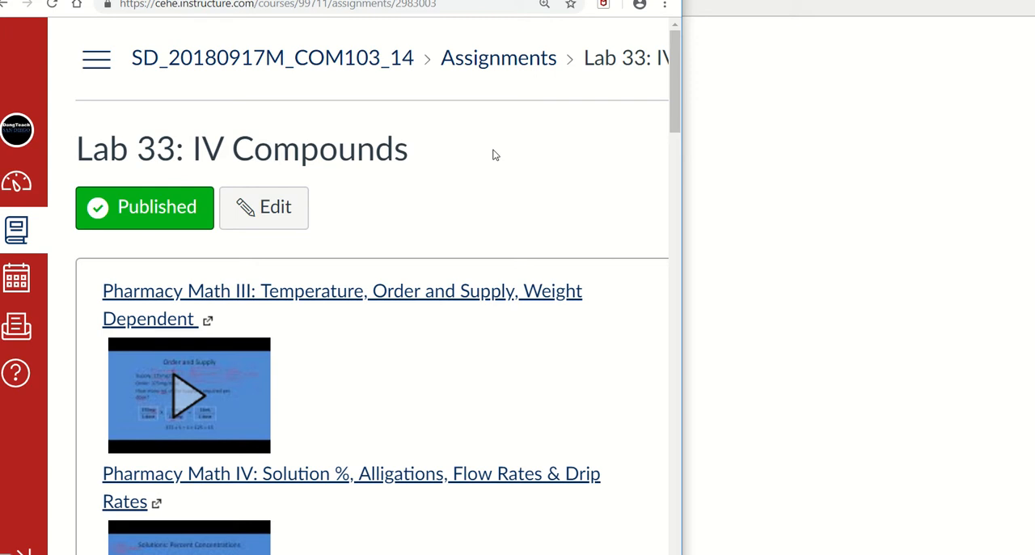
# Step: Review the Lab 33: IV Compounds assignment instructions and the IV names, drugs and volumes in the COM103 Lab 33 HINTS.docx preview
pyautogui.scroll(-3, 492, 189)
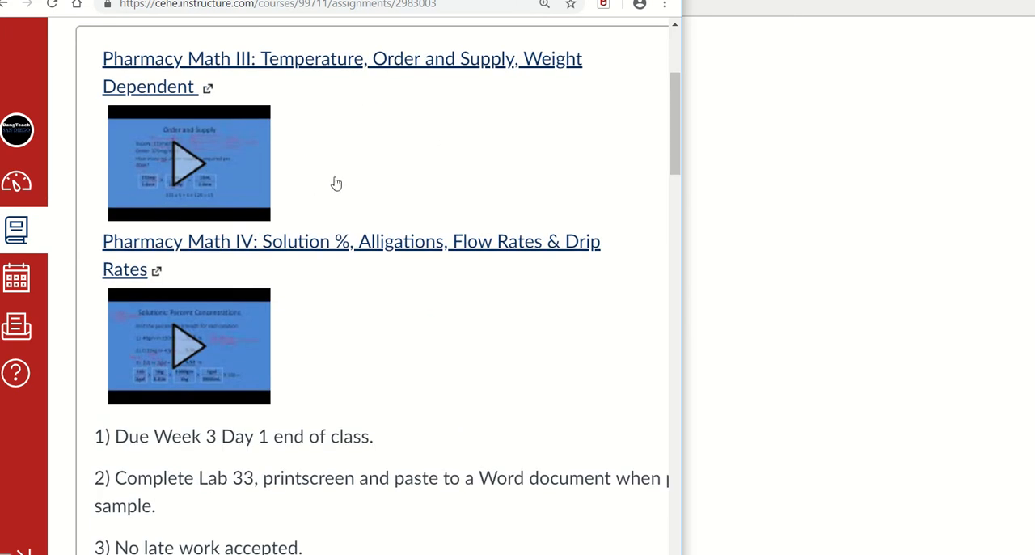
pyautogui.scroll(-3, 469, 335)
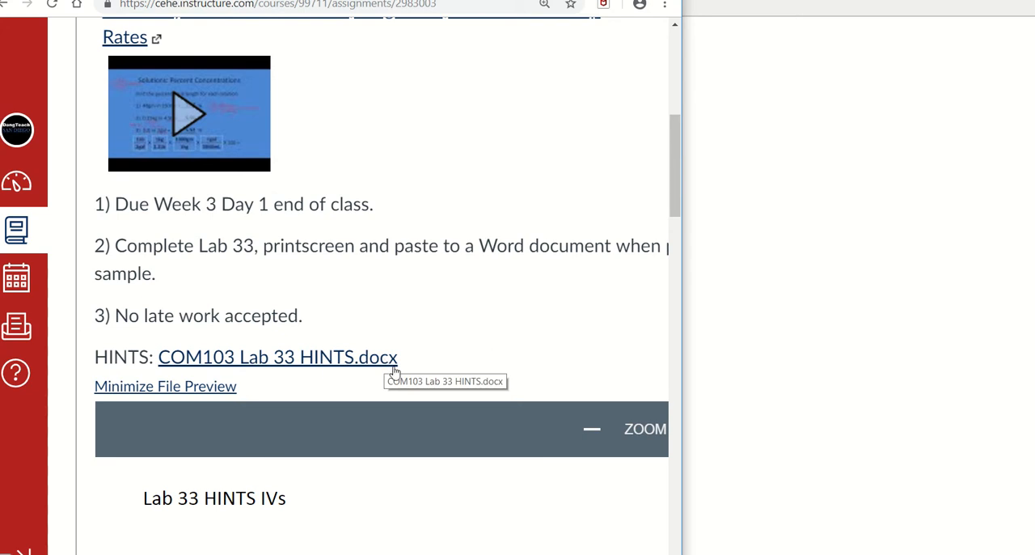
pyautogui.scroll(-4, 531, 351)
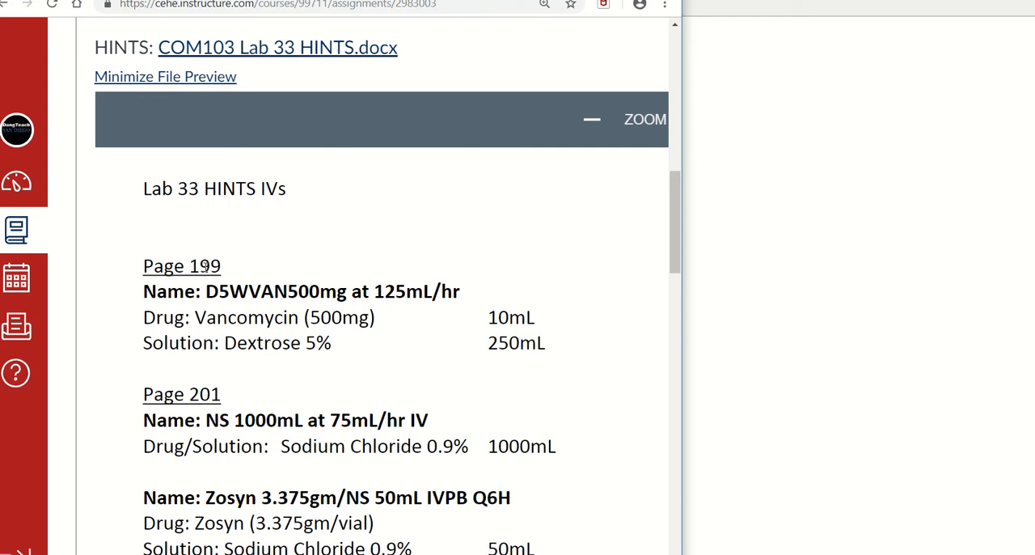
pyautogui.scroll(-1, 210, 273)
pyautogui.scroll(1, 210, 272)
pyautogui.scroll(-2, 321, 363)
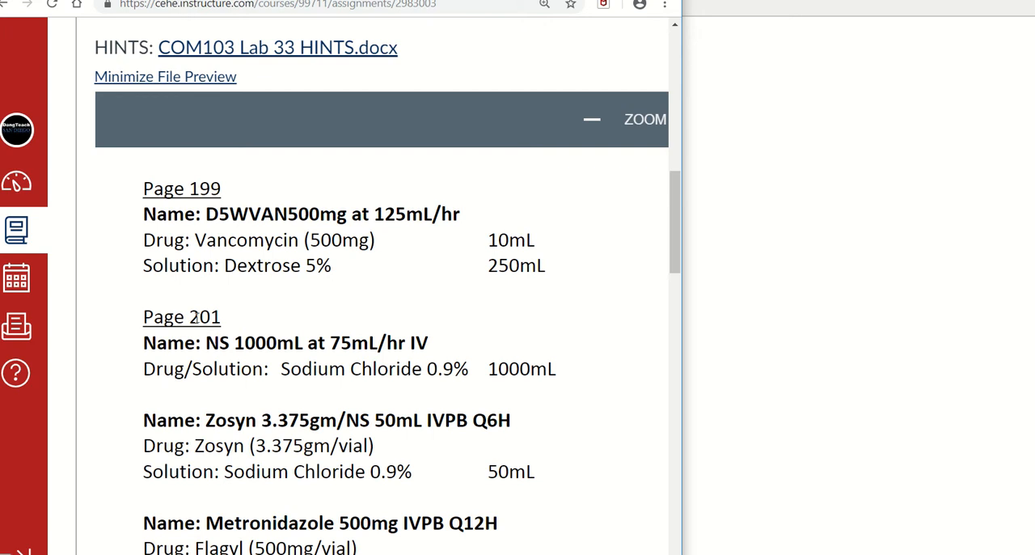
pyautogui.scroll(-15, 611, 284)
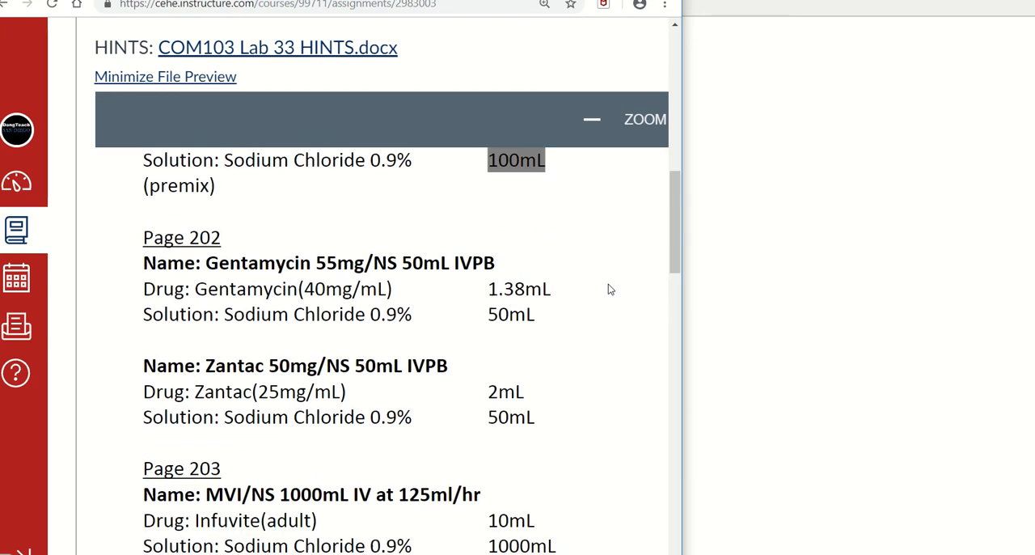
pyautogui.scroll(-6, 561, 365)
pyautogui.scroll(20, 488, 395)
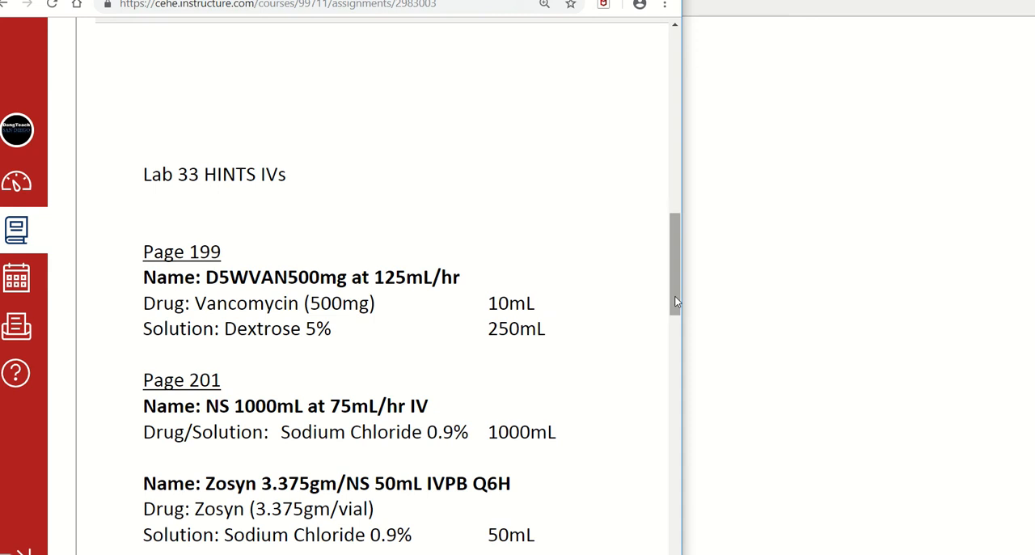
pyautogui.moveTo(673, 296); pyautogui.dragTo(675, 269)
pyautogui.scroll(-3, 358, 339)
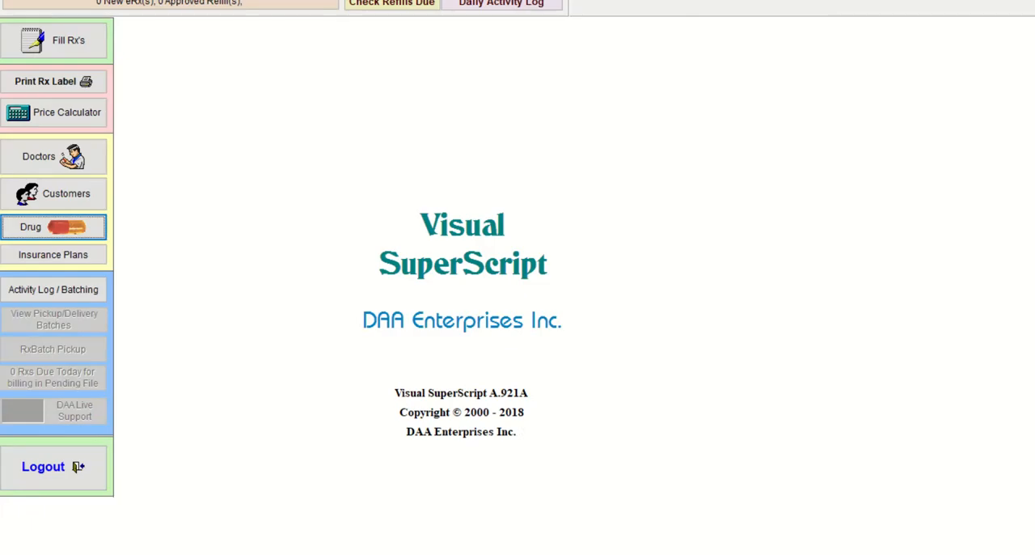
# Step: Switch to Visual SuperScript, open the drug records and move the Drugs window to clear space beside it
pyautogui.click(77, 228)
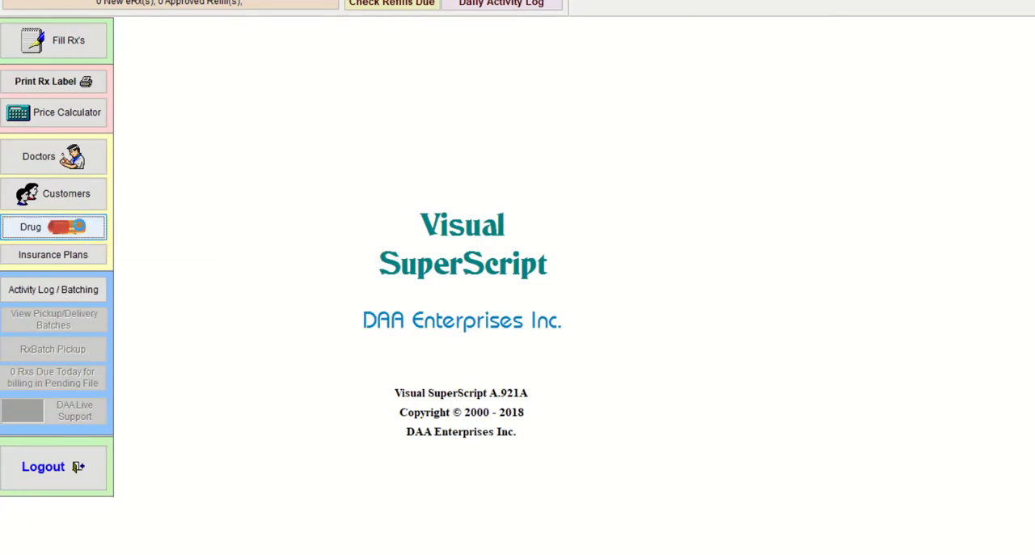
pyautogui.moveTo(372, 54); pyautogui.dragTo(196, 22)
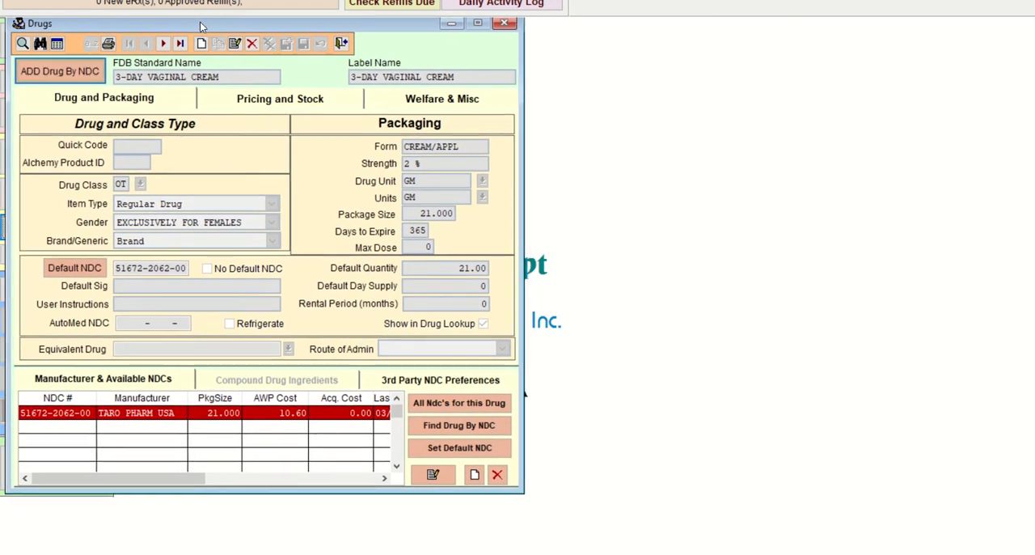
# Step: Switch to Paint 3D and sketch a rectangular IV bag outline with a bottle labelled "Stock" beside it
pyautogui.hotkey('alt', 'Tab')
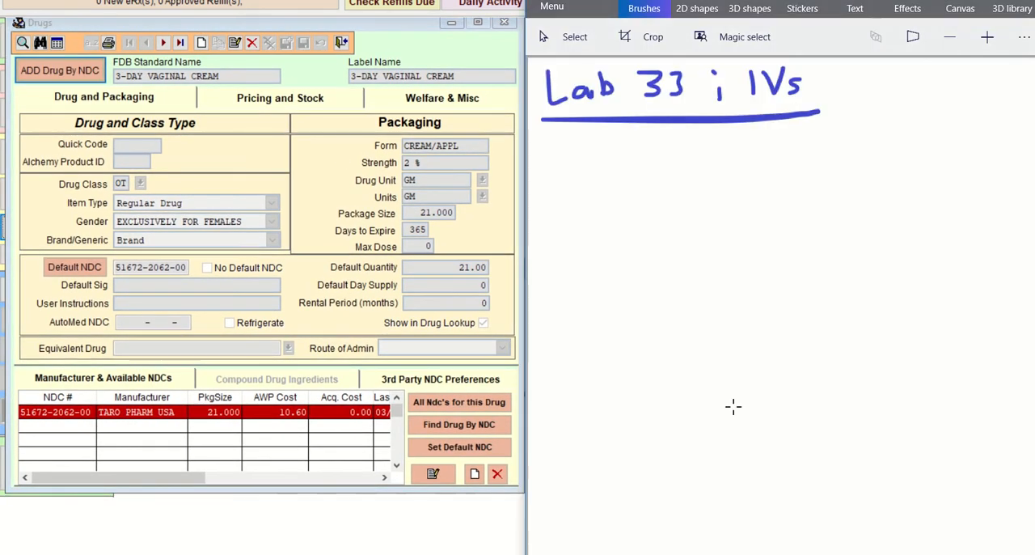
pyautogui.moveTo(796, 188)
pyautogui.mouseDown()
pyautogui.moveTo(795, 267)
pyautogui.moveTo(906, 351)
pyautogui.moveTo(920, 194)
pyautogui.moveTo(797, 179)
pyautogui.mouseUp()
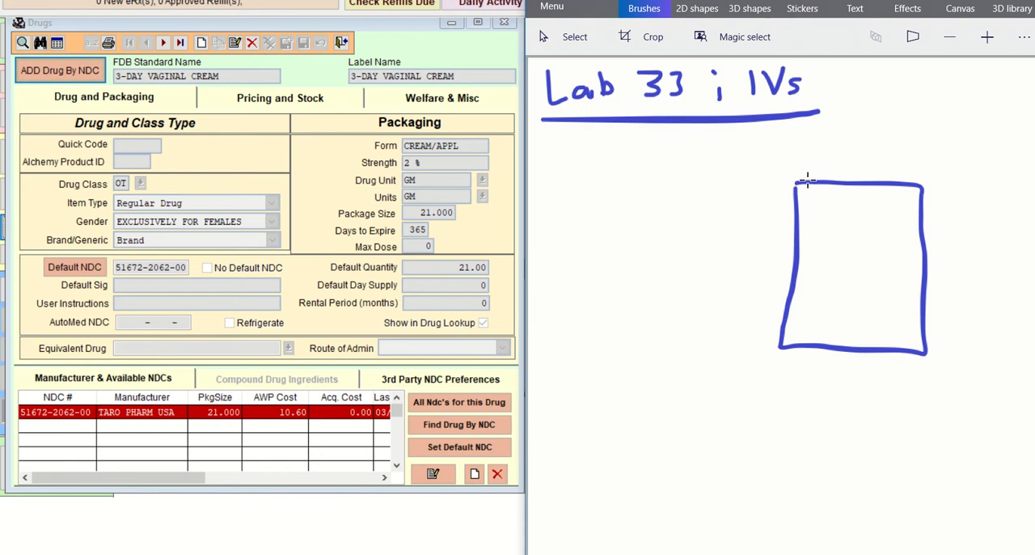
pyautogui.moveTo(638, 231)
pyautogui.mouseDown()
pyautogui.moveTo(589, 243)
pyautogui.moveTo(630, 267)
pyautogui.mouseUp()
pyautogui.moveTo(581, 237)
pyautogui.mouseDown()
pyautogui.moveTo(615, 393)
pyautogui.moveTo(559, 289)
pyautogui.moveTo(572, 277)
pyautogui.mouseUp()
pyautogui.moveTo(595, 301)
pyautogui.mouseDown()
pyautogui.moveTo(575, 307)
pyautogui.moveTo(581, 318)
pyautogui.mouseUp()
pyautogui.moveTo(601, 288)
pyautogui.mouseDown()
pyautogui.moveTo(603, 317)
pyautogui.moveTo(617, 306)
pyautogui.moveTo(655, 325)
pyautogui.mouseUp()
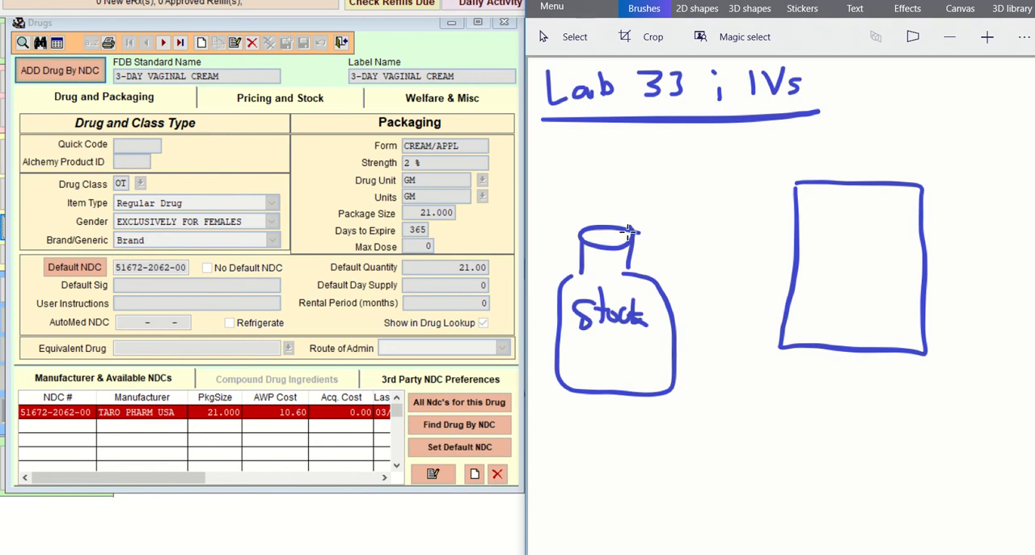
# Step: Draw an arrow labelled "QTY" from the stock bottle to the bag, and add the "IV sol" label and two ports to the bag
pyautogui.moveTo(624, 236)
pyautogui.mouseDown()
pyautogui.moveTo(756, 144)
pyautogui.moveTo(812, 155)
pyautogui.moveTo(821, 179)
pyautogui.mouseUp()
pyautogui.moveTo(826, 214)
pyautogui.mouseDown()
pyautogui.moveTo(826, 238)
pyautogui.moveTo(849, 217)
pyautogui.moveTo(858, 241)
pyautogui.moveTo(877, 229)
pyautogui.moveTo(888, 252)
pyautogui.mouseUp()
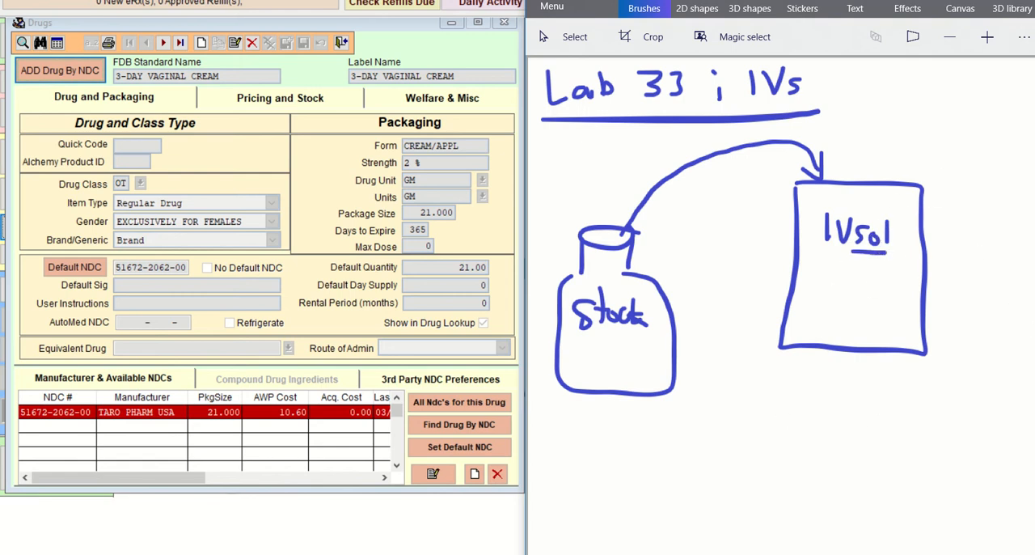
pyautogui.moveTo(817, 350)
pyautogui.mouseDown()
pyautogui.moveTo(833, 373)
pyautogui.moveTo(832, 349)
pyautogui.moveTo(909, 377)
pyautogui.moveTo(907, 352)
pyautogui.mouseUp()
pyautogui.moveTo(656, 137)
pyautogui.mouseDown()
pyautogui.moveTo(647, 139)
pyautogui.moveTo(674, 165)
pyautogui.moveTo(694, 135)
pyautogui.mouseUp()
pyautogui.click(682, 144)
pyautogui.click(683, 155)
pyautogui.moveTo(681, 135)
pyautogui.mouseDown()
pyautogui.moveTo(679, 164)
pyautogui.moveTo(710, 147)
pyautogui.moveTo(712, 160)
pyautogui.mouseUp()
# Step: Handwrite the formula "O/S x amt =" below the bottle and bag sketch
pyautogui.moveTo(621, 437)
pyautogui.mouseDown()
pyautogui.moveTo(634, 466)
pyautogui.moveTo(615, 502)
pyautogui.mouseUp()
pyautogui.moveTo(658, 457); pyautogui.dragTo(644, 475)
pyautogui.moveTo(646, 457)
pyautogui.mouseDown()
pyautogui.moveTo(661, 475)
pyautogui.moveTo(681, 459)
pyautogui.moveTo(685, 473)
pyautogui.mouseUp()
pyautogui.moveTo(690, 465); pyautogui.dragTo(713, 473)
pyautogui.moveTo(722, 444)
pyautogui.mouseDown()
pyautogui.moveTo(727, 469)
pyautogui.moveTo(732, 456)
pyautogui.moveTo(767, 457)
pyautogui.mouseUp()
pyautogui.moveTo(741, 468); pyautogui.dragTo(768, 468)
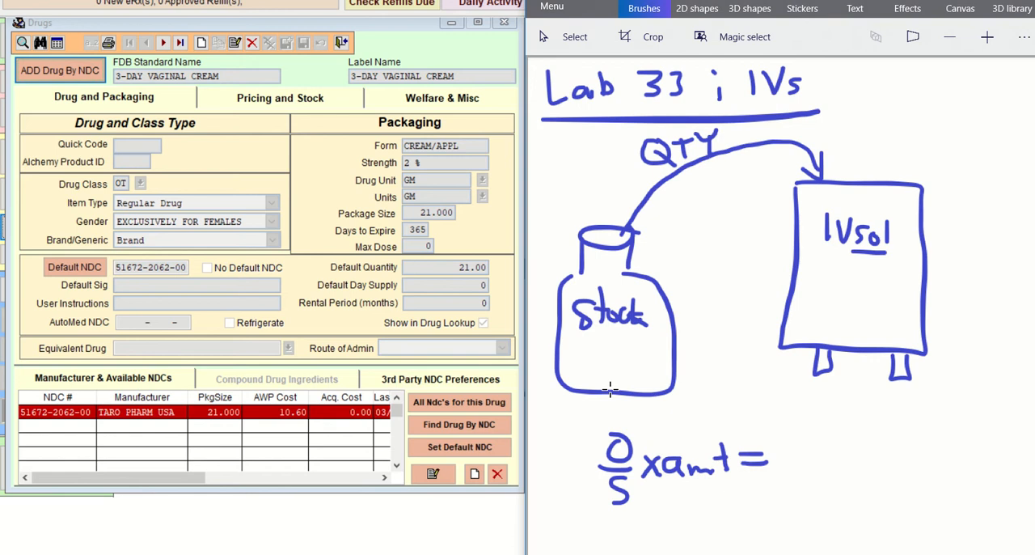
# Step: Circle the "QTY" label and draw a horizontal dividing line beneath the formula
pyautogui.moveTo(726, 124)
pyautogui.mouseDown()
pyautogui.moveTo(695, 119)
pyautogui.moveTo(639, 155)
pyautogui.moveTo(720, 171)
pyautogui.moveTo(724, 125)
pyautogui.moveTo(713, 118)
pyautogui.mouseUp()
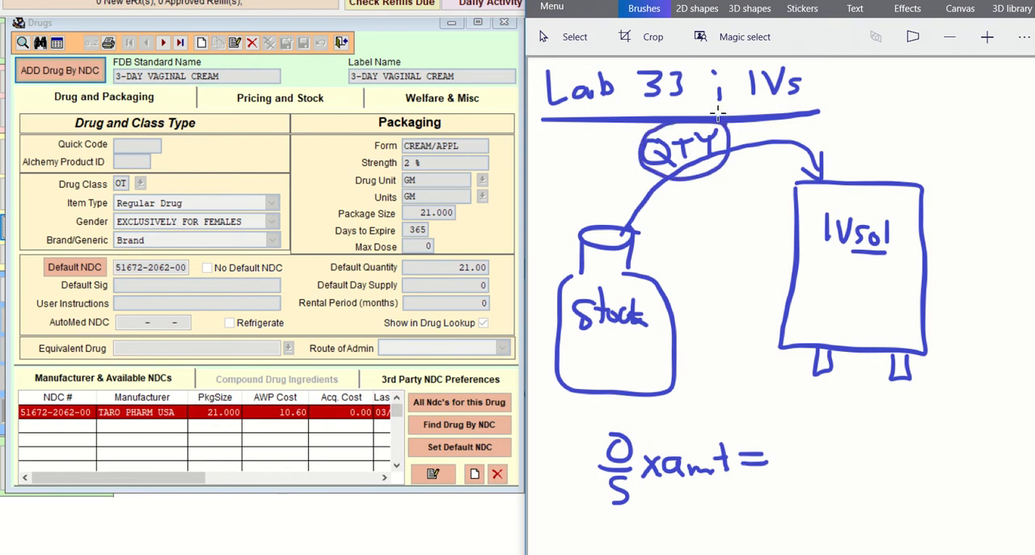
pyautogui.moveTo(538, 513); pyautogui.dragTo(1034, 491)
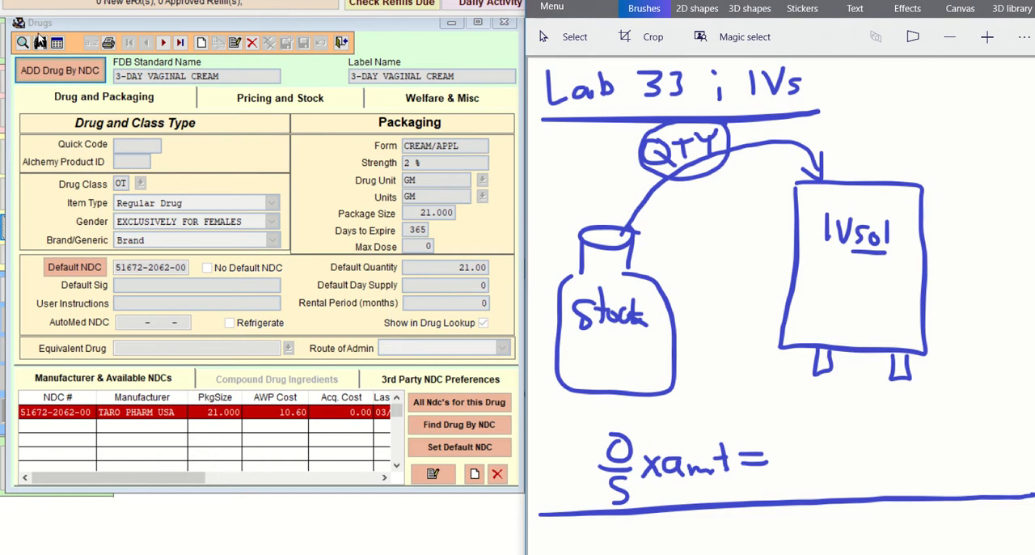
# Step: Start a new drug record in Visual SuperScript with the label name "D5W 250ML/VAN500MG IV AT 125ML"
pyautogui.click(201, 44)
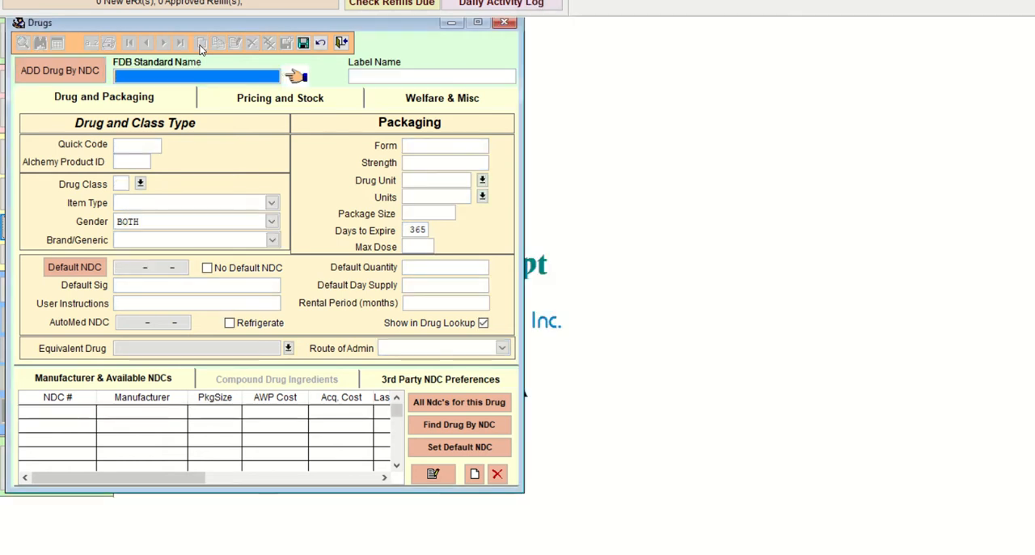
pyautogui.click(380, 76)
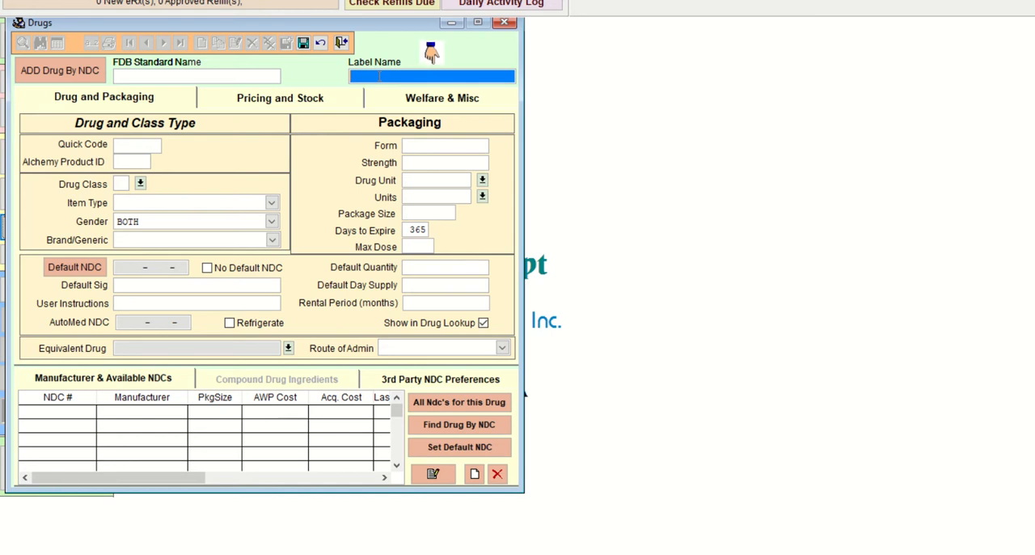
pyautogui.write('D5WVAN500MH')
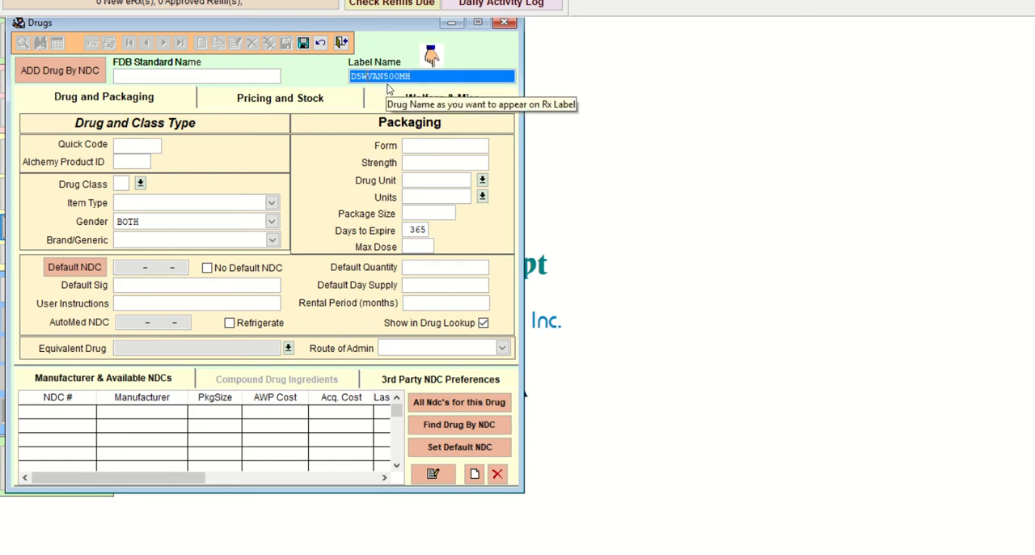
pyautogui.write('250ML')
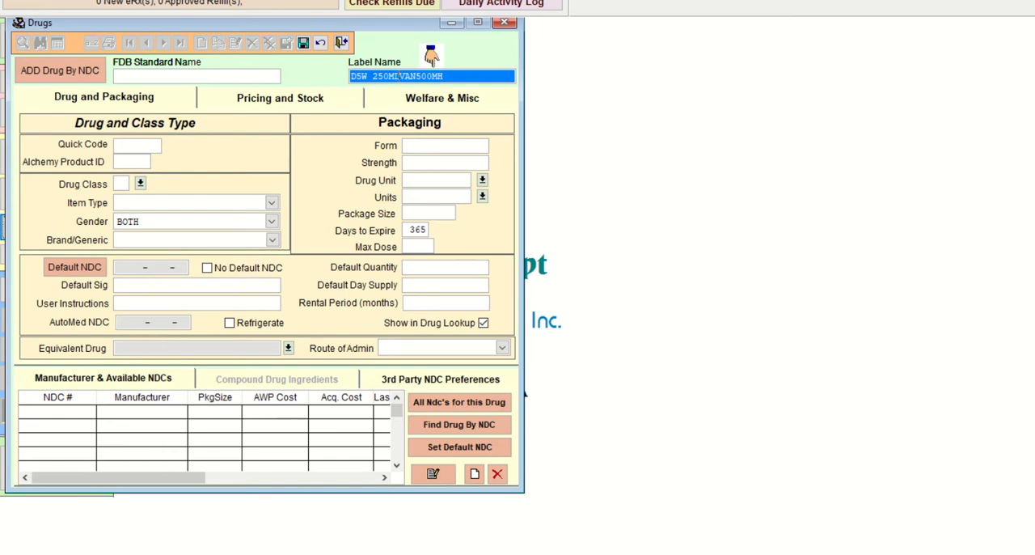
pyautogui.write('/')
pyautogui.press('BackSpace')
pyautogui.write('G IV AT')
pyautogui.write('125ML')
pyautogui.press('Tab')
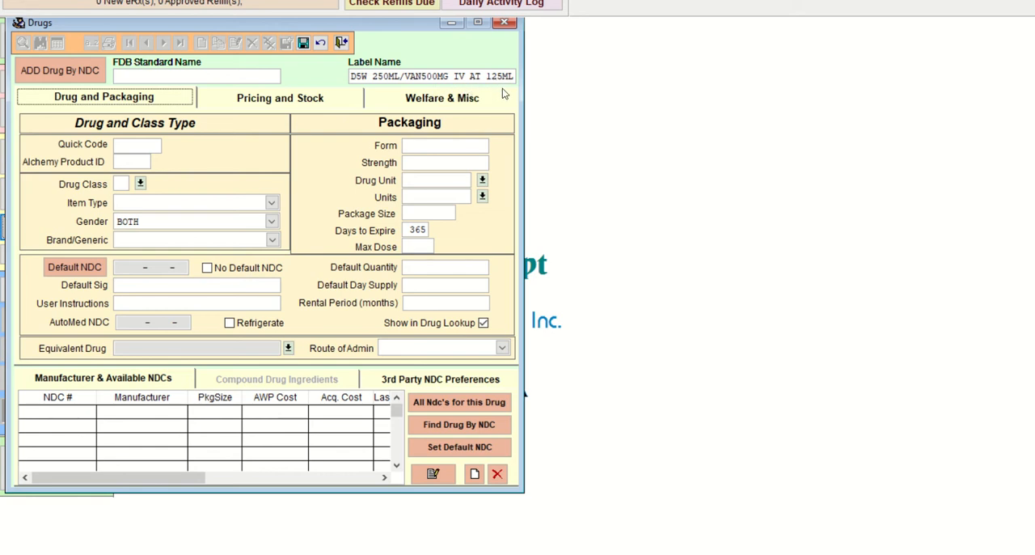
# Step: Set the new drug's quick code to D5VAN500
pyautogui.click(159, 145)
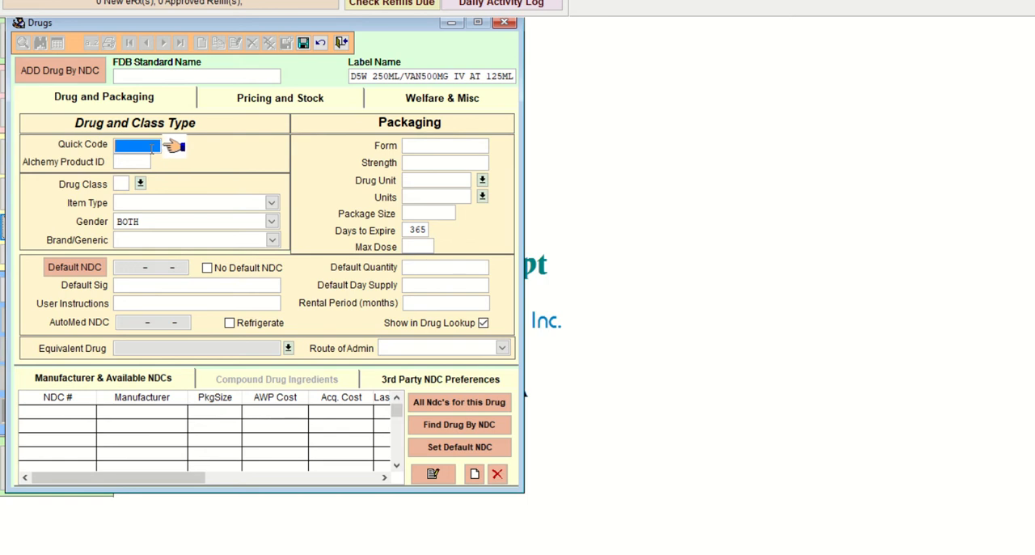
pyautogui.write('D5VAN500')
pyautogui.press('Tab')
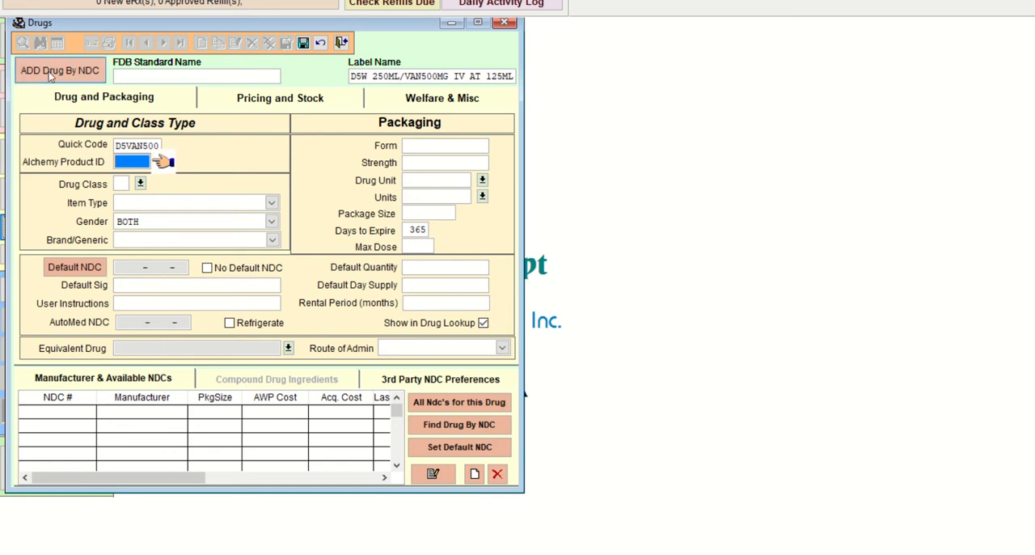
# Step: Set the drug class of the new record to RX
pyautogui.click(141, 184)
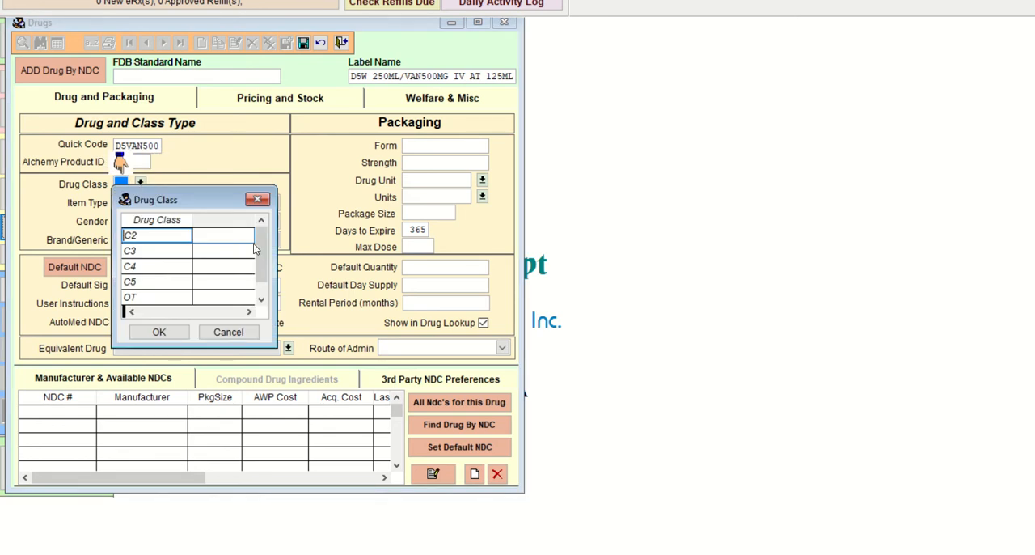
pyautogui.moveTo(261, 254); pyautogui.dragTo(261, 276)
pyautogui.click(164, 272)
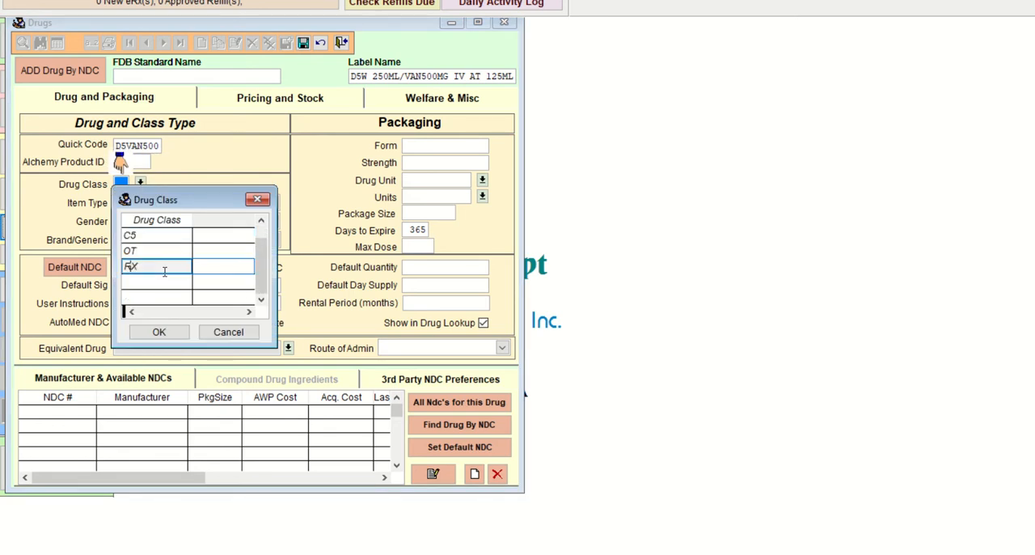
pyautogui.click(159, 331)
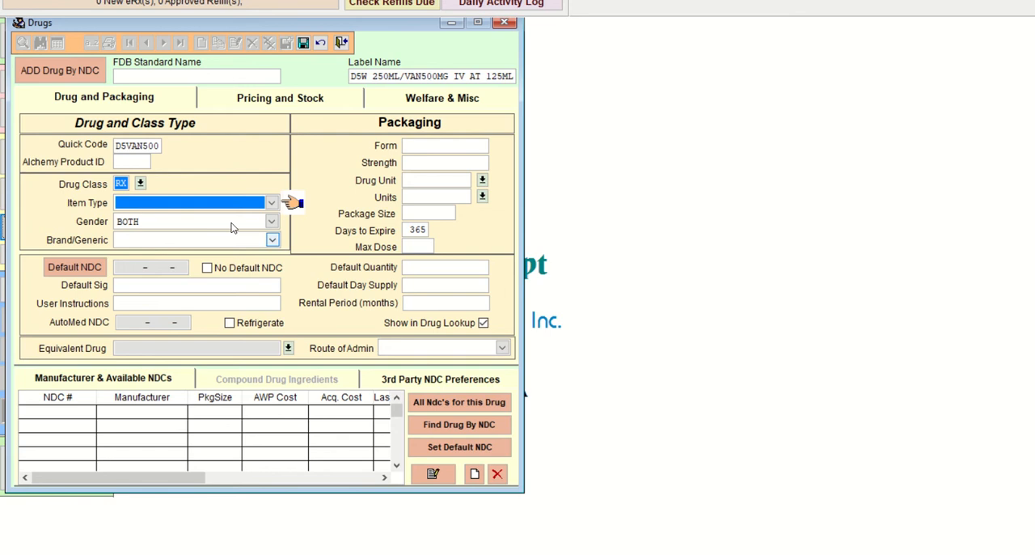
# Step: Set the item type to Compound and classify the drug as Generic
pyautogui.click(272, 203)
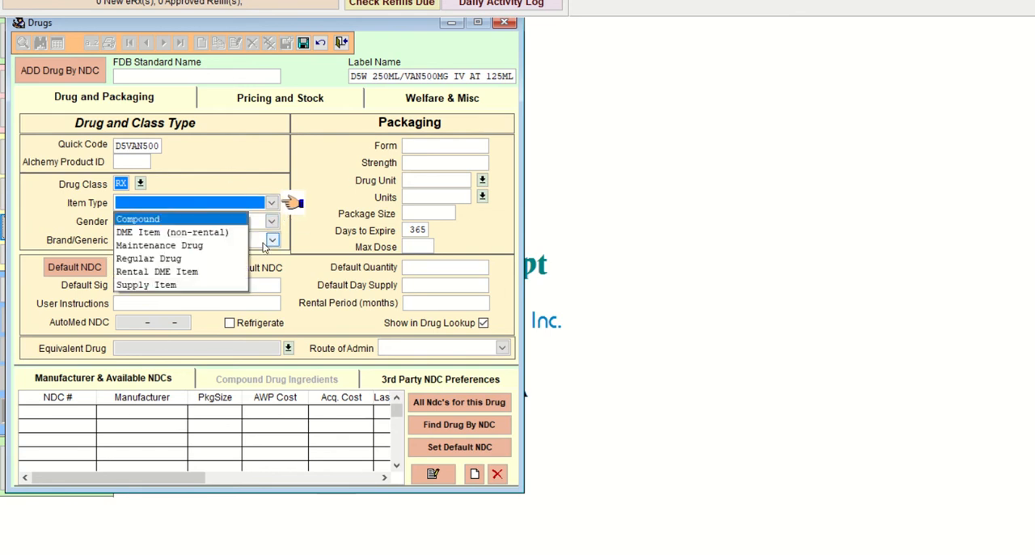
pyautogui.click(235, 220)
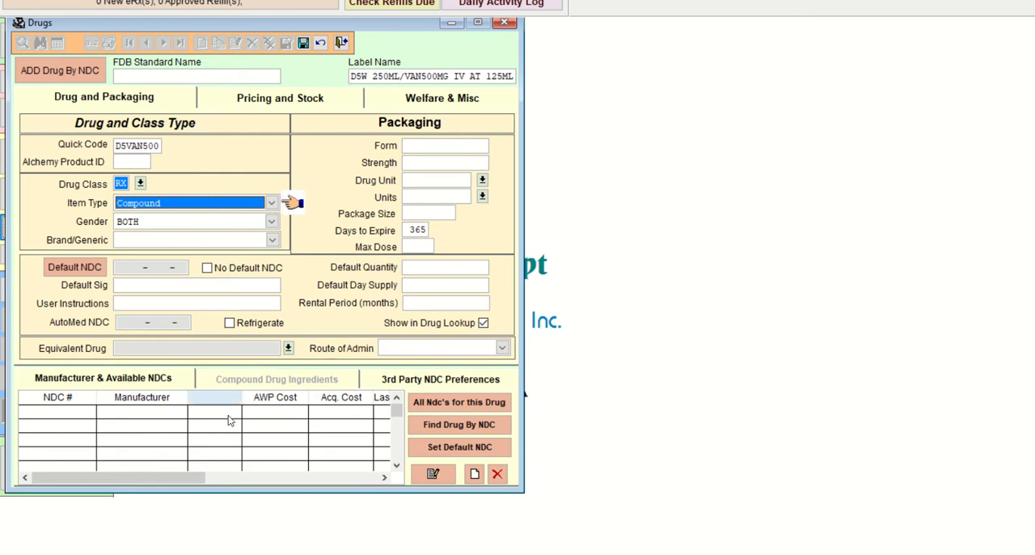
pyautogui.click(271, 241)
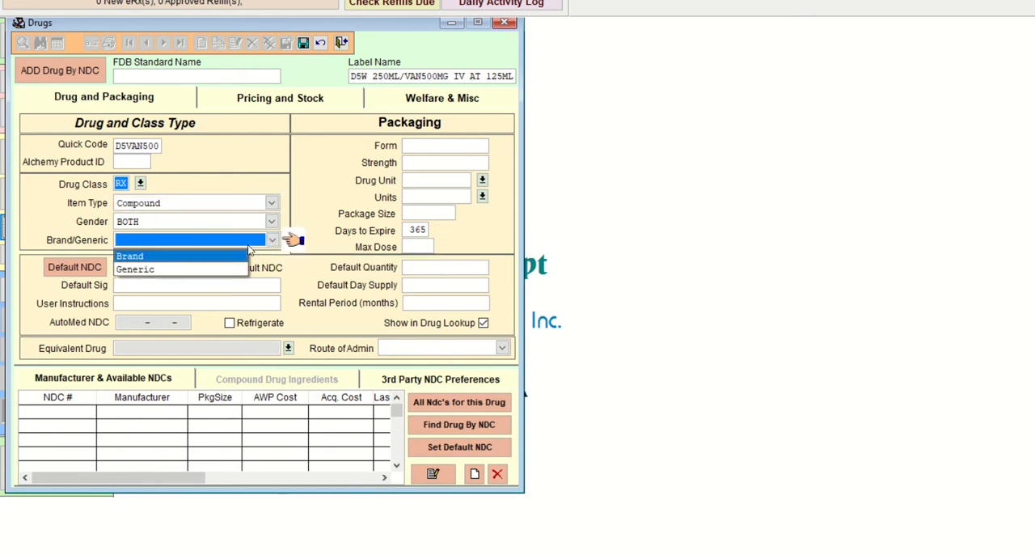
pyautogui.click(206, 270)
# Step: Enter "INFUSE IV AT 125ML/HR" as the default sig and set the packaging form to IV
pyautogui.click(169, 285)
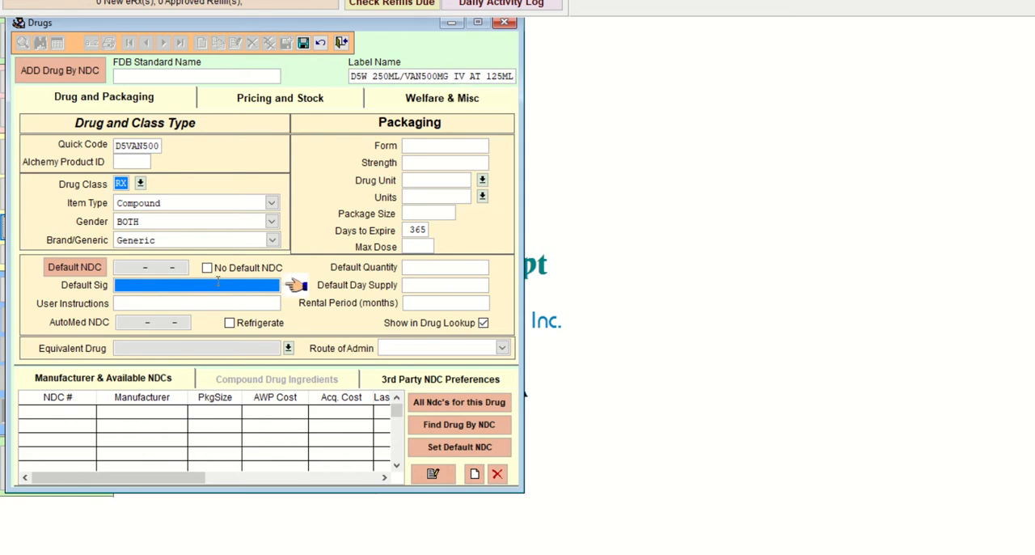
pyautogui.write('INFUSE IV AT 125ML/HR')
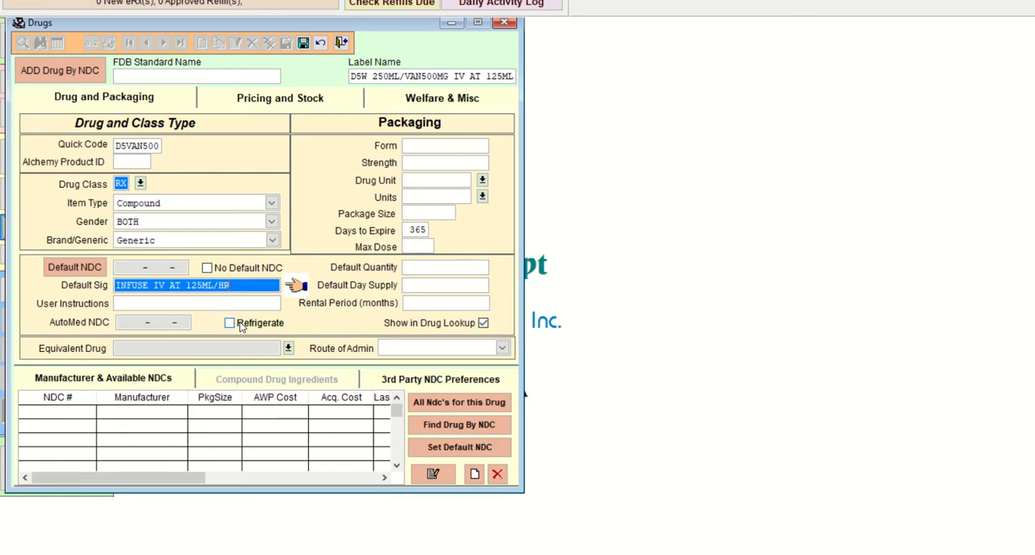
pyautogui.click(449, 146)
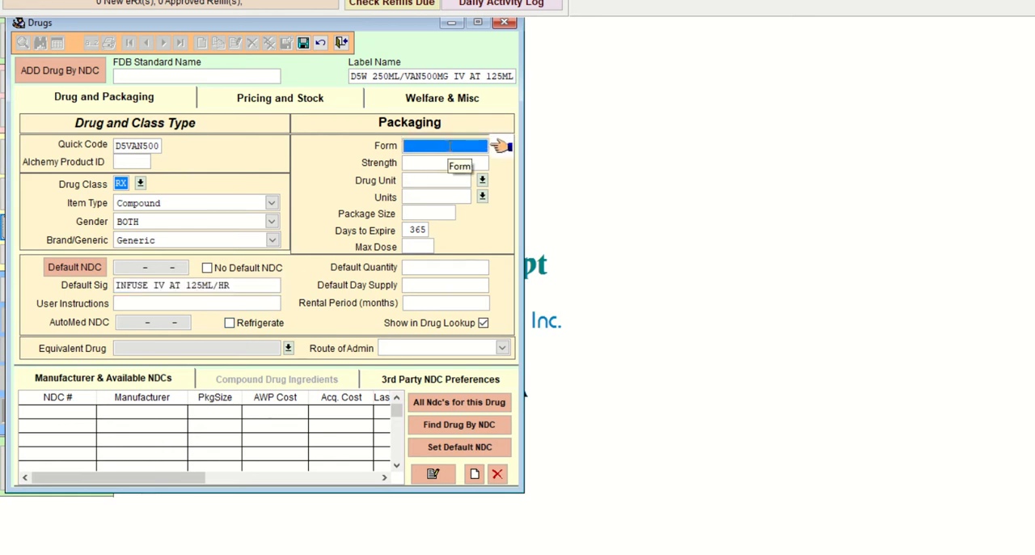
pyautogui.write('IV')
pyautogui.press('Tab')
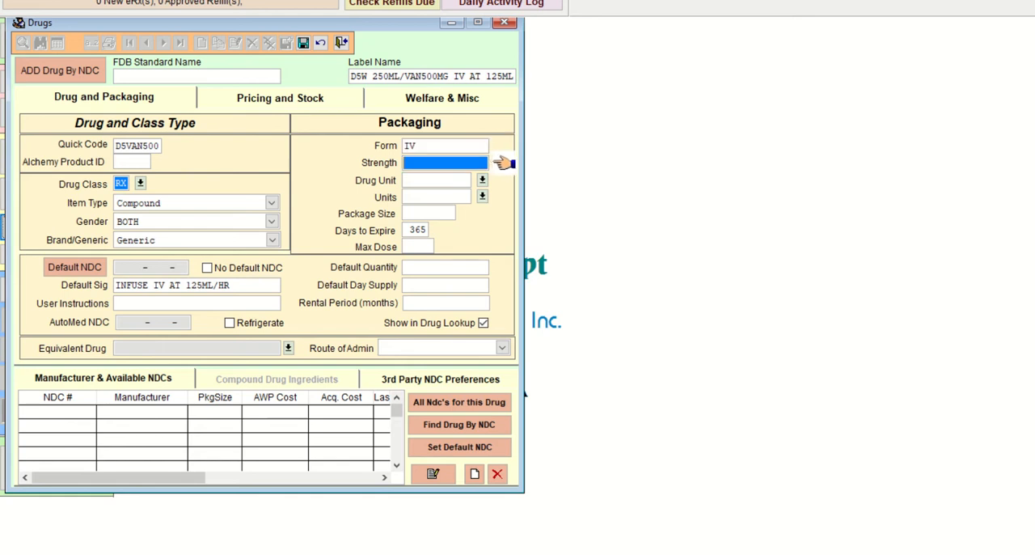
# Step: Set the strength to 500MG and the drug unit to ML
pyautogui.write('500MG')
pyautogui.click(482, 179)
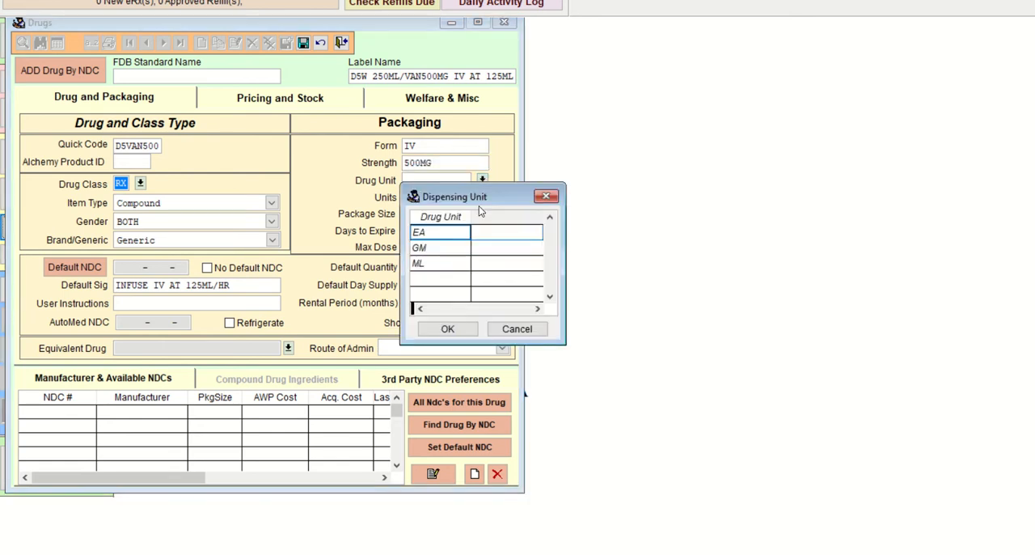
pyautogui.click(451, 266)
pyautogui.click(458, 326)
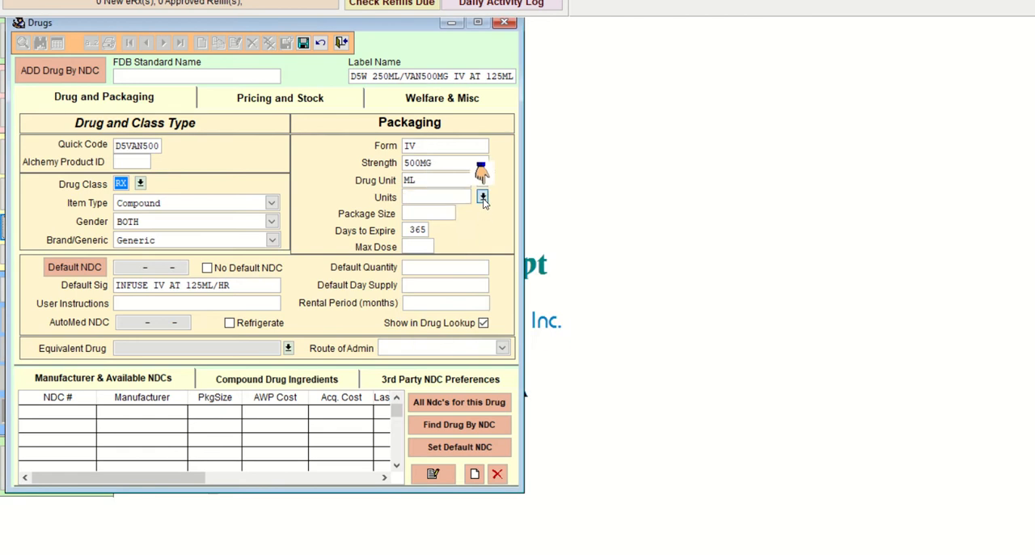
# Step: Set the packaging units of the compound drug to ML
pyautogui.click(482, 197)
pyautogui.scroll(-2, 502, 282)
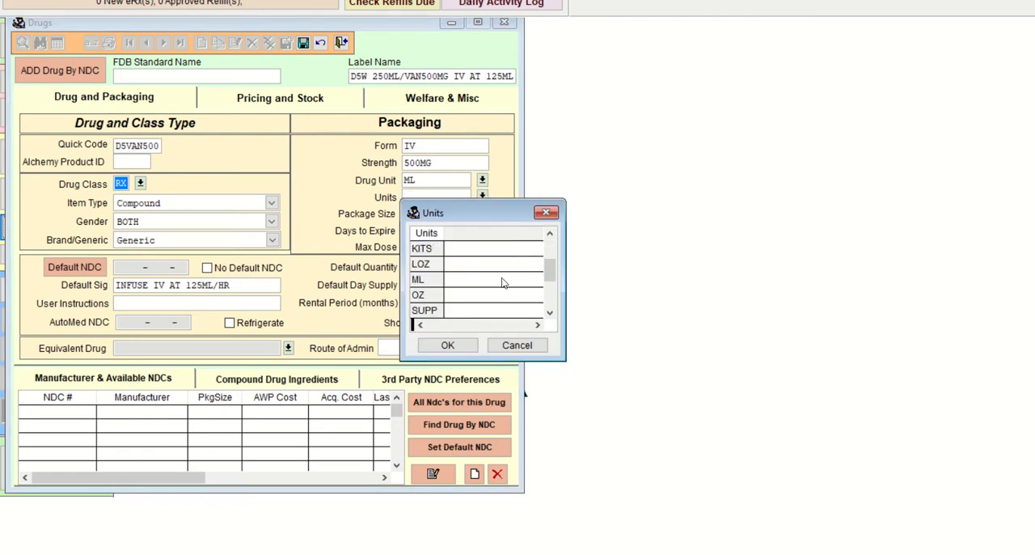
pyautogui.scroll(-3, 501, 283)
pyautogui.scroll(4, 499, 284)
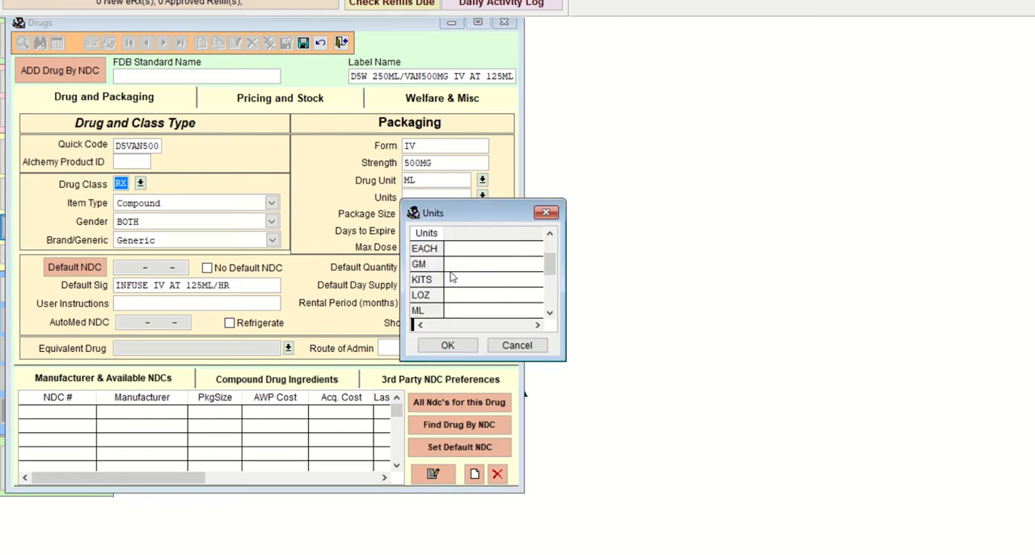
pyautogui.click(432, 311)
pyautogui.click(450, 345)
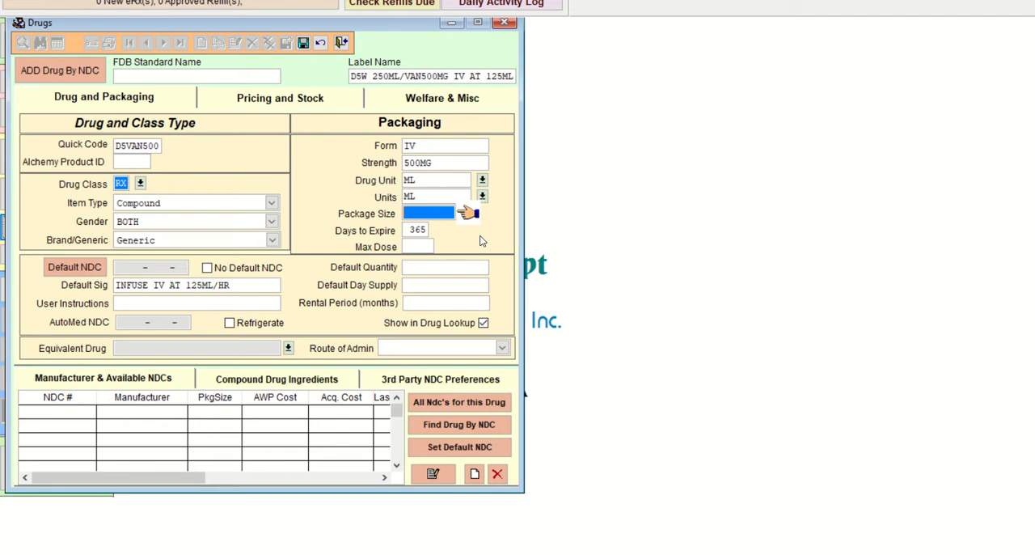
# Step: Set the package size to 250 and the days to expire to 14, and save the drug record
pyautogui.write('250 .000')
pyautogui.press('Tab')
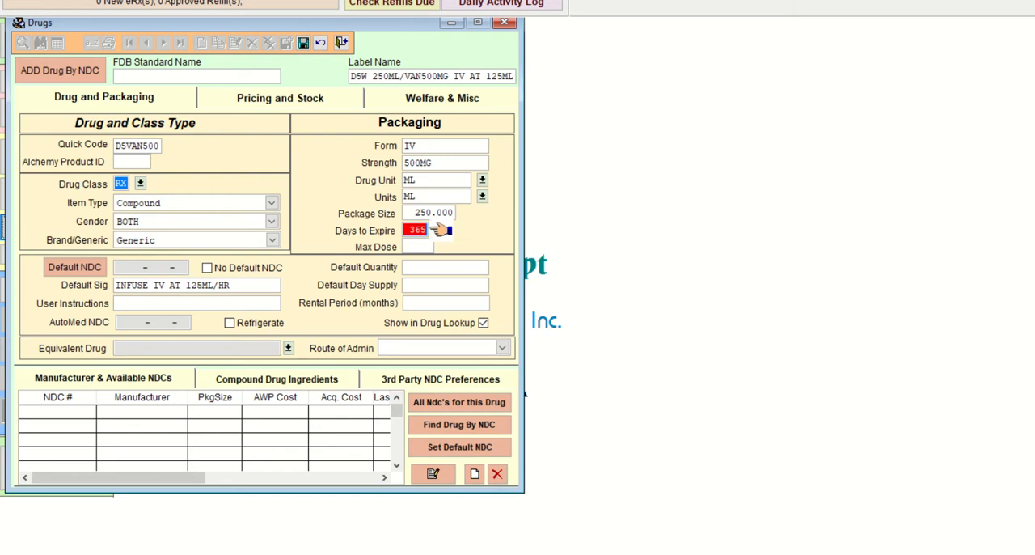
pyautogui.write('14')
pyautogui.press('Tab')
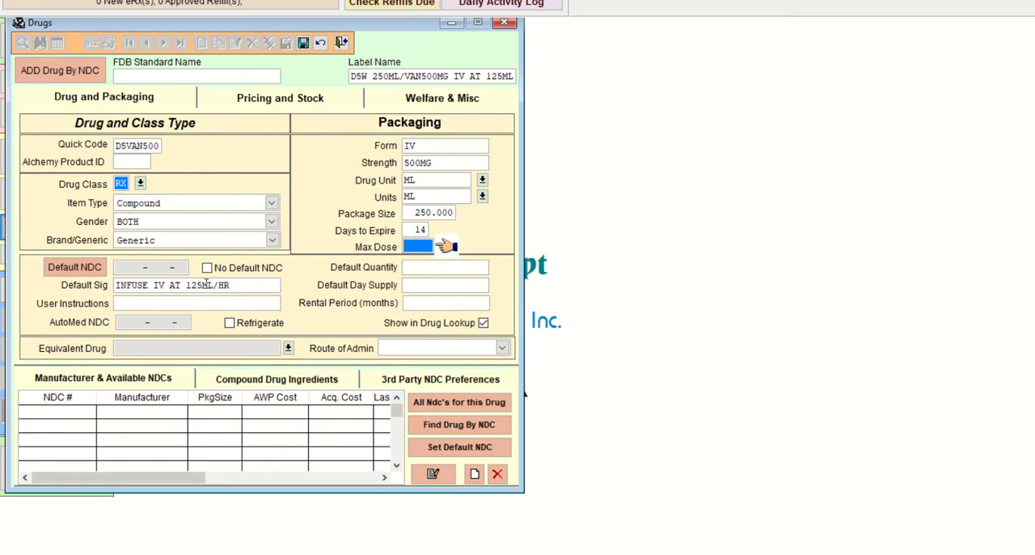
pyautogui.click(303, 44)
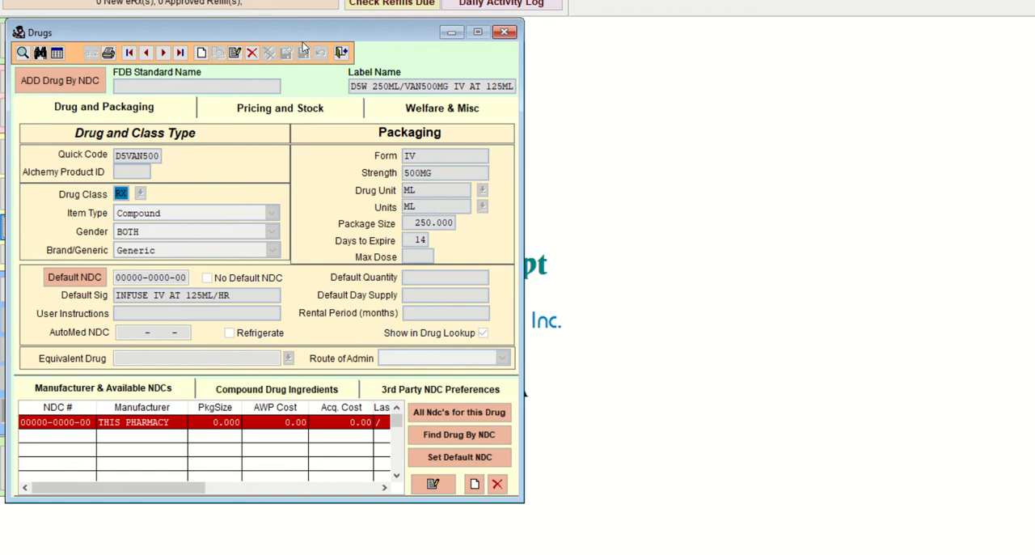
# Step: Start a new compound drug ingredient and search the drug names for DEX
pyautogui.click(290, 395)
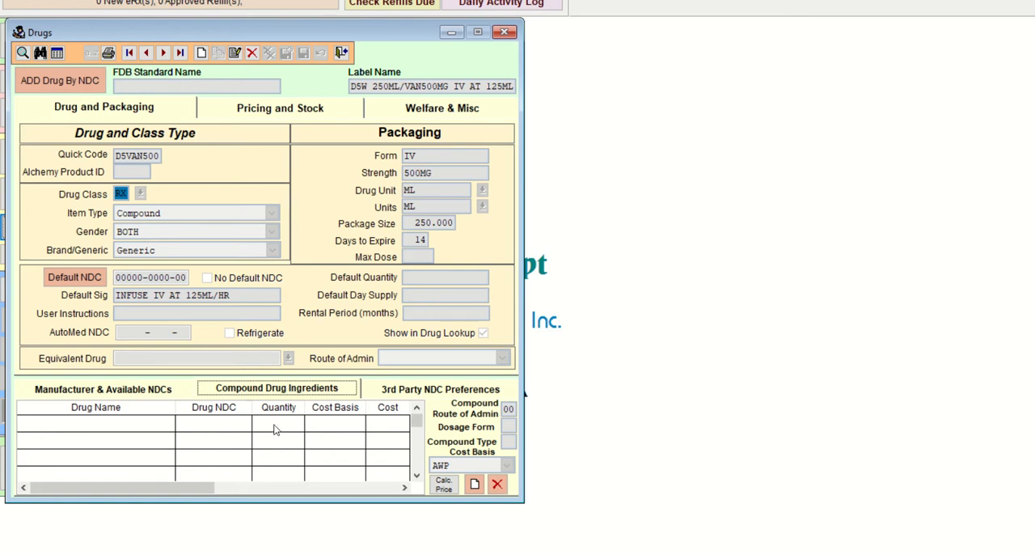
pyautogui.click(475, 484)
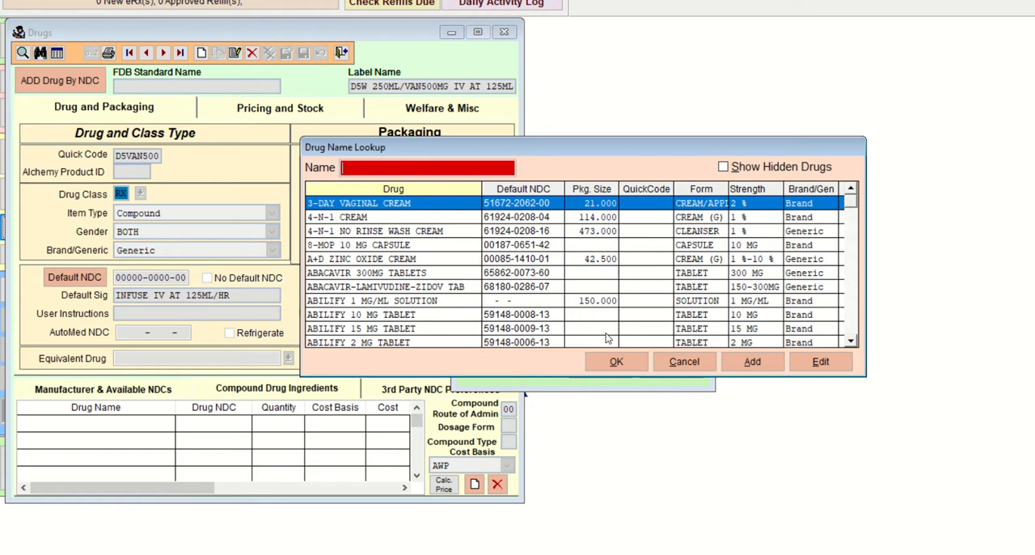
pyautogui.write('DEX')
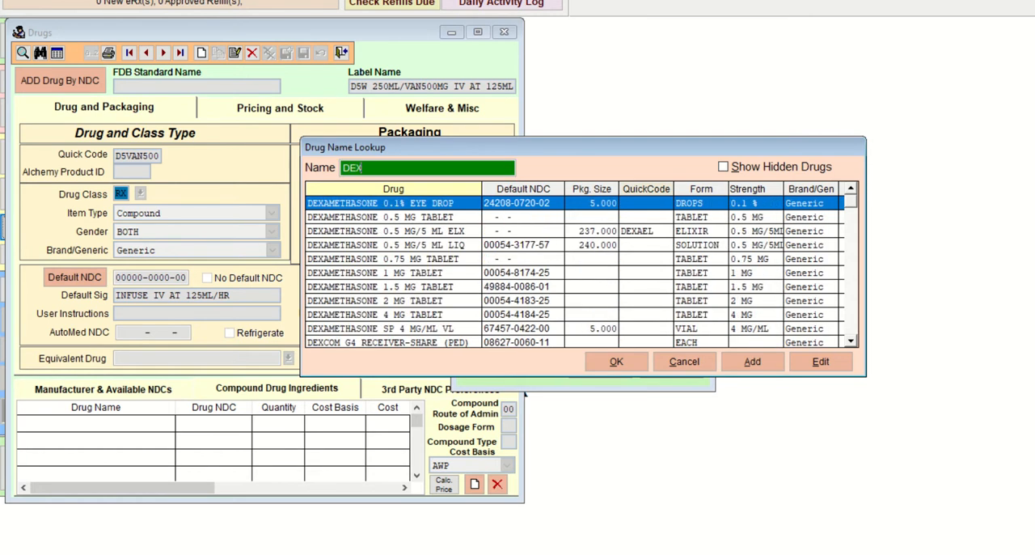
pyautogui.press('Down')
pyautogui.press('Down')
pyautogui.press('Down')
pyautogui.press('Down')
pyautogui.press('Down')
pyautogui.press('Down')
pyautogui.press('Down')
pyautogui.press('Down')
pyautogui.press('Down')
pyautogui.press('Down')
pyautogui.press('Down')
pyautogui.press('Down')
pyautogui.press('Down')
pyautogui.press('Down')
pyautogui.press('Down')
pyautogui.press('Down')
pyautogui.press('Down')
pyautogui.press('Down')
pyautogui.press('Down')
pyautogui.press('Down')
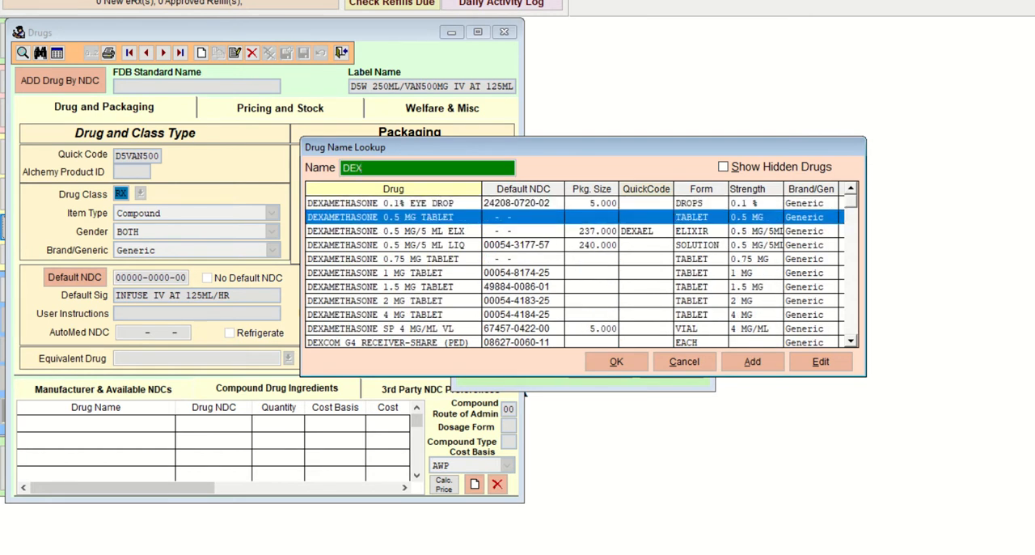
pyautogui.press('Down')
pyautogui.press('Down')
pyautogui.press('Down')
pyautogui.press('Down')
pyautogui.press('Down')
pyautogui.press('Down')
pyautogui.press('Down')
pyautogui.press('Down')
pyautogui.press('Down')
pyautogui.press('Down')
pyautogui.press('Down')
pyautogui.press('Down')
pyautogui.press('Down')
pyautogui.press('Down')
pyautogui.press('Down')
pyautogui.press('Down')
pyautogui.press('Down')
pyautogui.press('Down')
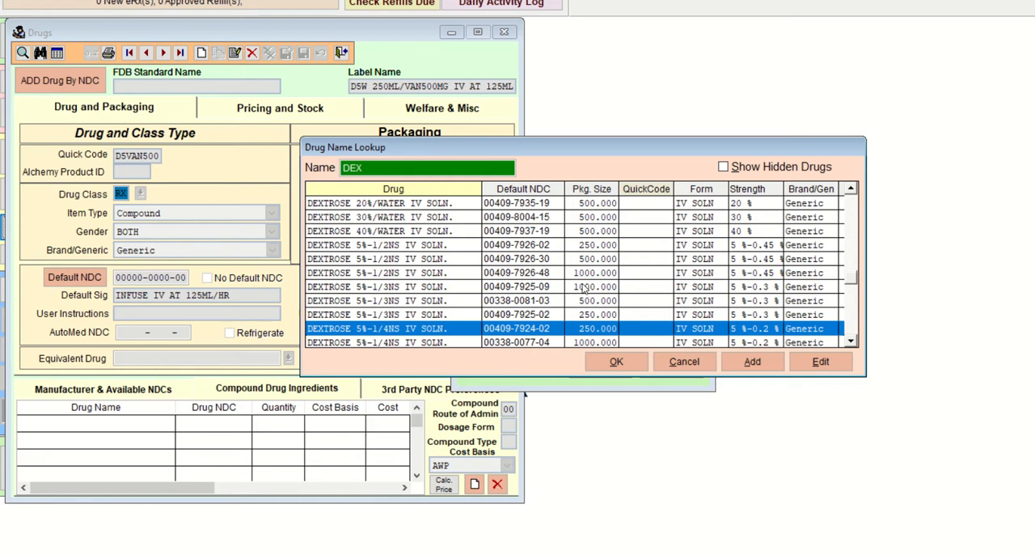
pyautogui.press('Down')
pyautogui.press('Down')
pyautogui.press('Down')
pyautogui.press('Down')
pyautogui.press('Down')
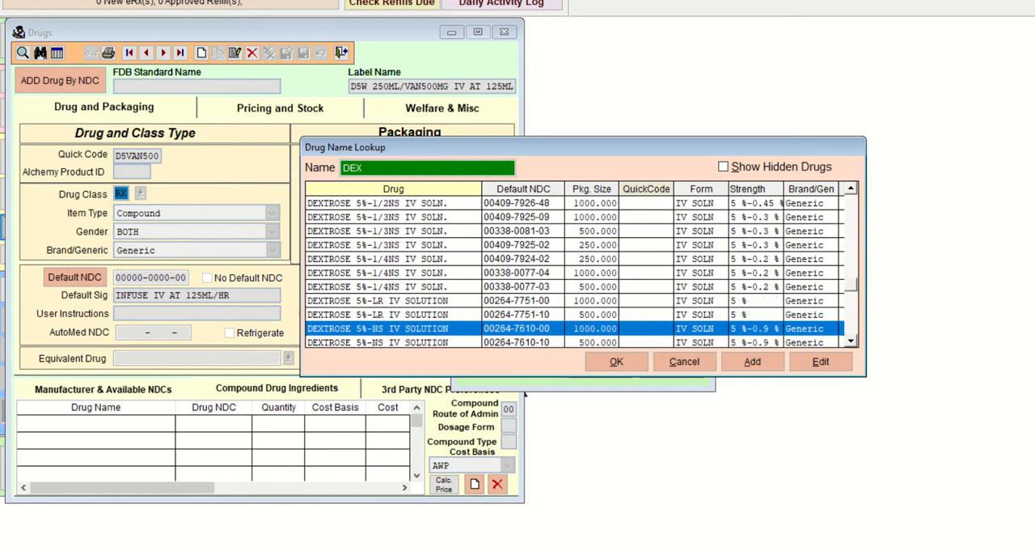
pyautogui.press('Down')
pyautogui.press('Down')
pyautogui.press('Down')
pyautogui.press('Down')
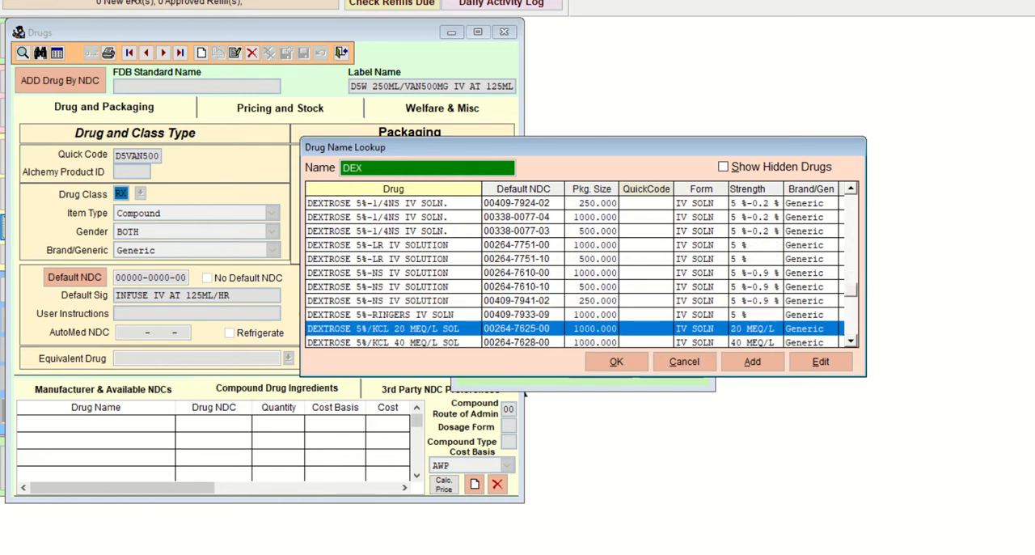
pyautogui.press('Down')
pyautogui.press('Down')
pyautogui.press('Down')
pyautogui.press('Down')
pyautogui.press('Down')
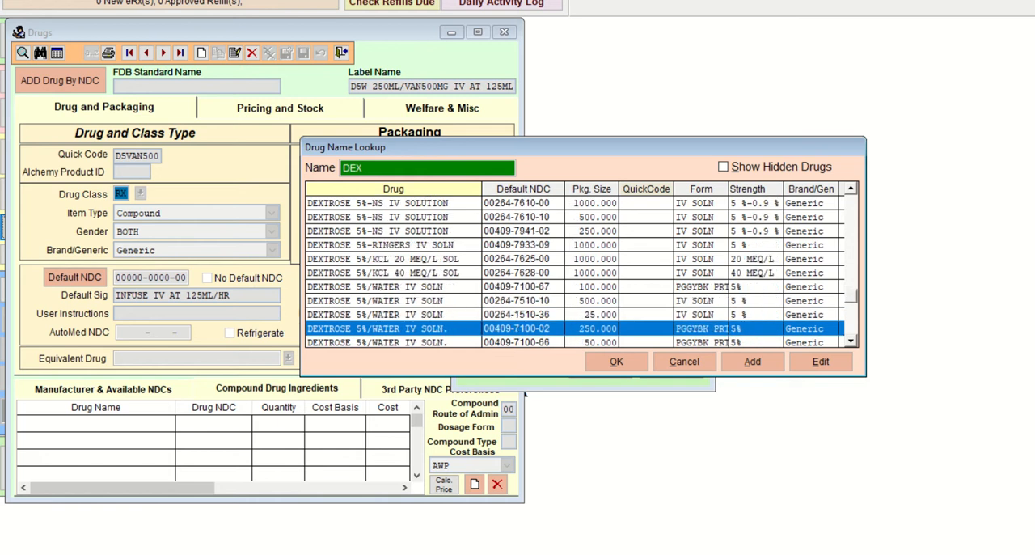
pyautogui.press('Up')
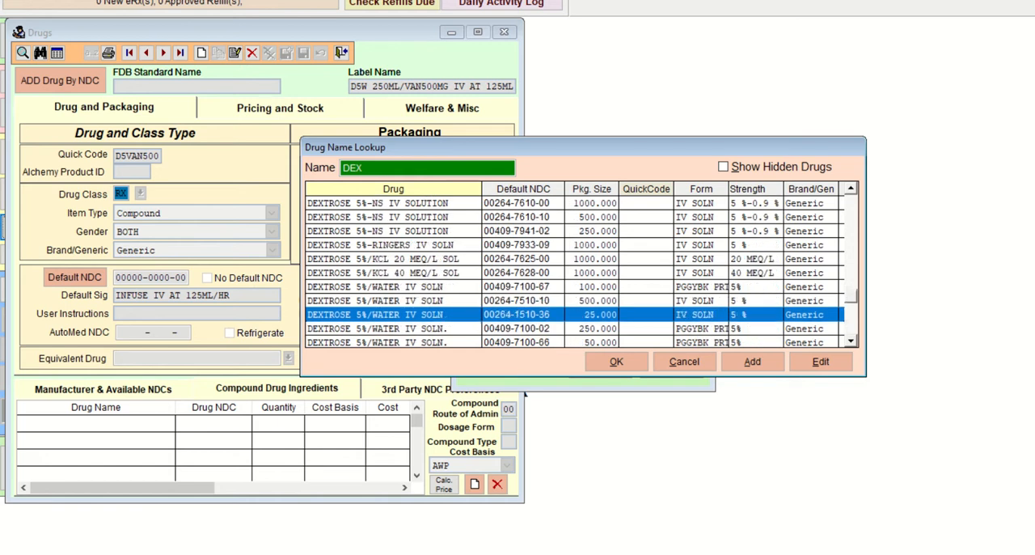
pyautogui.press('Down')
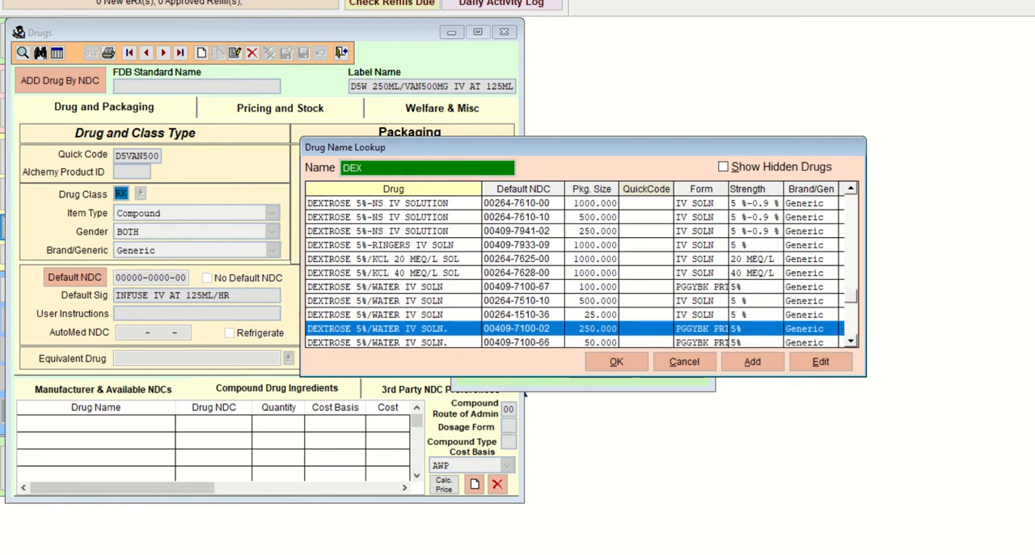
pyautogui.press('Down')
pyautogui.press('Down')
pyautogui.press('Down')
pyautogui.press('Down')
pyautogui.press('Down')
pyautogui.press('Down')
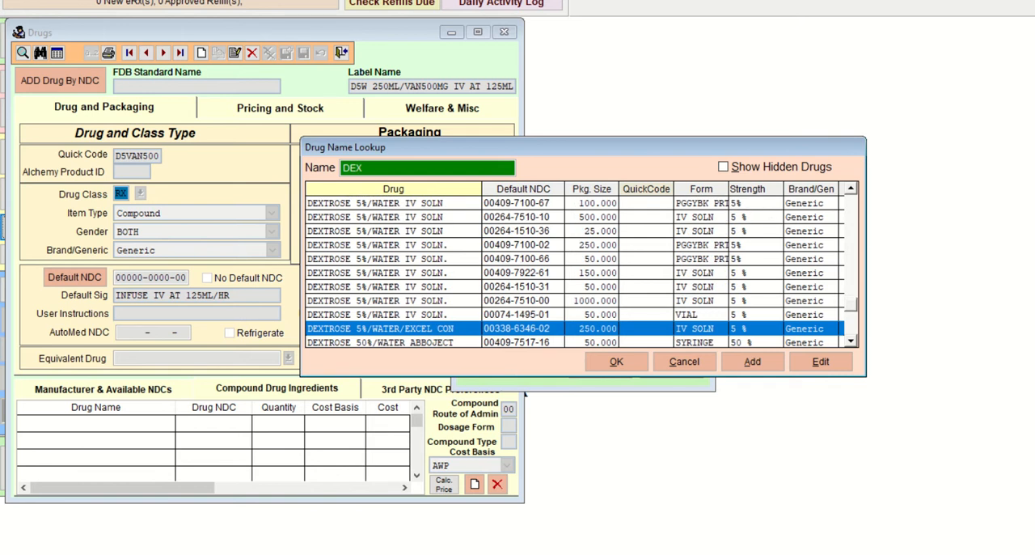
pyautogui.press('Down')
pyautogui.press('Up')
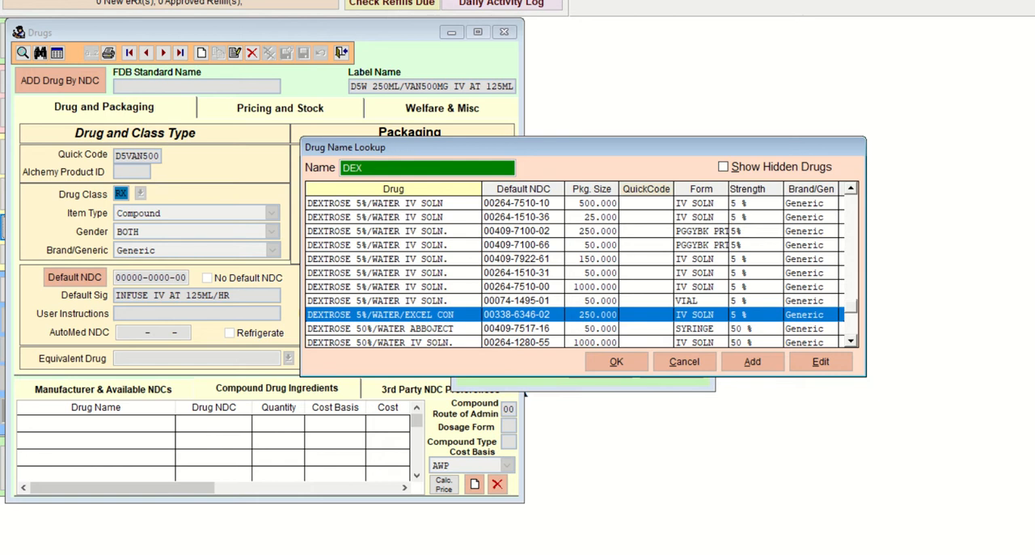
pyautogui.press('Up')
pyautogui.press('Down')
pyautogui.press('Up')
pyautogui.press('Up')
pyautogui.press('Up')
pyautogui.press('Up')
pyautogui.press('Up')
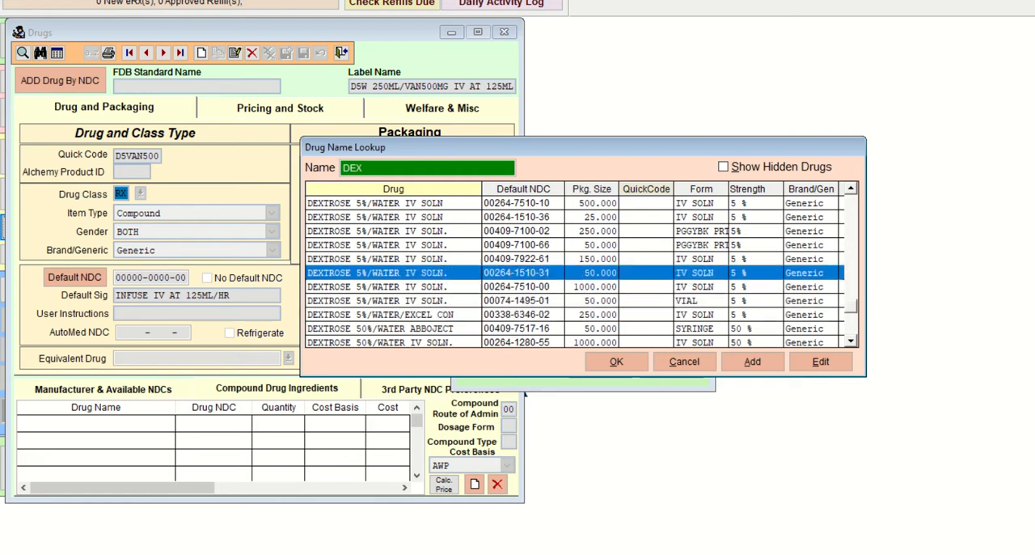
pyautogui.press('Up')
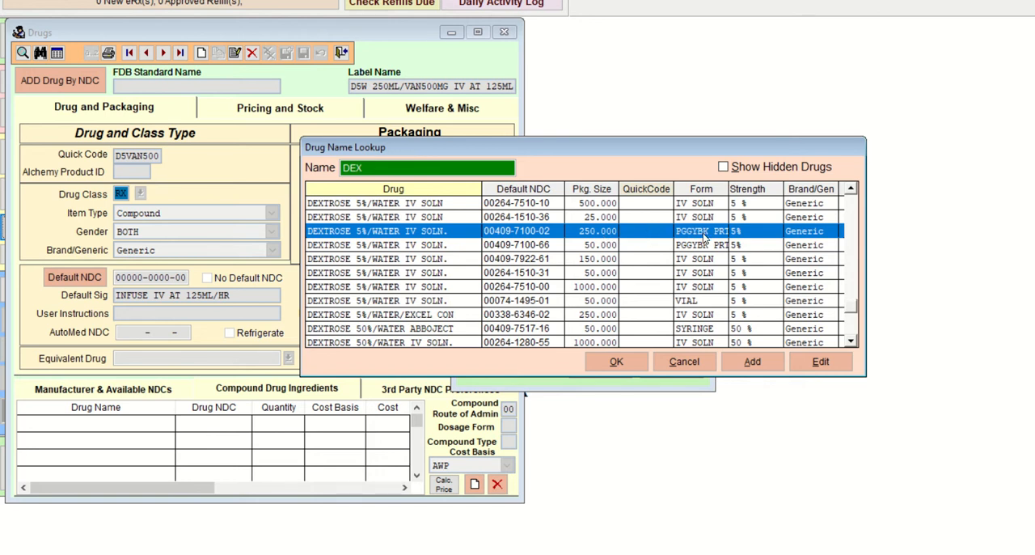
pyautogui.click(616, 361)
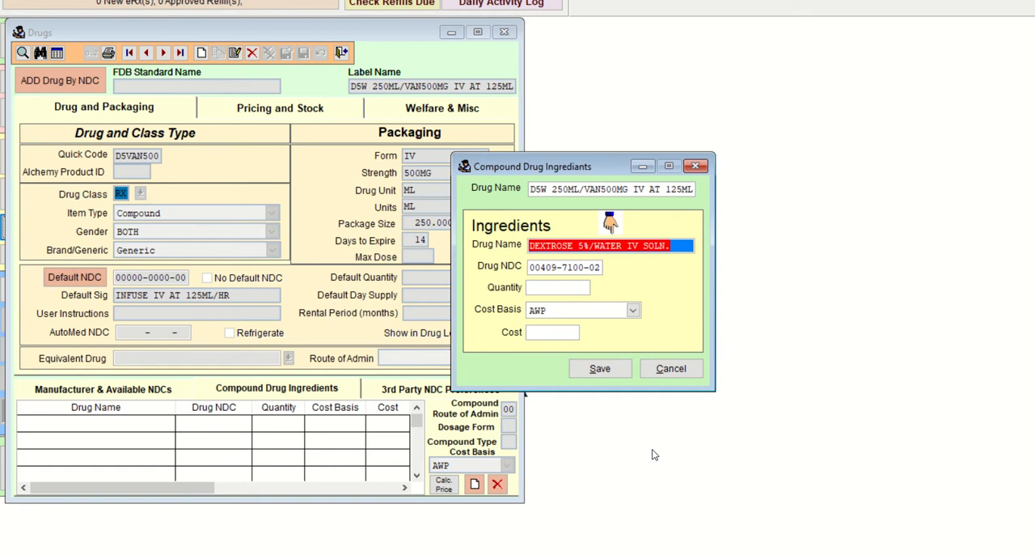
# Step: Set the dextrose ingredient's quantity to 250, keep AWP as its cost basis, and save the ingredient
pyautogui.press('Tab')
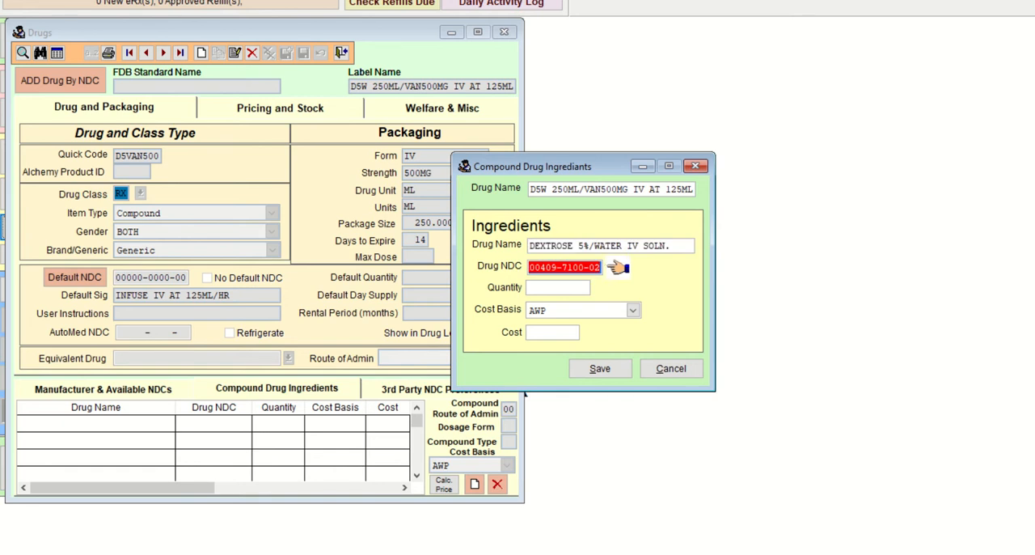
pyautogui.press('Tab')
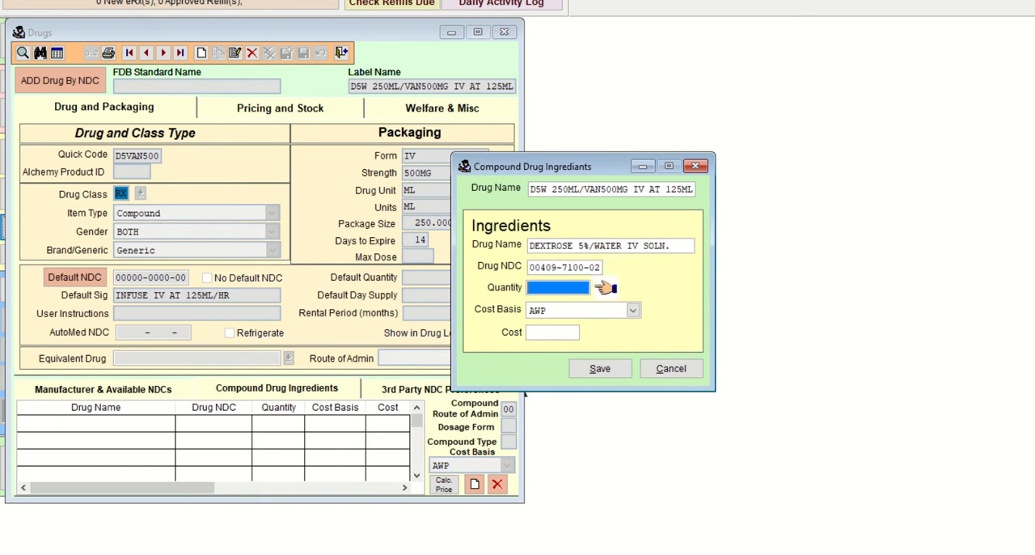
pyautogui.write('250')
pyautogui.press('Tab')
pyautogui.press('Tab')
pyautogui.press('Tab')
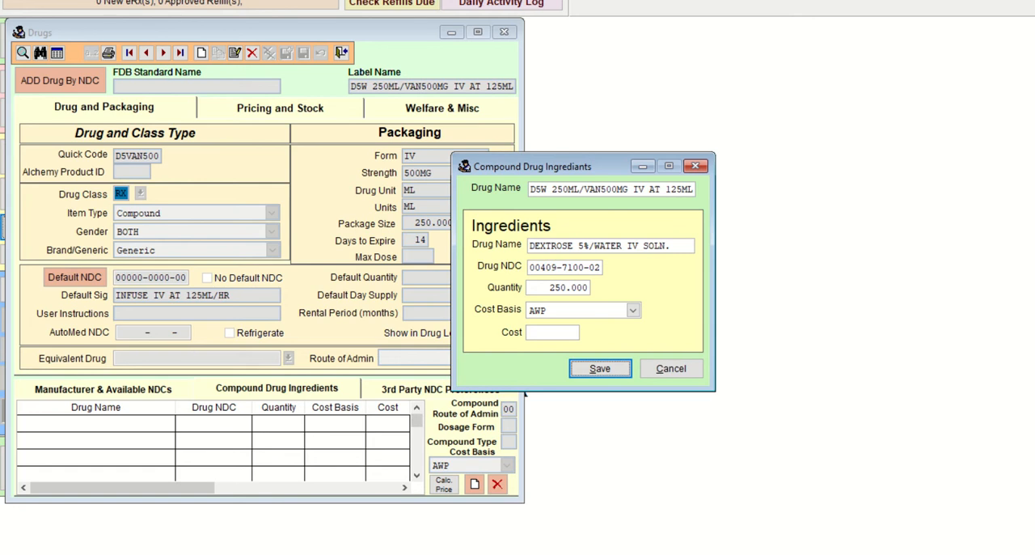
pyautogui.press('Return')
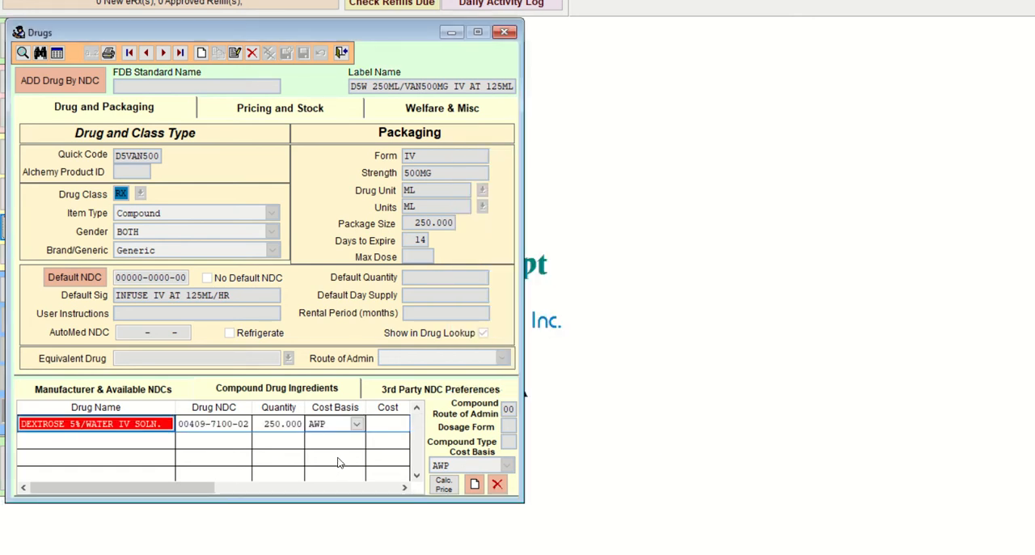
pyautogui.click(241, 425)
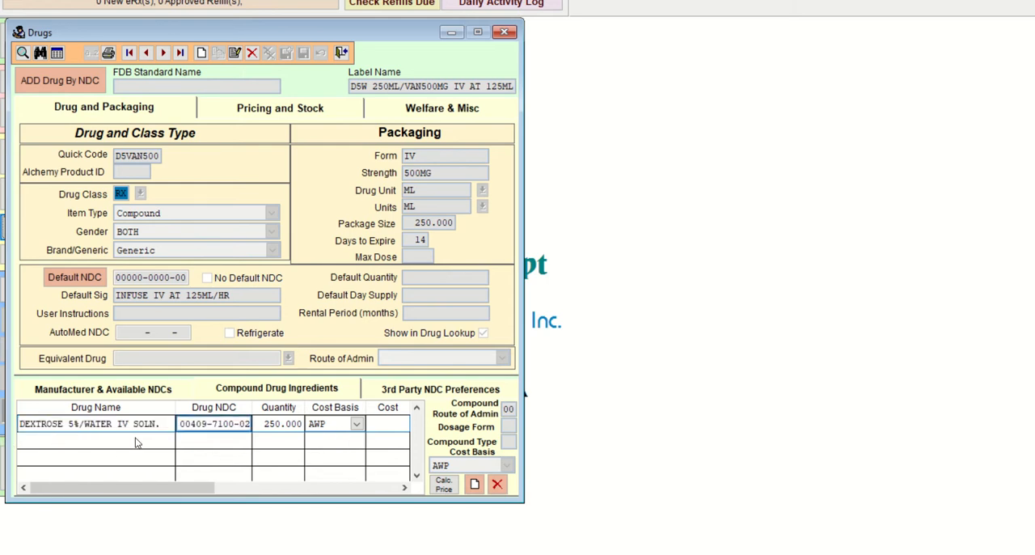
pyautogui.moveTo(256, 424); pyautogui.dragTo(303, 424)
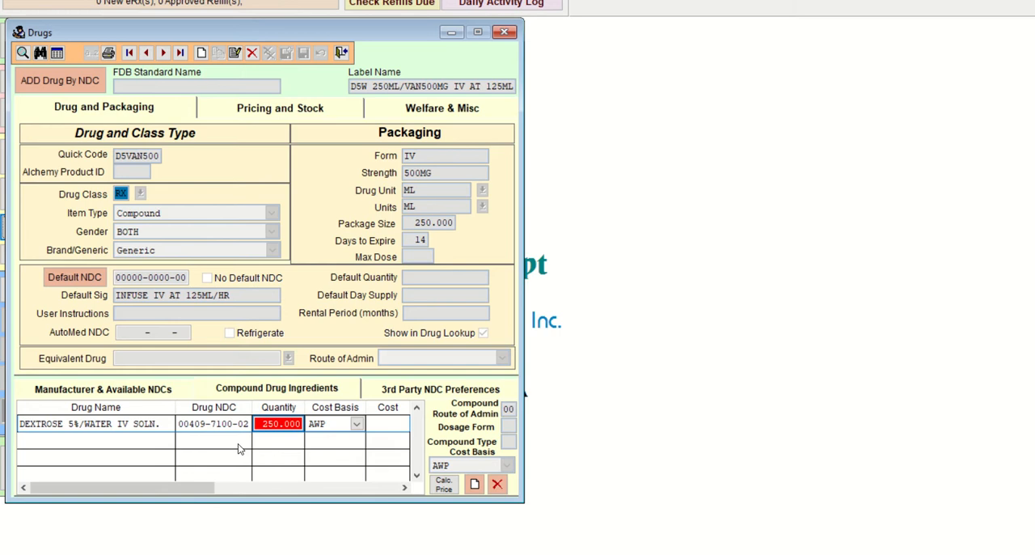
pyautogui.click(224, 427)
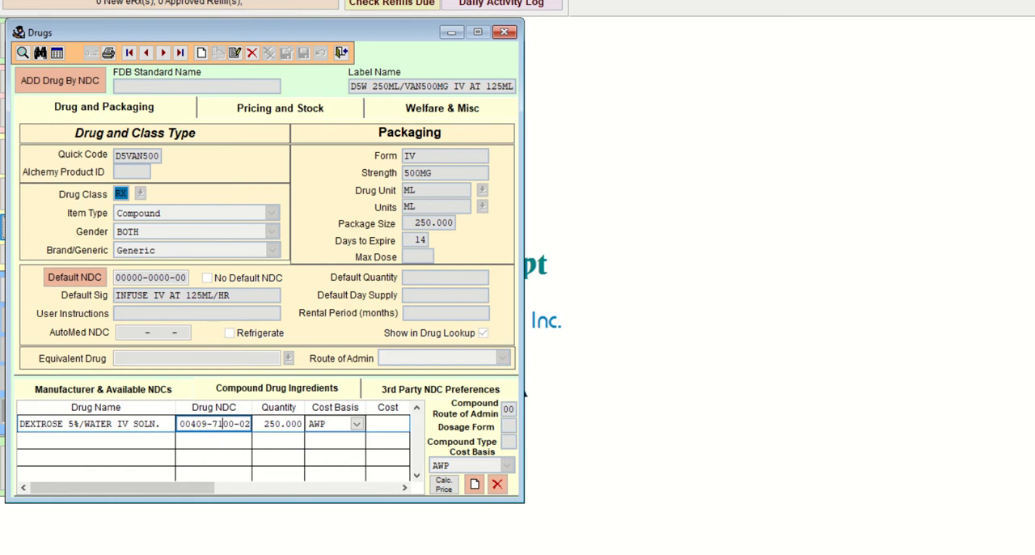
# Step: Switch to the Paint 3D sketch and handwrite "D5W" and "250mL" inside the IV bag below "IV sol"
pyautogui.hotkey('alt', 'Tab')
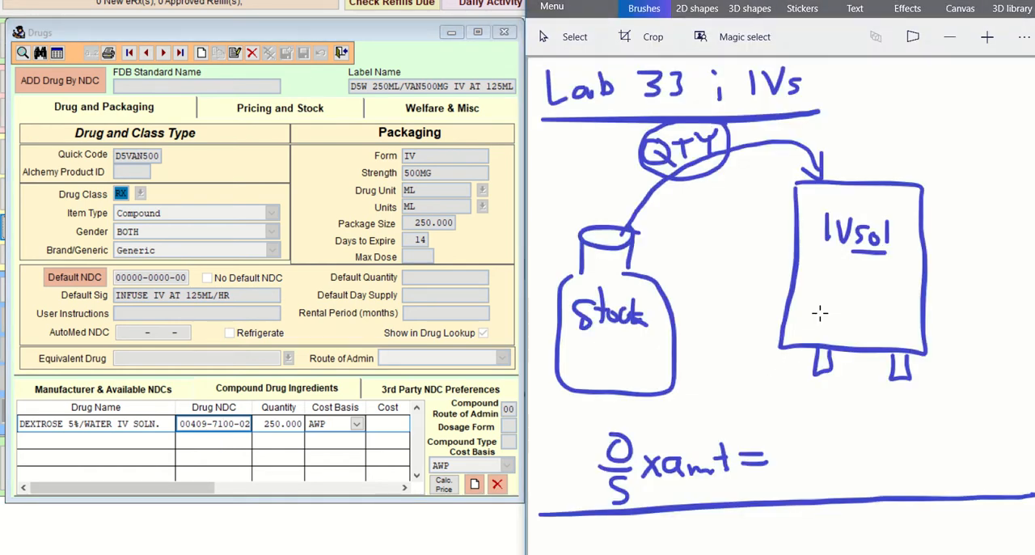
pyautogui.moveTo(820, 267)
pyautogui.mouseDown()
pyautogui.moveTo(823, 287)
pyautogui.moveTo(857, 267)
pyautogui.moveTo(841, 293)
pyautogui.moveTo(896, 269)
pyautogui.mouseUp()
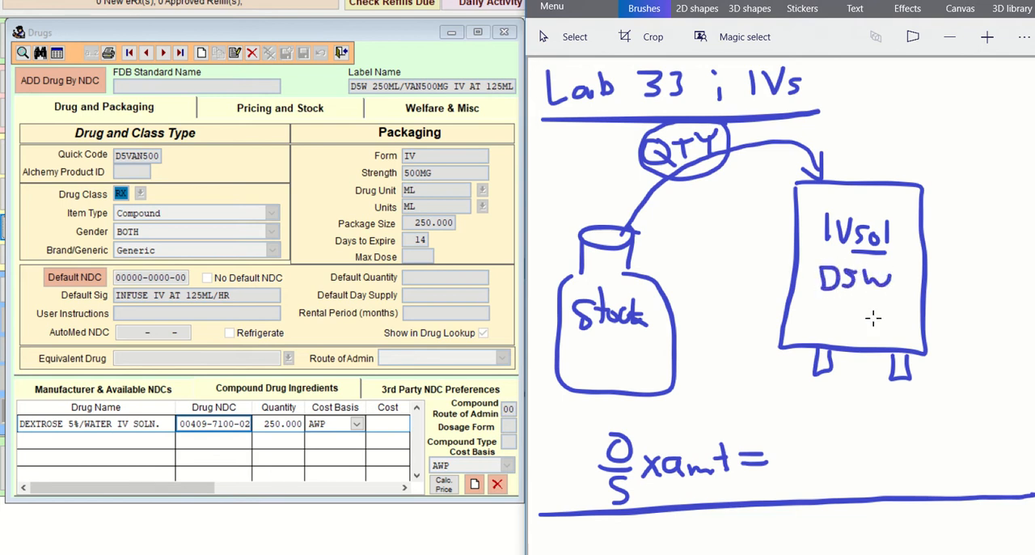
pyautogui.moveTo(812, 310)
pyautogui.mouseDown()
pyautogui.moveTo(831, 322)
pyautogui.moveTo(920, 327)
pyautogui.mouseUp()
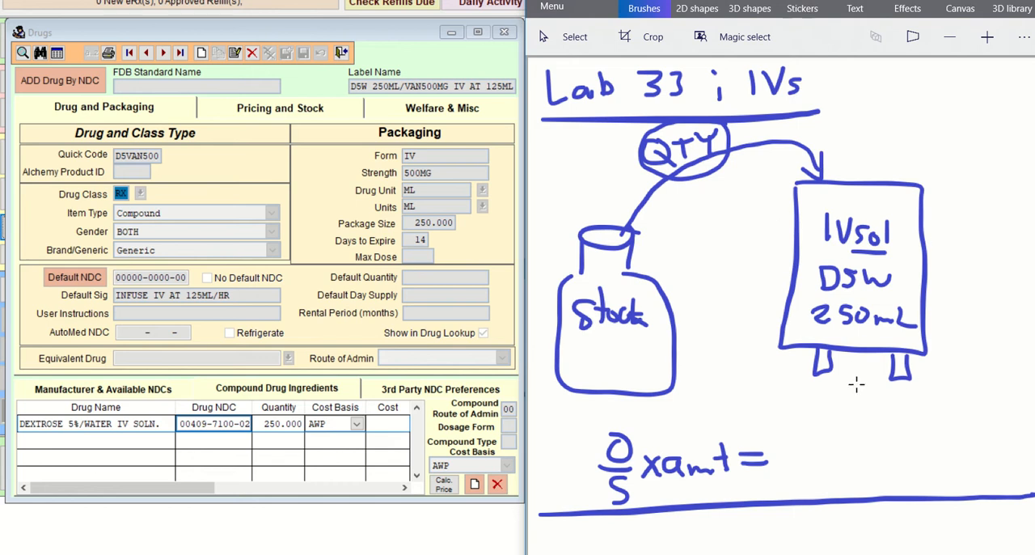
# Step: Draw a frame around the O/S x amt formula and an arrow pointing toward the IV bag
pyautogui.moveTo(581, 495)
pyautogui.mouseDown()
pyautogui.moveTo(587, 415)
pyautogui.moveTo(763, 415)
pyautogui.moveTo(769, 483)
pyautogui.mouseUp()
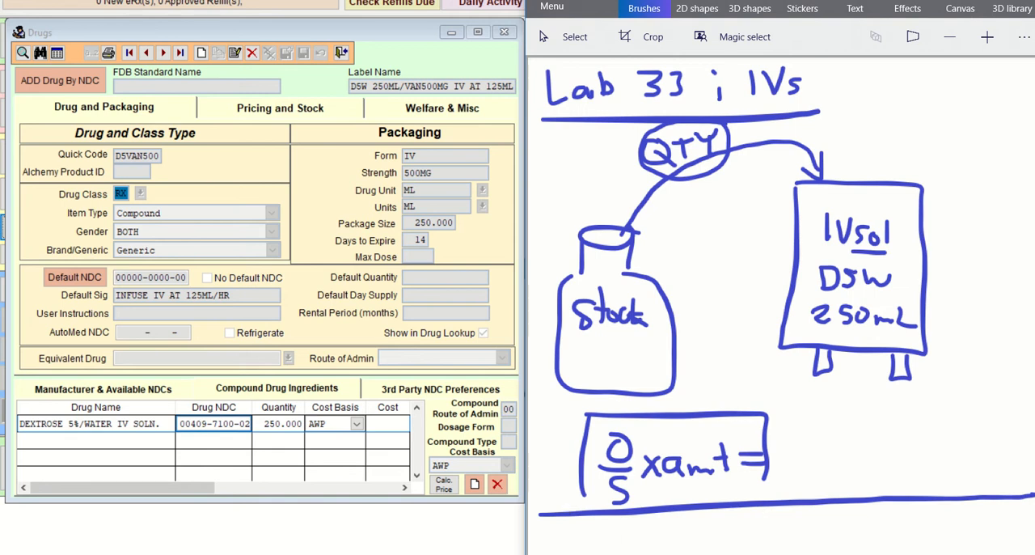
pyautogui.moveTo(661, 554)
pyautogui.moveTo(985, 128)
pyautogui.mouseDown()
pyautogui.moveTo(948, 189)
pyautogui.moveTo(982, 182)
pyautogui.mouseUp()
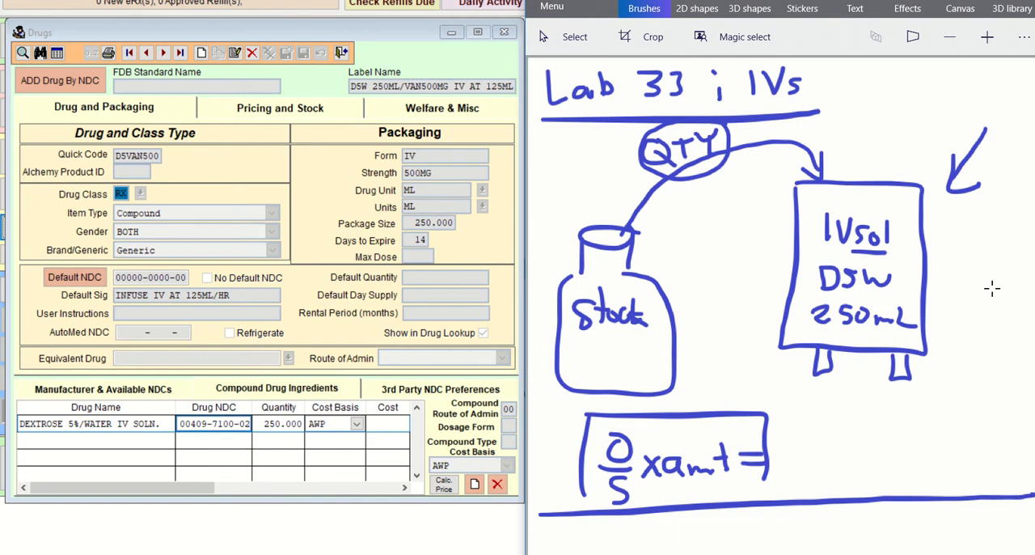
# Step: Draw an infusion line from the IV bag's port to a sketched patient arm with a hand
pyautogui.moveTo(902, 377)
pyautogui.mouseDown()
pyautogui.moveTo(912, 419)
pyautogui.moveTo(962, 451)
pyautogui.mouseUp()
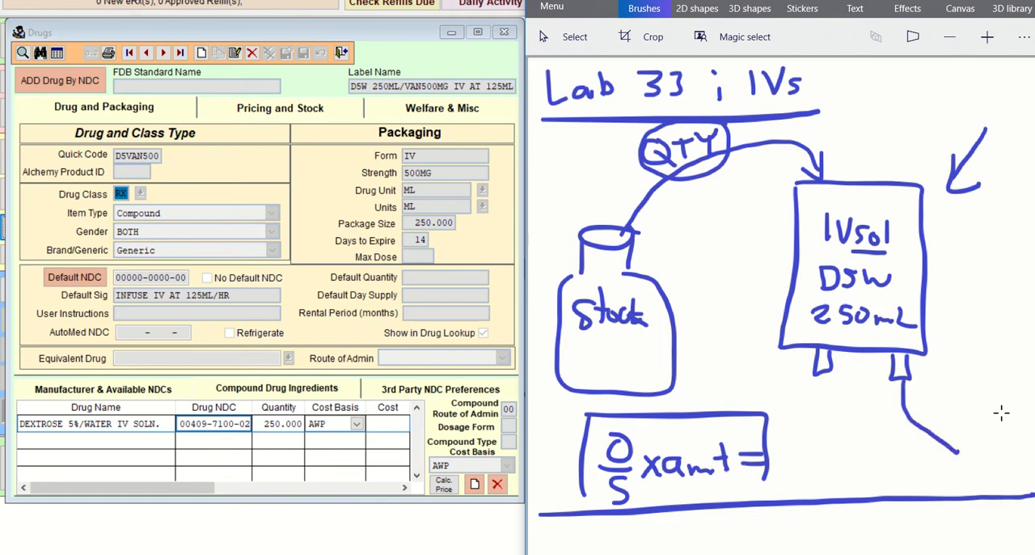
pyautogui.moveTo(1007, 409)
pyautogui.mouseDown()
pyautogui.moveTo(965, 456)
pyautogui.moveTo(880, 464)
pyautogui.moveTo(849, 444)
pyautogui.moveTo(836, 458)
pyautogui.moveTo(861, 486)
pyautogui.moveTo(989, 475)
pyautogui.moveTo(1008, 426)
pyautogui.mouseUp()
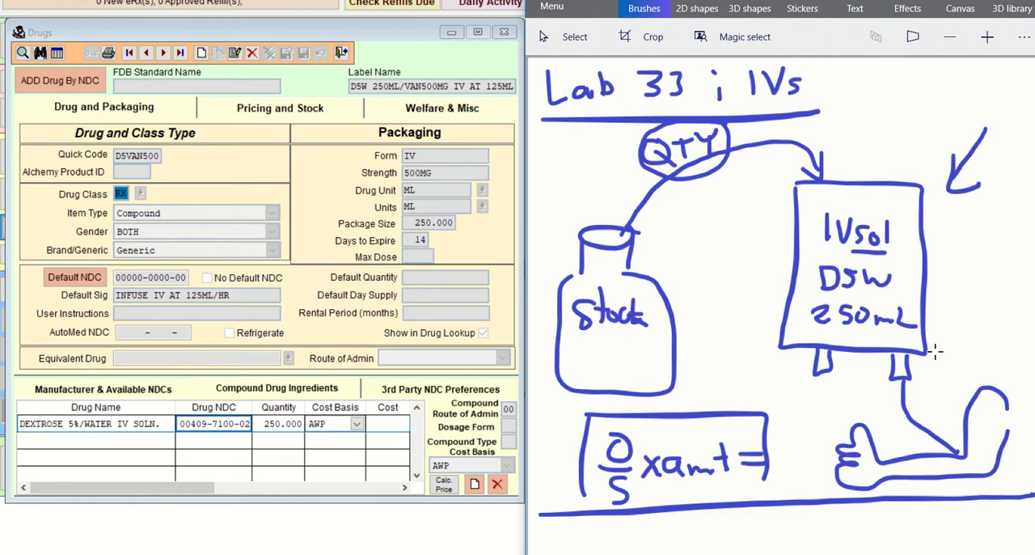
pyautogui.moveTo(848, 254); pyautogui.dragTo(888, 252)
pyautogui.moveTo(805, 168); pyautogui.dragTo(822, 179)
pyautogui.moveTo(860, 252); pyautogui.dragTo(887, 252)
# Step: Start a new compound ingredient in the drug record, search for VAN, and pick VANCOMYCIN 500 MG VIAL
pyautogui.click(475, 484)
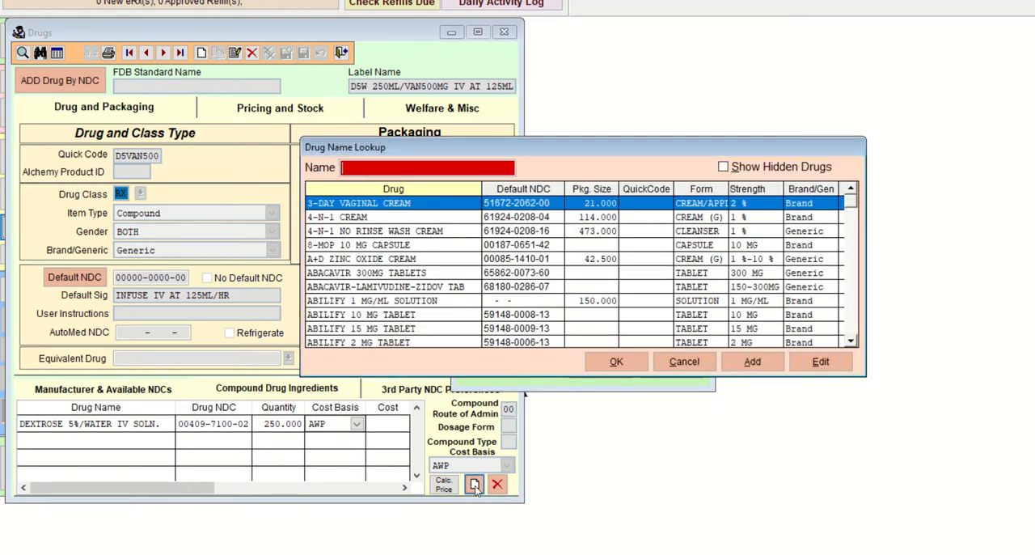
pyautogui.write('VAN')
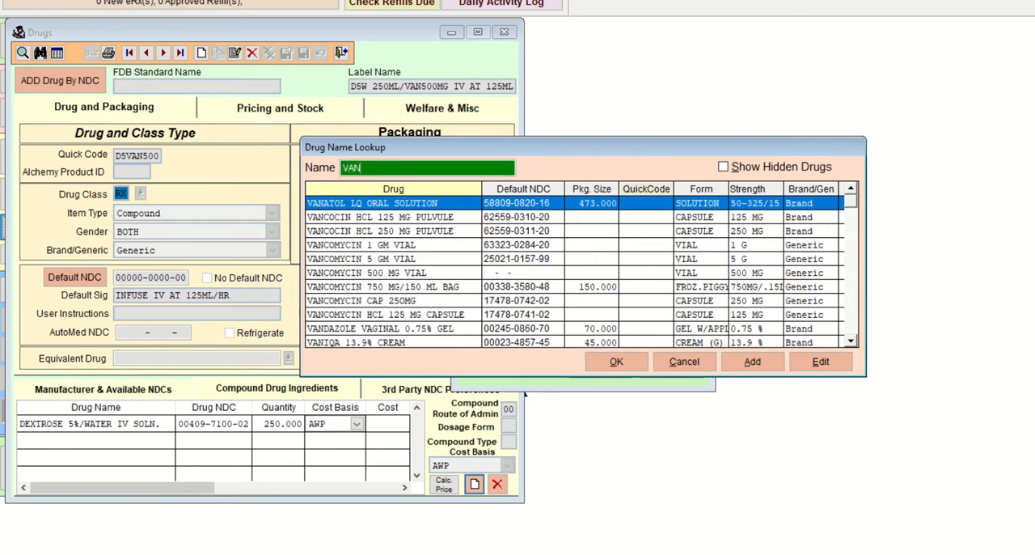
pyautogui.press('Down')
pyautogui.press('Down')
pyautogui.press('Down')
pyautogui.press('Down')
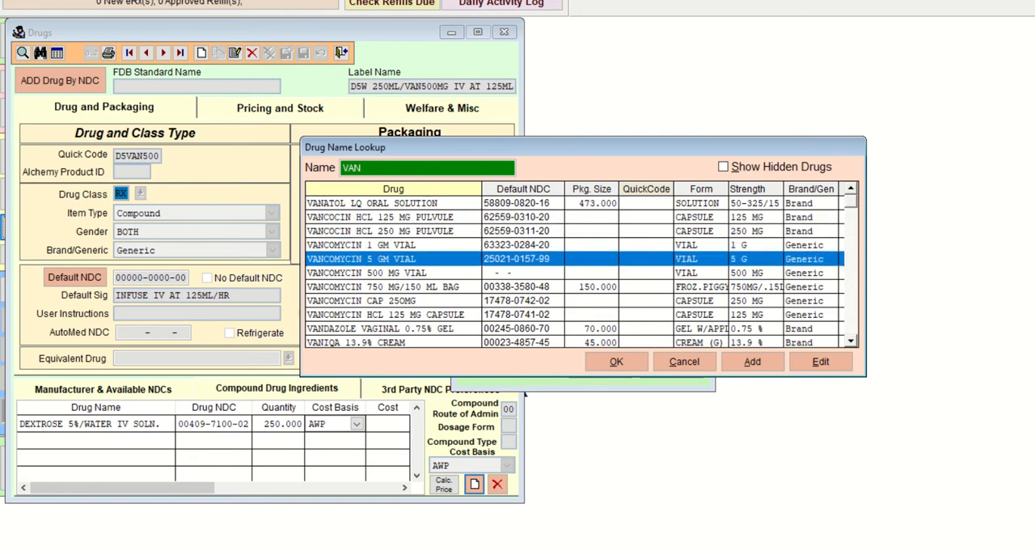
pyautogui.press('Down')
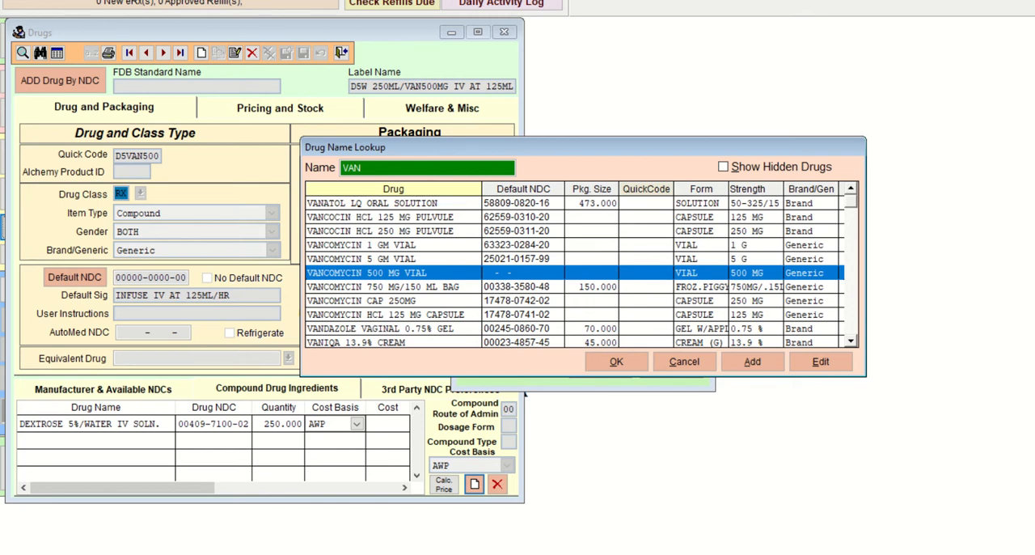
pyautogui.press('Return')
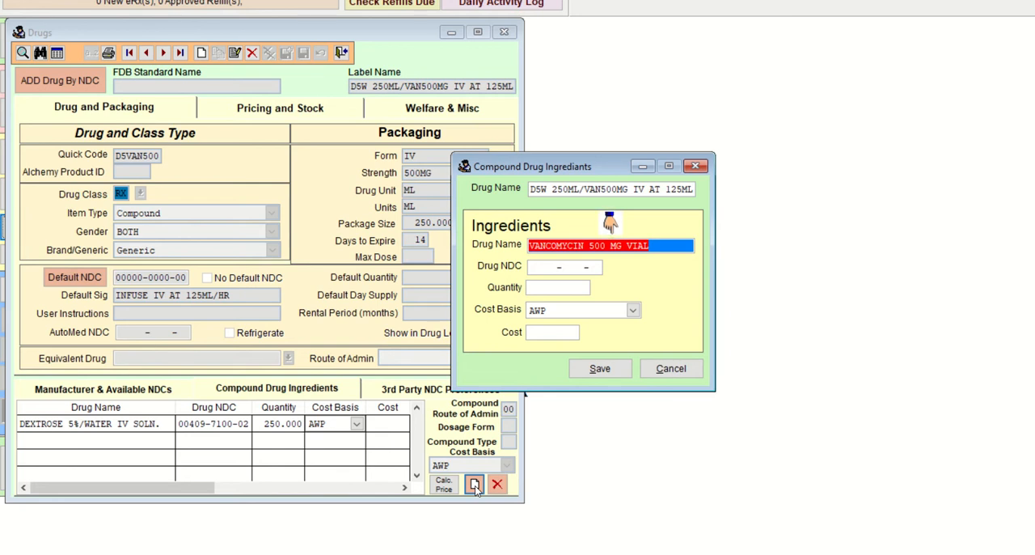
pyautogui.press('Tab')
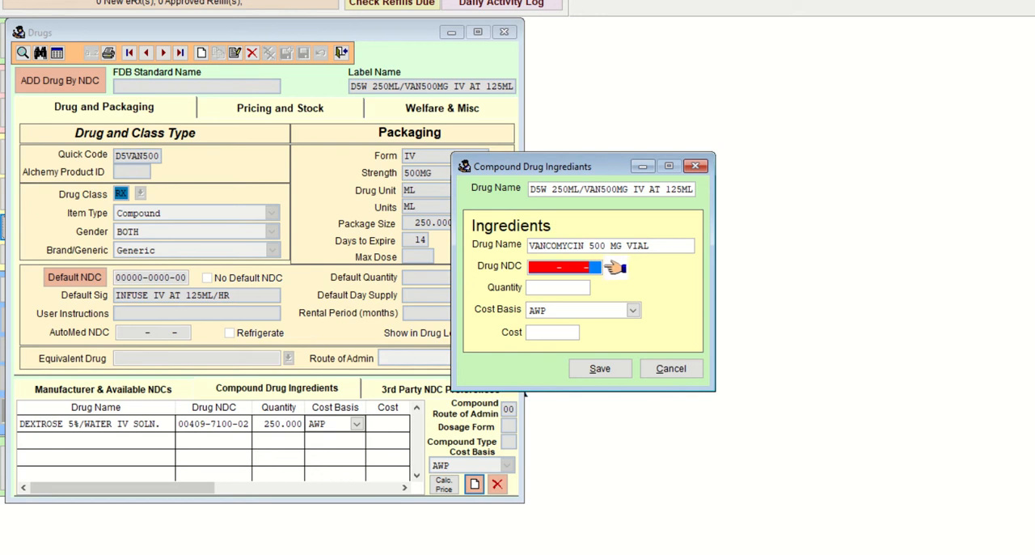
pyautogui.press('Return')
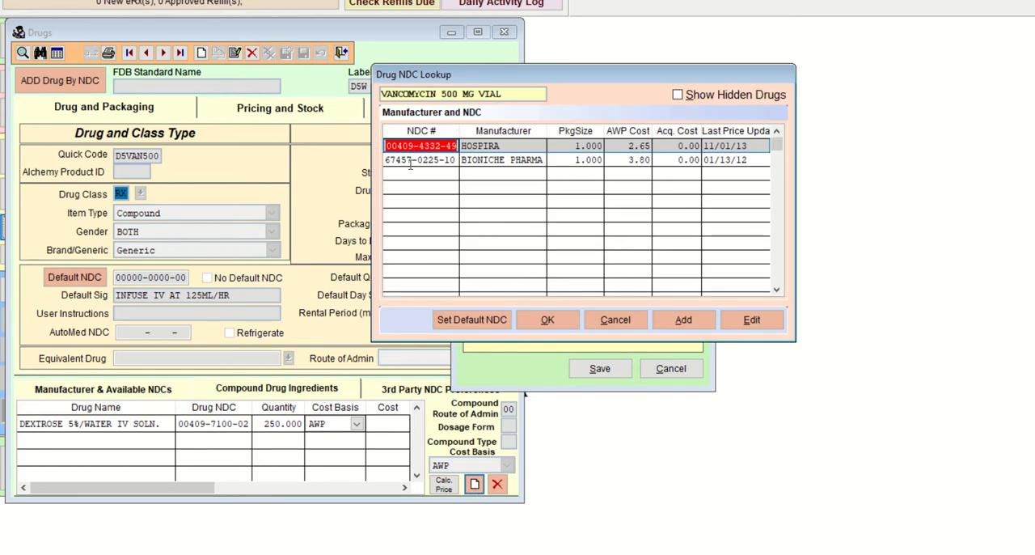
pyautogui.press('Down')
pyautogui.press('Up')
pyautogui.press('Down')
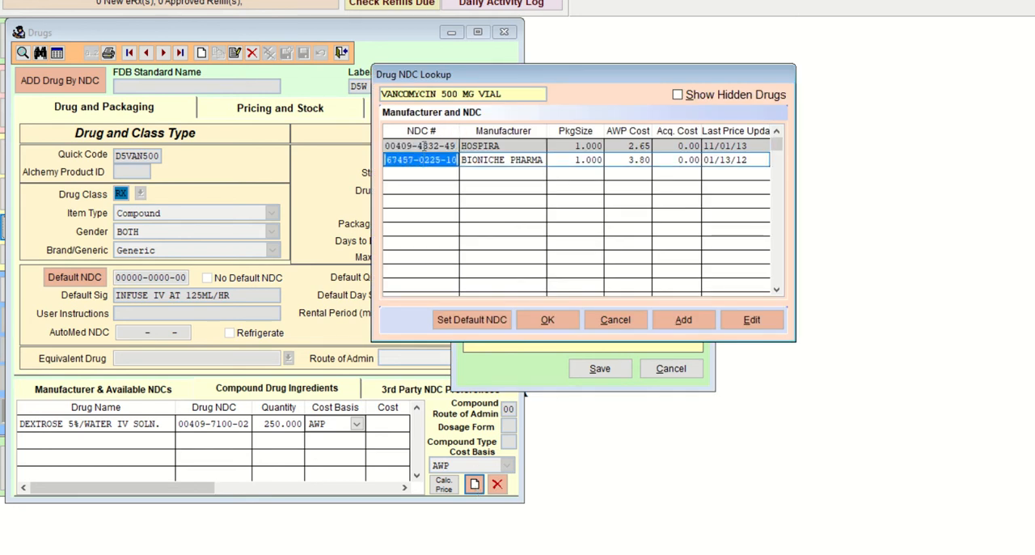
pyautogui.press('Up')
pyautogui.press('Down')
pyautogui.press('Up')
pyautogui.click(429, 160)
pyautogui.click(430, 145)
pyautogui.click(429, 160)
pyautogui.click(429, 145)
pyautogui.click(425, 159)
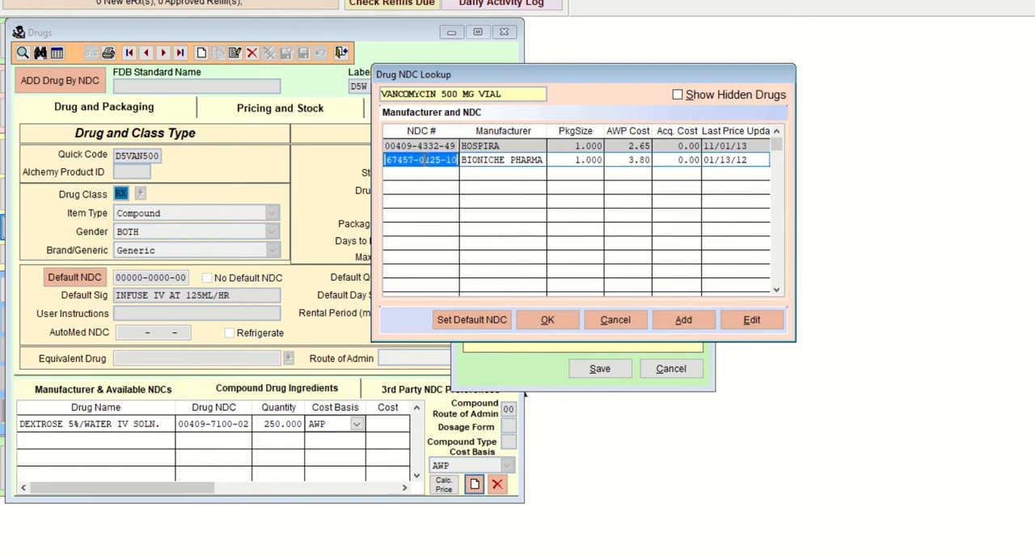
pyautogui.click(545, 318)
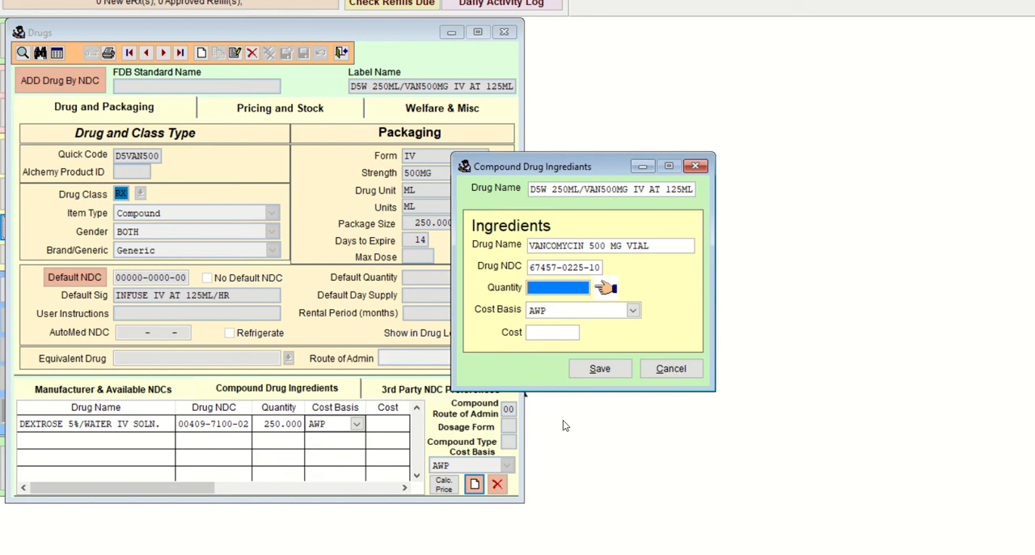
# Step: Set the vancomycin ingredient's quantity to 10, keep AWP as its cost basis, and save the ingredient
pyautogui.write('10 .000')
pyautogui.press('Tab')
pyautogui.press('Tab')
pyautogui.press('Tab')
pyautogui.press('Return')
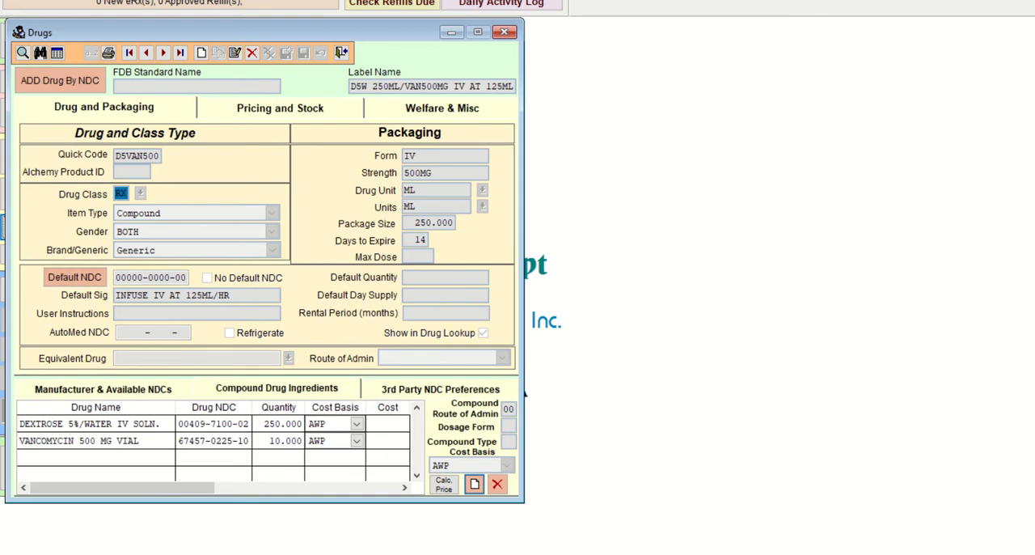
# Step: Switch to the COM103 Lab 33 HINTS document in Word and check the page 199 dextrose and vancomycin amounts
pyautogui.click(586, 554)
pyautogui.click(628, 530)
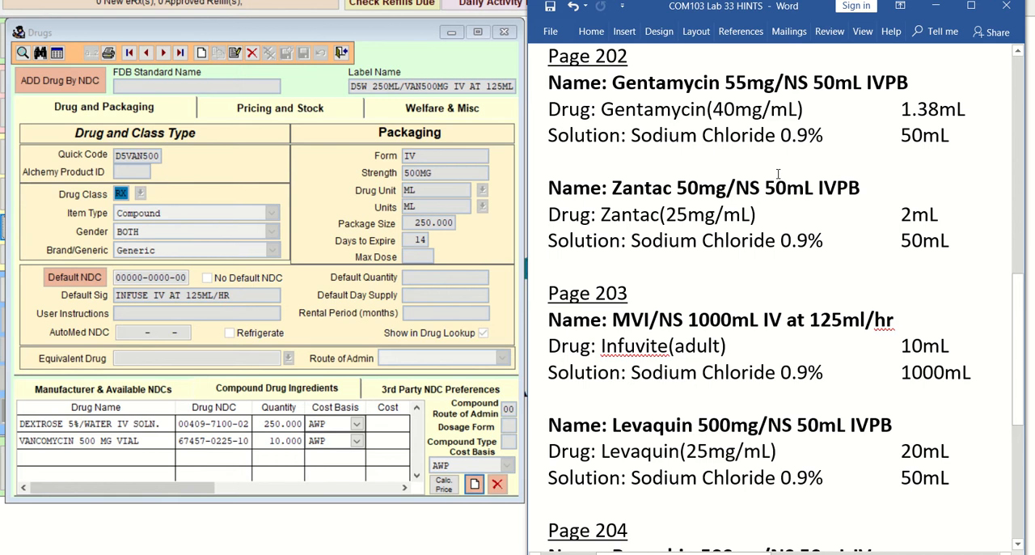
pyautogui.scroll(6, 757, 194)
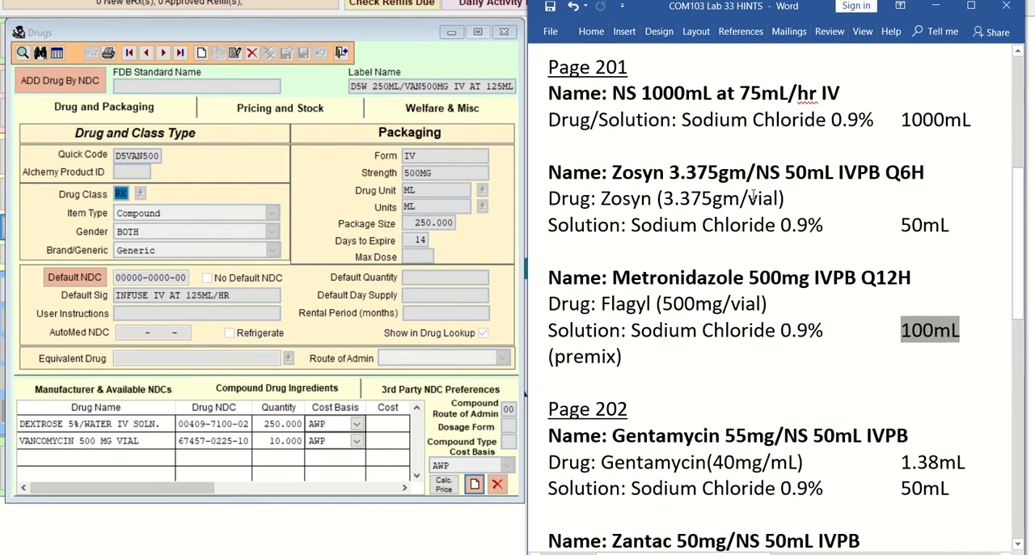
pyautogui.scroll(4, 754, 196)
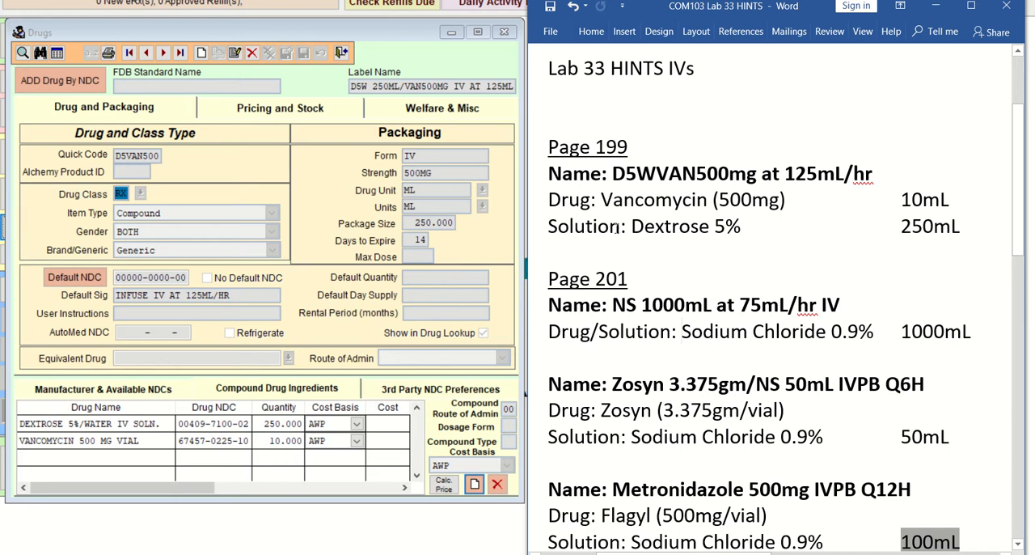
pyautogui.moveTo(630, 226); pyautogui.dragTo(968, 233)
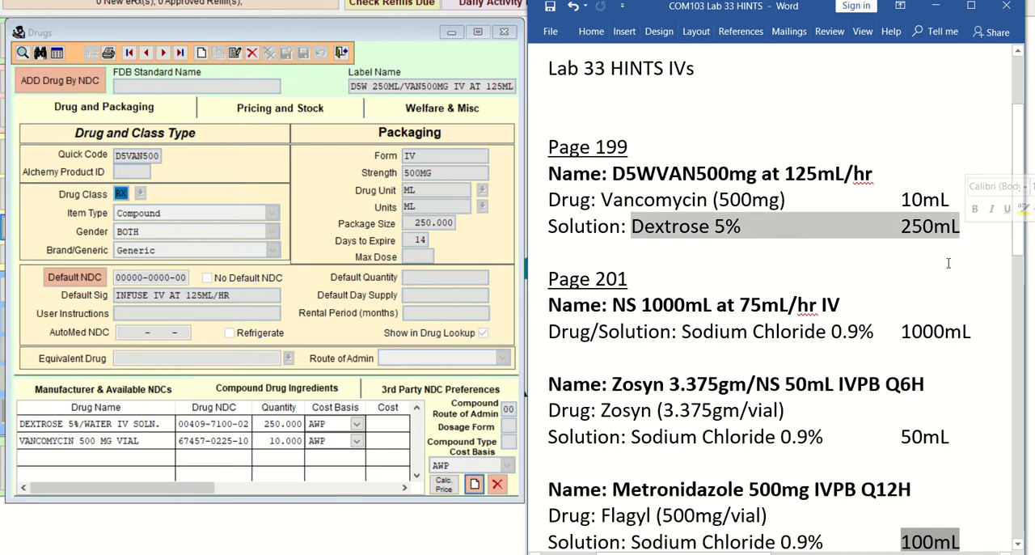
pyautogui.click(656, 272)
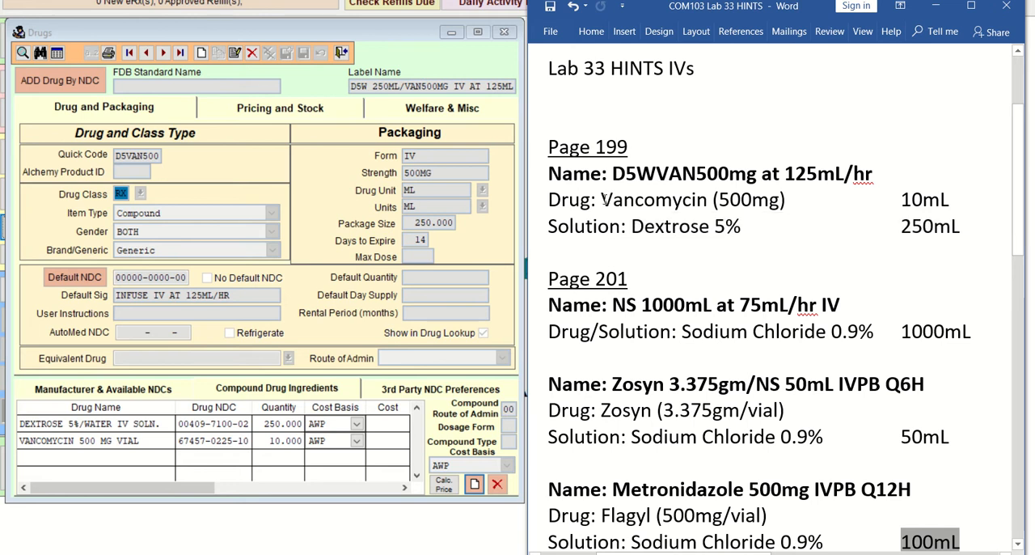
pyautogui.moveTo(602, 200); pyautogui.dragTo(961, 206)
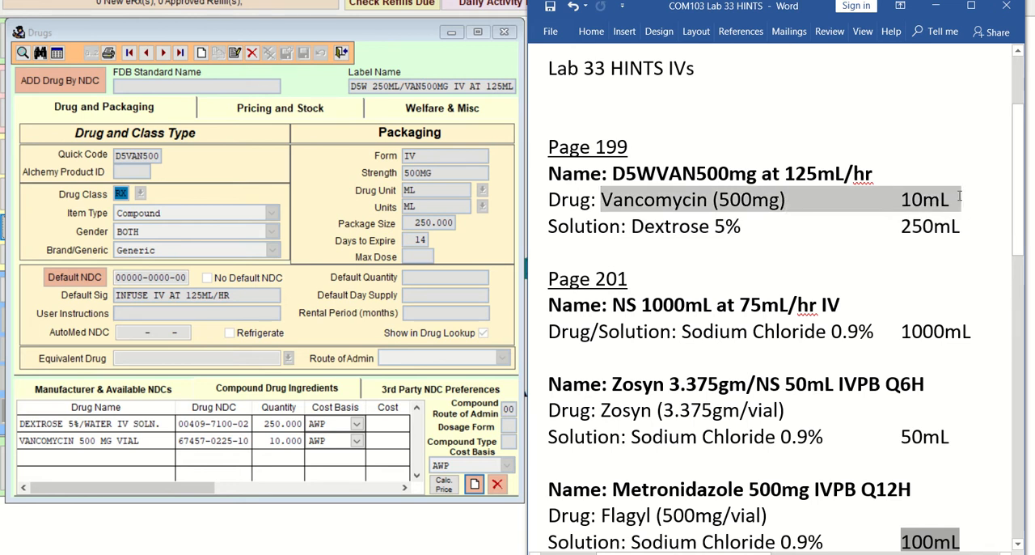
pyautogui.click(854, 256)
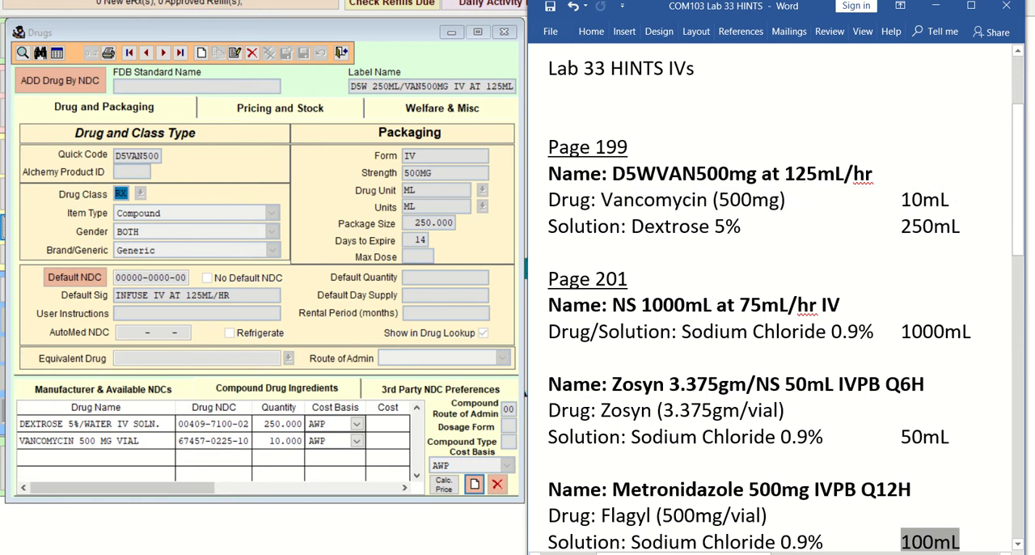
# Step: Switch to the Paint 3D sketch and handwrite "500mg" inside the stock bottle and "10mL" below the circled QTY
pyautogui.hotkey('alt', 'Tab')
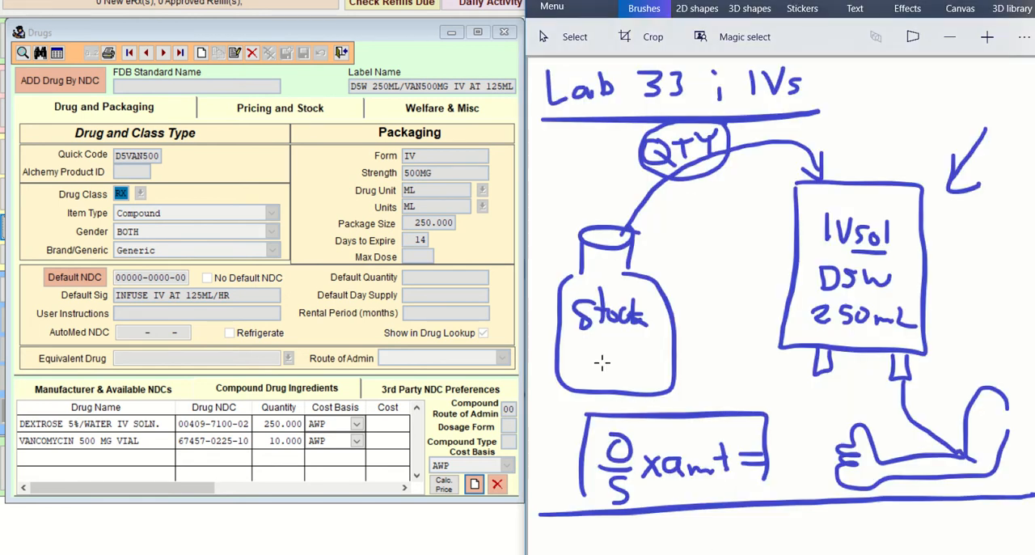
pyautogui.moveTo(579, 346)
pyautogui.mouseDown()
pyautogui.moveTo(658, 360)
pyautogui.moveTo(654, 374)
pyautogui.mouseUp()
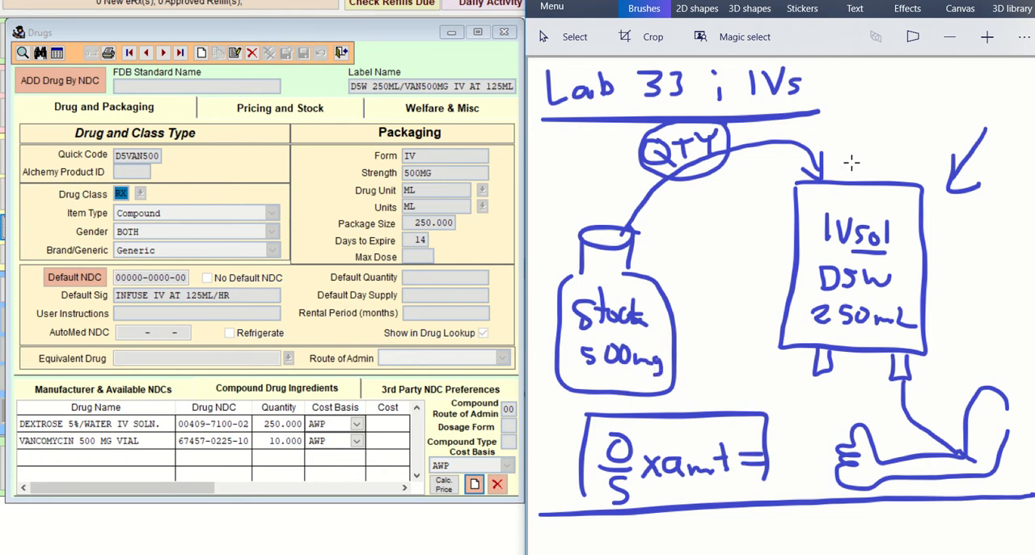
pyautogui.moveTo(689, 184)
pyautogui.mouseDown()
pyautogui.moveTo(689, 209)
pyautogui.moveTo(701, 187)
pyautogui.moveTo(750, 207)
pyautogui.mouseUp()
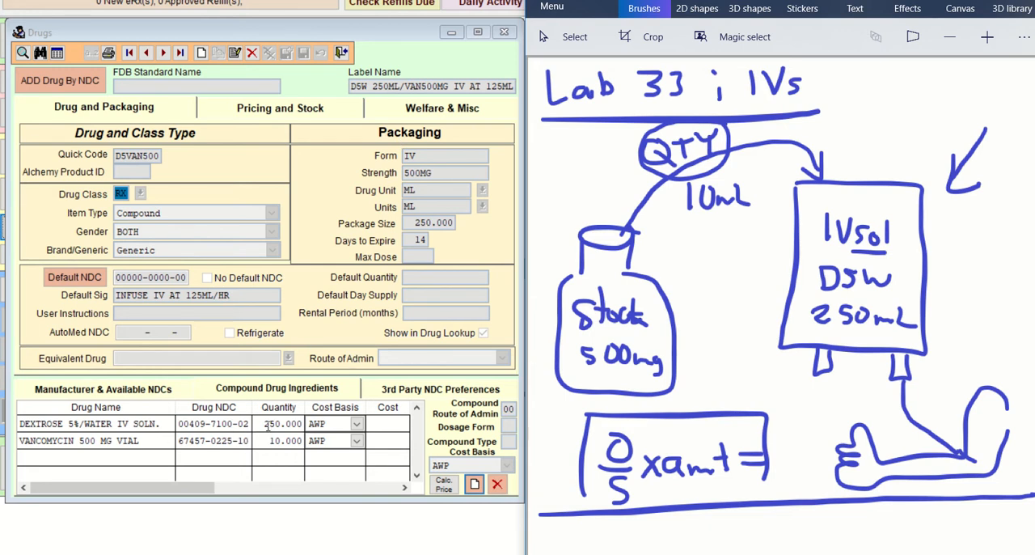
# Step: Switch to the drug record and compare its package size with the dextrose and vancomycin ingredient quantities
pyautogui.moveTo(263, 424); pyautogui.dragTo(302, 424)
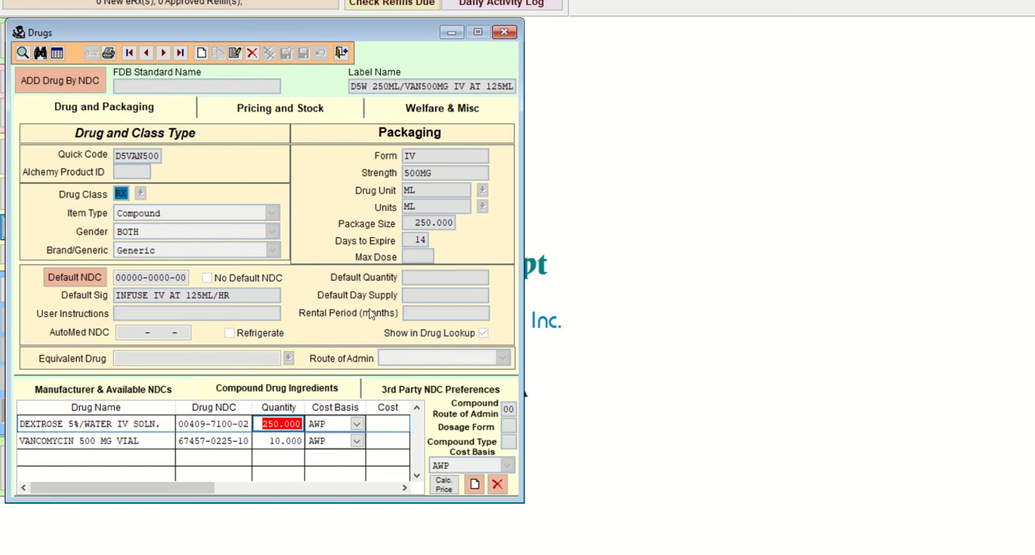
pyautogui.click(414, 223)
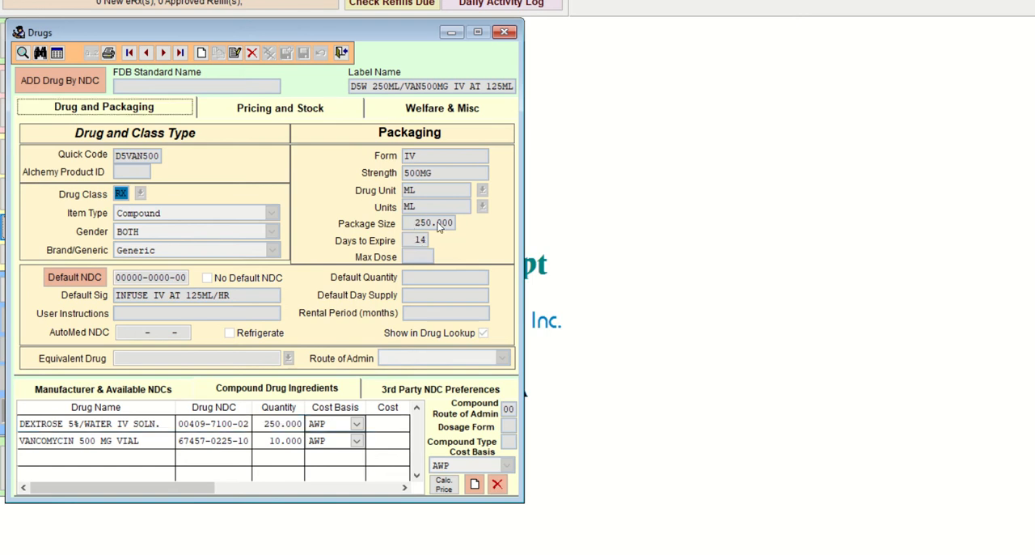
pyautogui.click(281, 424)
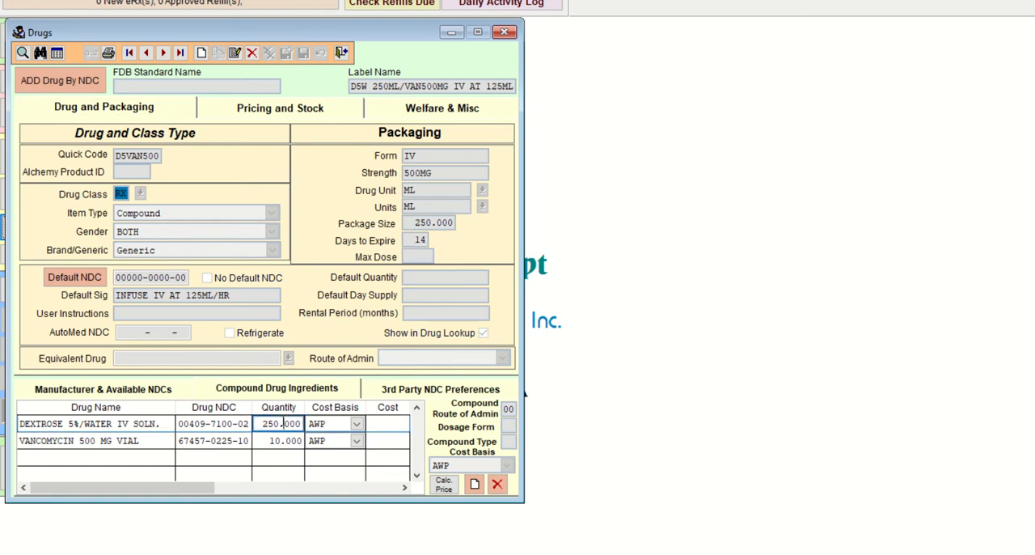
pyautogui.click(272, 441)
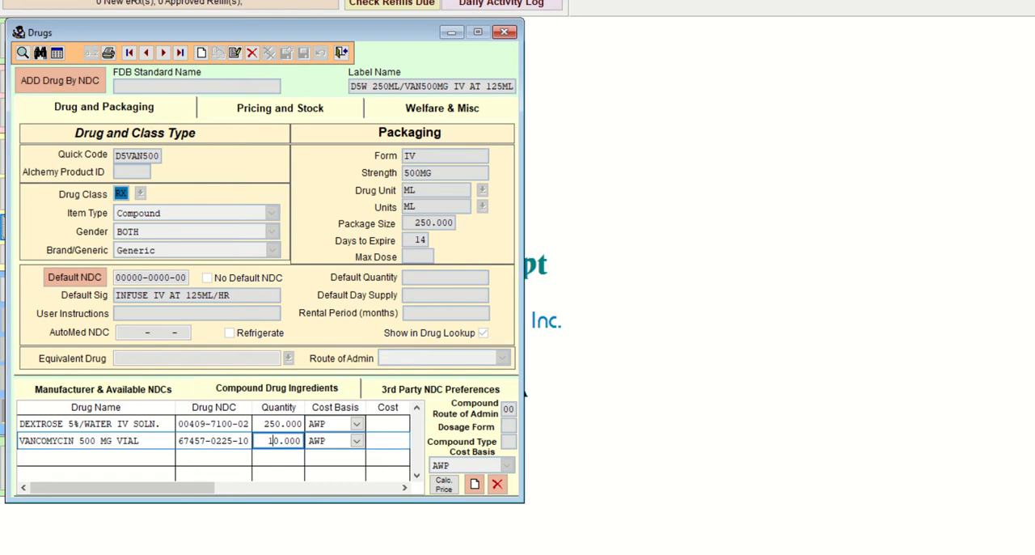
# Step: Switch to the Lab 33 HINTS document and review the IV entries listed under page 201
pyautogui.hotkey('alt', 'Tab')
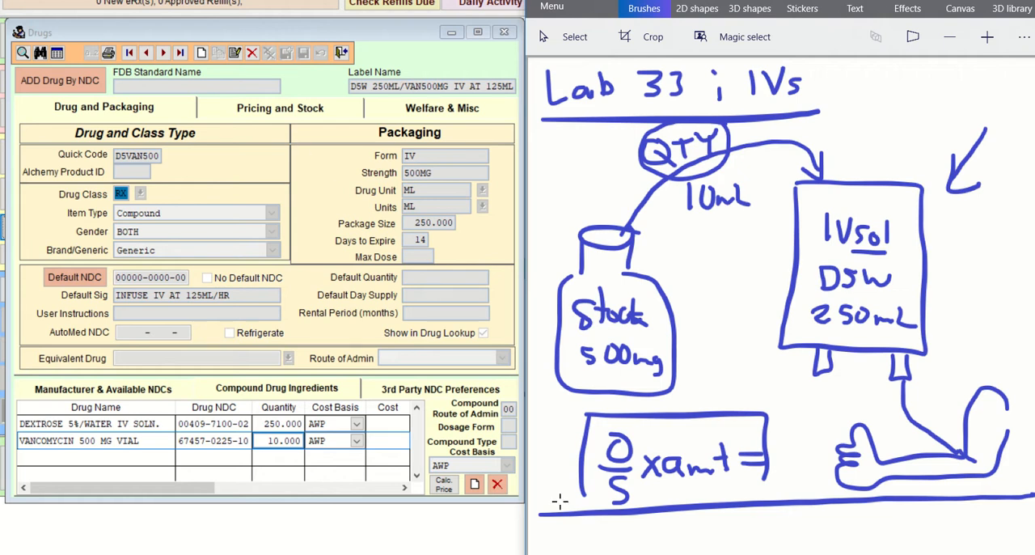
pyautogui.click(513, 534)
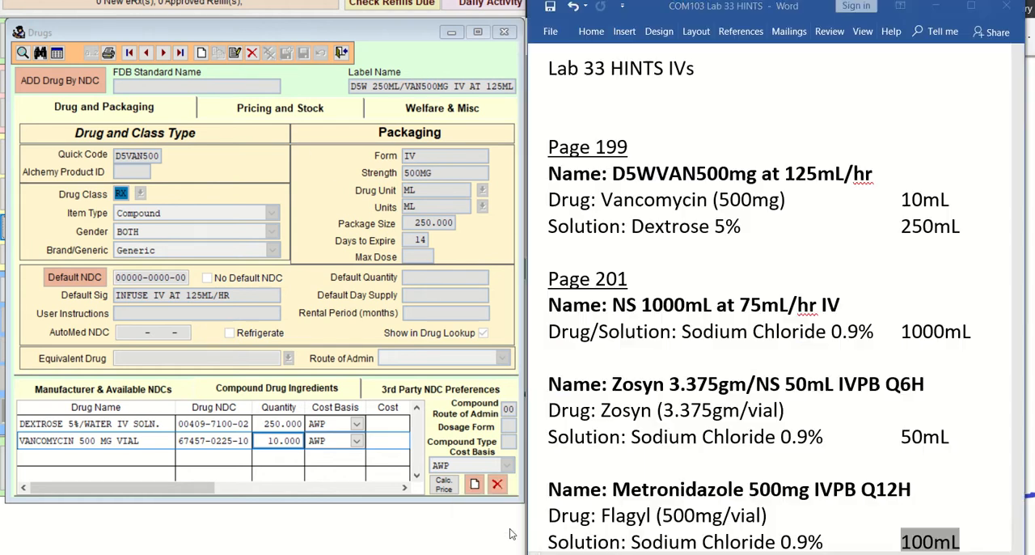
pyautogui.scroll(-1, 750, 364)
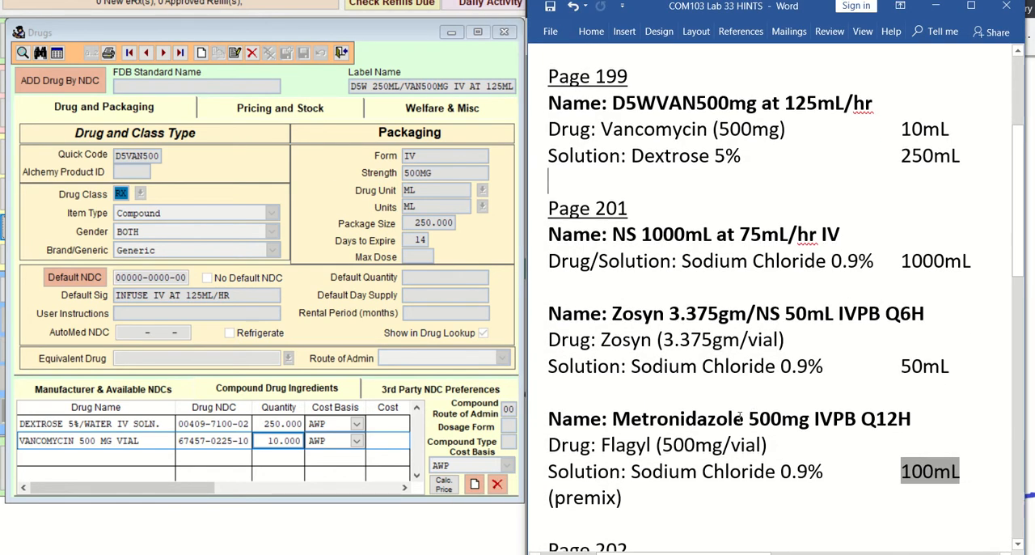
pyautogui.scroll(-3, 739, 417)
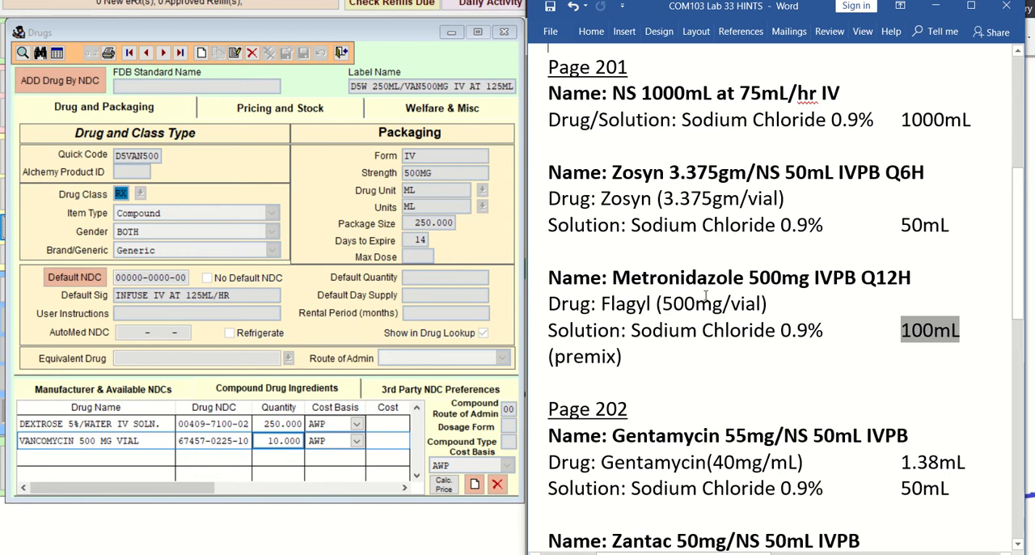
pyautogui.scroll(1, 734, 354)
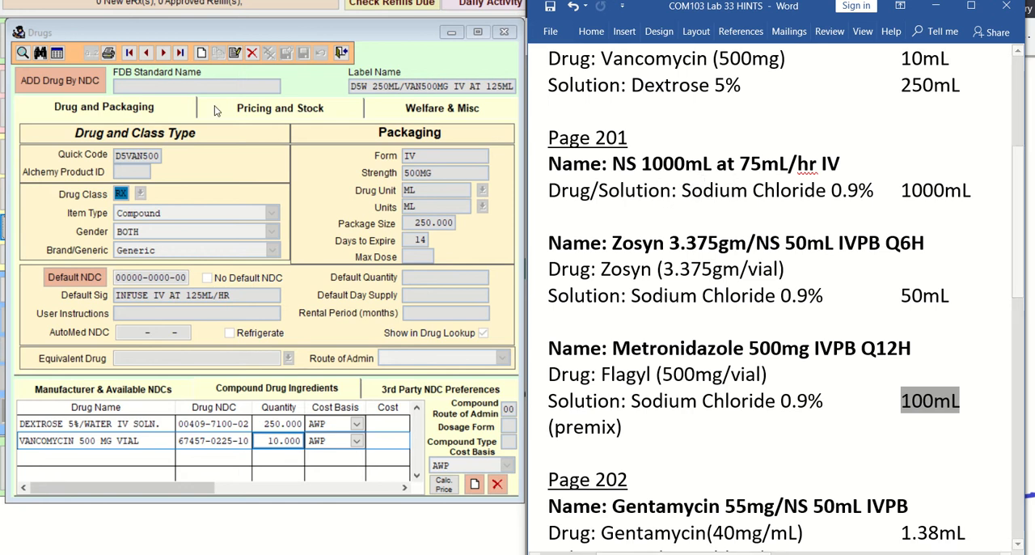
# Step: Start a new drug record and find the NS 1000mL name under page 201 in the Lab 33 HINTS document in Word
pyautogui.click(202, 54)
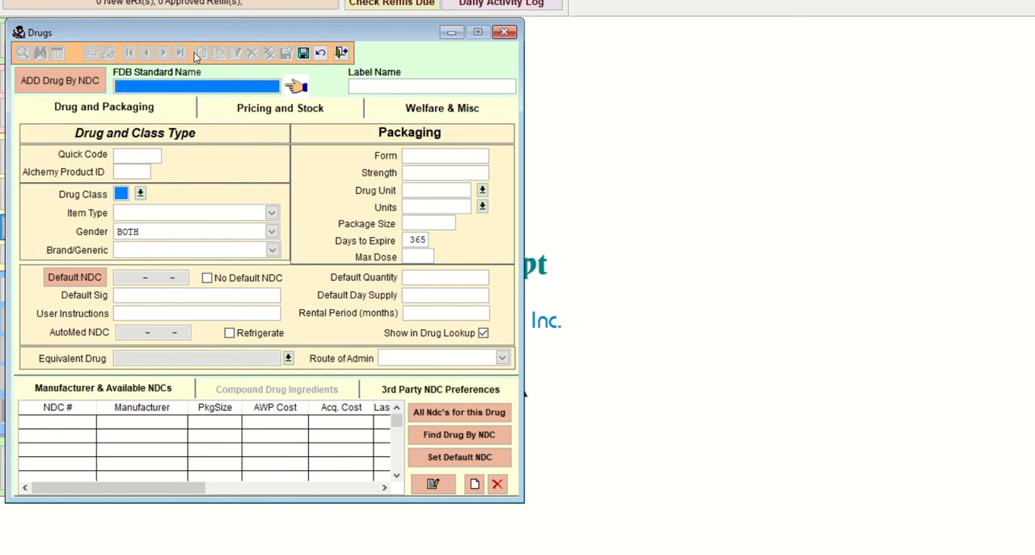
pyautogui.click(361, 85)
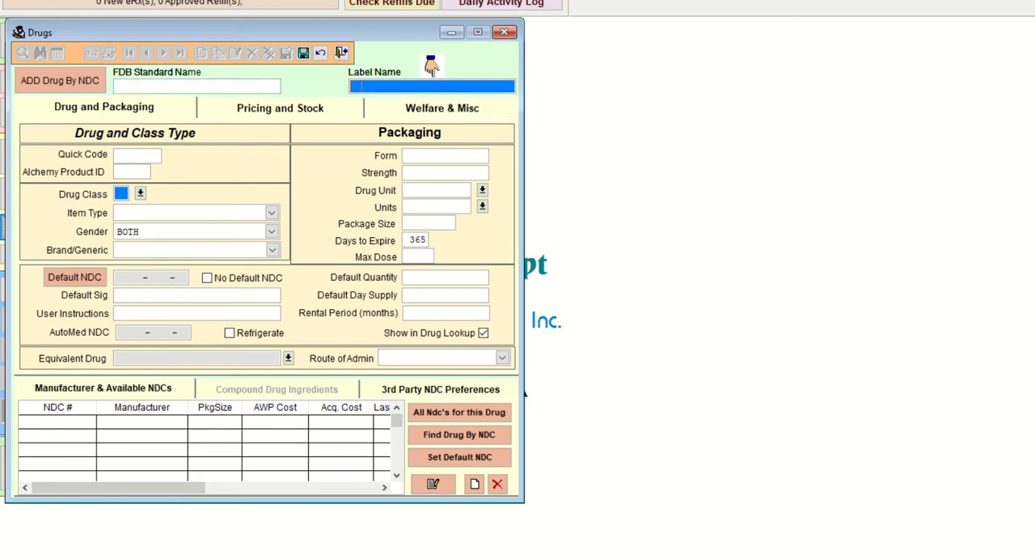
pyautogui.click(586, 553)
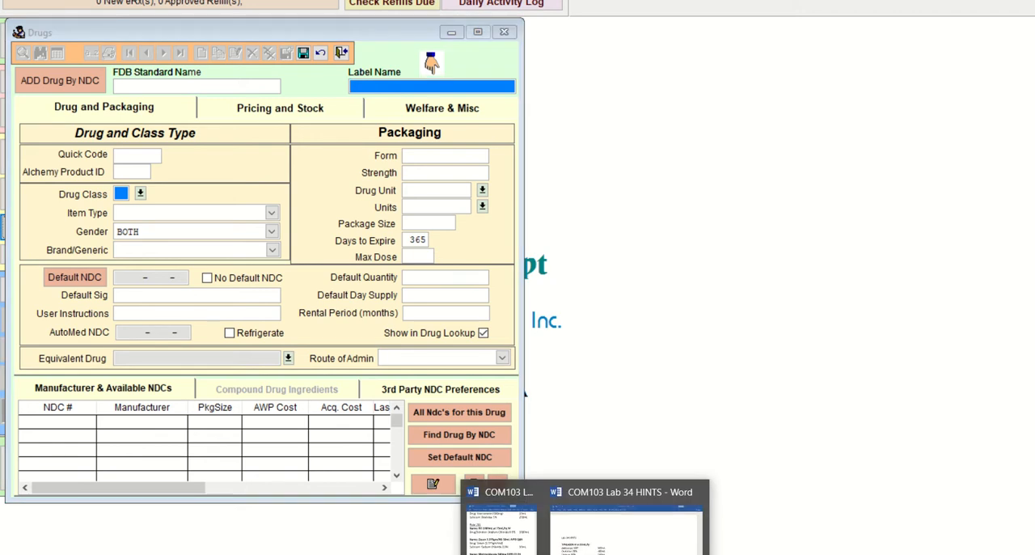
pyautogui.click(512, 546)
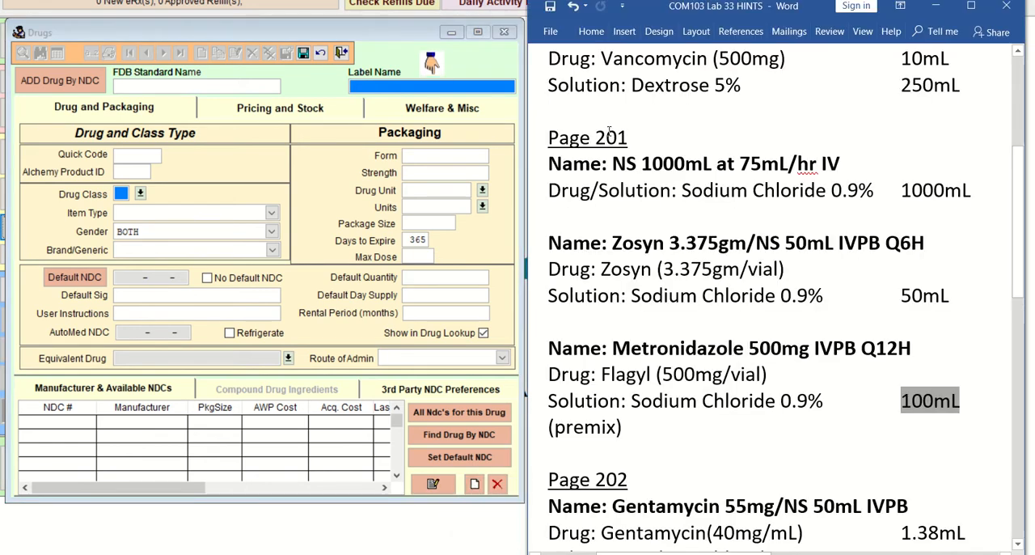
pyautogui.moveTo(613, 163); pyautogui.dragTo(700, 163)
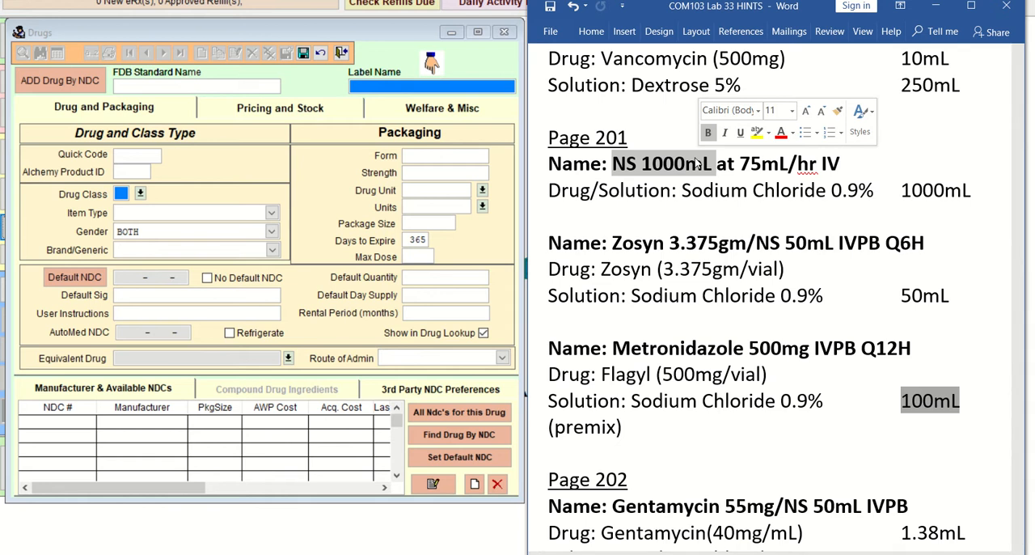
# Step: Return to the drug record and enter the label name NS 1L IV AT 75ML/HR and the quick code NS1L
pyautogui.click(389, 87)
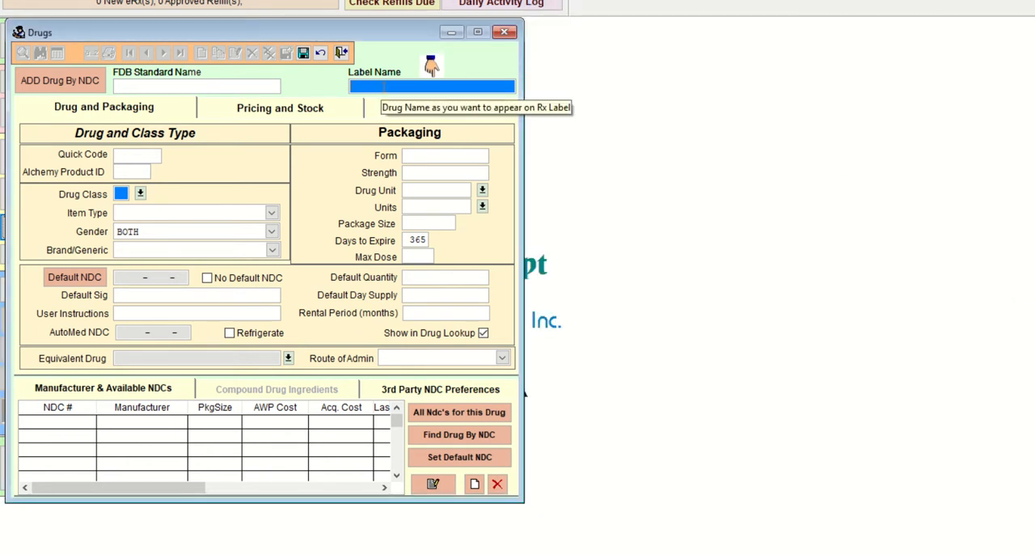
pyautogui.write('NS 1L')
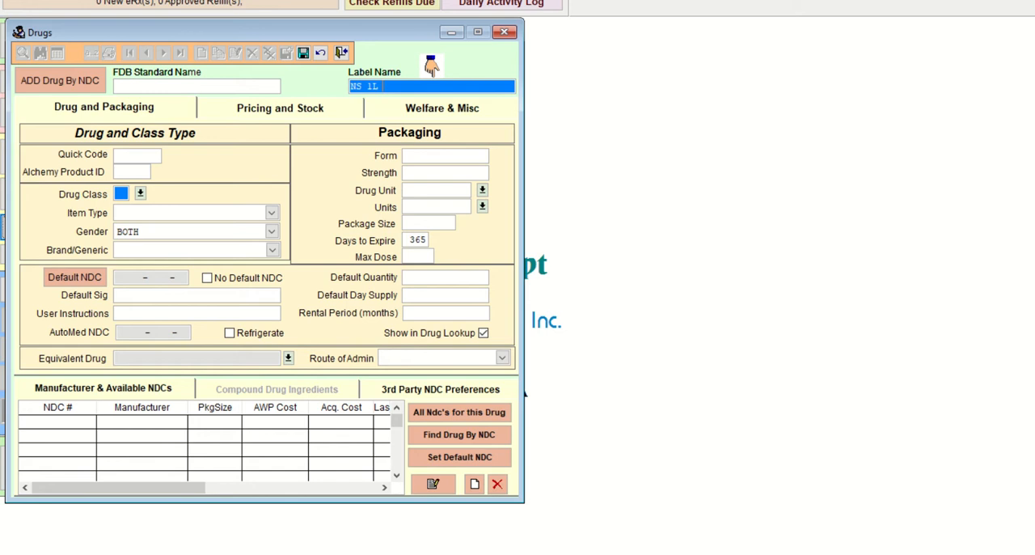
pyautogui.write(' IV AT 75ML/HR')
pyautogui.click(156, 155)
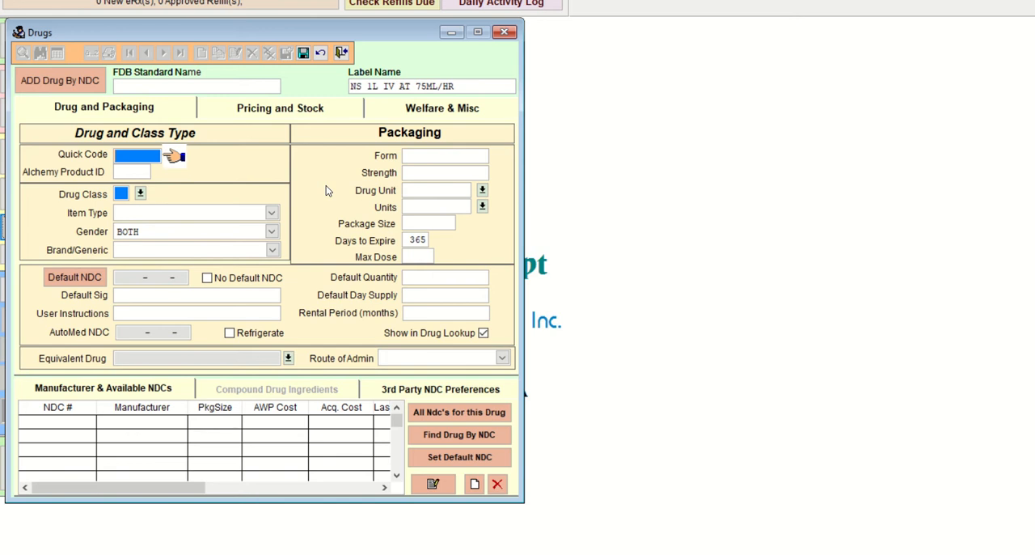
pyautogui.write('NS1L')
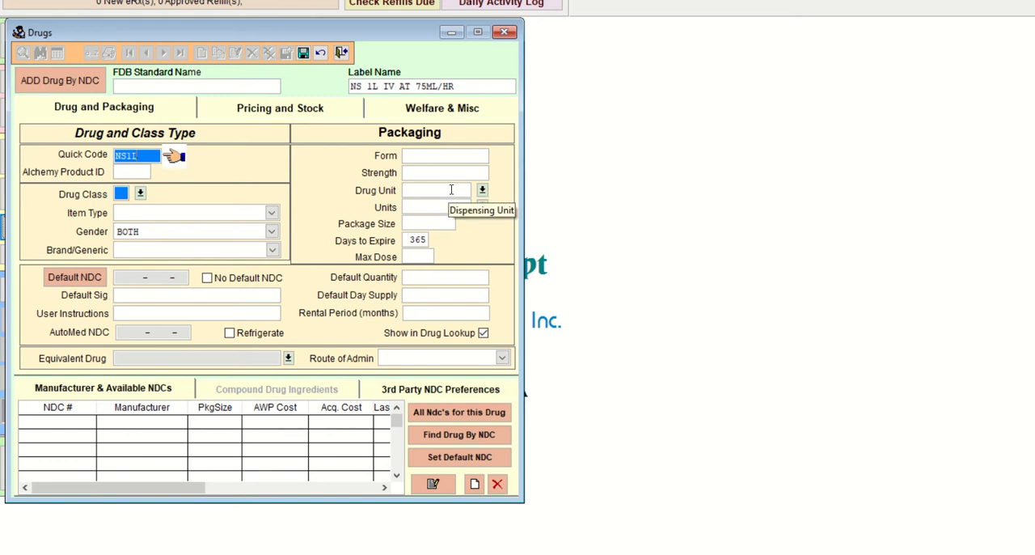
# Step: Classify the drug as class RX, item type Compound and Generic
pyautogui.click(140, 194)
pyautogui.scroll(-1, 178, 278)
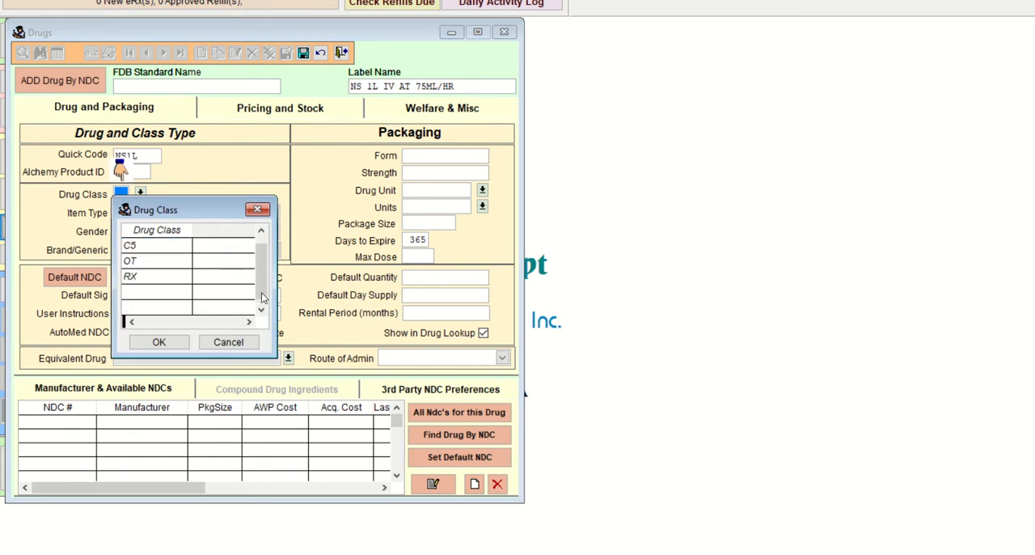
pyautogui.click(178, 278)
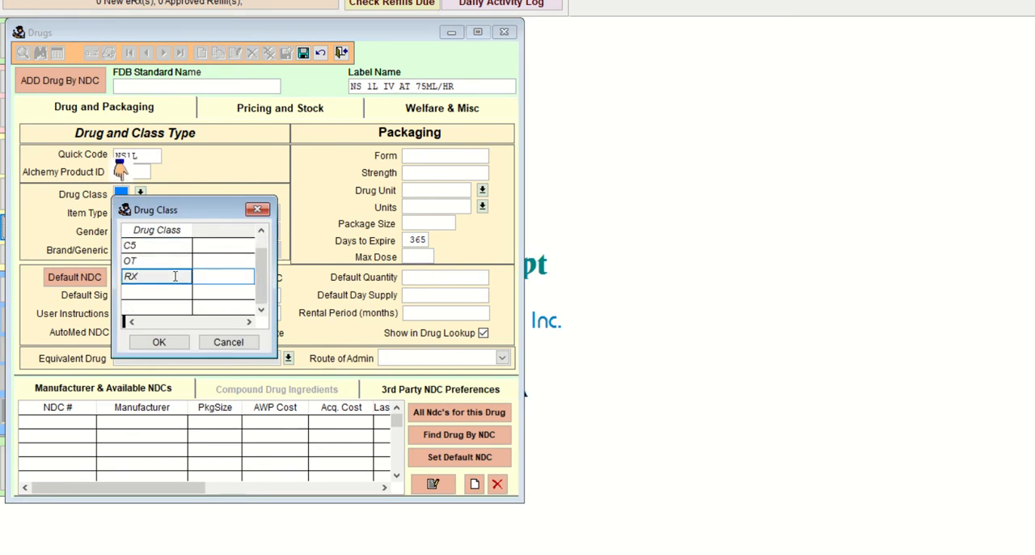
pyautogui.click(181, 343)
pyautogui.click(271, 213)
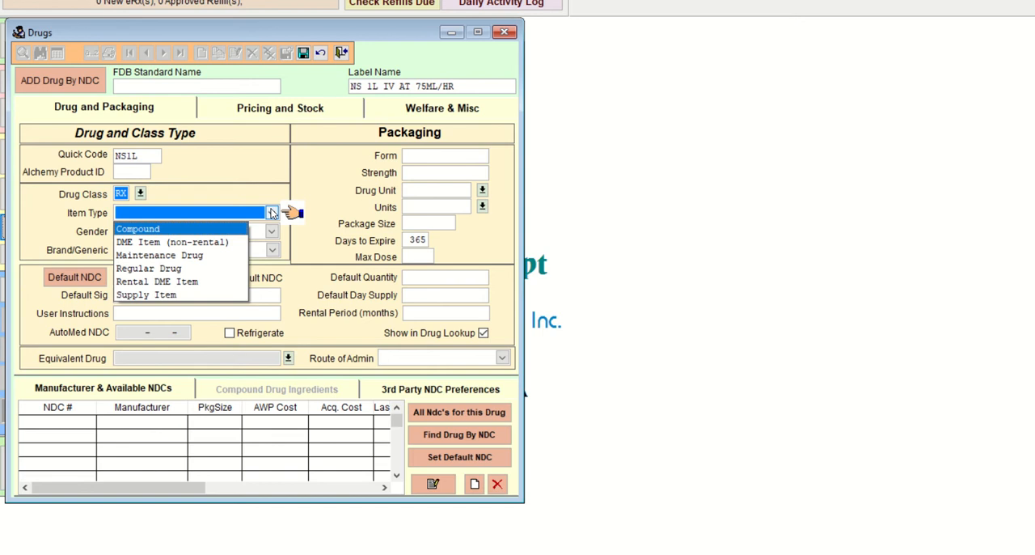
pyautogui.click(219, 231)
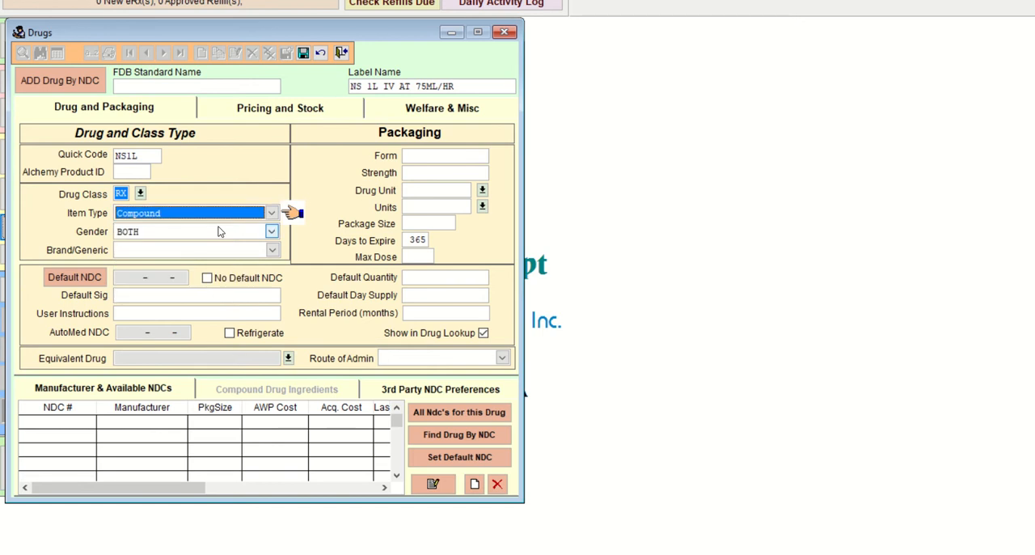
pyautogui.click(272, 250)
pyautogui.click(214, 280)
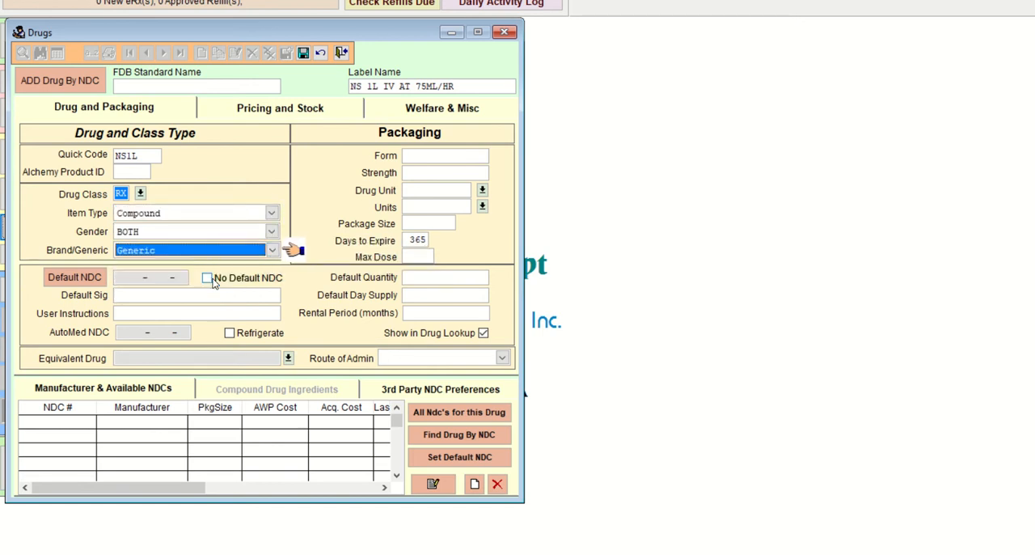
# Step: Switch to the Lab 33 HINTS document and check the NS 1000mL infusion rate and route for the default sig
pyautogui.click(168, 297)
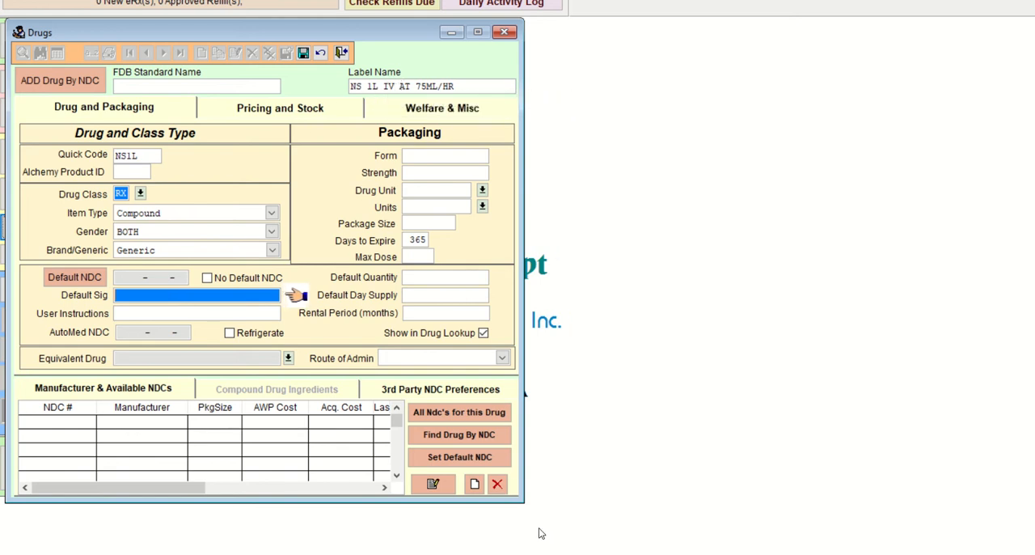
pyautogui.click(584, 554)
pyautogui.click(499, 522)
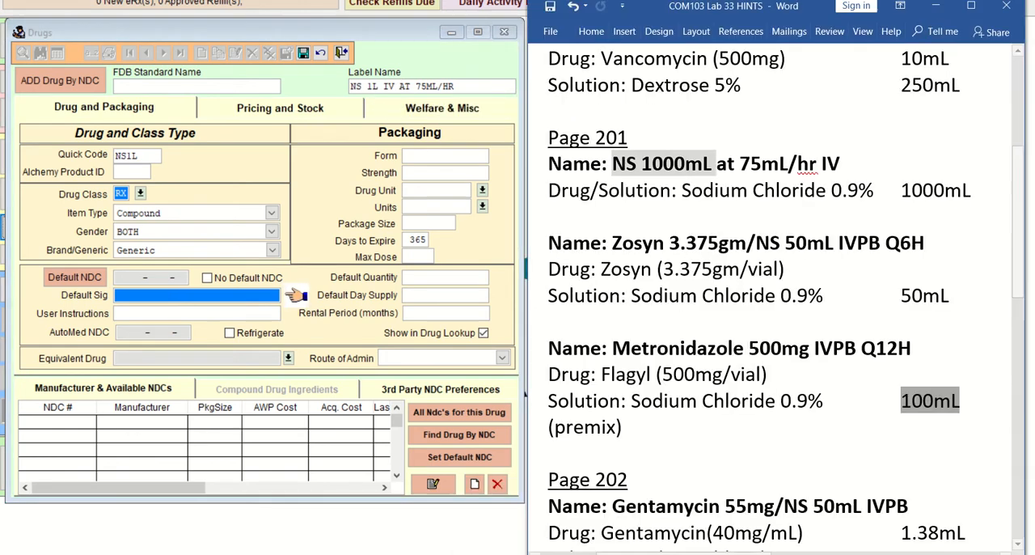
pyautogui.click(784, 166)
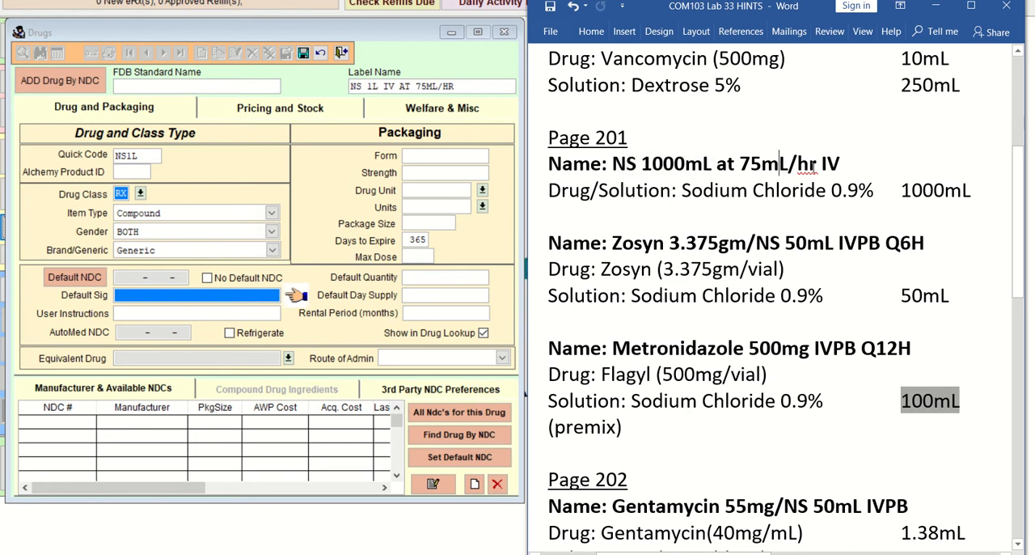
pyautogui.doubleClick(831, 165)
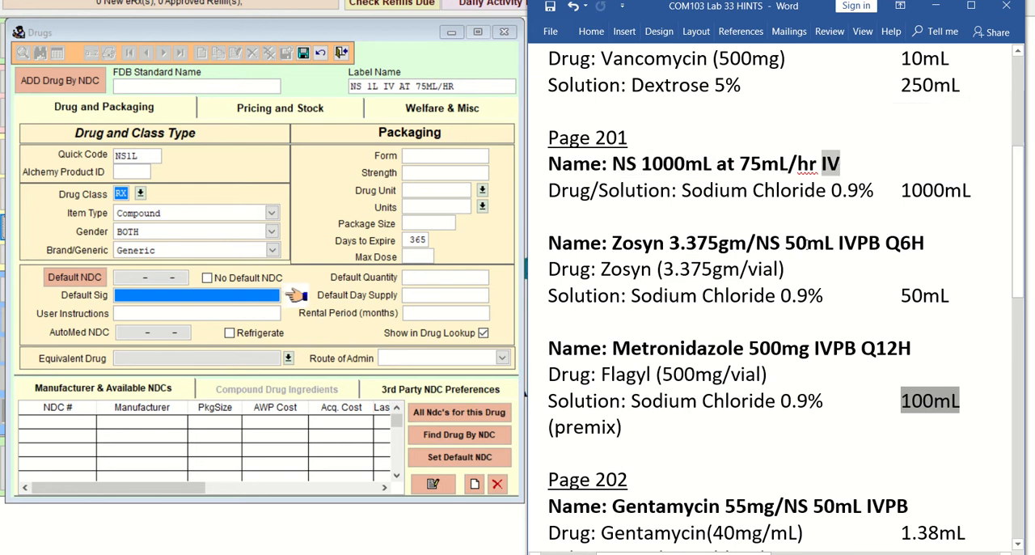
pyautogui.moveTo(838, 243); pyautogui.dragTo(883, 243)
pyautogui.doubleClick(841, 164)
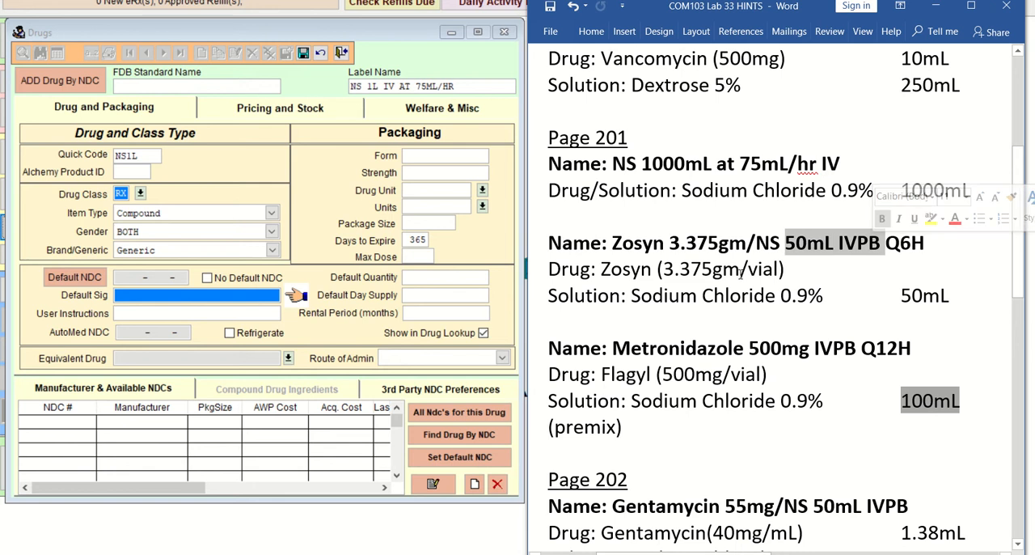
# Step: Return to the drug record and enter the default sig INFUSE IV AT 75ML/HR
pyautogui.click(170, 296)
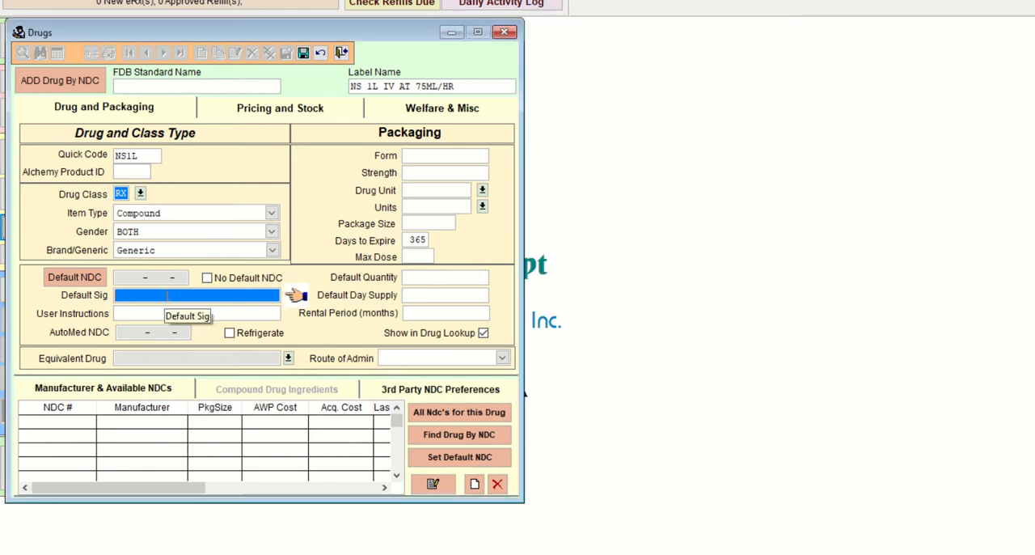
pyautogui.write('INFUSE')
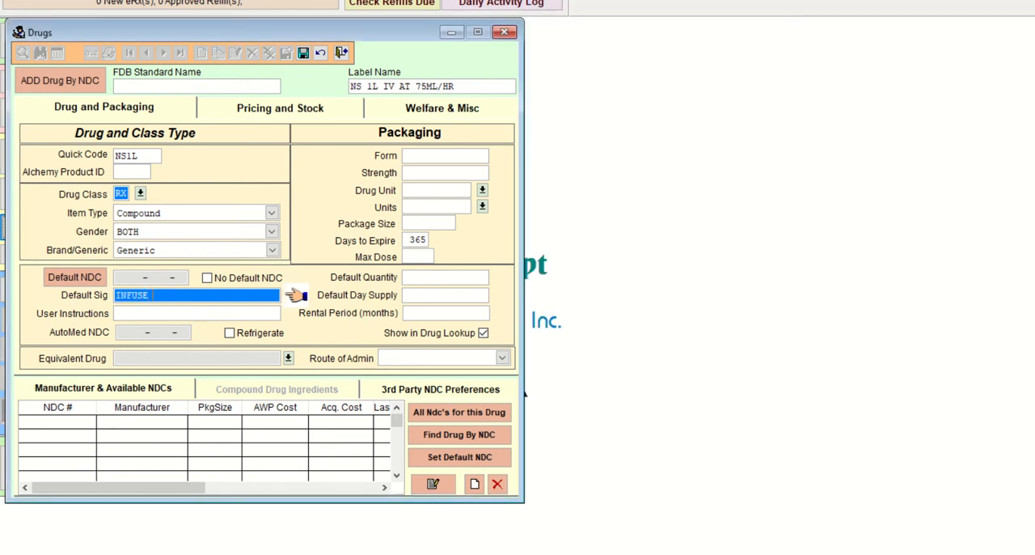
pyautogui.write(' IV AT 75ML/HR')
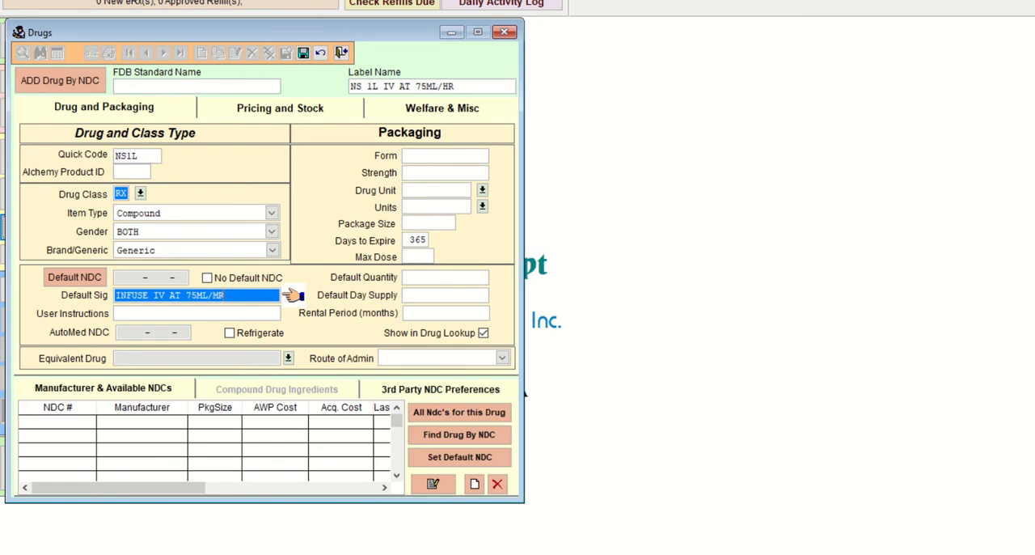
pyautogui.press('BackSpace')
pyautogui.write('HR')
pyautogui.press('Tab')
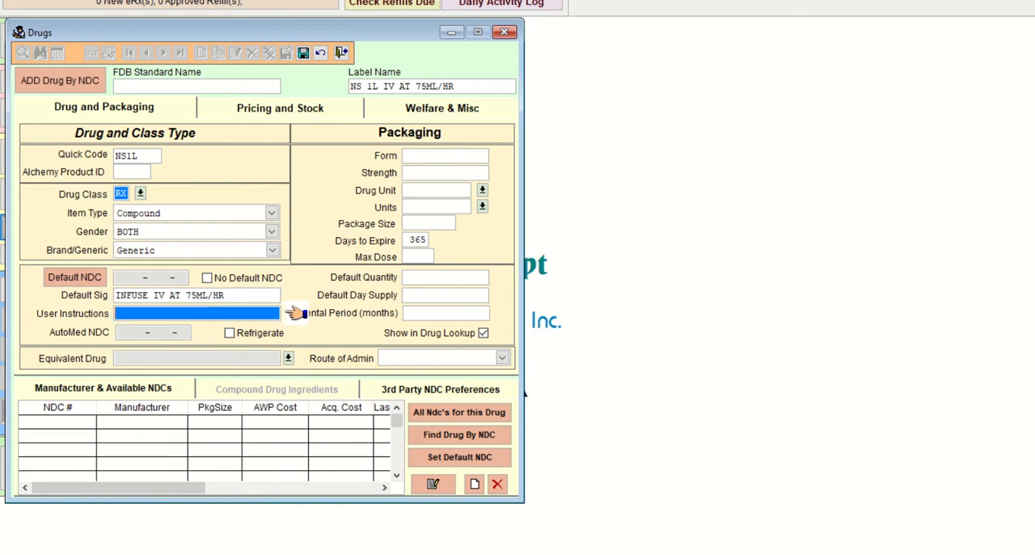
# Step: Set the packaging form to IV and the strength to 0.9%
pyautogui.press('Tab')
pyautogui.press('Tab')
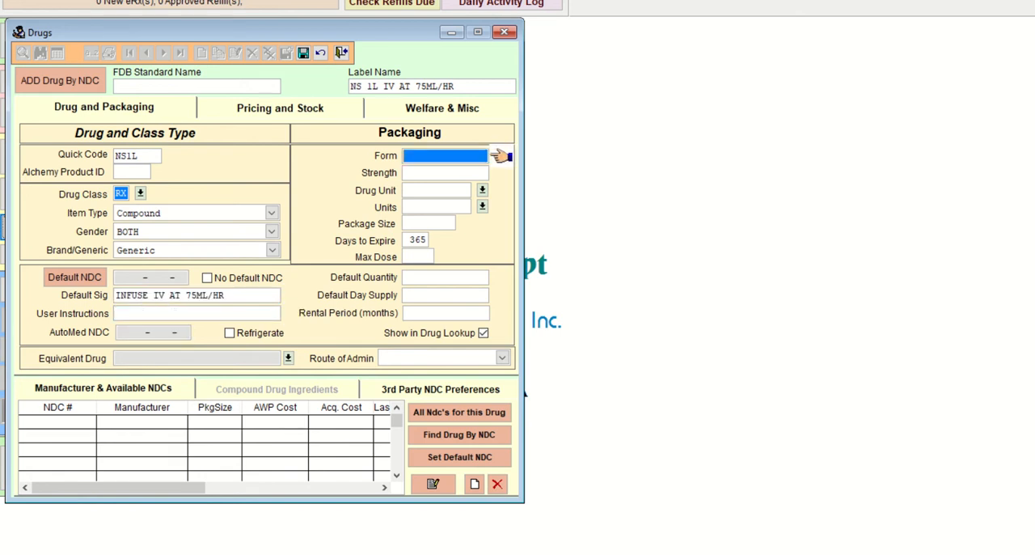
pyautogui.write('IV')
pyautogui.press('Tab')
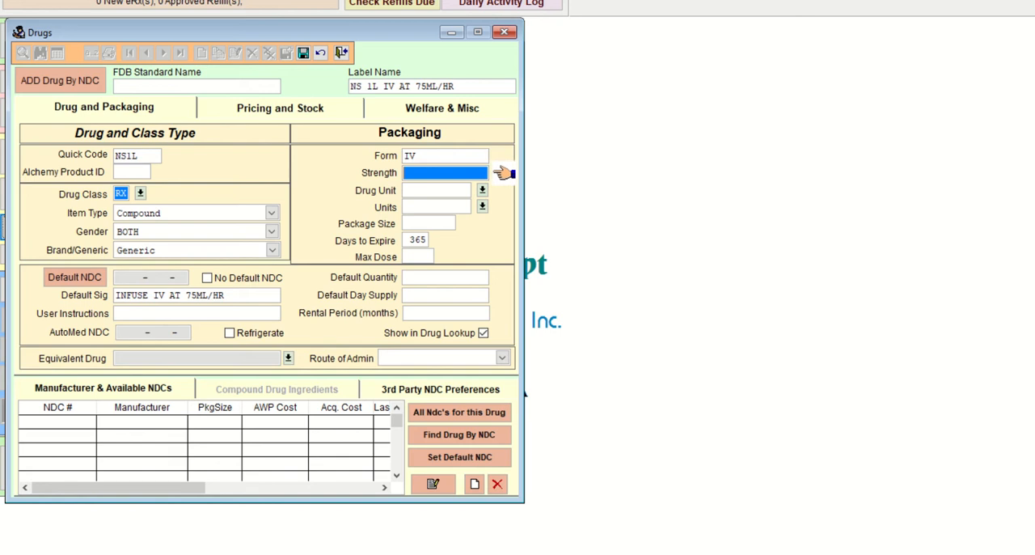
pyautogui.write('0.9%')
pyautogui.press('Tab')
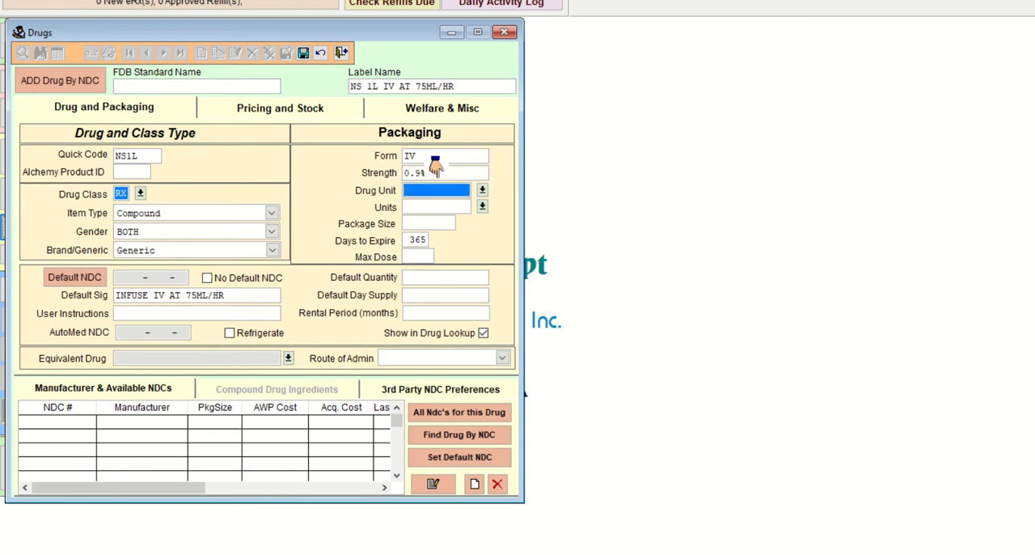
# Step: Set both the drug unit and the units to ML and the package size to 1000
pyautogui.write('ML')
pyautogui.press('Tab')
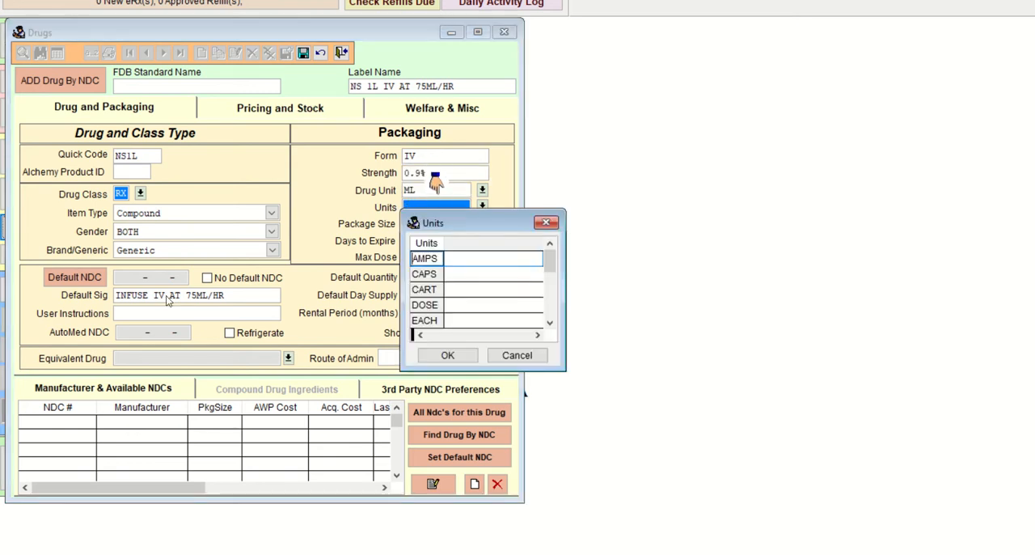
pyautogui.write('ml')
pyautogui.press('Return')
pyautogui.press('Tab')
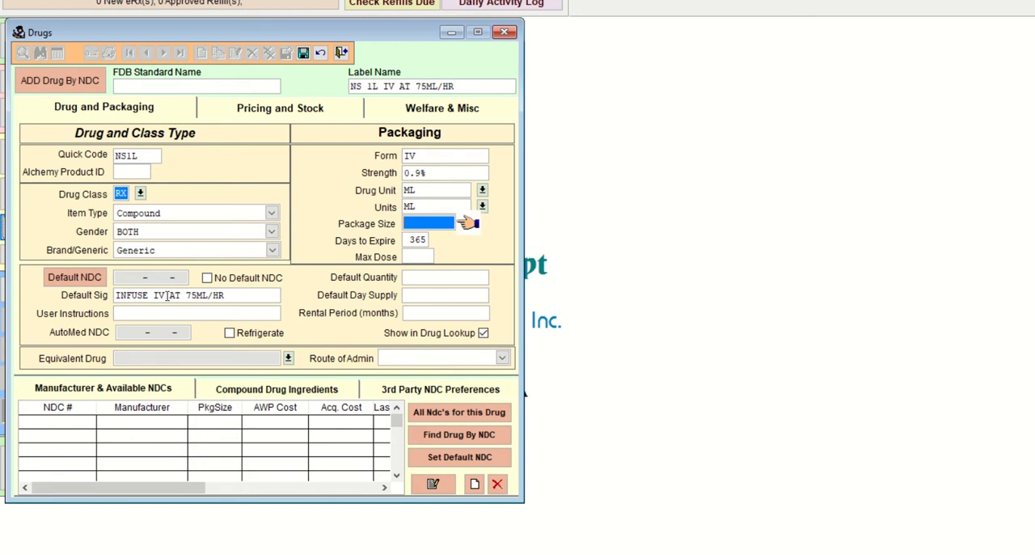
pyautogui.write('1000')
# Step: Set the days to expire to 1 and save the drug record
pyautogui.click(435, 240)
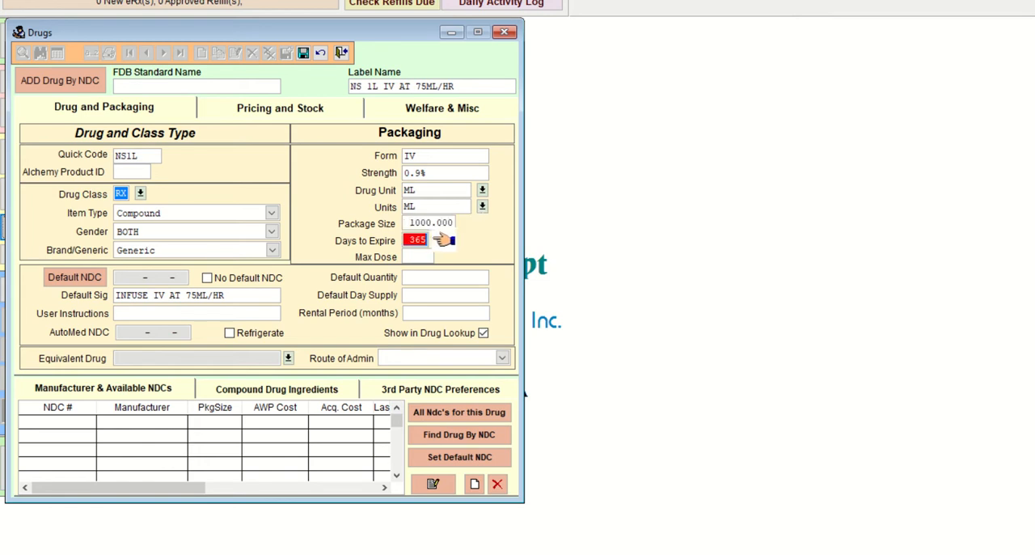
pyautogui.write('1')
pyautogui.click(436, 256)
pyautogui.click(490, 277)
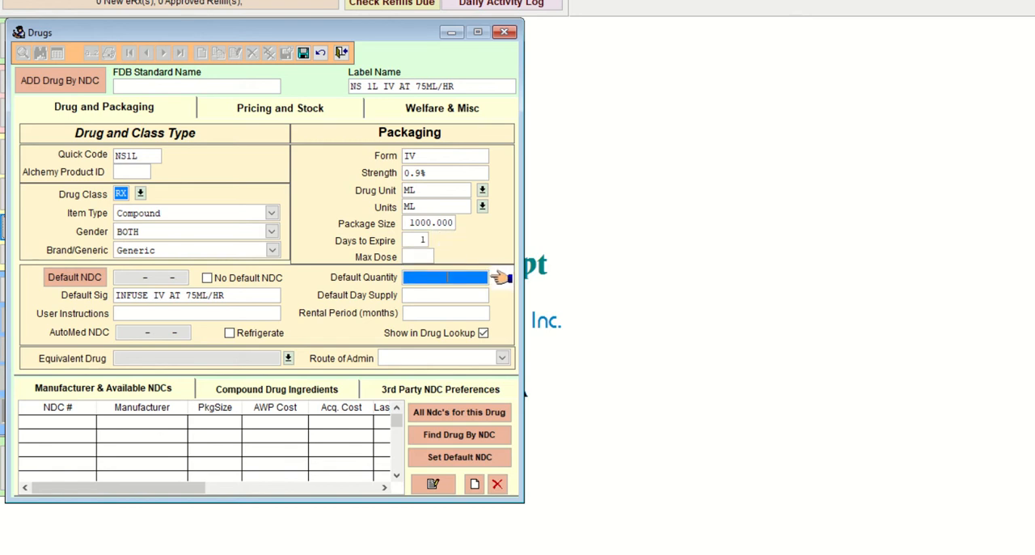
pyautogui.click(499, 333)
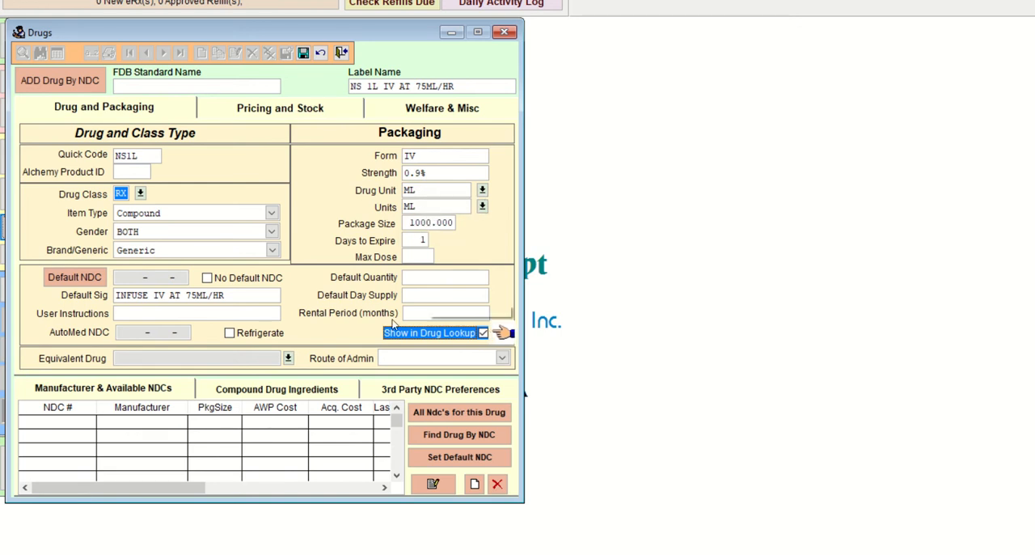
pyautogui.click(301, 59)
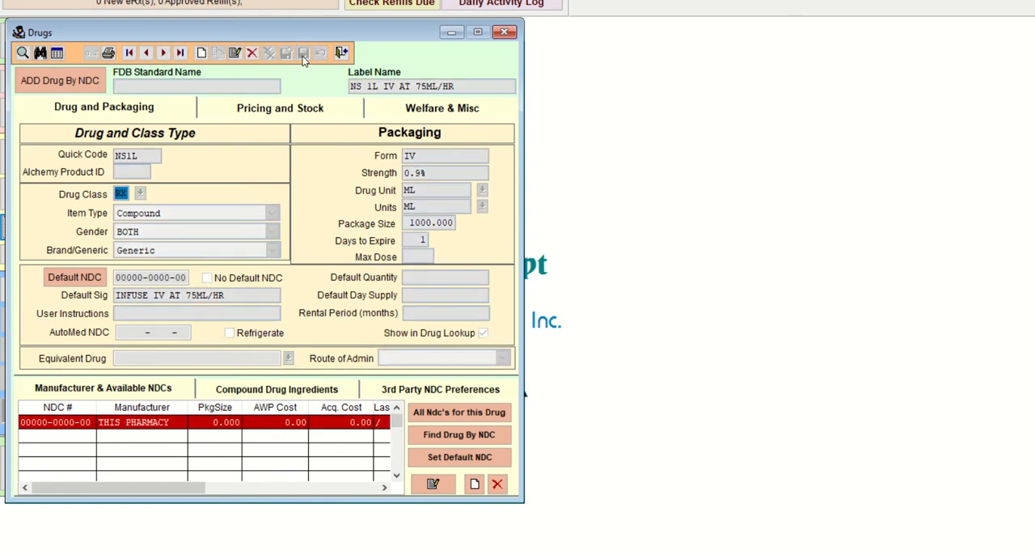
# Step: Start a new compound ingredient for the NS 1L record and consult the Lab 33 hints document in Word
pyautogui.click(268, 389)
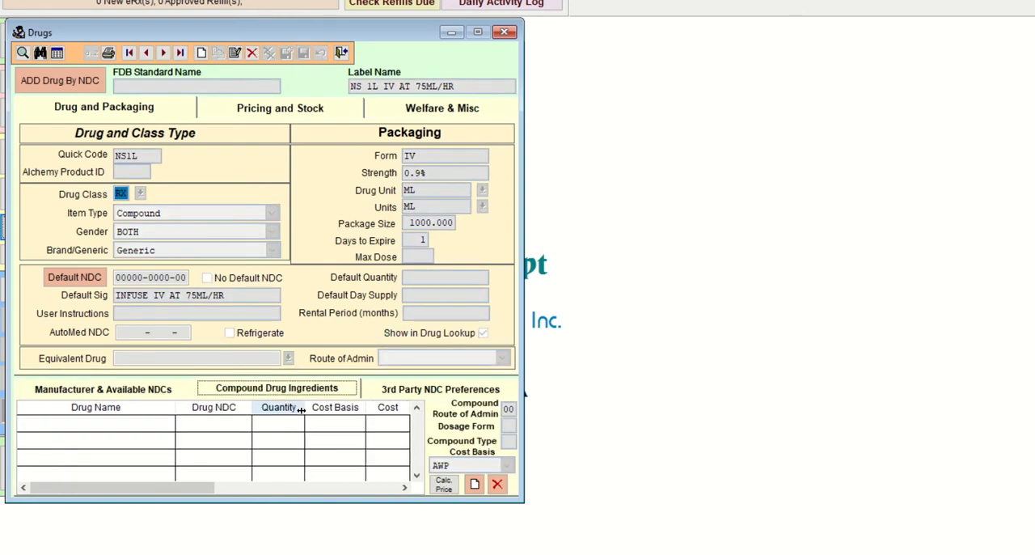
pyautogui.click(475, 486)
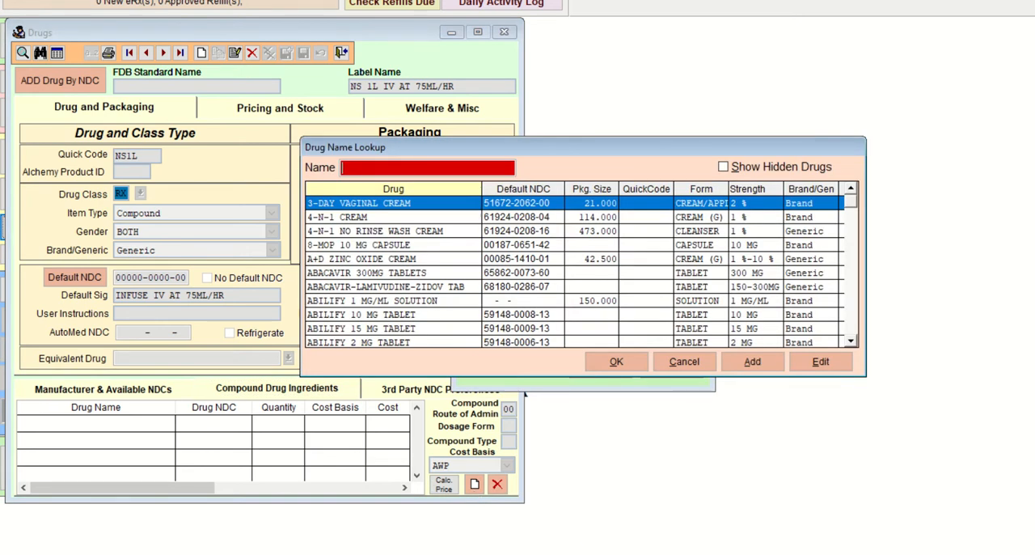
pyautogui.click(585, 554)
pyautogui.click(501, 530)
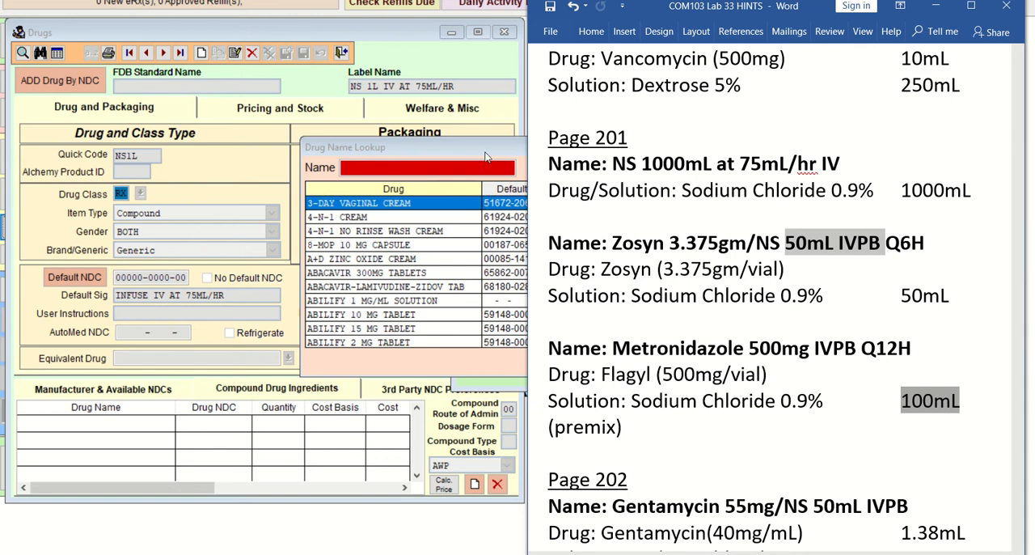
pyautogui.click(450, 168)
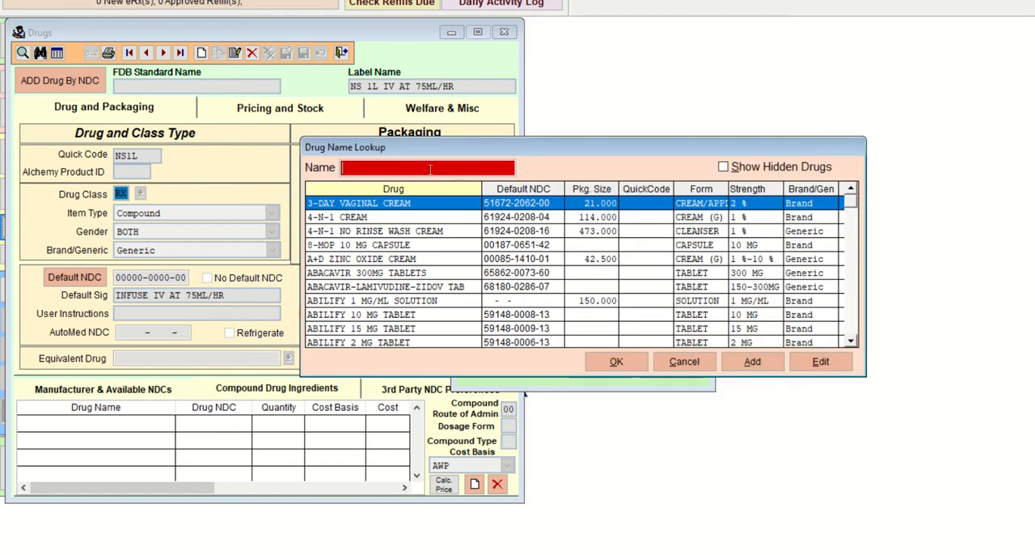
# Step: Search the drug name lookup for Zosyn using ZS, ZSY and ZOS, rechecking the spelling in the hints document
pyautogui.write('Z')
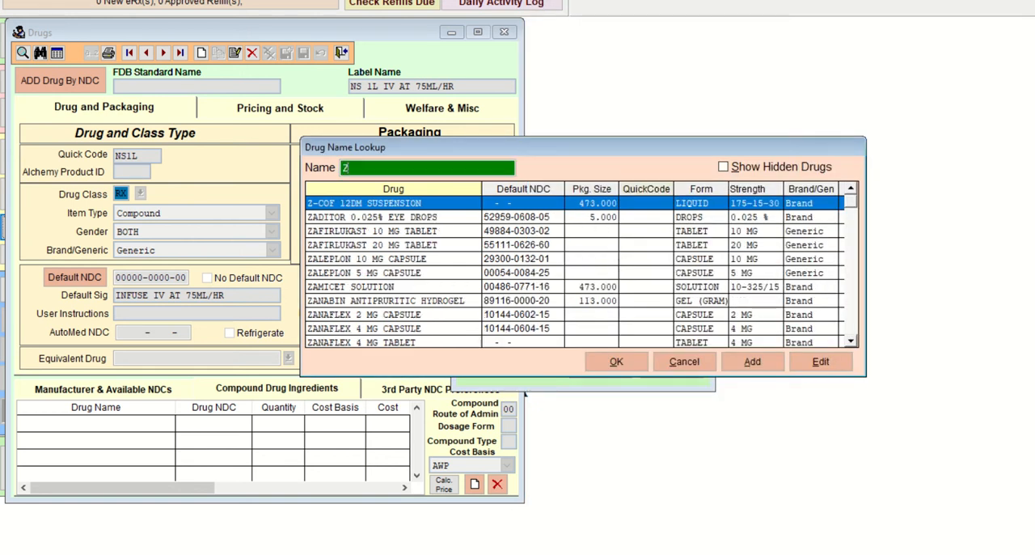
pyautogui.write('S')
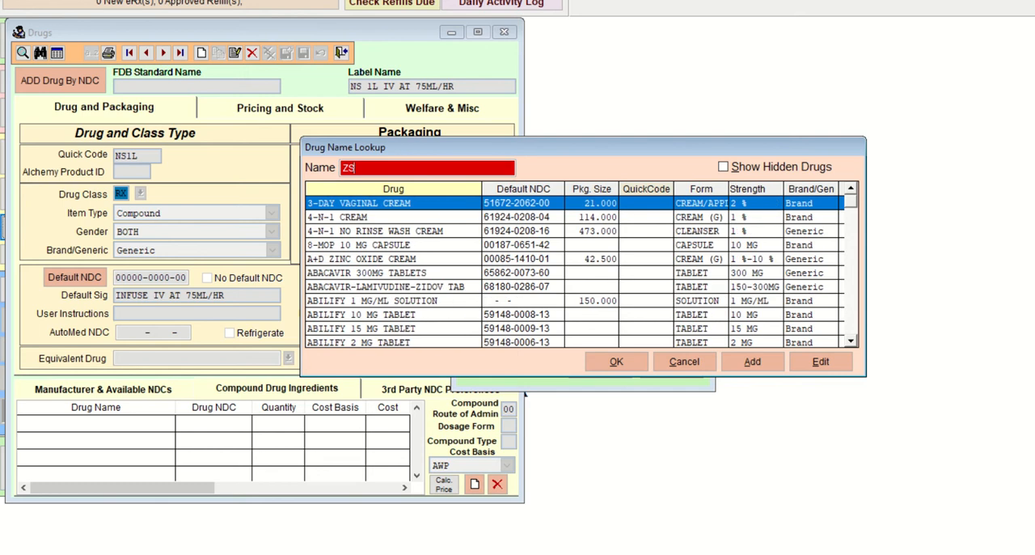
pyautogui.press('BackSpace')
pyautogui.press('BackSpace')
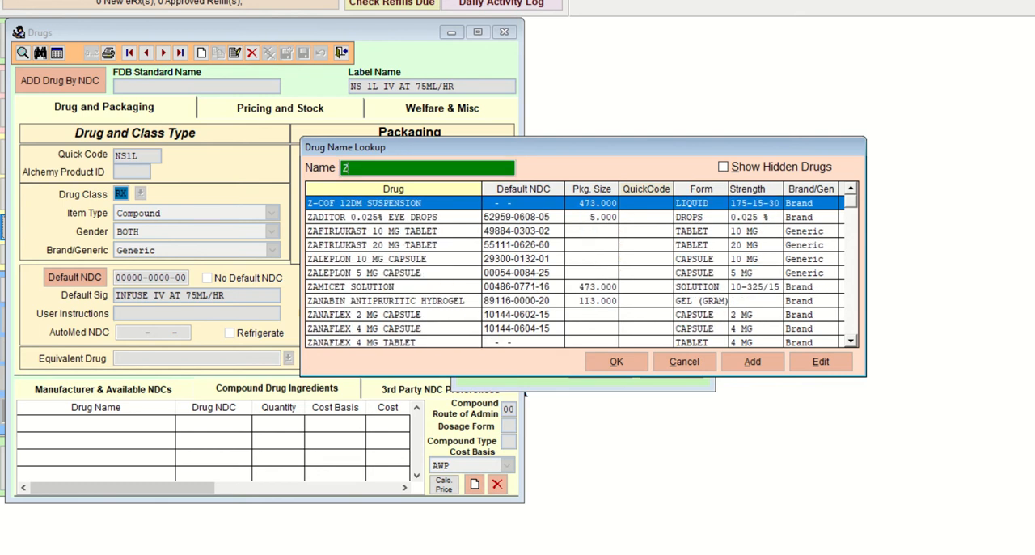
pyautogui.write('SY')
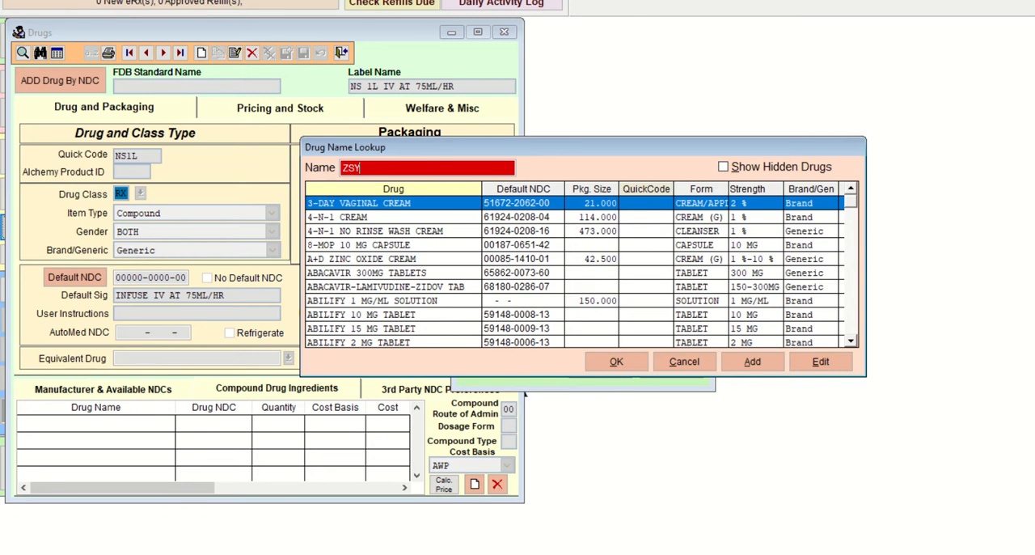
pyautogui.click(584, 534)
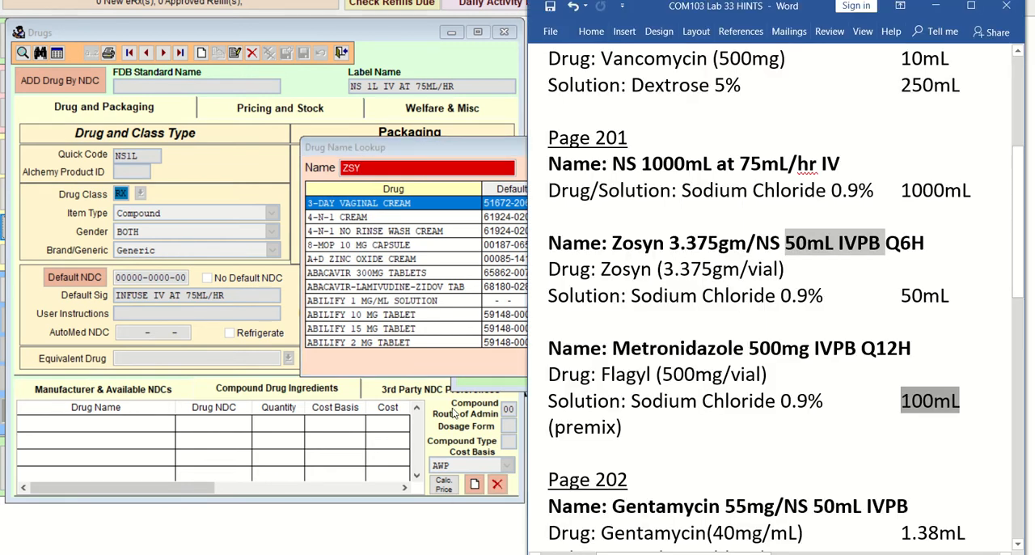
pyautogui.click(362, 167)
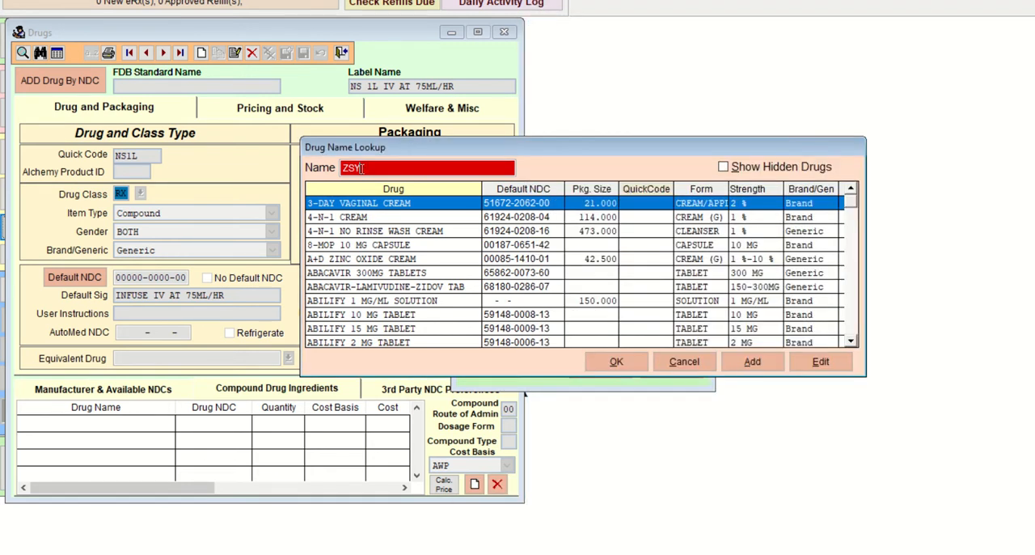
pyautogui.press('BackSpace')
pyautogui.press('BackSpace')
pyautogui.write('OS')
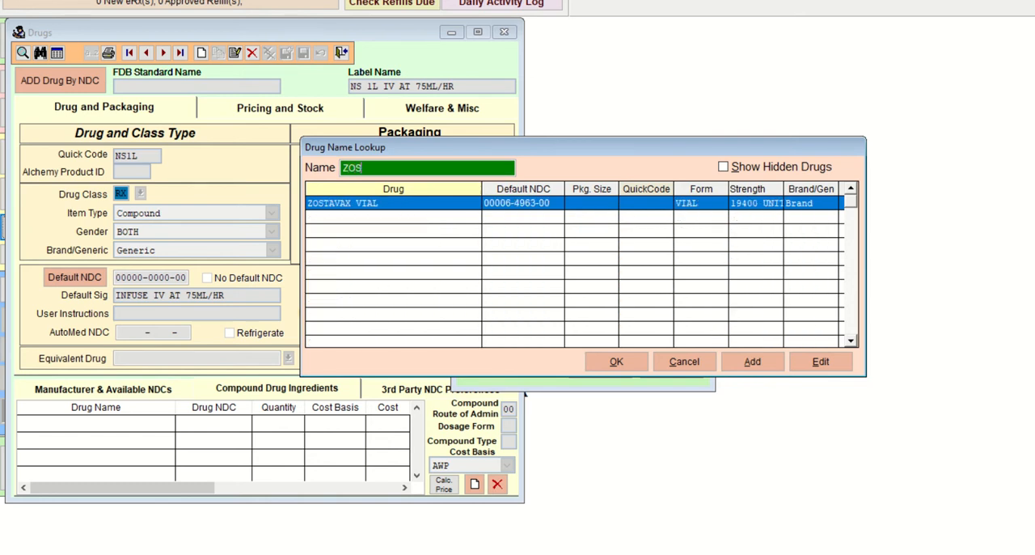
# Step: Widen the drug lookup search to ZO and look through the whole list of matching drugs for Zosyn
pyautogui.press('BackSpace')
pyautogui.press('Down')
pyautogui.press('Down')
pyautogui.press('Down')
pyautogui.press('Down')
pyautogui.press('Down')
pyautogui.press('Down')
pyautogui.press('Down')
pyautogui.press('Down')
pyautogui.press('Down')
pyautogui.press('Down')
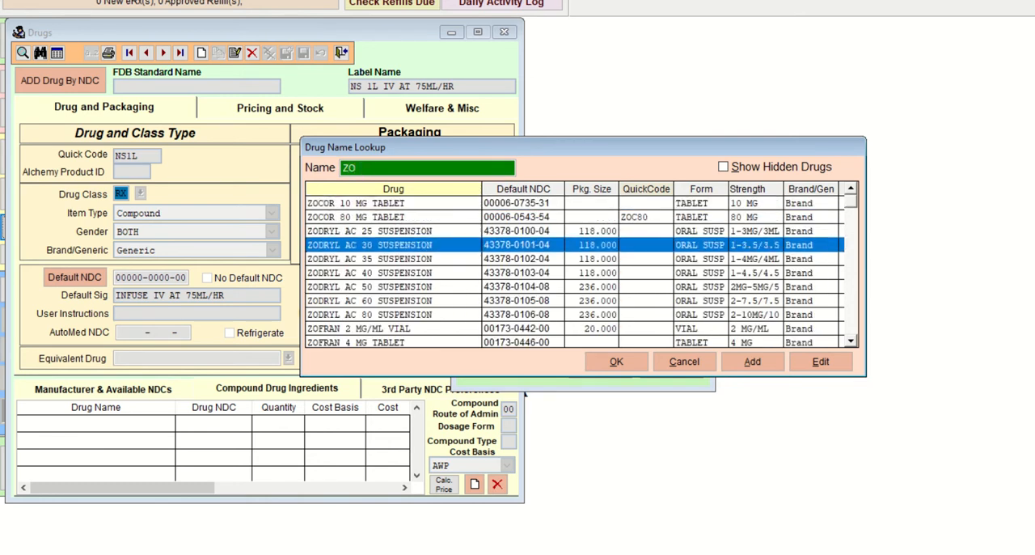
pyautogui.press('Down')
pyautogui.press('Down')
pyautogui.press('Down')
pyautogui.press('Down')
pyautogui.press('Down')
pyautogui.press('Down')
pyautogui.press('Down')
pyautogui.press('Down')
pyautogui.press('Down')
pyautogui.press('Down')
pyautogui.press('Down')
pyautogui.press('Down')
pyautogui.press('Down')
pyautogui.press('Down')
pyautogui.press('Down')
pyautogui.press('Down')
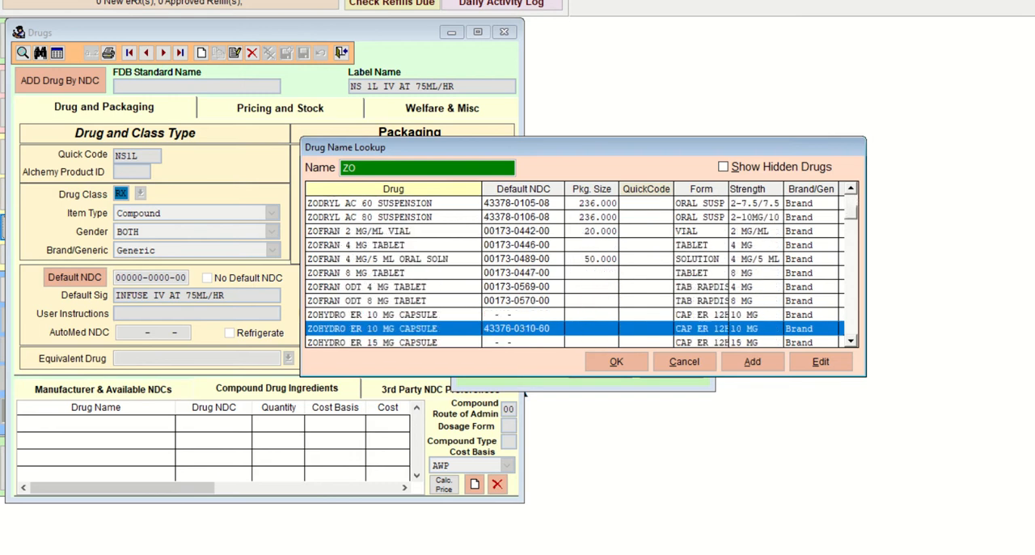
pyautogui.press('Down')
pyautogui.press('Down')
pyautogui.press('Down')
pyautogui.press('Down')
pyautogui.press('Down')
pyautogui.press('Down')
pyautogui.press('Down')
pyautogui.press('Down')
pyautogui.press('Down')
pyautogui.press('Down')
pyautogui.press('Down')
pyautogui.press('Down')
pyautogui.press('Down')
pyautogui.press('Down')
pyautogui.press('Down')
pyautogui.press('Down')
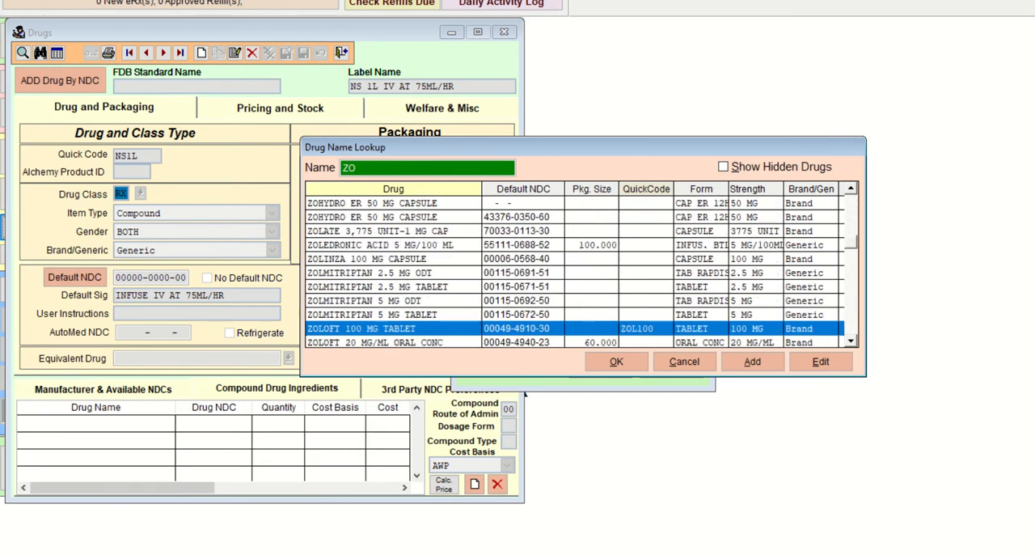
pyautogui.press('Down')
pyautogui.press('Down')
pyautogui.press('Down')
pyautogui.press('Down')
pyautogui.press('Down')
pyautogui.press('Down')
pyautogui.press('Down')
pyautogui.press('Down')
pyautogui.press('Down')
pyautogui.press('Down')
pyautogui.press('Down')
pyautogui.press('Down')
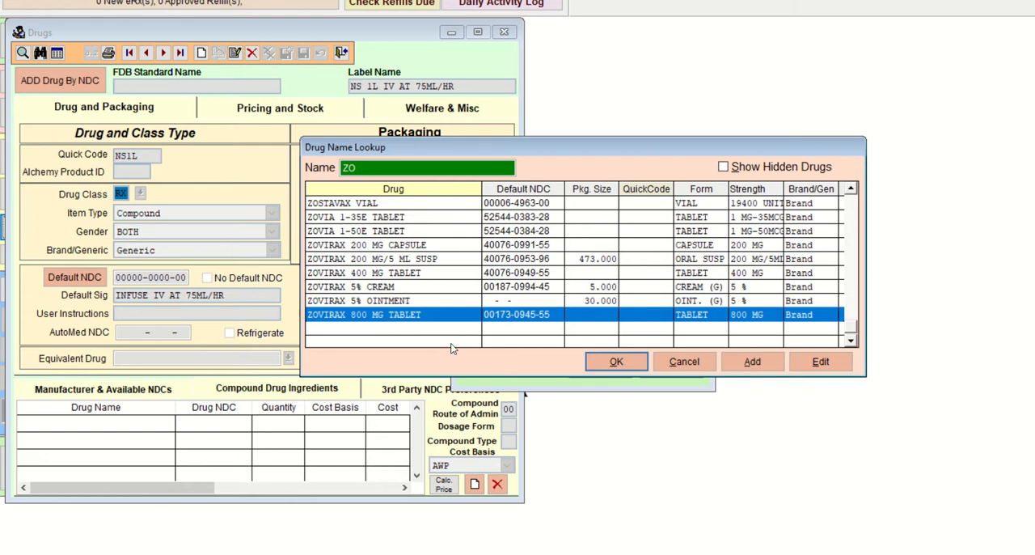
# Step: Recheck the Lab 33 hints document and search the drug name lookup for PIR, shortening it to PI
pyautogui.click(585, 554)
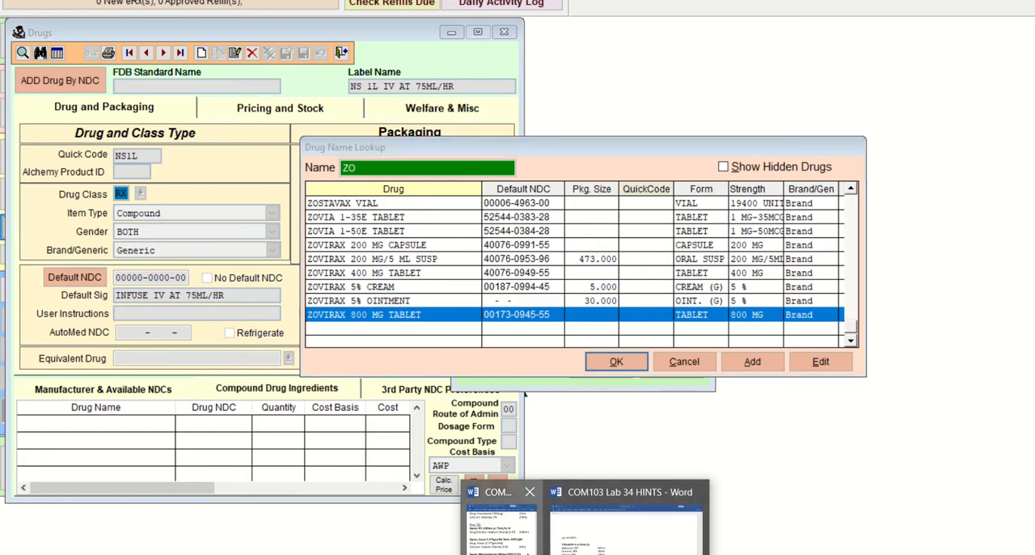
pyautogui.click(559, 485)
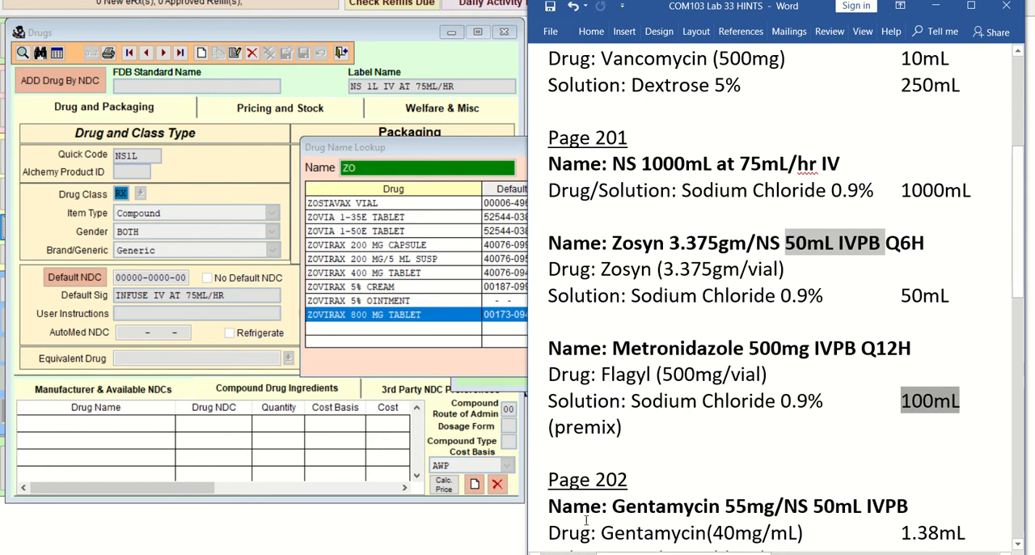
pyautogui.click(372, 167)
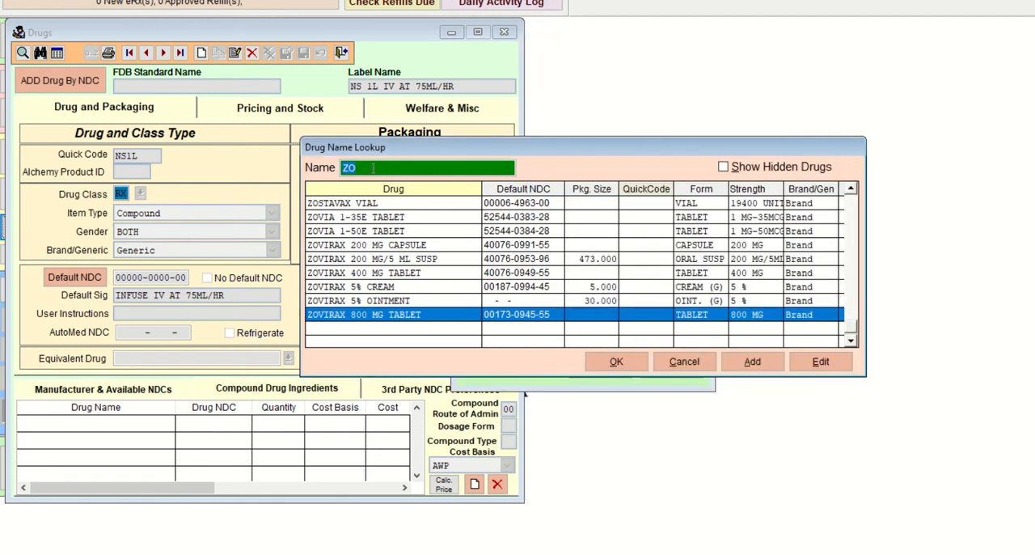
pyautogui.write('P')
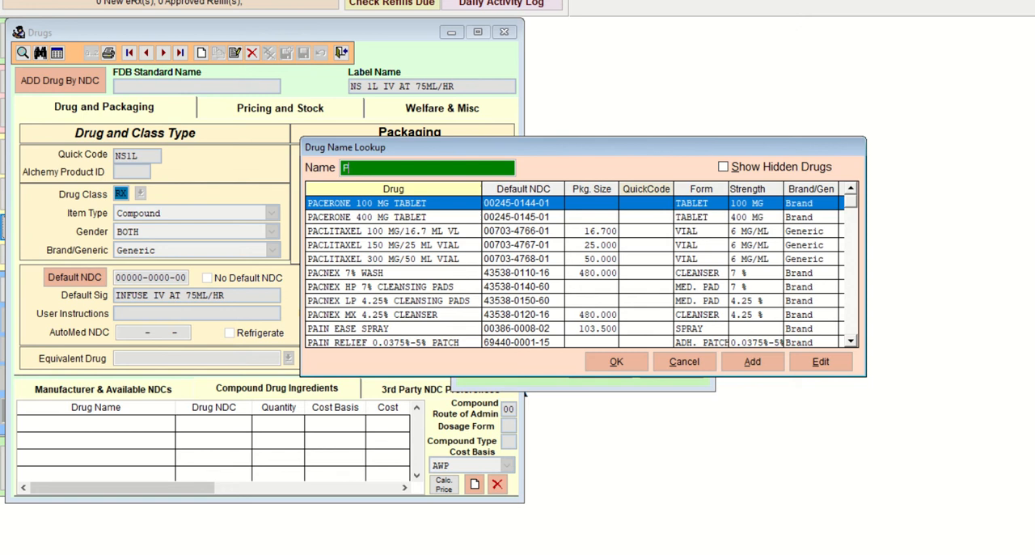
pyautogui.write('IR')
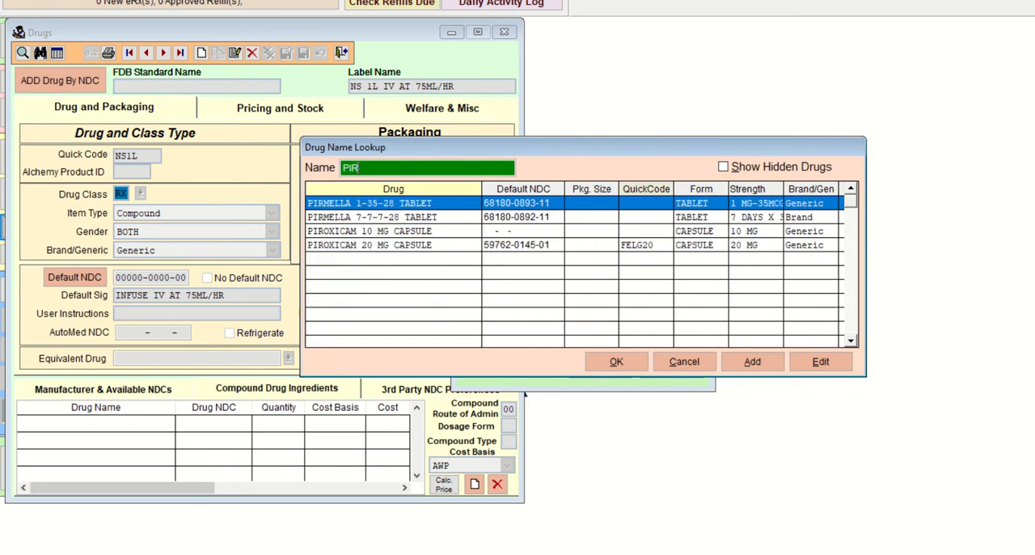
pyautogui.press('BackSpace')
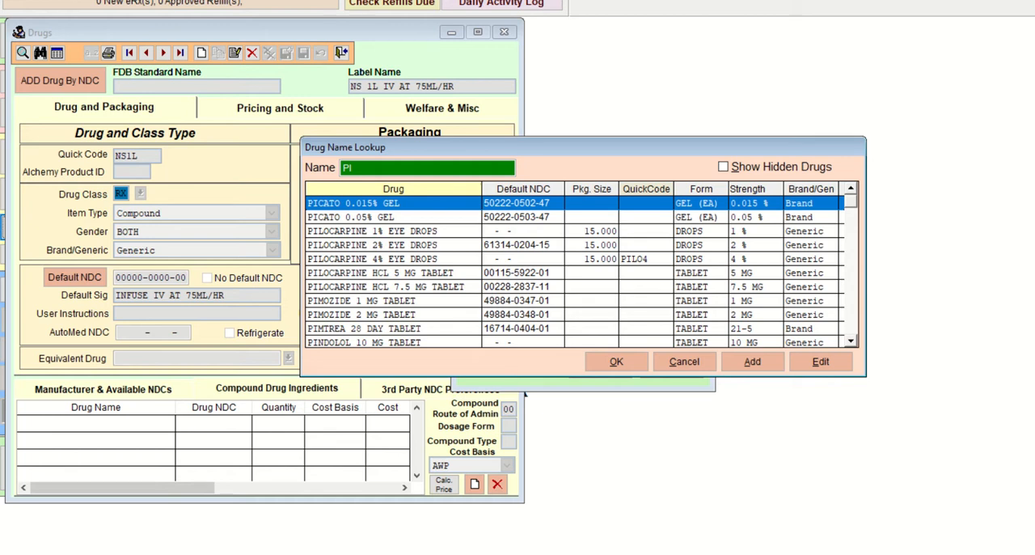
# Step: Repeat the drug name lookup search for ZOS and for PIR
pyautogui.doubleClick(365, 166)
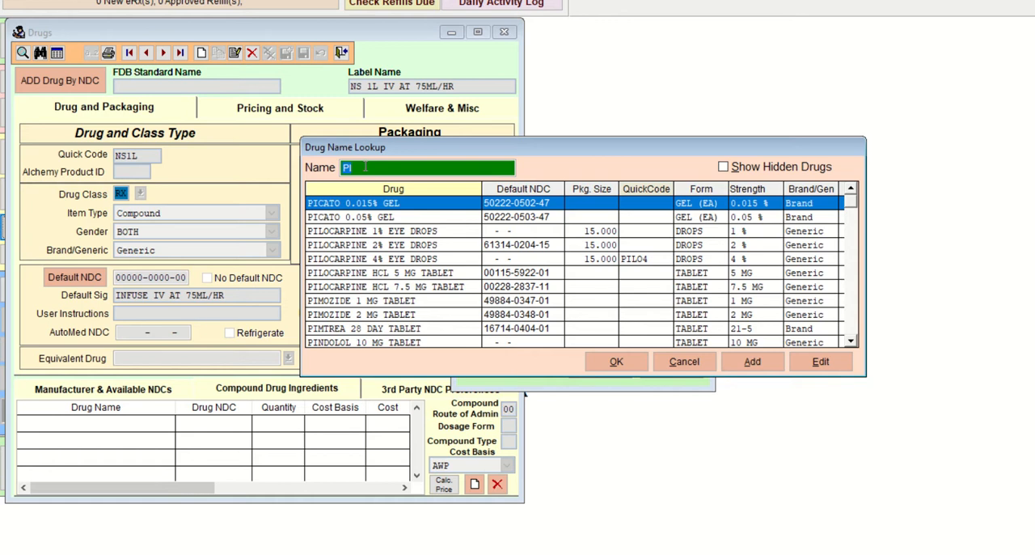
pyautogui.write('ZOS')
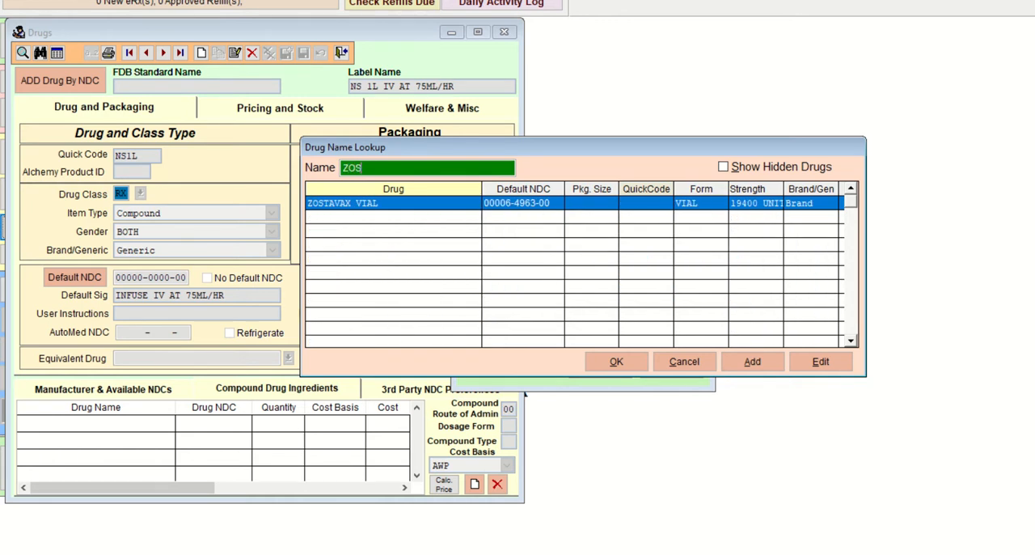
pyautogui.press('BackSpace')
pyautogui.press('BackSpace')
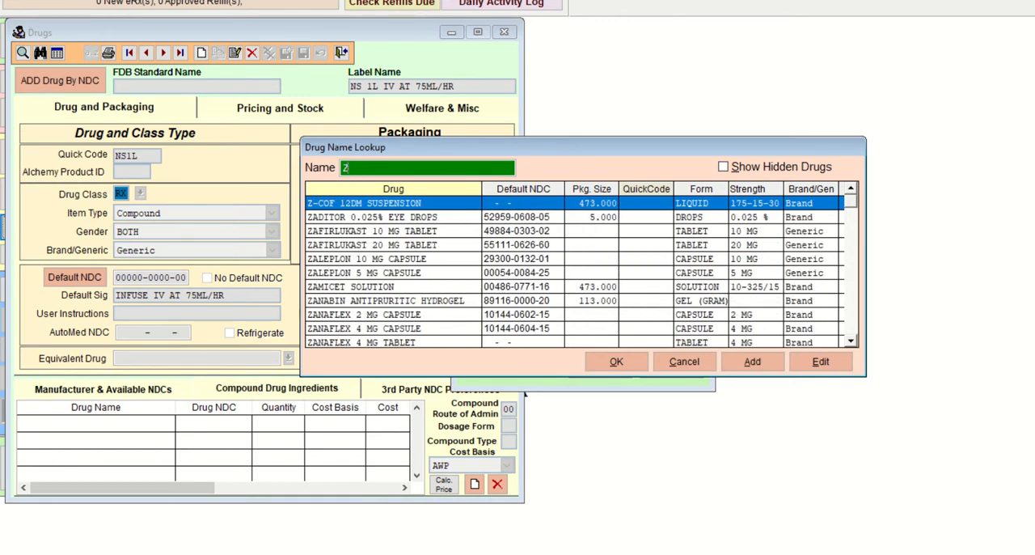
pyautogui.press('BackSpace')
pyautogui.write('PIR')
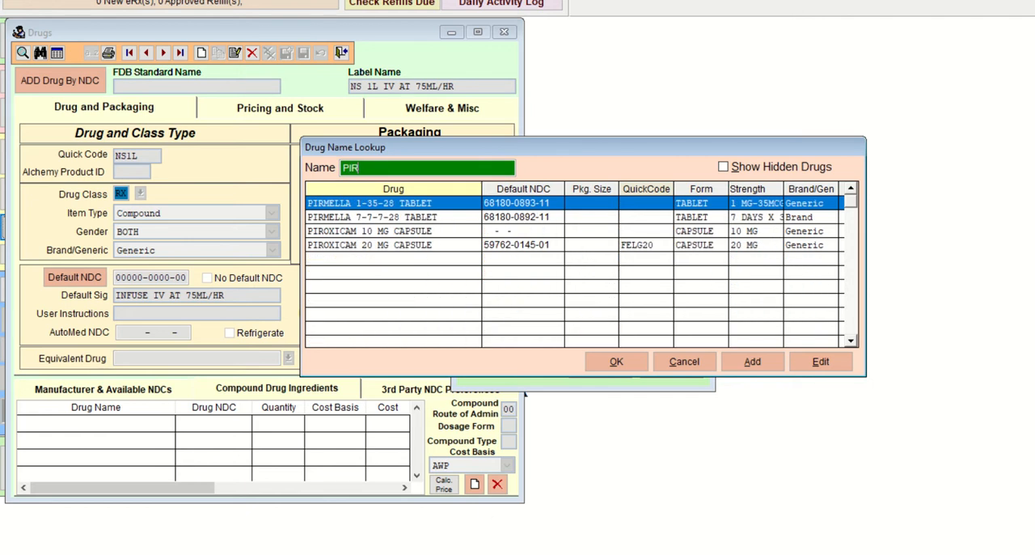
# Step: Switch to the web browser and search Google for "zosyn generic" in a new tab
pyautogui.hotkey('alt', 'Tab')
pyautogui.press('super+Up')
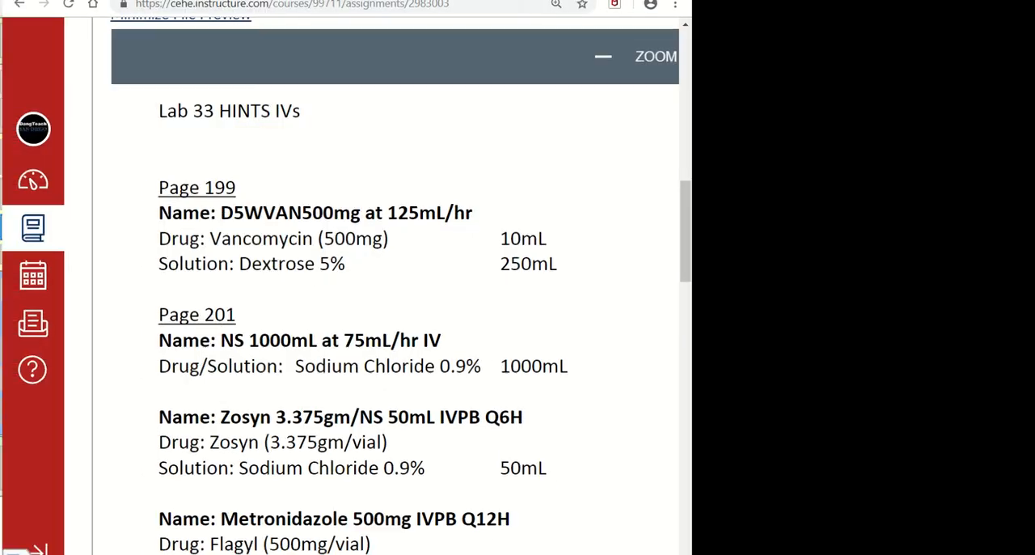
pyautogui.hotkey('ctrl', 't')
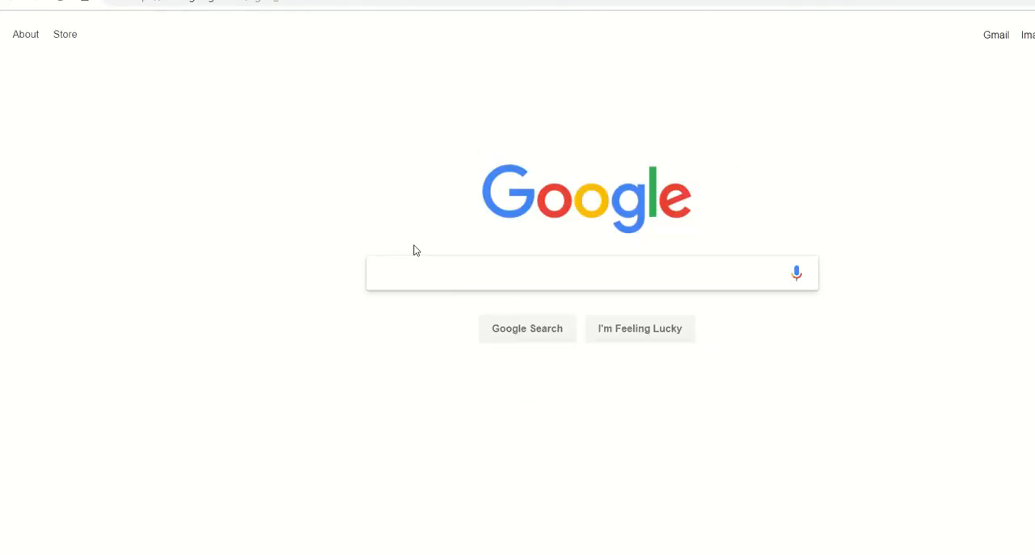
pyautogui.write('zosyn')
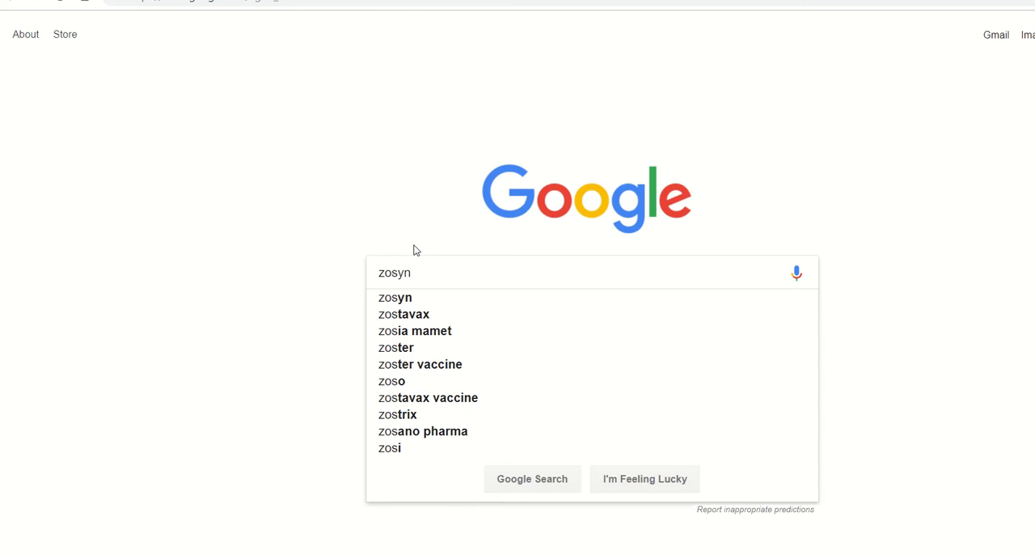
pyautogui.write(' generi')
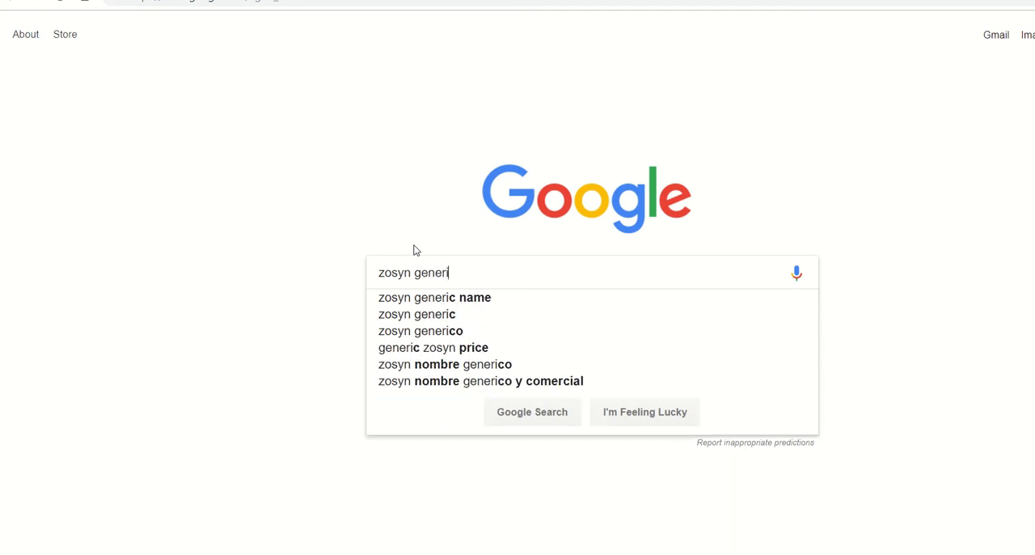
pyautogui.write('c')
pyautogui.press('Return')
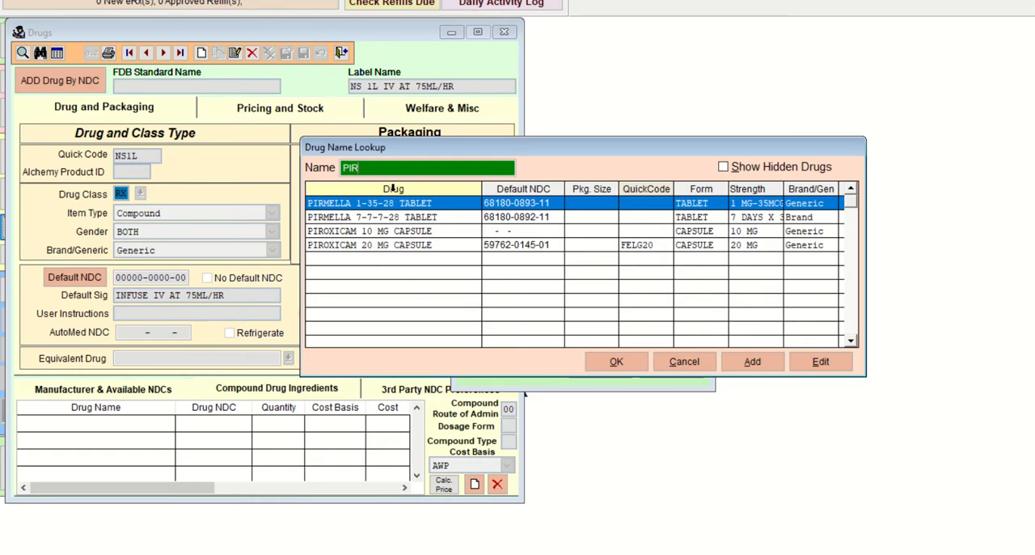
# Step: Return to the drug name lookup, search for PIP, and cancel both the lookup and the ingredient entry
pyautogui.write('P')
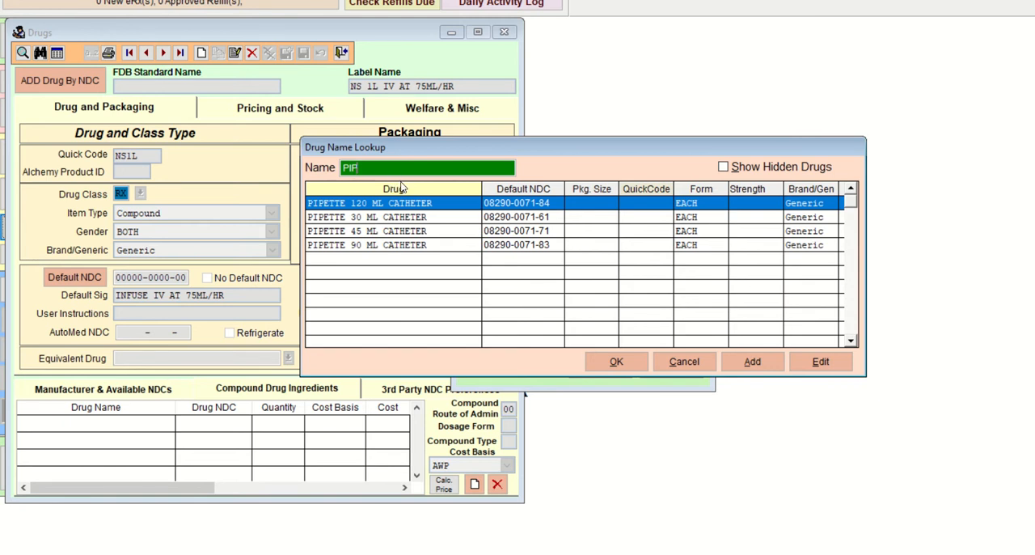
pyautogui.click(674, 363)
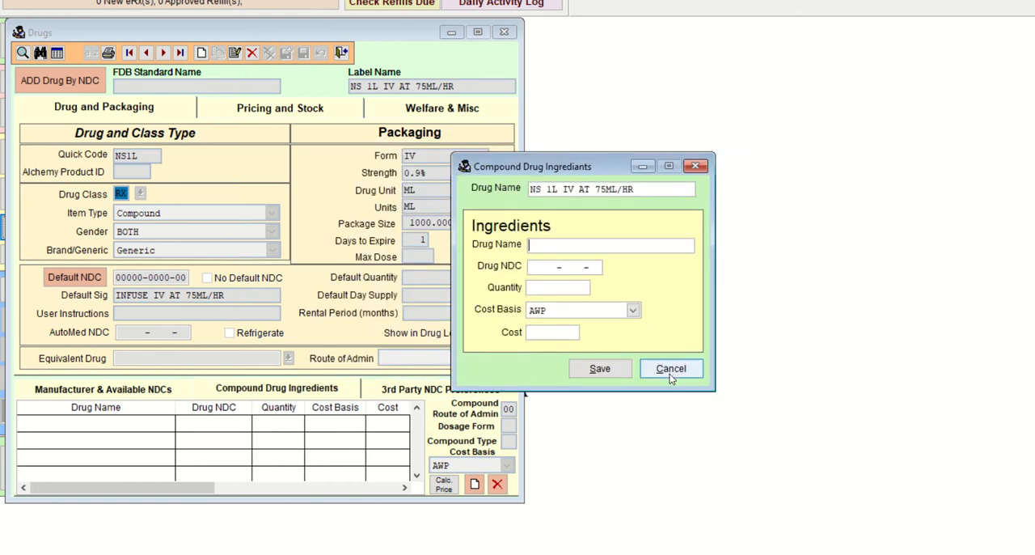
pyautogui.click(670, 371)
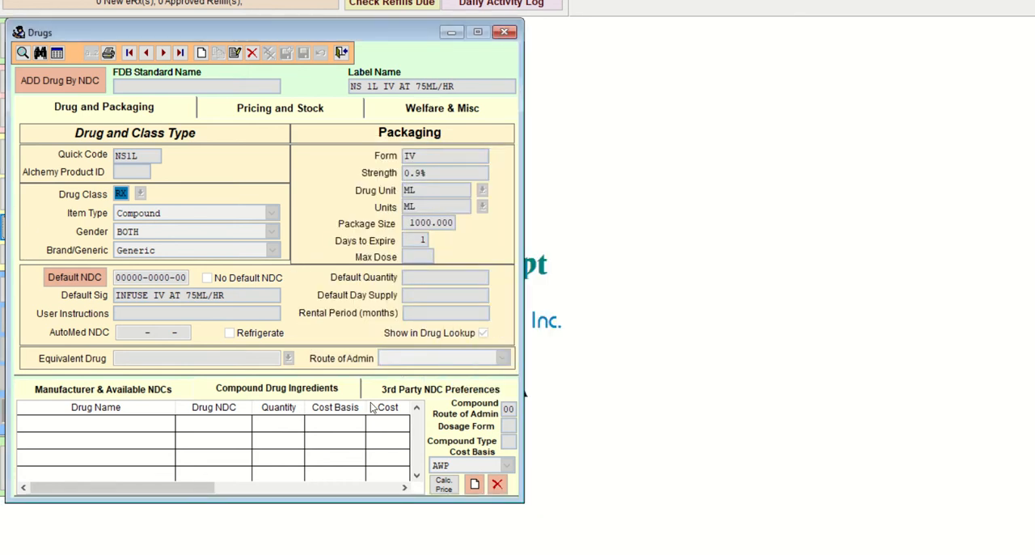
# Step: Start a new compound ingredient for the NS 1L record and search the drug name lookup for PIP, shortening it to PI
pyautogui.click(474, 483)
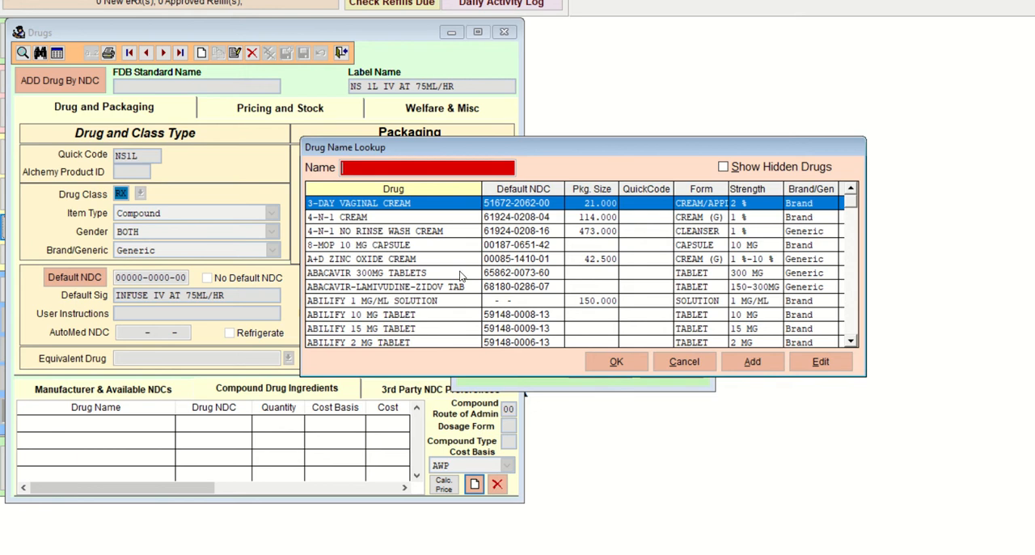
pyautogui.write('PIP')
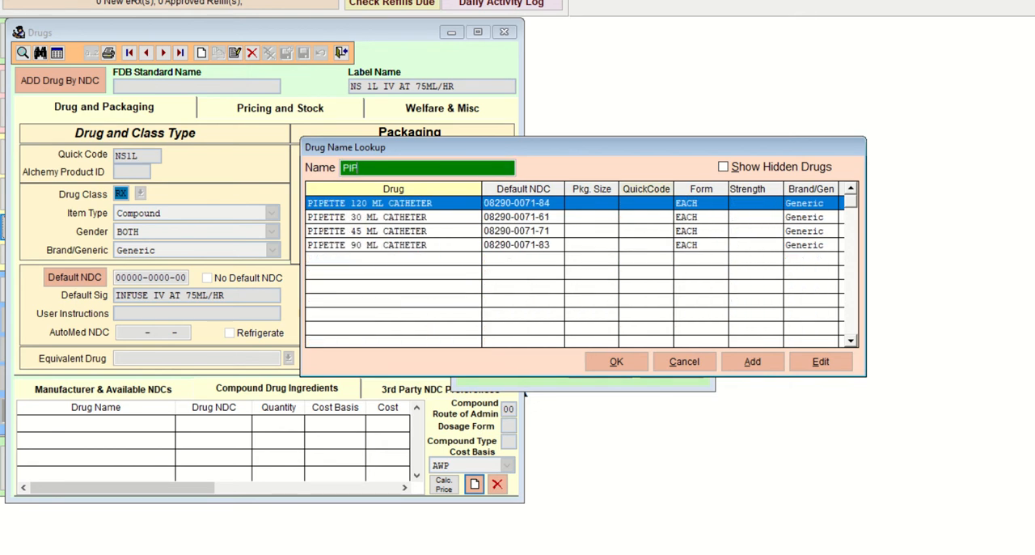
pyautogui.press('BackSpace')
pyautogui.press('Down')
pyautogui.press('Down')
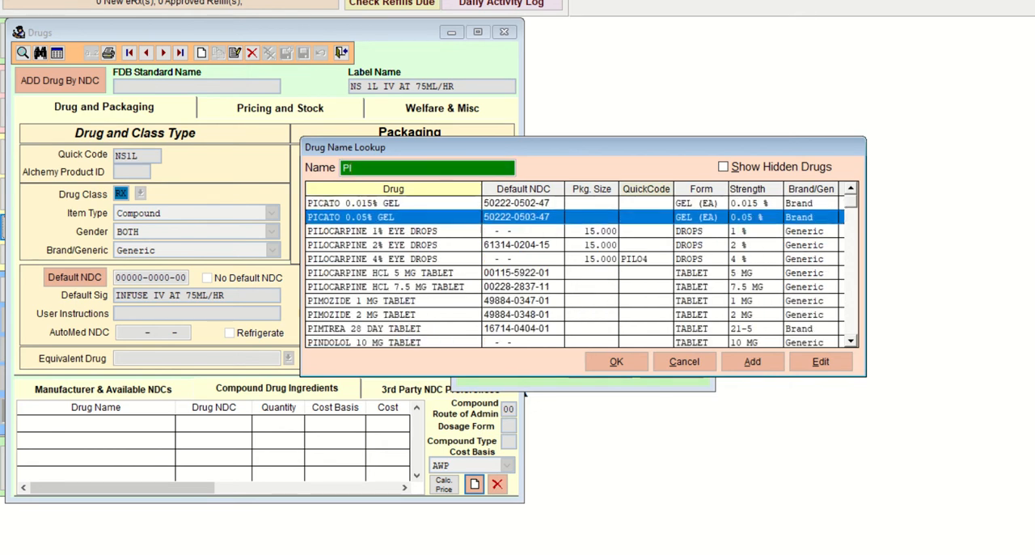
# Step: Search the drug name lookup for TAZ and look through the first matching drugs
pyautogui.doubleClick(376, 168)
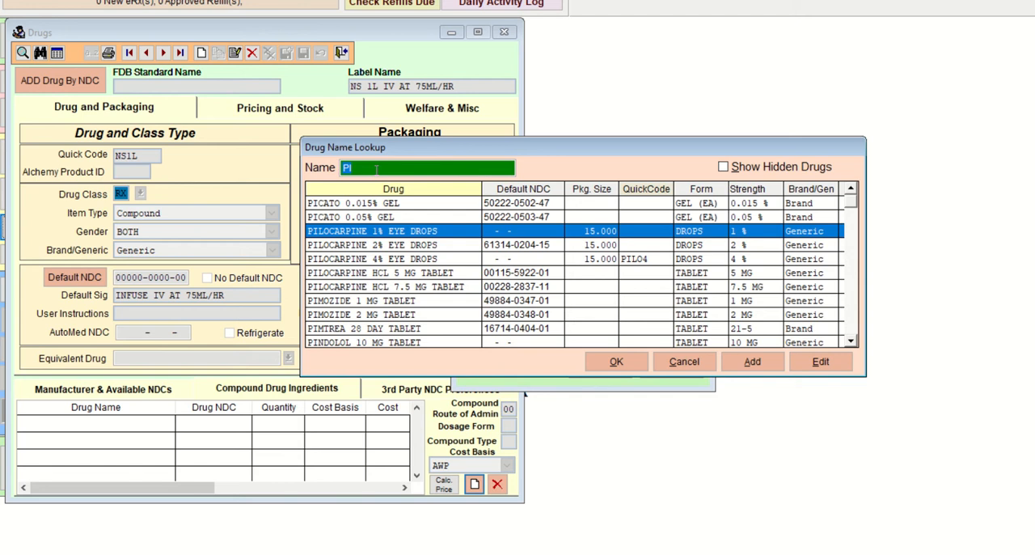
pyautogui.write('T')
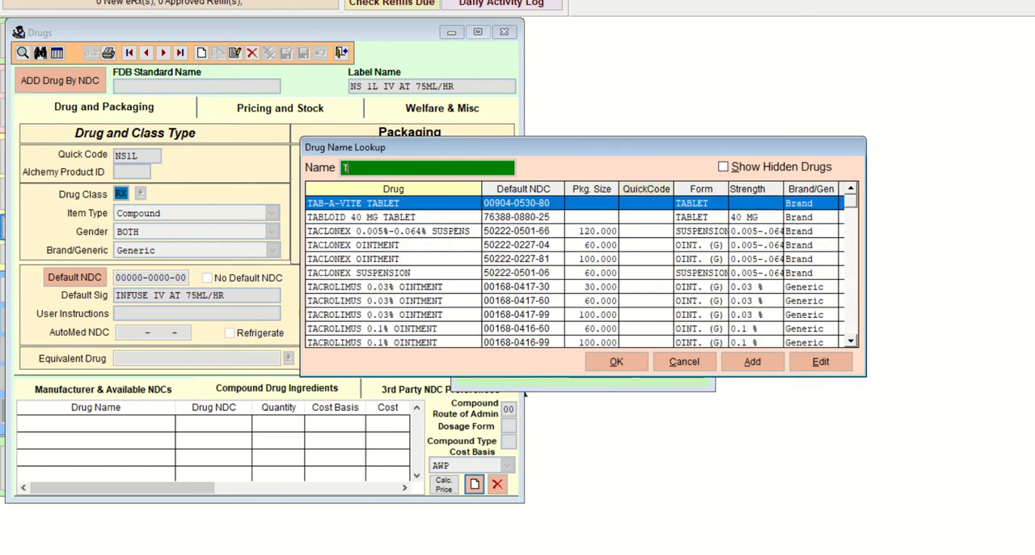
pyautogui.write('AZ')
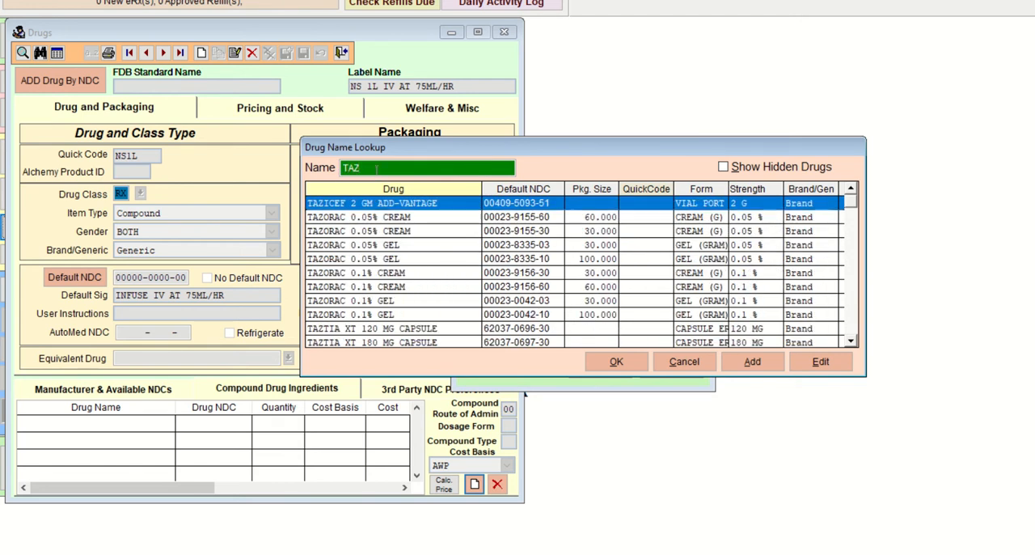
pyautogui.press('Down')
pyautogui.press('Down')
pyautogui.press('Down')
pyautogui.press('Down')
pyautogui.press('Down')
pyautogui.press('Down')
pyautogui.press('Down')
pyautogui.press('Down')
pyautogui.press('Down')
pyautogui.press('Down')
pyautogui.press('Down')
pyautogui.press('Down')
pyautogui.press('Down')
pyautogui.press('Up')
pyautogui.press('Up')
pyautogui.press('Up')
pyautogui.press('Up')
pyautogui.press('Up')
pyautogui.press('Up')
pyautogui.press('Up')
pyautogui.press('Up')
pyautogui.press('Up')
pyautogui.press('Up')
pyautogui.press('Up')
pyautogui.press('Up')
pyautogui.press('Up')
pyautogui.press('Up')
pyautogui.press('Up')
pyautogui.press('Up')
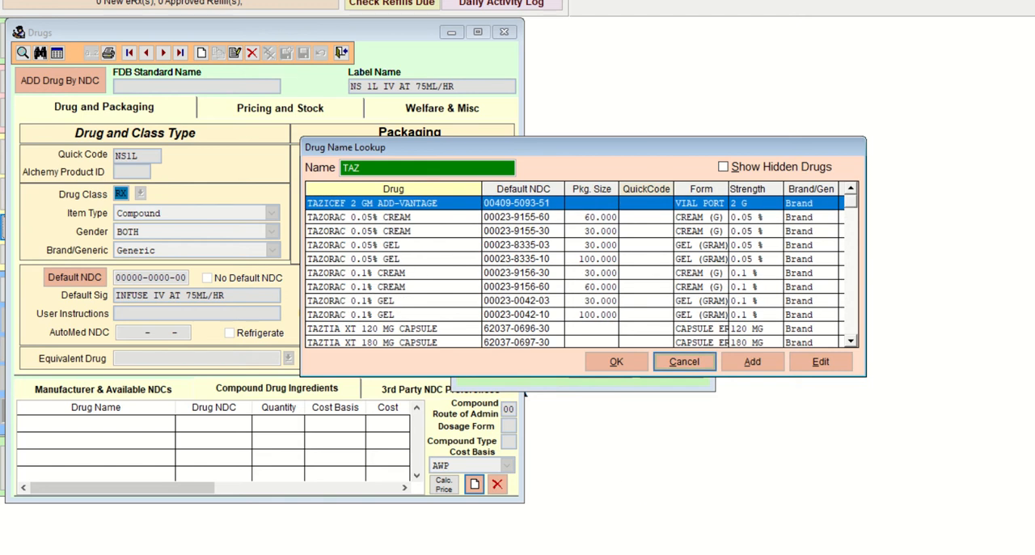
# Step: Switch to the web browser, check the "zosyn generic" results and the course assignment list, and return to the drug name lookup
pyautogui.hotkey('alt', 'Tab')
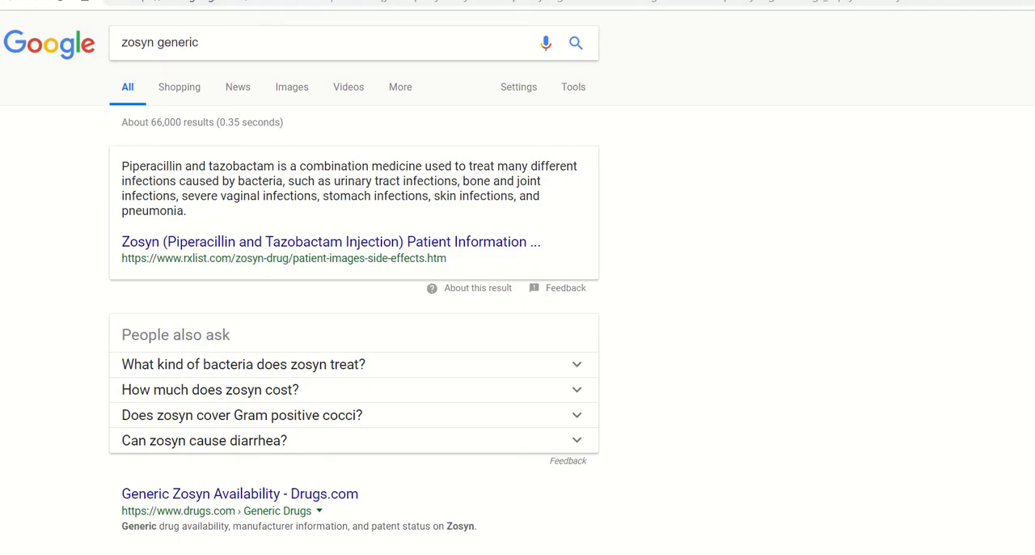
pyautogui.hotkey('ctrl', 'Tab')
pyautogui.hotkey('ctrl', 'Tab')
pyautogui.hotkey('ctrl', 'Tab')
pyautogui.hotkey('ctrl', 'Tab')
pyautogui.hotkey('ctrl', 'Tab')
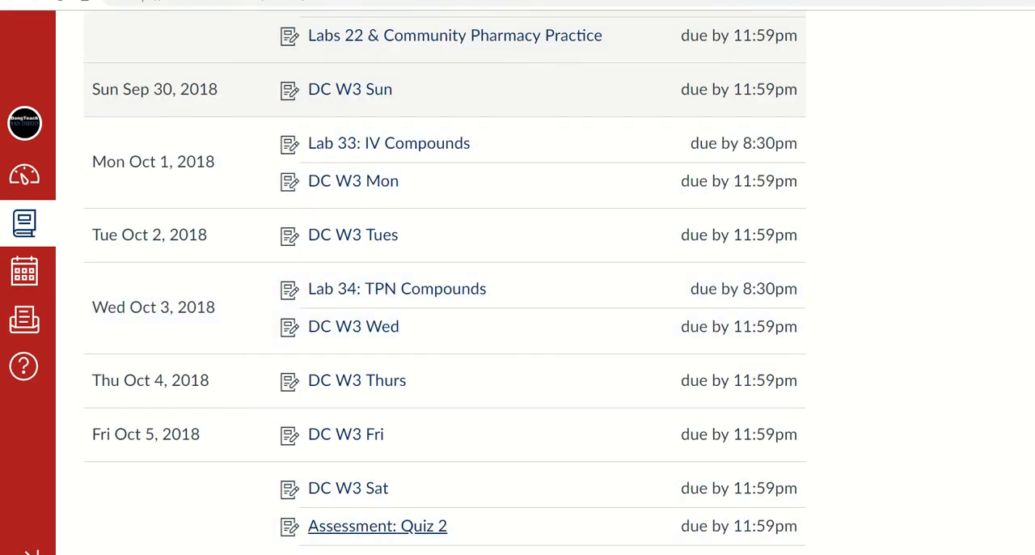
pyautogui.click(558, 553)
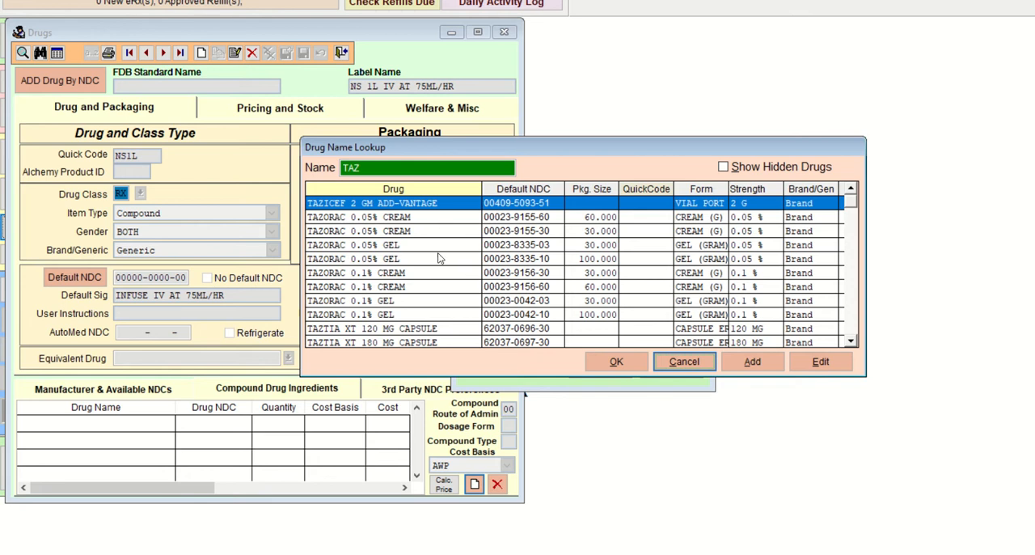
pyautogui.doubleClick(380, 167)
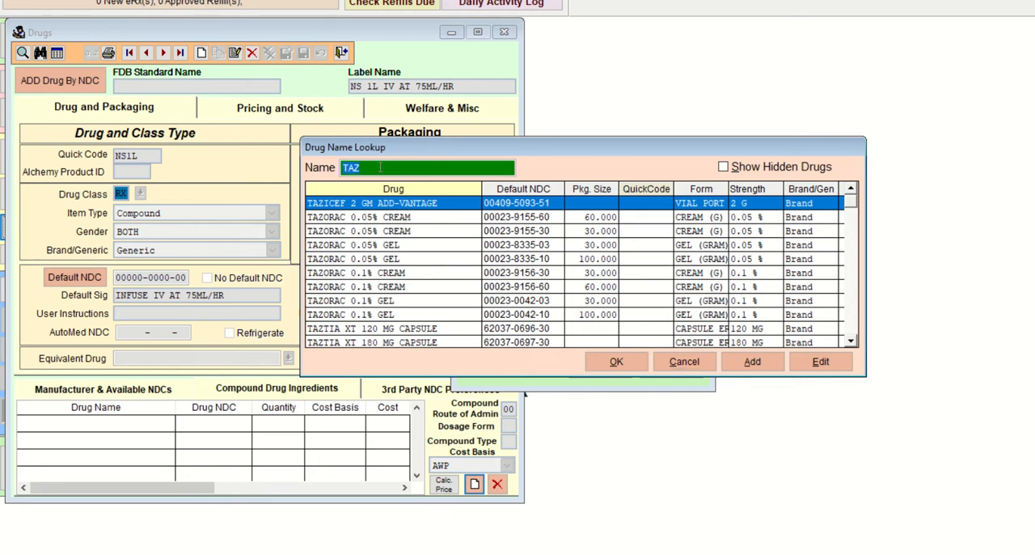
pyautogui.press('BackSpace')
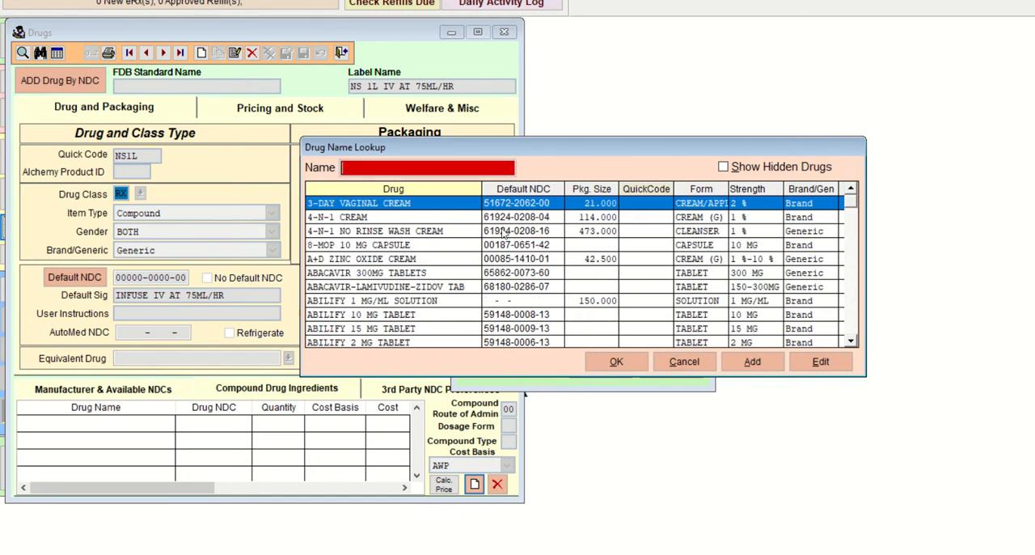
pyautogui.click(737, 365)
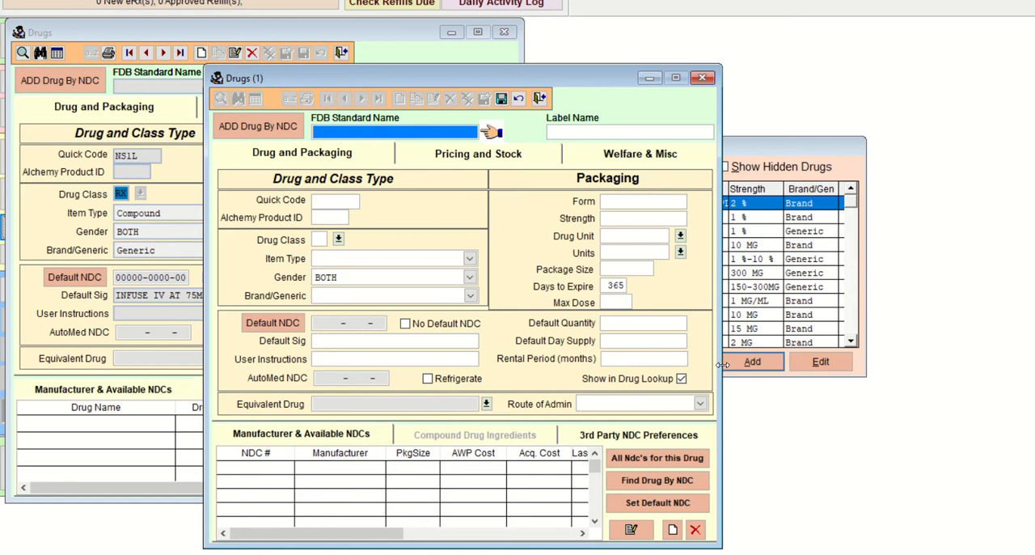
pyautogui.click(562, 136)
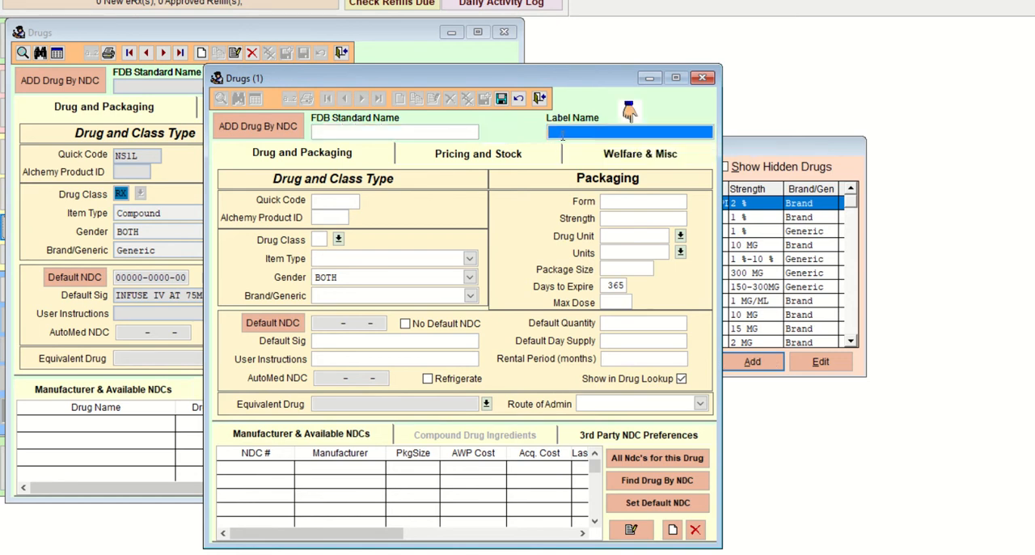
pyautogui.write('PIE')
pyautogui.click(702, 77)
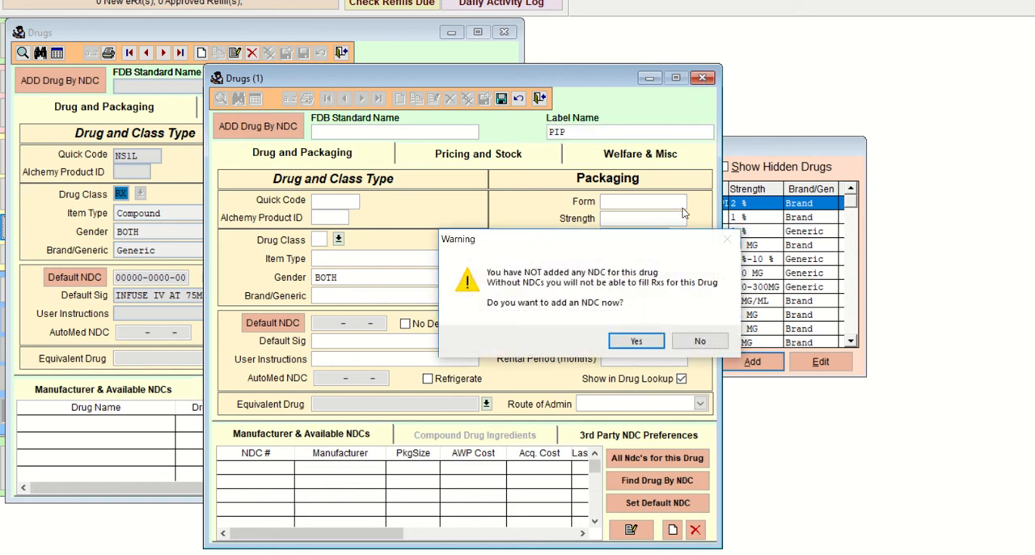
pyautogui.click(701, 341)
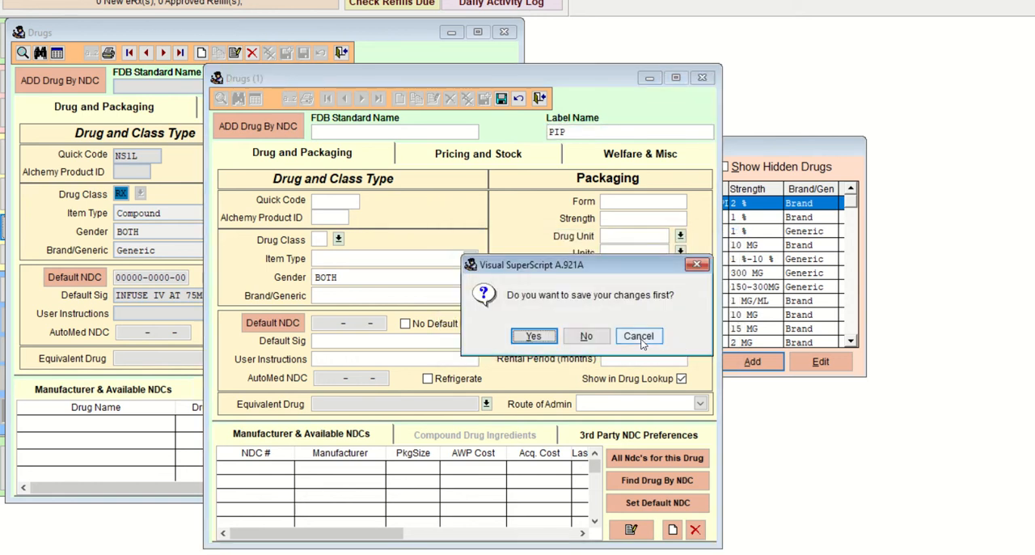
pyautogui.click(593, 340)
pyautogui.click(688, 364)
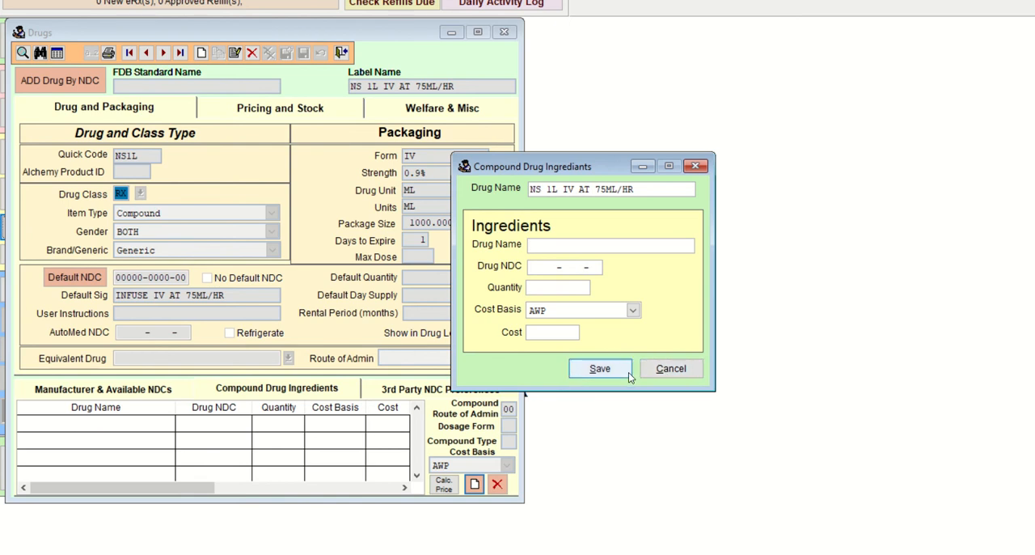
pyautogui.click(657, 370)
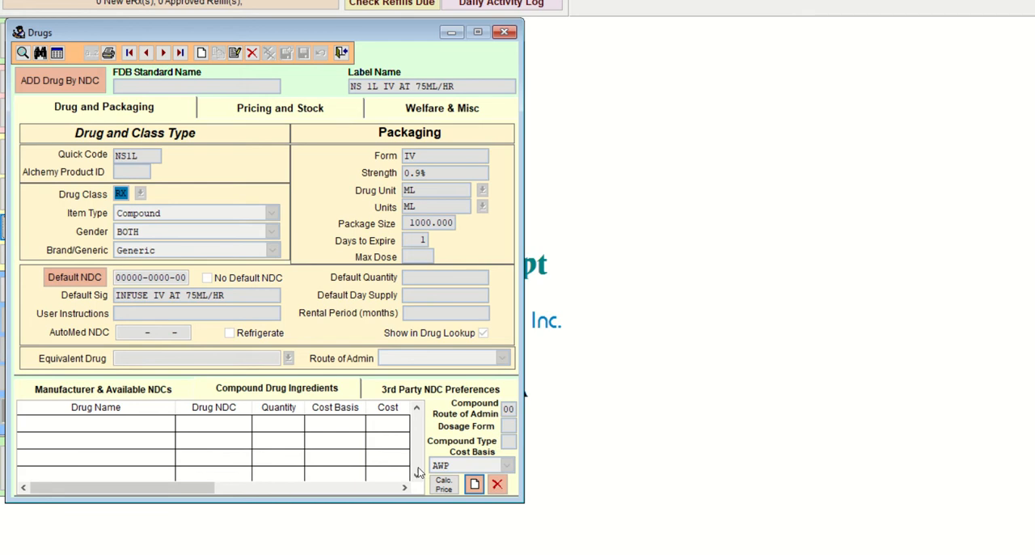
# Step: Start a new compound ingredient for the NS 1L record and switch to the COM103 Lab 33 HINTS document to check the sodium chloride solution
pyautogui.click(474, 484)
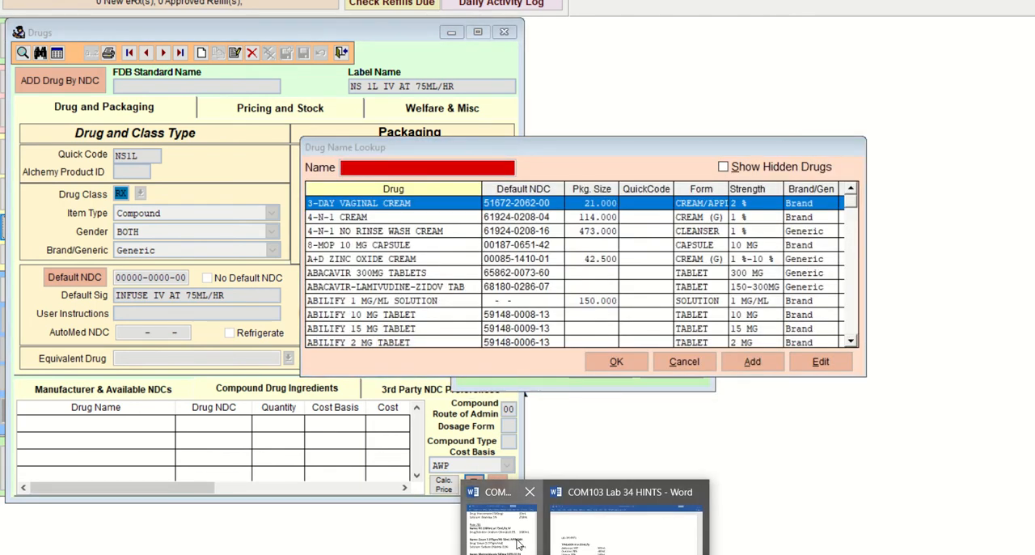
pyautogui.click(556, 494)
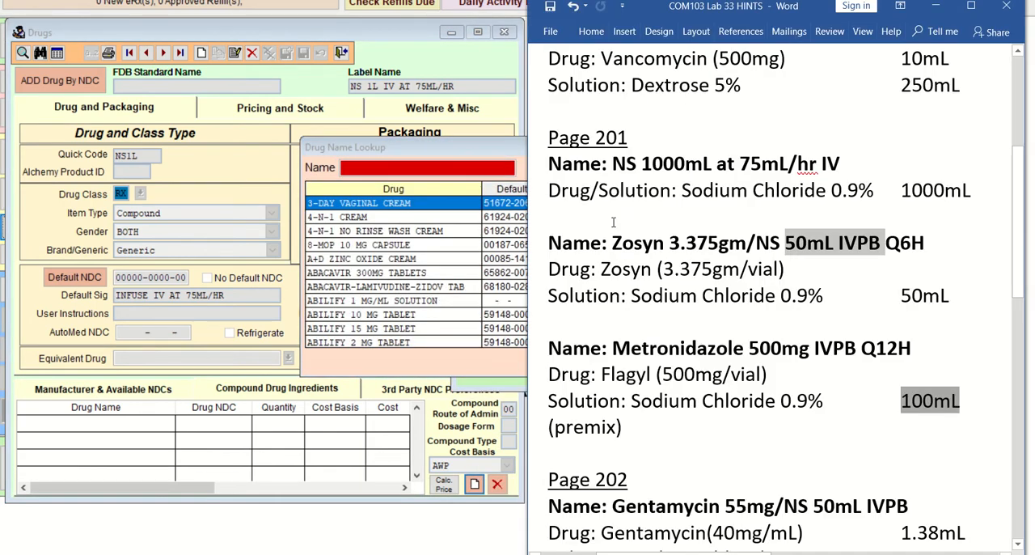
pyautogui.click(671, 299)
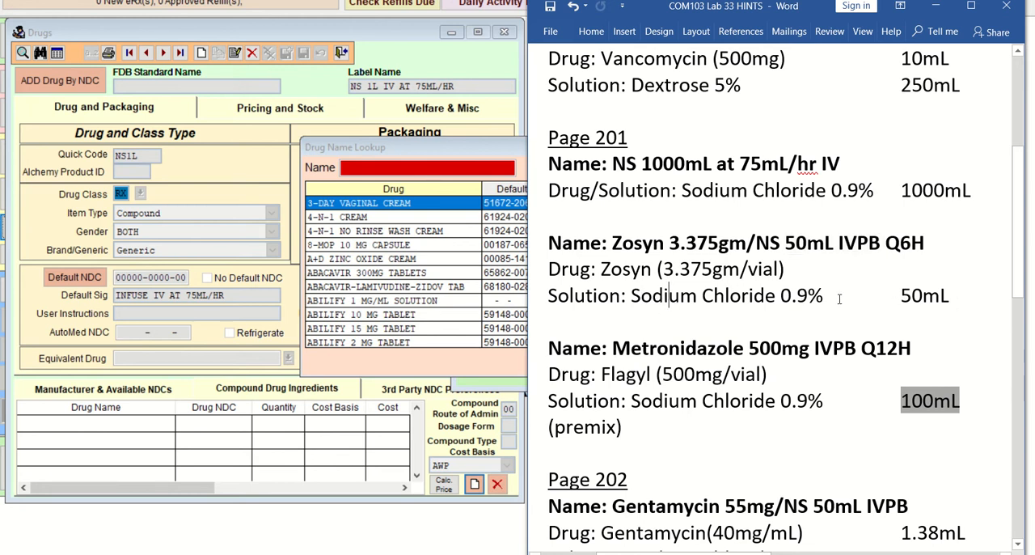
pyautogui.click(410, 169)
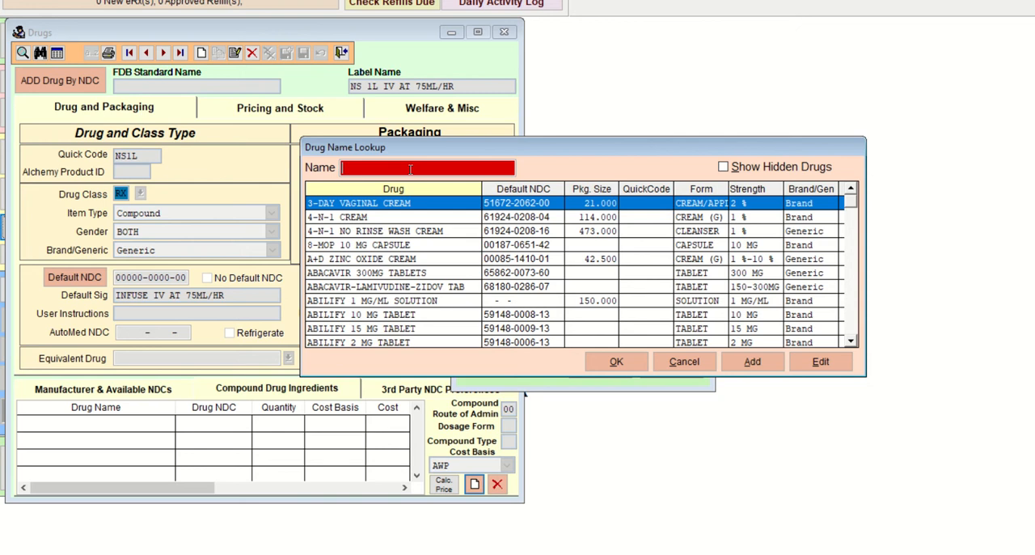
pyautogui.write('SO')
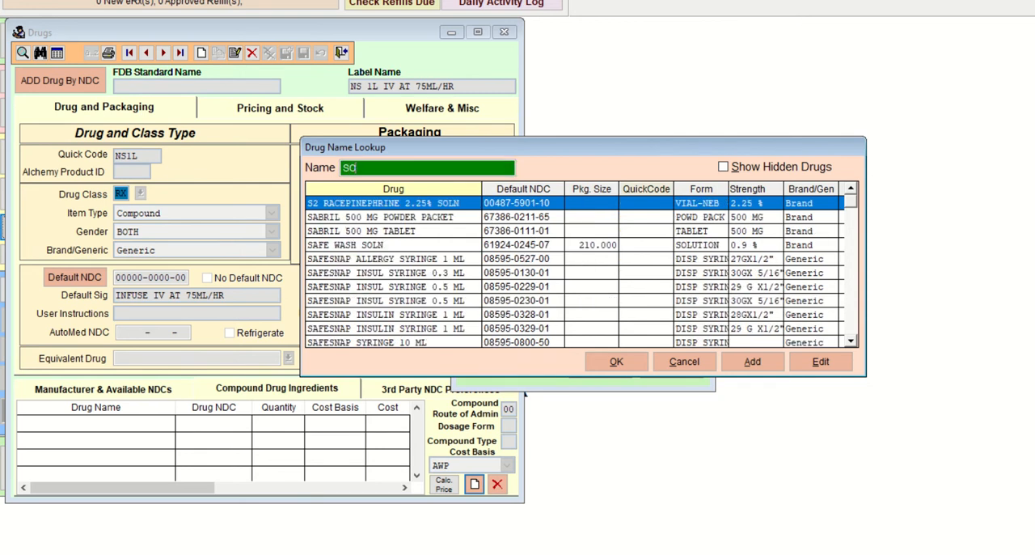
pyautogui.write('DI')
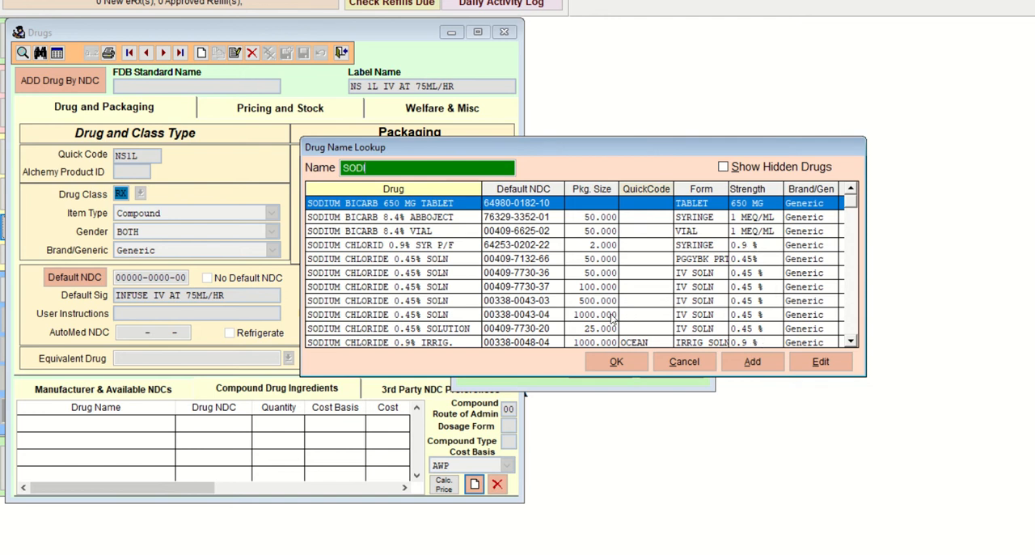
pyautogui.press('Down')
pyautogui.press('Down')
pyautogui.press('Down')
pyautogui.press('Down')
pyautogui.press('Down')
pyautogui.press('Down')
pyautogui.press('Down')
pyautogui.press('Down')
pyautogui.press('Down')
pyautogui.press('Down')
pyautogui.press('Down')
pyautogui.press('Down')
pyautogui.press('Down')
pyautogui.press('Down')
pyautogui.press('Down')
pyautogui.press('Down')
pyautogui.press('Down')
pyautogui.press('Down')
pyautogui.press('Down')
pyautogui.press('Down')
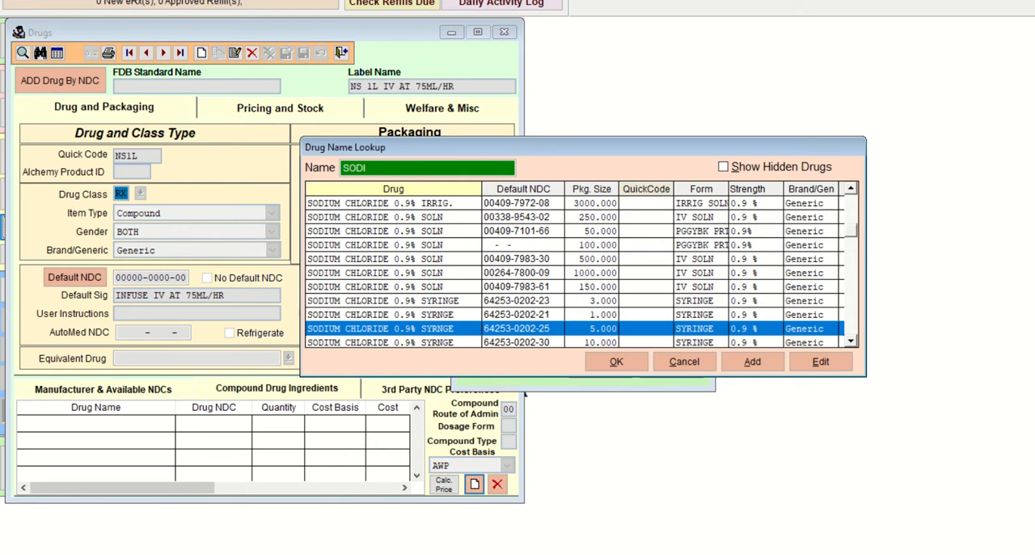
pyautogui.press('Up')
pyautogui.press('Up')
pyautogui.press('Up')
pyautogui.press('Up')
pyautogui.press('Up')
pyautogui.press('Up')
pyautogui.press('Up')
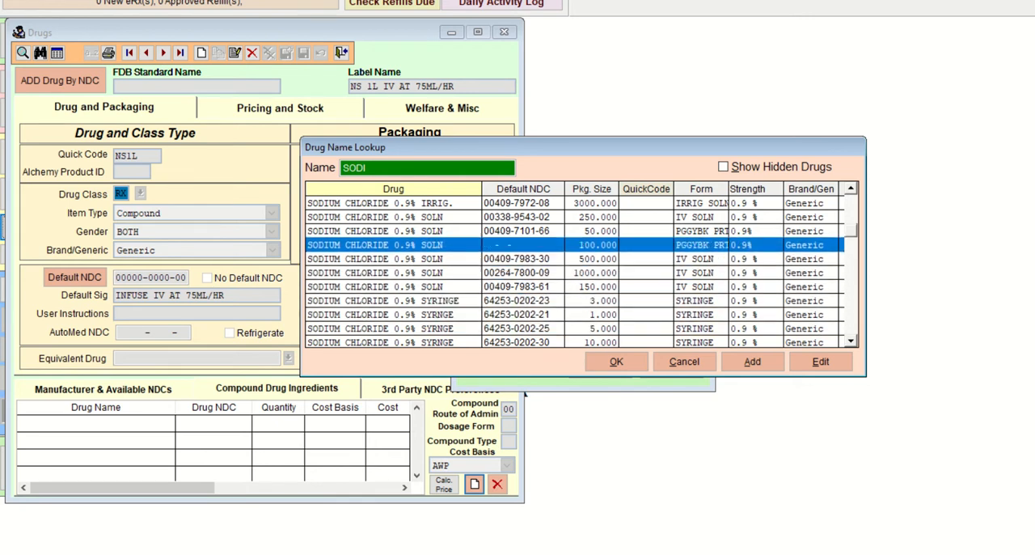
pyautogui.press('Down')
pyautogui.press('Down')
pyautogui.press('Down')
pyautogui.press('Down')
pyautogui.press('Down')
pyautogui.press('Down')
pyautogui.press('Down')
pyautogui.press('Down')
pyautogui.press('Down')
pyautogui.press('Down')
pyautogui.press('Down')
pyautogui.press('Down')
pyautogui.press('Down')
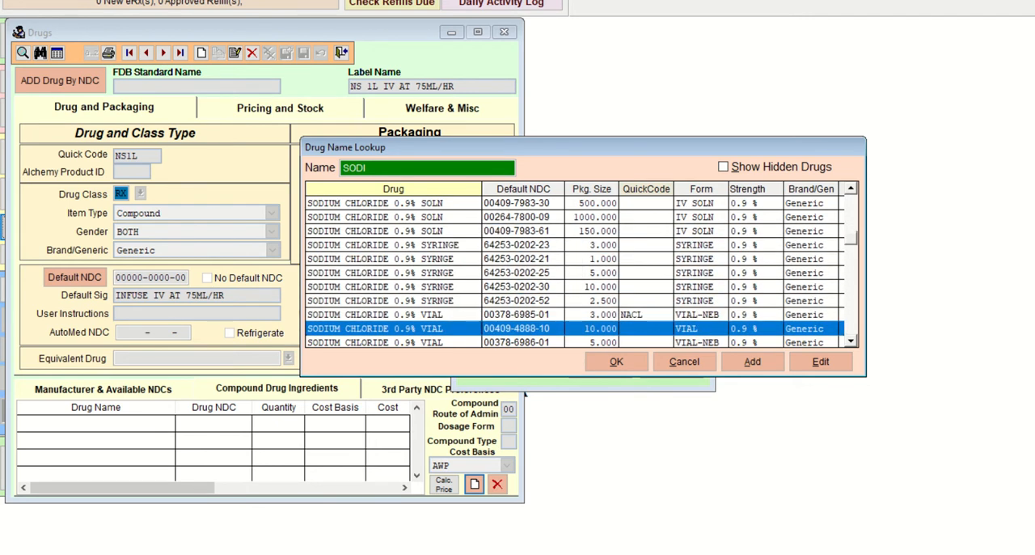
pyautogui.press('Down')
pyautogui.press('Down')
pyautogui.press('Down')
pyautogui.press('Down')
pyautogui.press('Down')
pyautogui.press('Down')
pyautogui.press('Down')
pyautogui.press('Down')
pyautogui.press('Down')
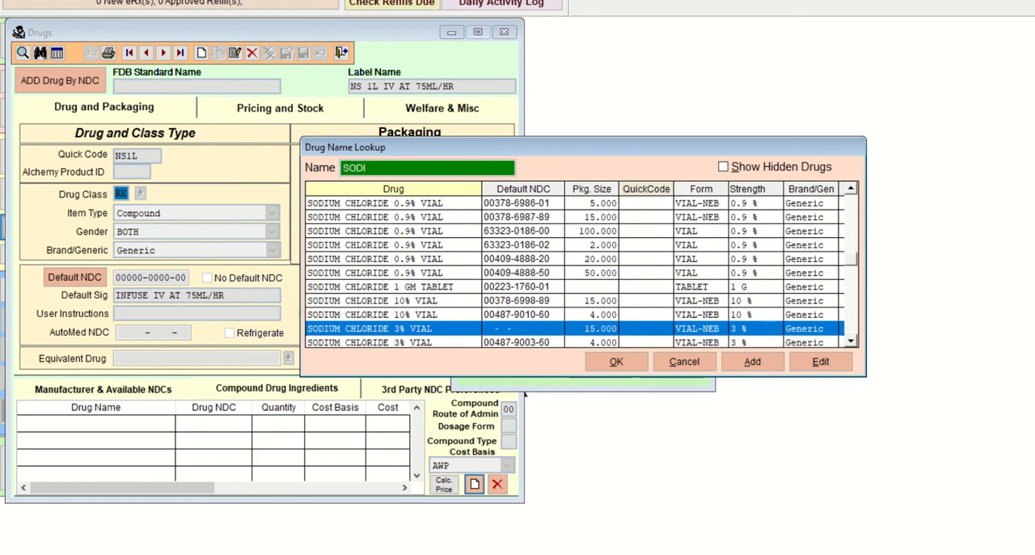
pyautogui.press('Down')
pyautogui.press('Down')
pyautogui.press('Down')
pyautogui.press('Down')
pyautogui.press('Down')
pyautogui.press('Down')
pyautogui.press('Down')
pyautogui.press('Down')
pyautogui.press('Down')
pyautogui.press('Down')
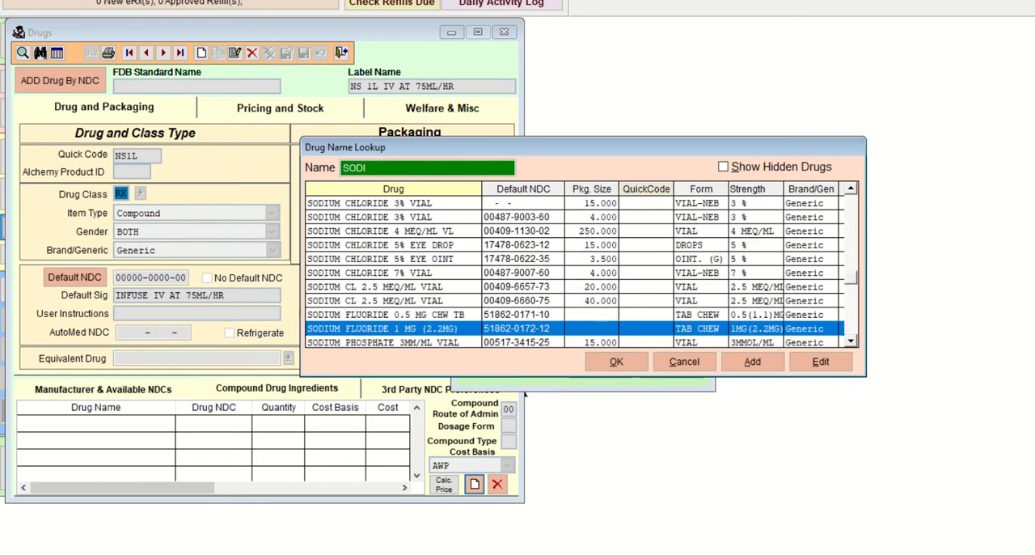
pyautogui.press('Down')
pyautogui.press('Down')
pyautogui.press('Down')
pyautogui.press('Down')
pyautogui.press('Down')
pyautogui.press('Down')
pyautogui.press('Down')
pyautogui.press('Down')
pyautogui.press('Down')
pyautogui.press('Down')
pyautogui.press('Down')
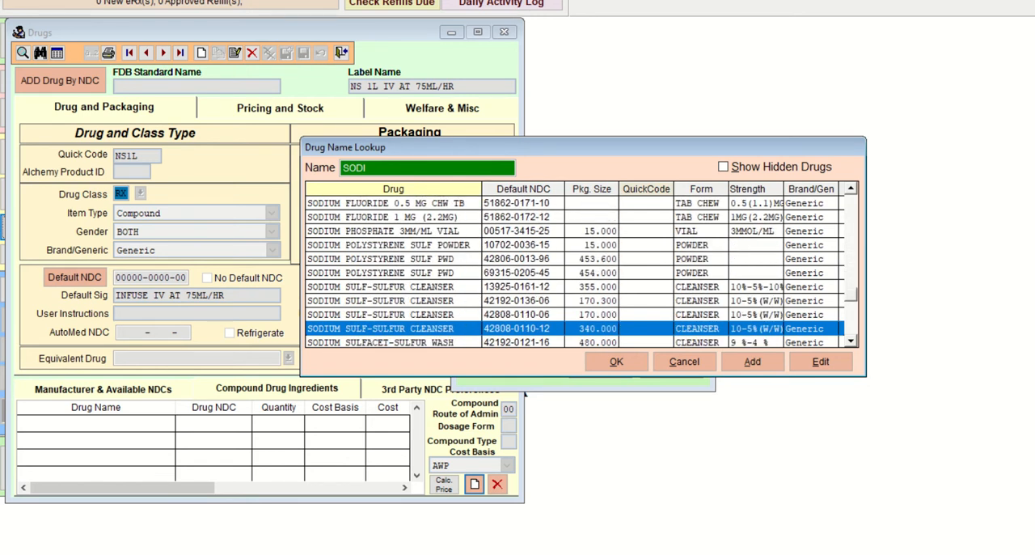
pyautogui.press('Up')
pyautogui.press('Up')
pyautogui.press('Up')
pyautogui.press('Up')
pyautogui.press('Up')
pyautogui.press('Up')
pyautogui.press('Up')
pyautogui.press('Up')
pyautogui.press('Up')
pyautogui.press('Up')
pyautogui.press('Up')
pyautogui.press('Up')
pyautogui.press('Up')
pyautogui.press('Up')
pyautogui.press('Up')
pyautogui.press('Up')
pyautogui.press('Up')
pyautogui.press('Up')
pyautogui.press('Up')
pyautogui.press('Up')
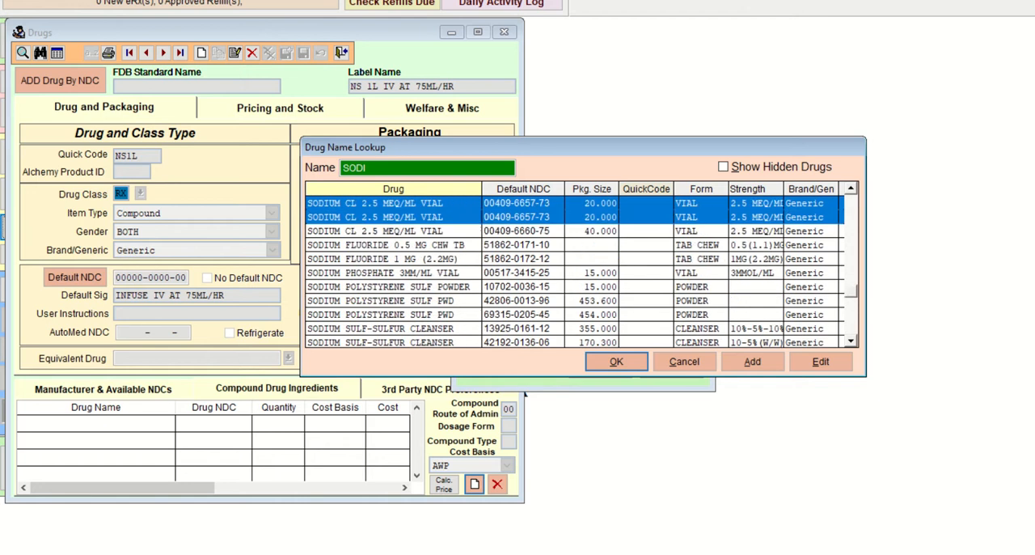
pyautogui.press('Up')
pyautogui.press('Up')
pyautogui.press('Up')
pyautogui.press('Up')
pyautogui.press('Up')
pyautogui.press('Up')
pyautogui.press('Up')
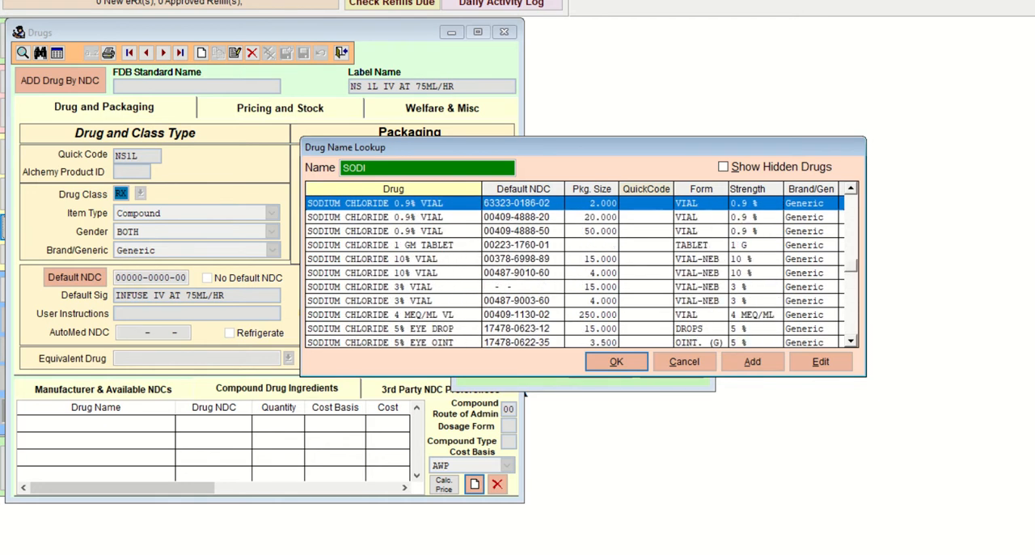
pyautogui.press('Up')
pyautogui.press('Up')
pyautogui.press('Up')
pyautogui.press('Up')
pyautogui.press('Up')
pyautogui.press('Up')
pyautogui.press('Up')
pyautogui.press('Up')
pyautogui.press('Up')
pyautogui.press('Up')
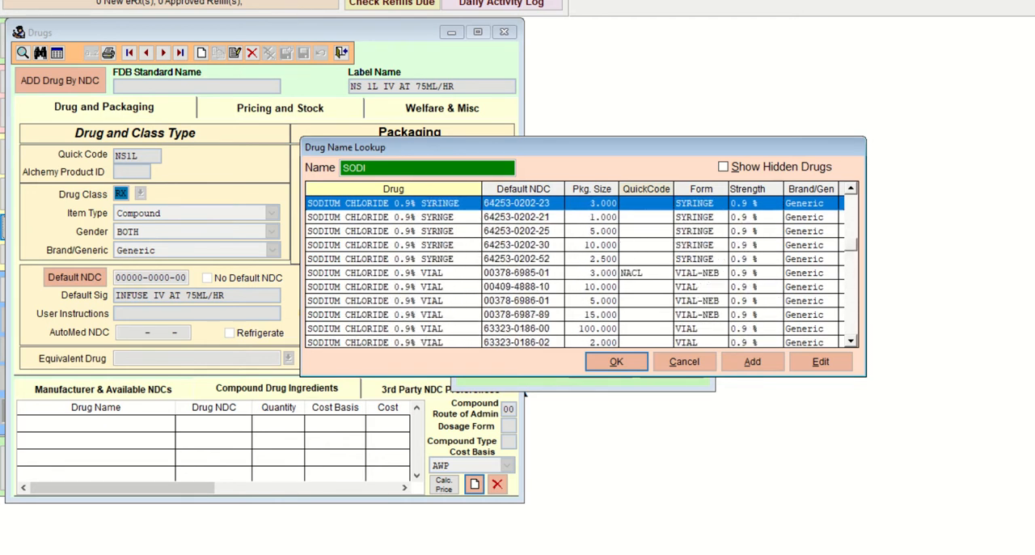
pyautogui.press('Up')
pyautogui.press('Up')
pyautogui.press('Up')
pyautogui.press('Up')
pyautogui.press('Up')
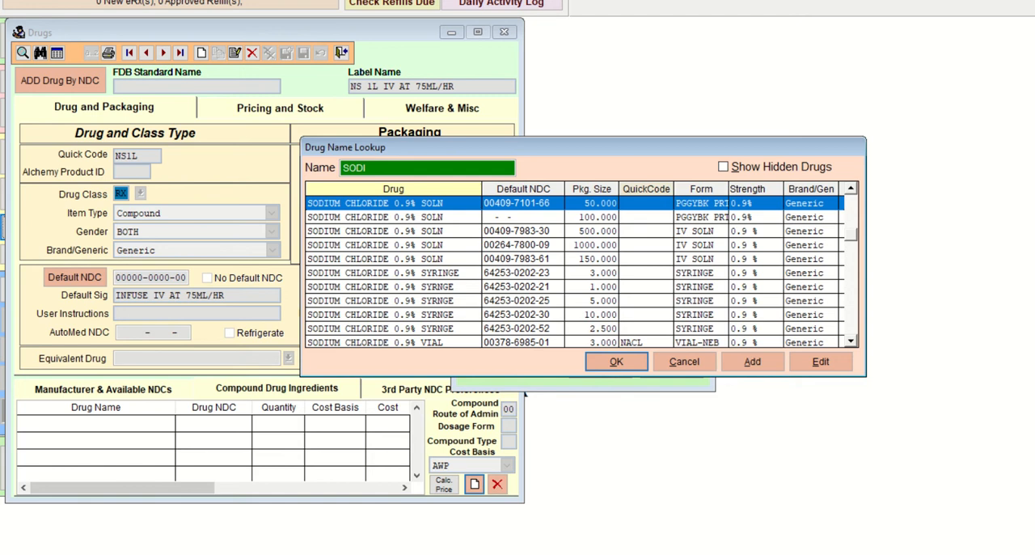
pyautogui.press('Down')
pyautogui.press('Down')
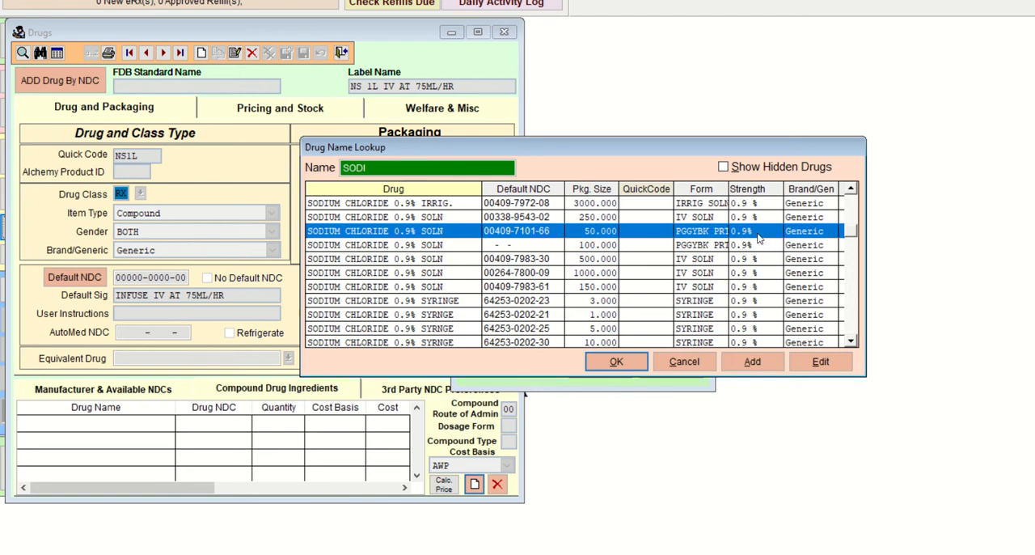
pyautogui.click(637, 362)
# Step: Set the sodium chloride ingredient's quantity to 50 with the AWP cost basis and save the ingredient
pyautogui.press('Tab')
pyautogui.press('Tab')
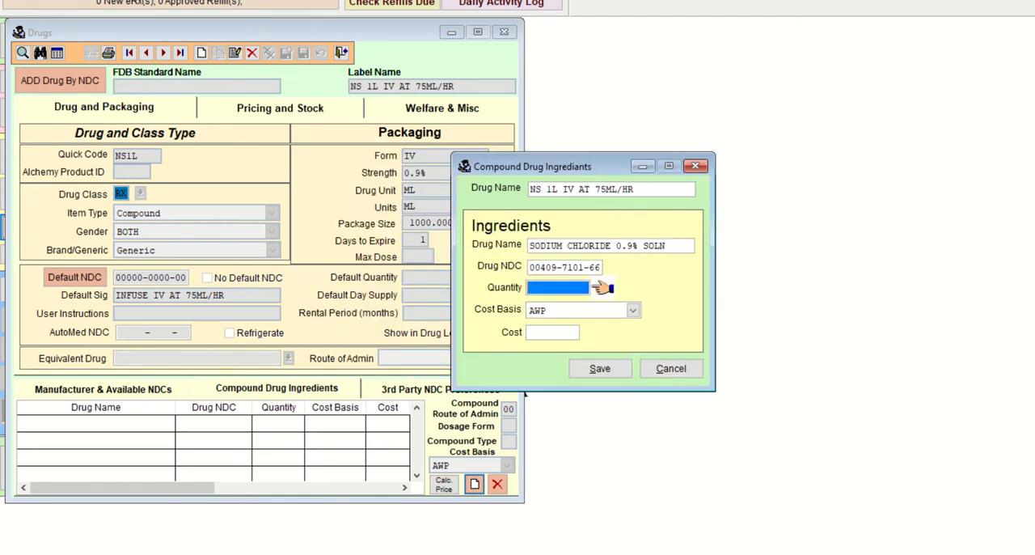
pyautogui.write('50    .000')
pyautogui.press('Tab')
pyautogui.press('Tab')
pyautogui.click(600, 368)
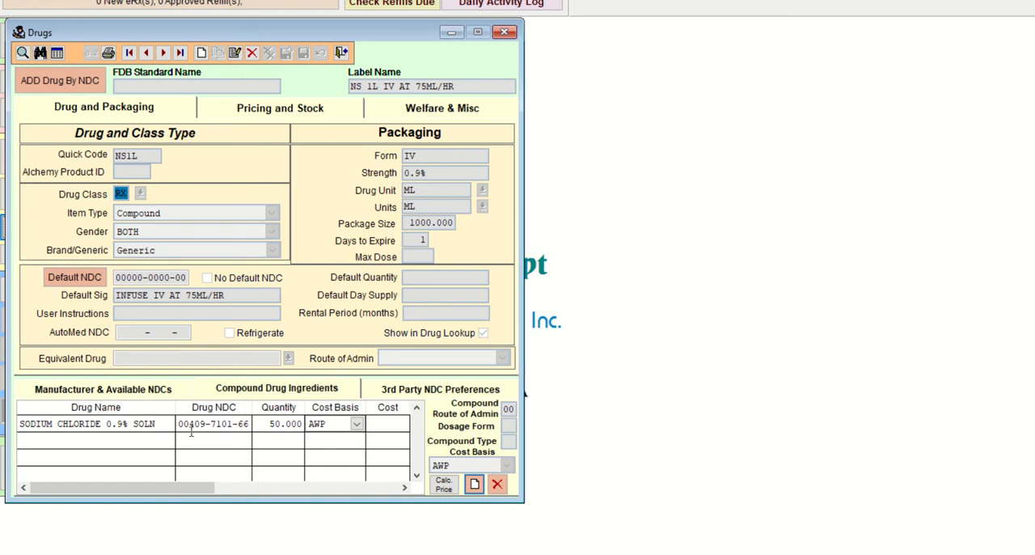
# Step: Switch to the COM103 Lab 33 HINTS document and review the page 201 Zosyn 3.375gm and Metronidazole 500mg entries
pyautogui.click(585, 554)
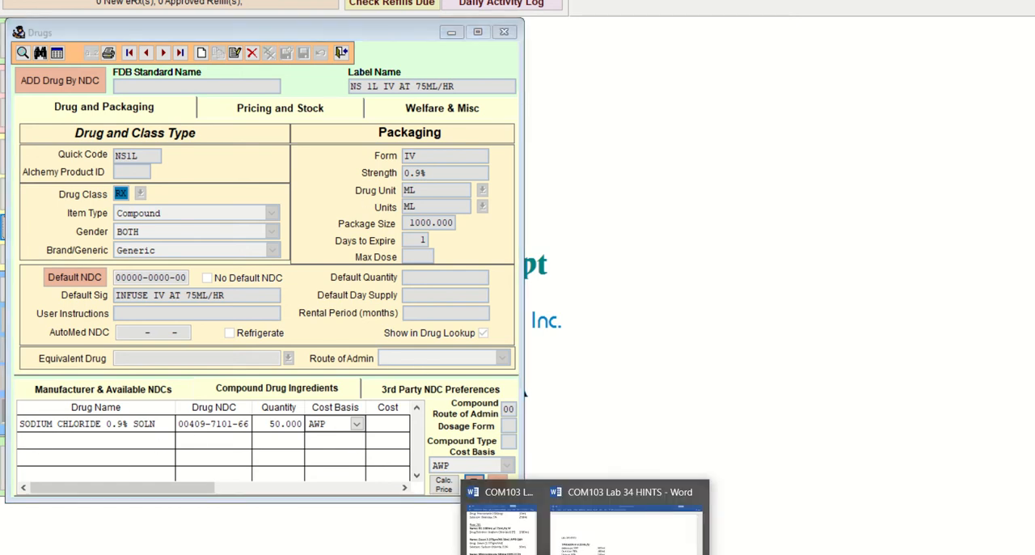
pyautogui.click(503, 527)
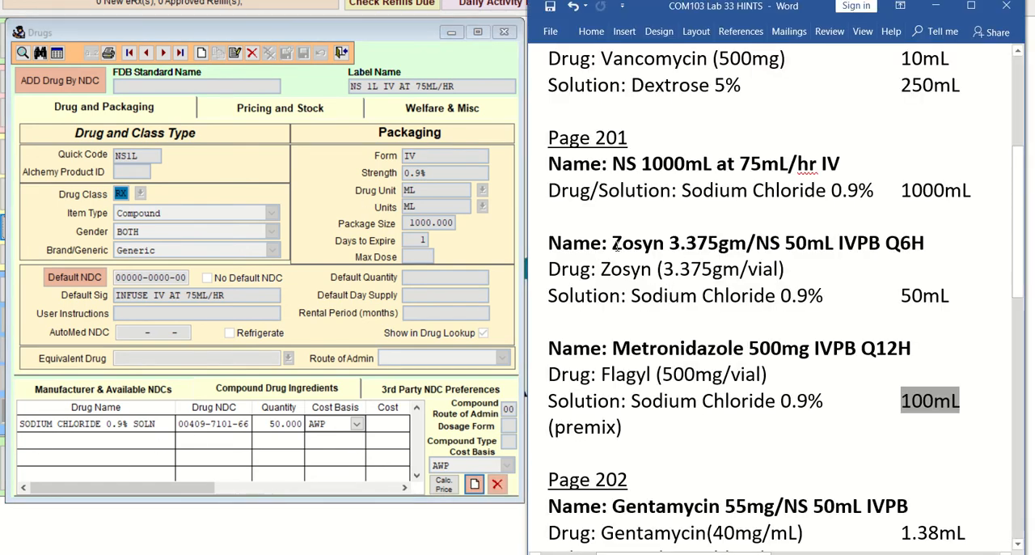
pyautogui.scroll(-1, 634, 223)
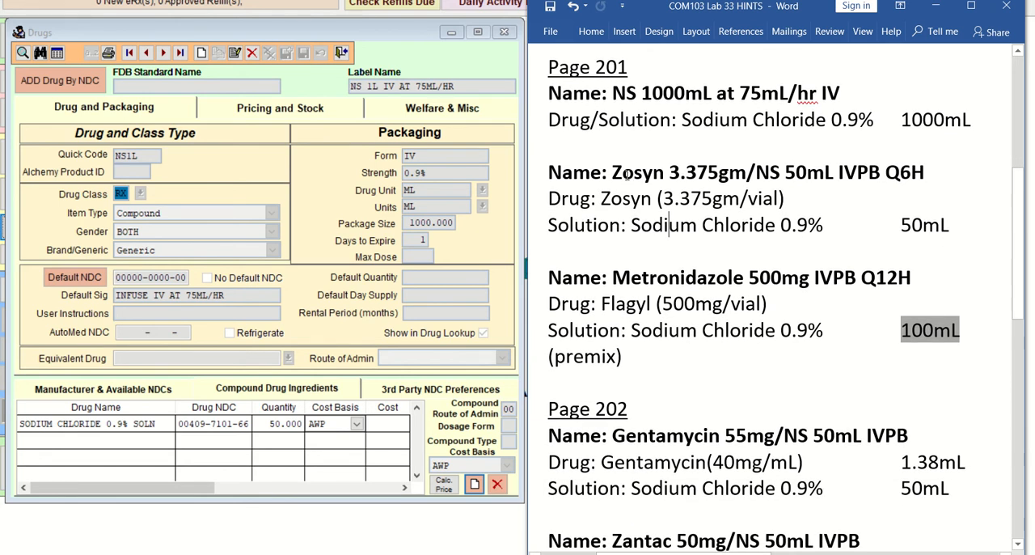
pyautogui.moveTo(612, 172); pyautogui.dragTo(749, 171)
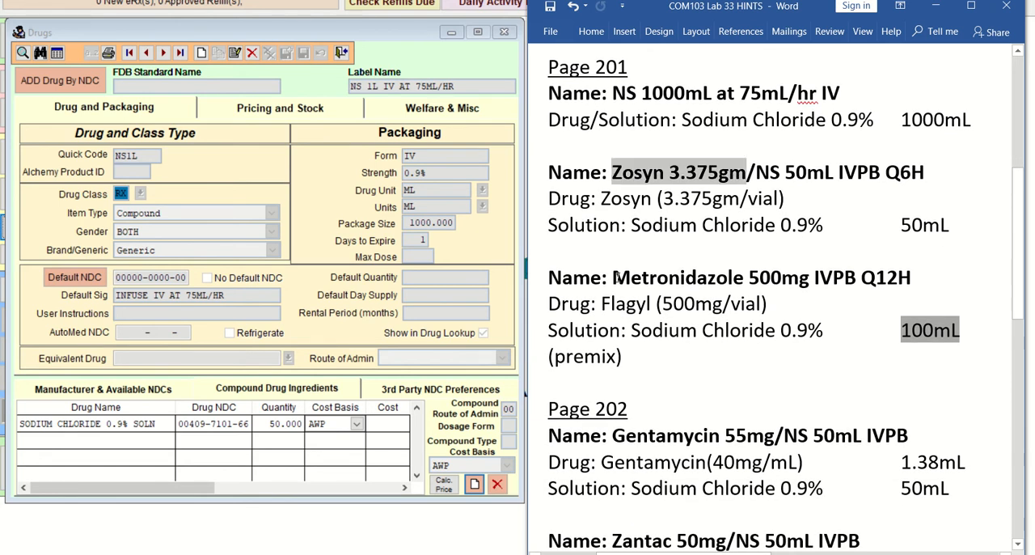
pyautogui.moveTo(617, 277); pyautogui.dragTo(811, 277)
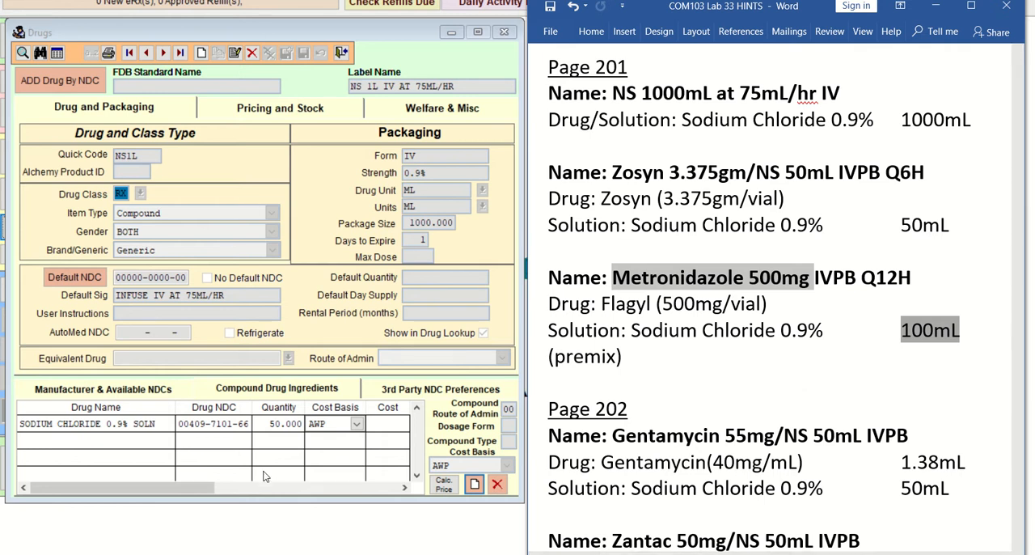
# Step: Return to the NS 1L drug record and start a new drug record
pyautogui.click(335, 511)
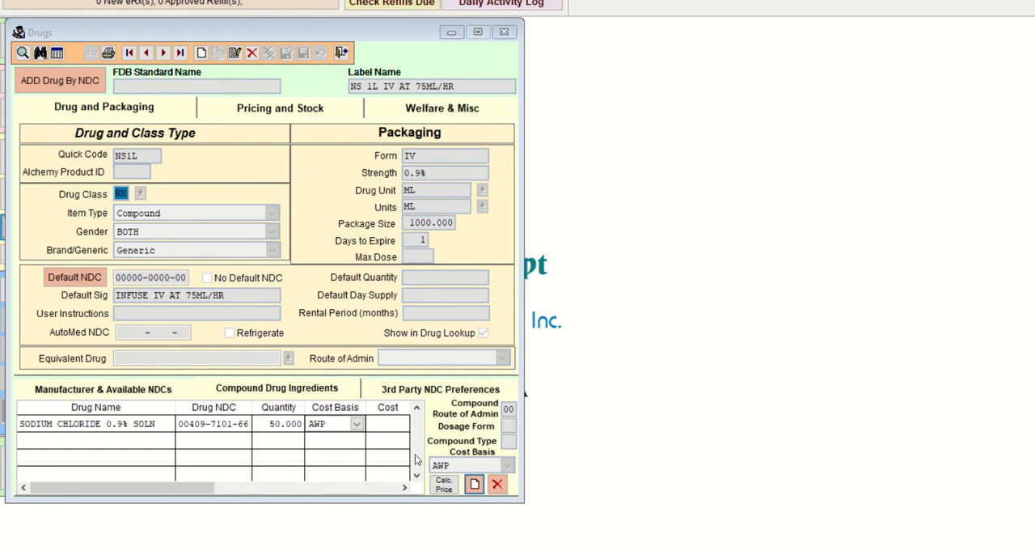
pyautogui.click(162, 423)
pyautogui.click(196, 423)
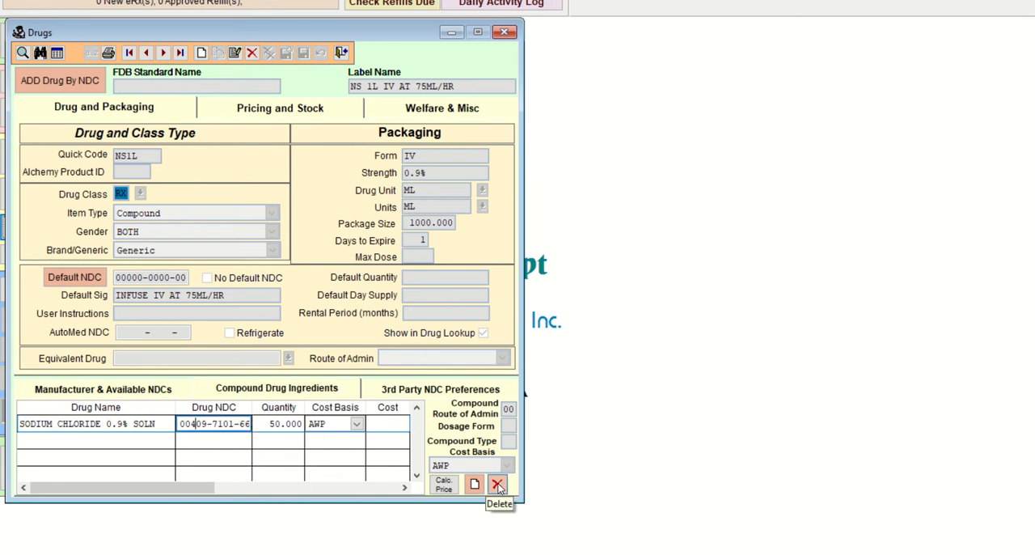
pyautogui.click(202, 53)
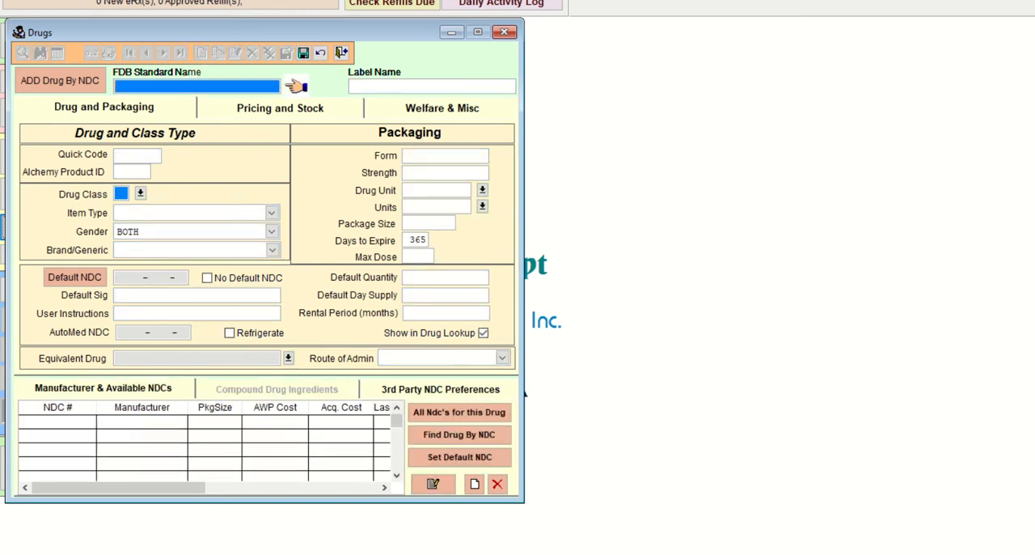
# Step: Switch to the COM103 Lab 33 HINTS document and check the Flagyl vial strength in the Metronidazole entry
pyautogui.click(585, 554)
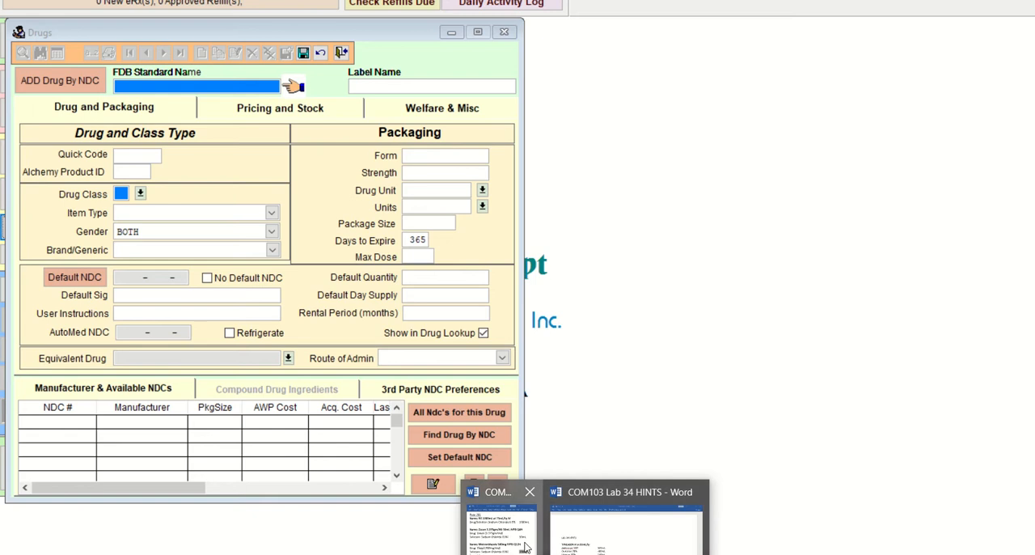
pyautogui.click(525, 547)
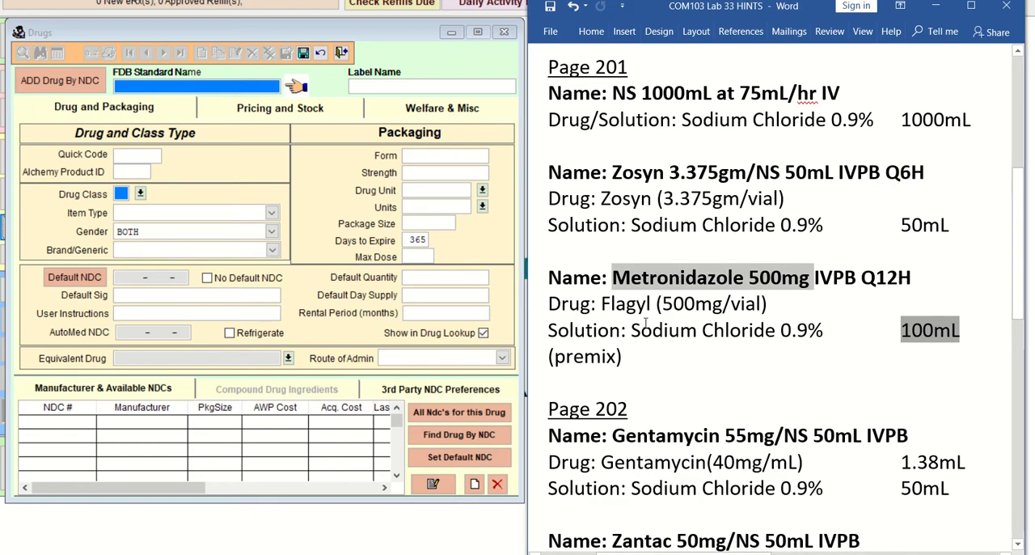
pyautogui.scroll(-5, 652, 323)
pyautogui.click(662, 215)
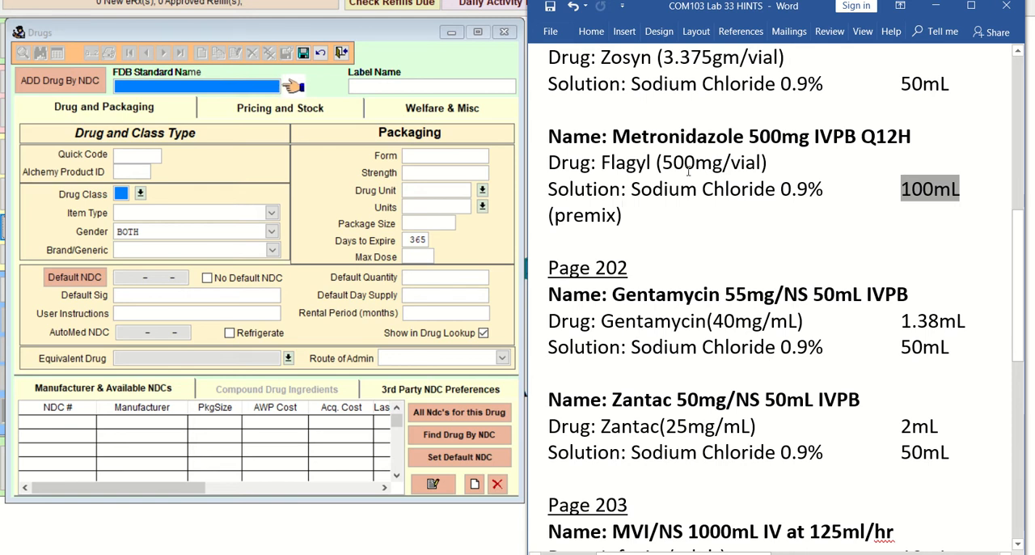
pyautogui.moveTo(661, 162); pyautogui.dragTo(766, 162)
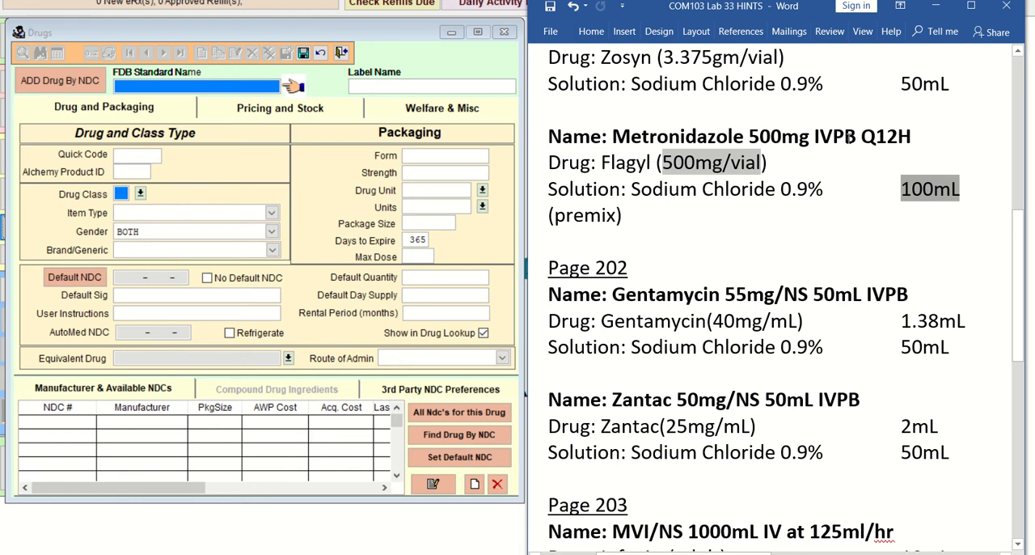
pyautogui.click(384, 86)
pyautogui.write('FLAGYL')
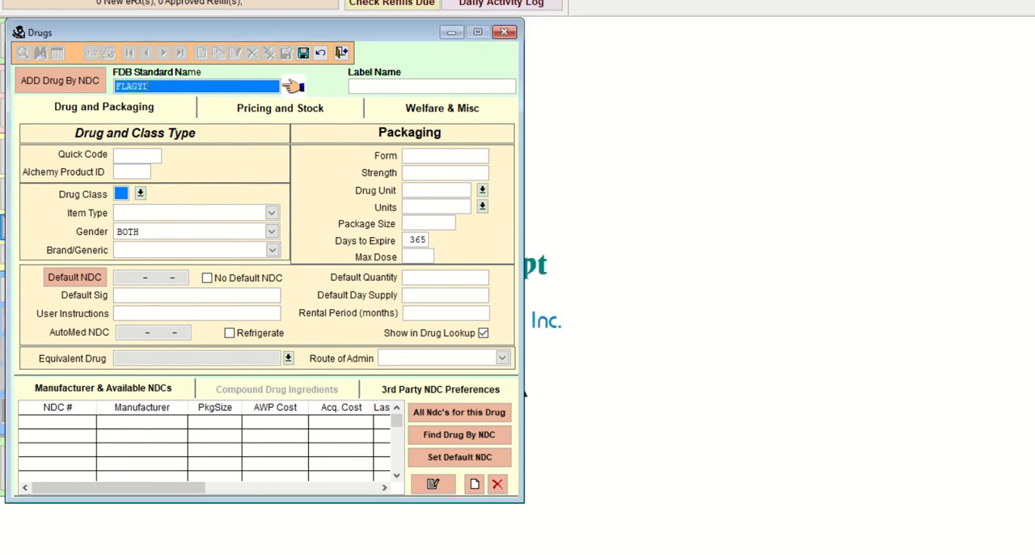
pyautogui.press('BackSpace')
pyautogui.press('BackSpace')
pyautogui.press('BackSpace')
pyautogui.press('BackSpace')
pyautogui.press('BackSpace')
pyautogui.press('BackSpace')
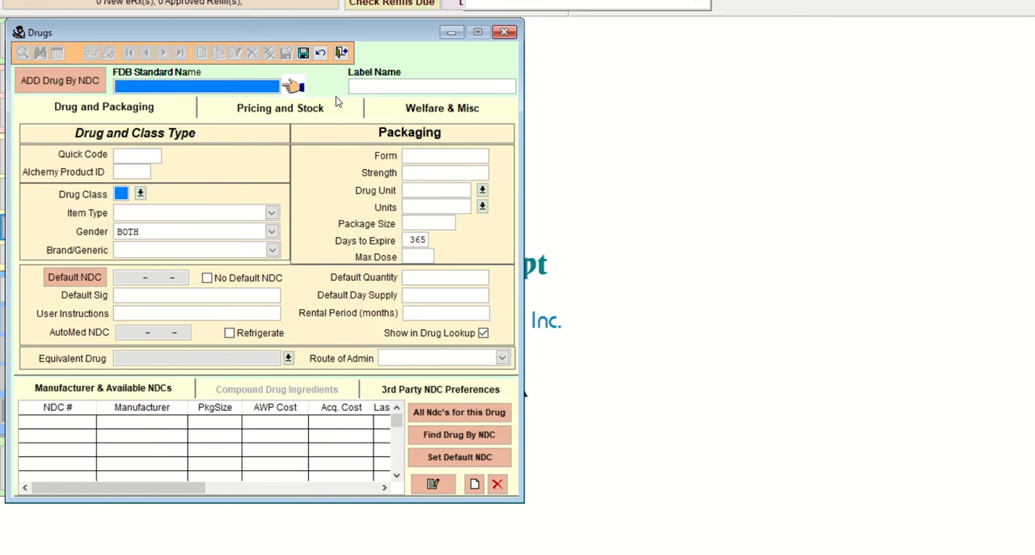
# Step: Enter FLAGYL 500MG IVPB Q12H as the new drug's label name, consulting the hints document for the wording
pyautogui.click(363, 84)
pyautogui.write('FLAGYL')
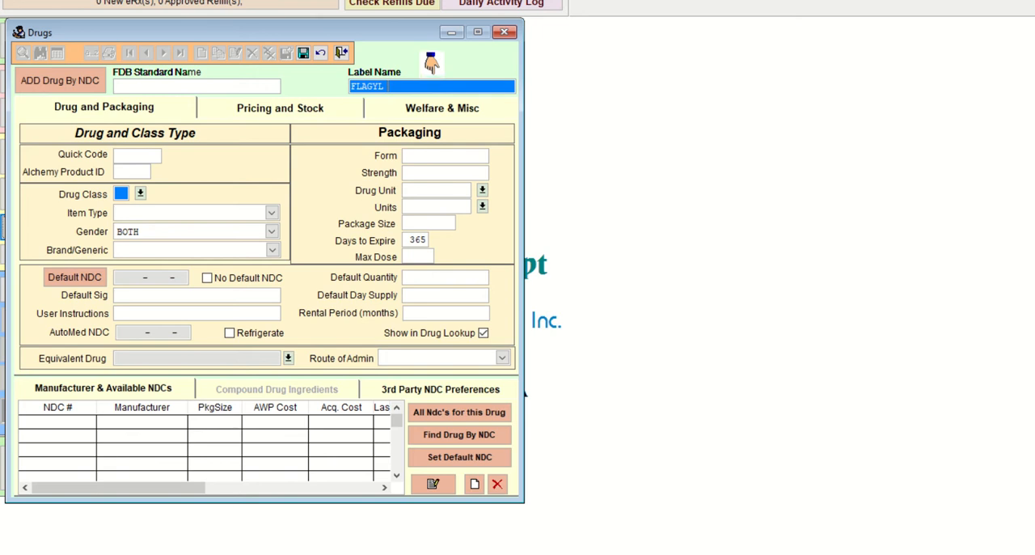
pyautogui.write('500MG IV')
pyautogui.click(518, 534)
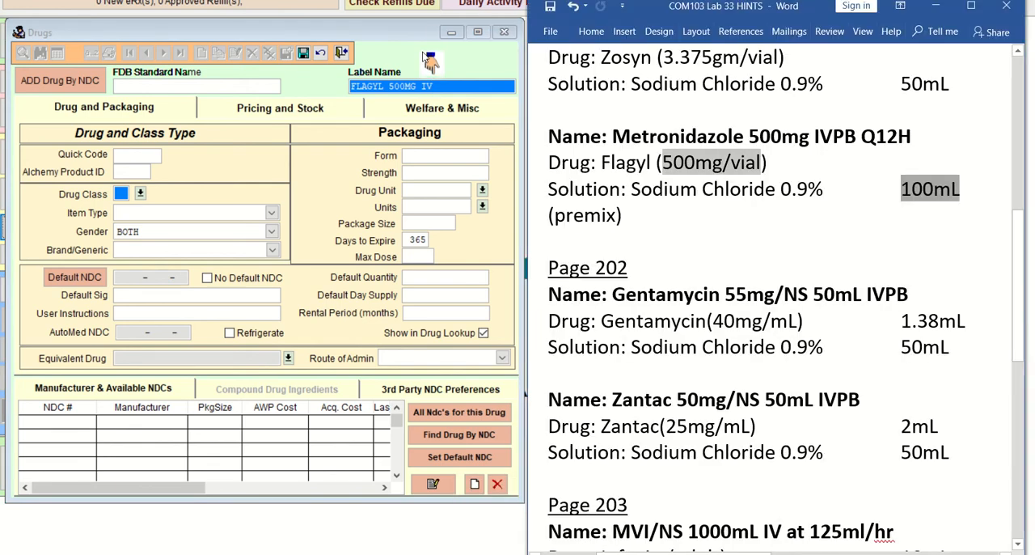
pyautogui.click(438, 87)
pyautogui.write('PB Q')
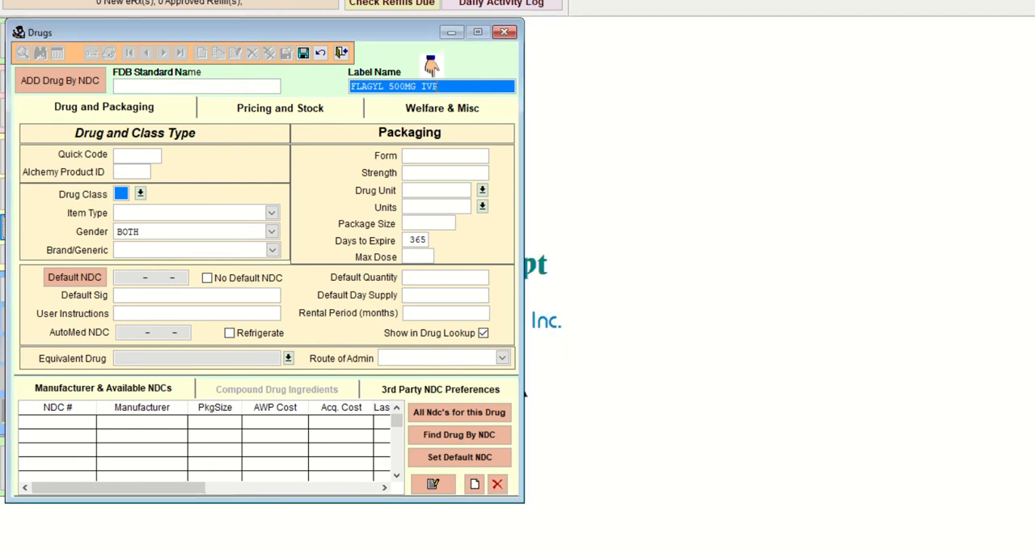
pyautogui.write('12H')
pyautogui.press('Tab')
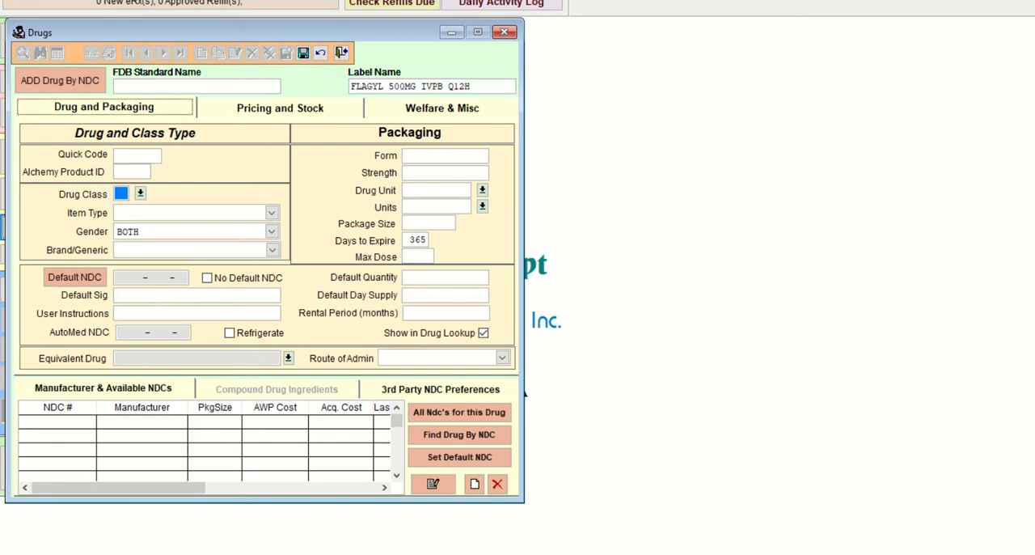
# Step: Enter FLAGYL50 as the new drug's quick code
pyautogui.click(165, 155)
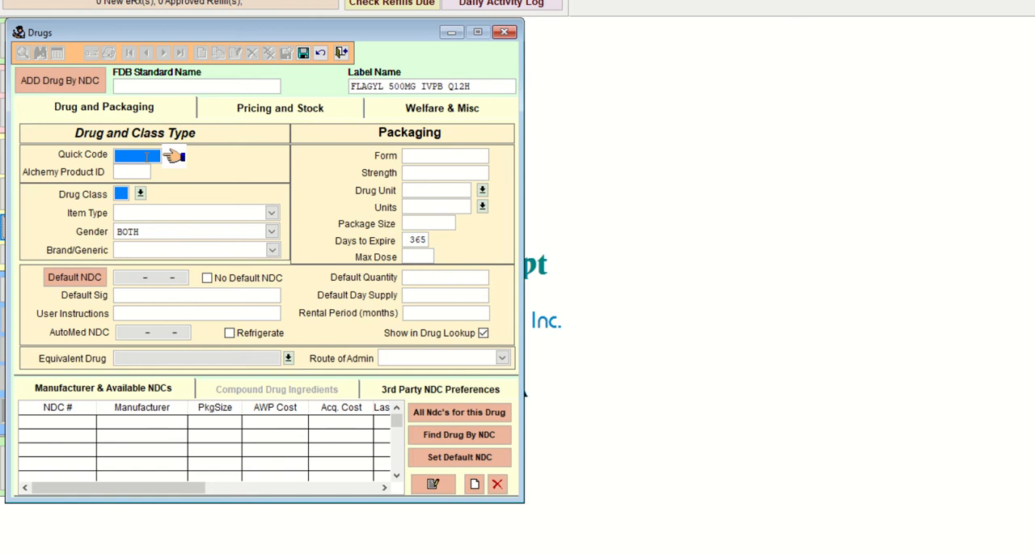
pyautogui.write('FLAGYL50')
pyautogui.press('Tab')
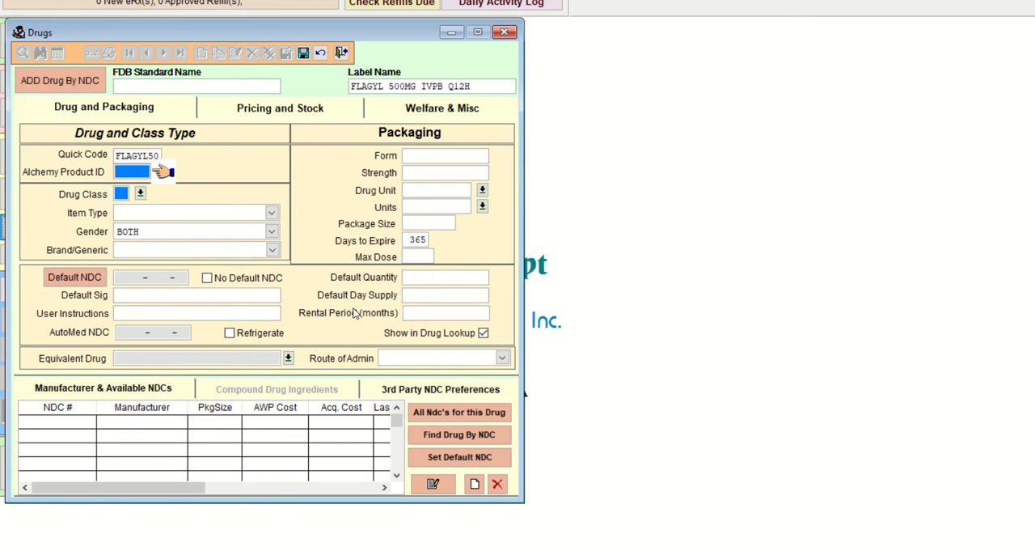
# Step: Recheck the Metronidazole entry in the COM103 Lab 33 HINTS document and change the drug's quick code to FLAGY500
pyautogui.moveTo(623, 554)
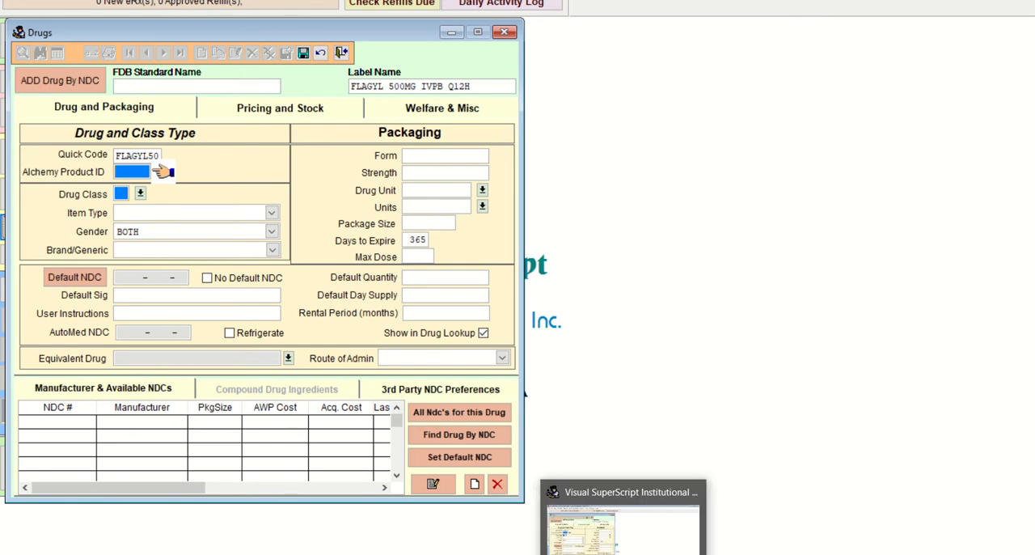
pyautogui.moveTo(575, 554)
pyautogui.click(489, 522)
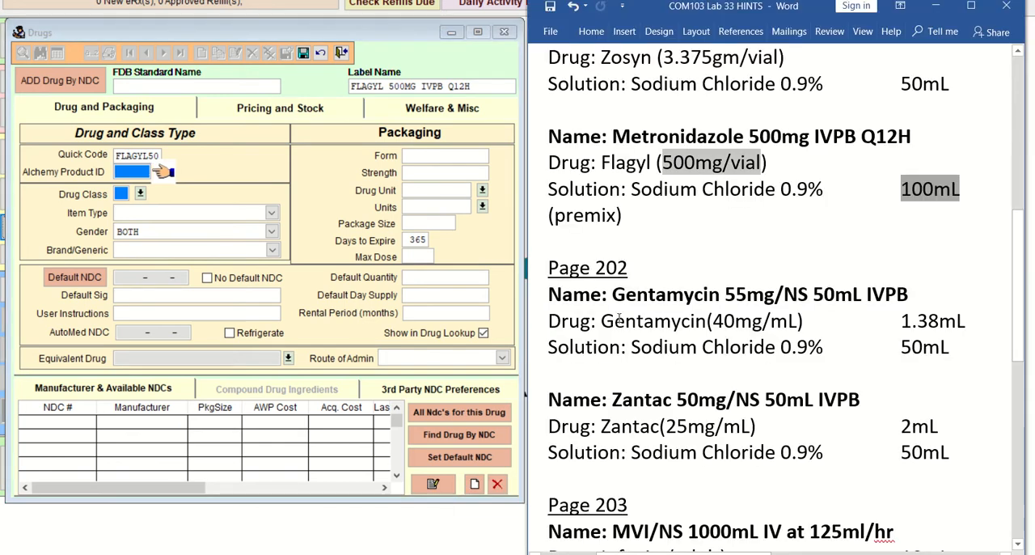
pyautogui.scroll(3, 631, 254)
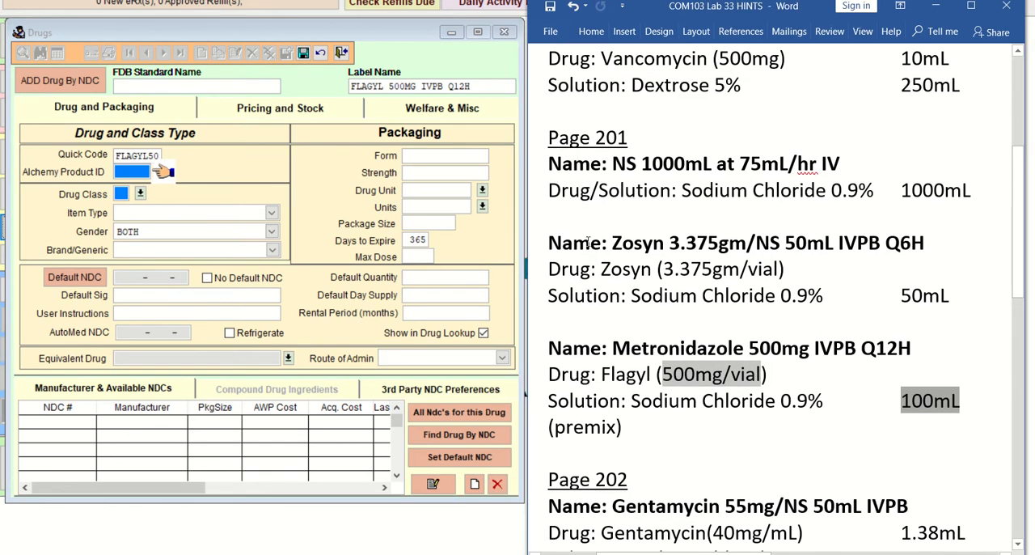
pyautogui.click(718, 441)
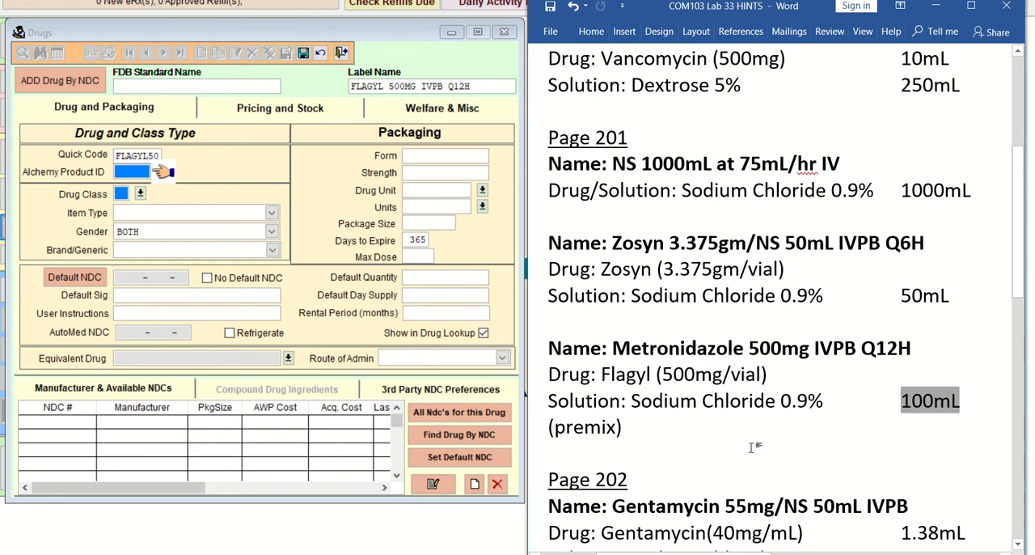
pyautogui.scroll(-4, 753, 448)
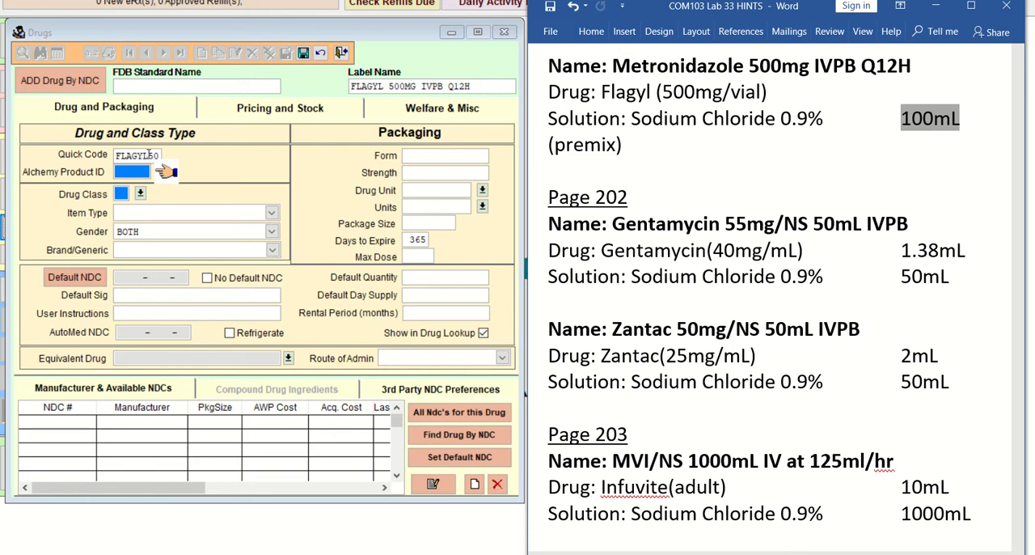
pyautogui.click(150, 155)
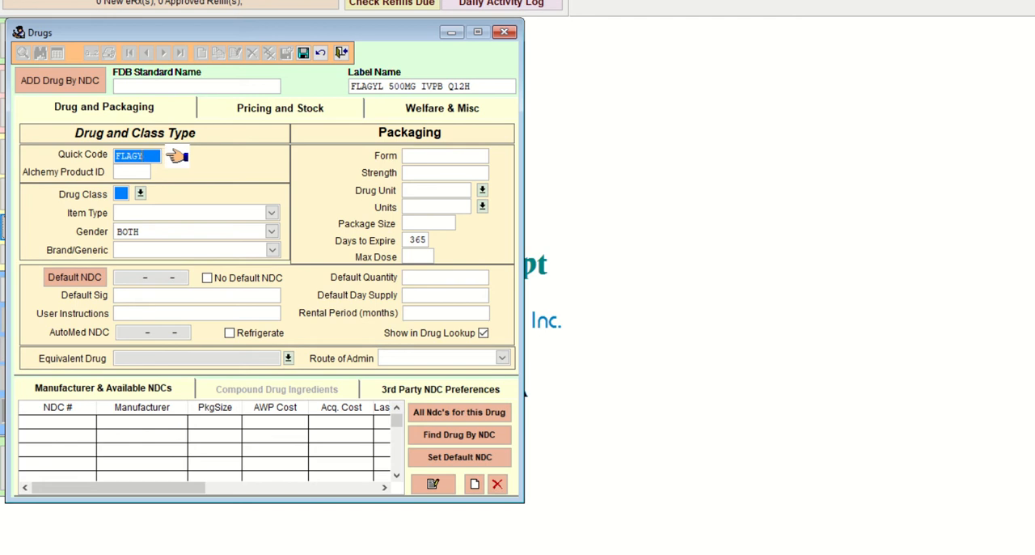
pyautogui.press('Tab')
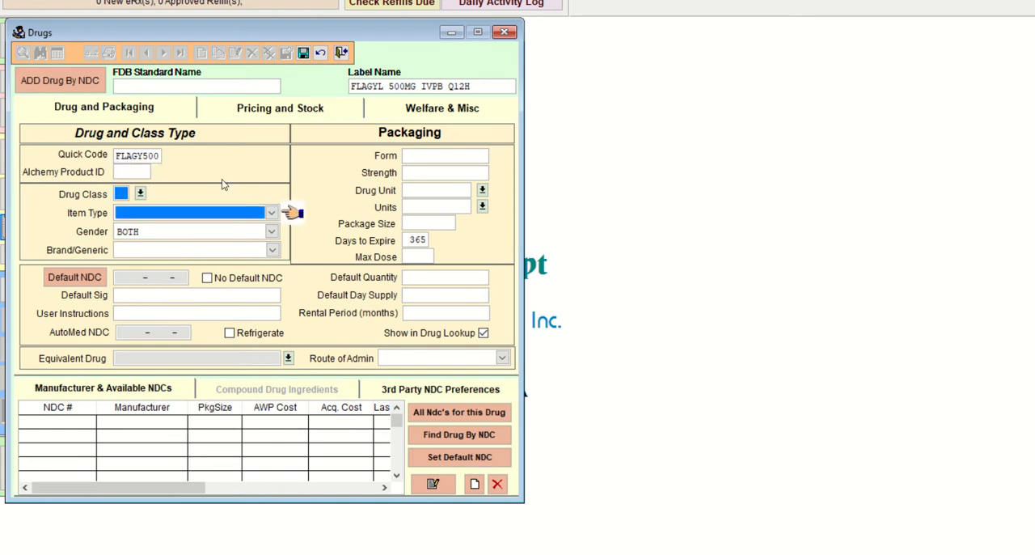
# Step: Set the Flagyl record's drug class to RX and its item type to Compound
pyautogui.click(140, 193)
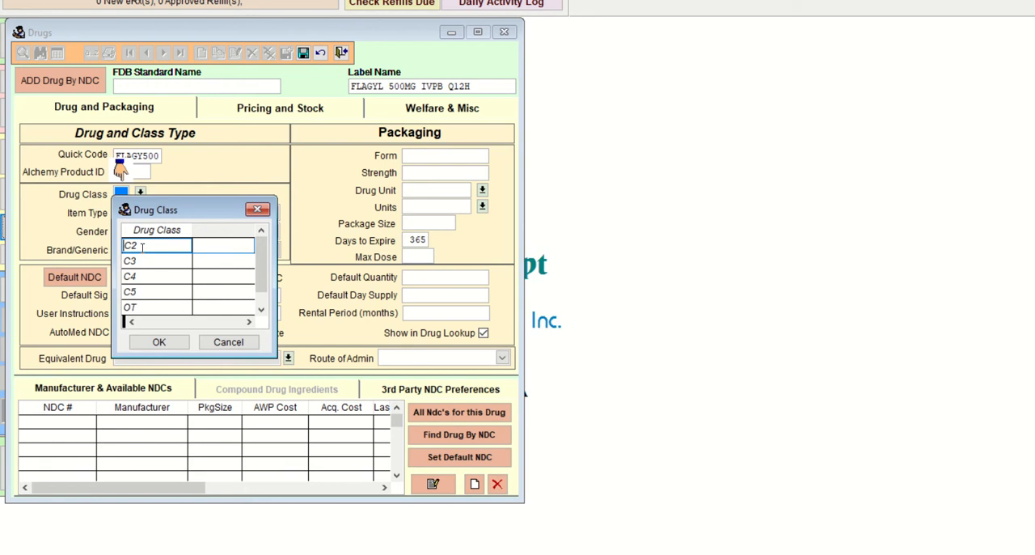
pyautogui.scroll(-1, 261, 284)
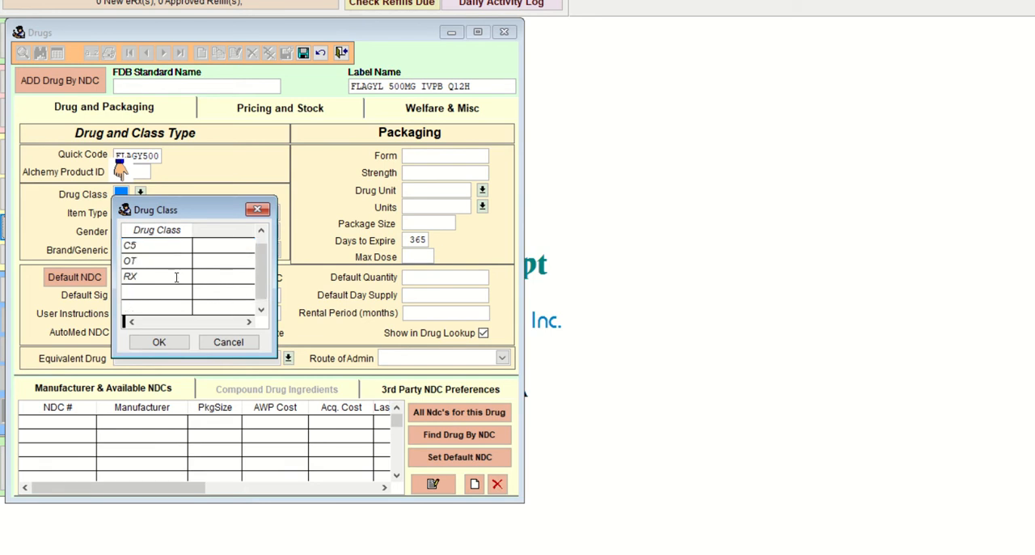
pyautogui.click(171, 276)
pyautogui.click(183, 338)
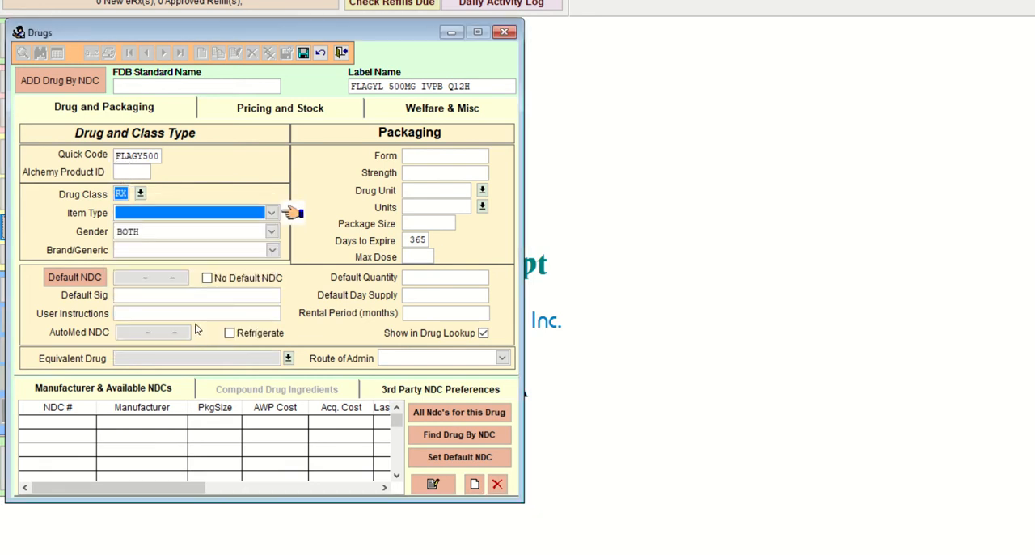
pyautogui.click(273, 214)
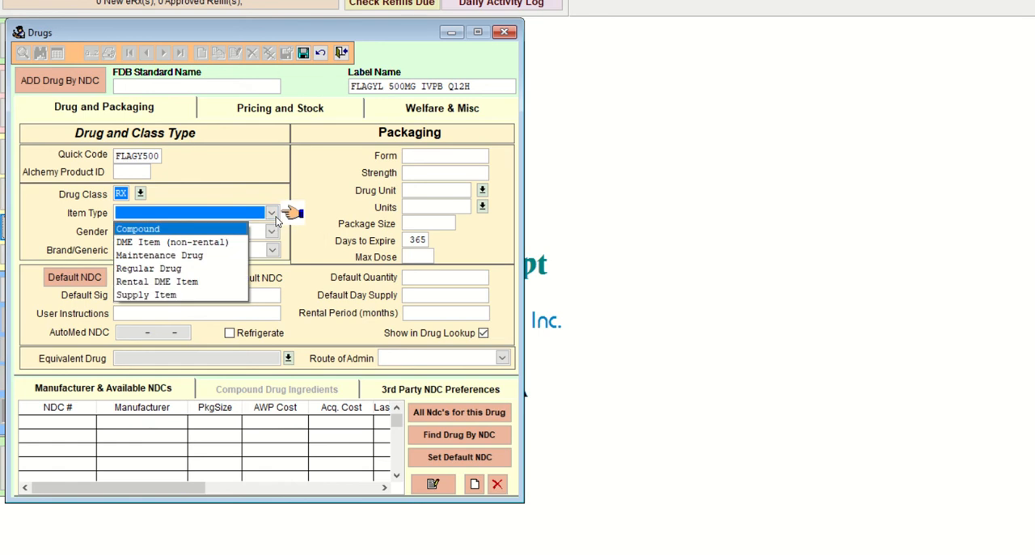
pyautogui.click(221, 209)
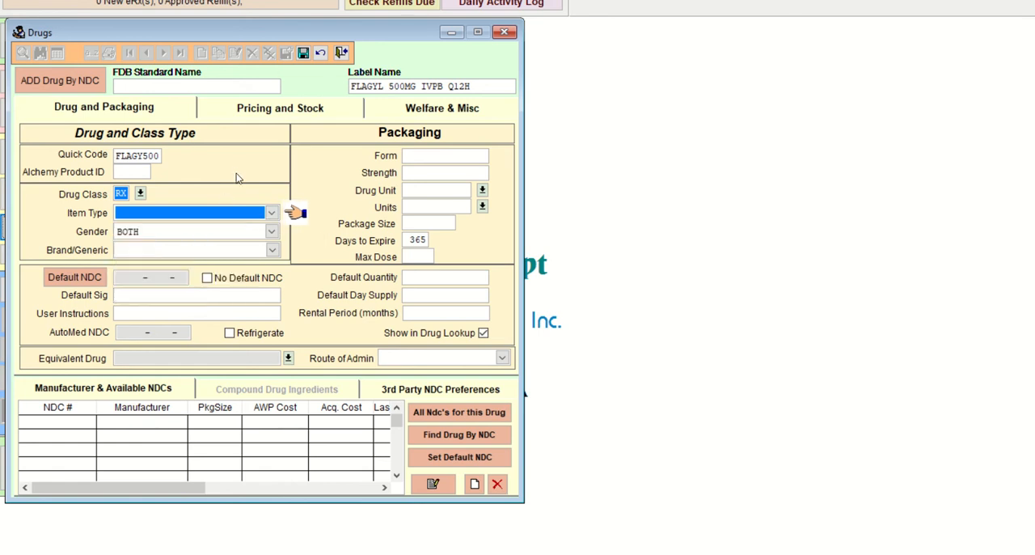
pyautogui.click(273, 214)
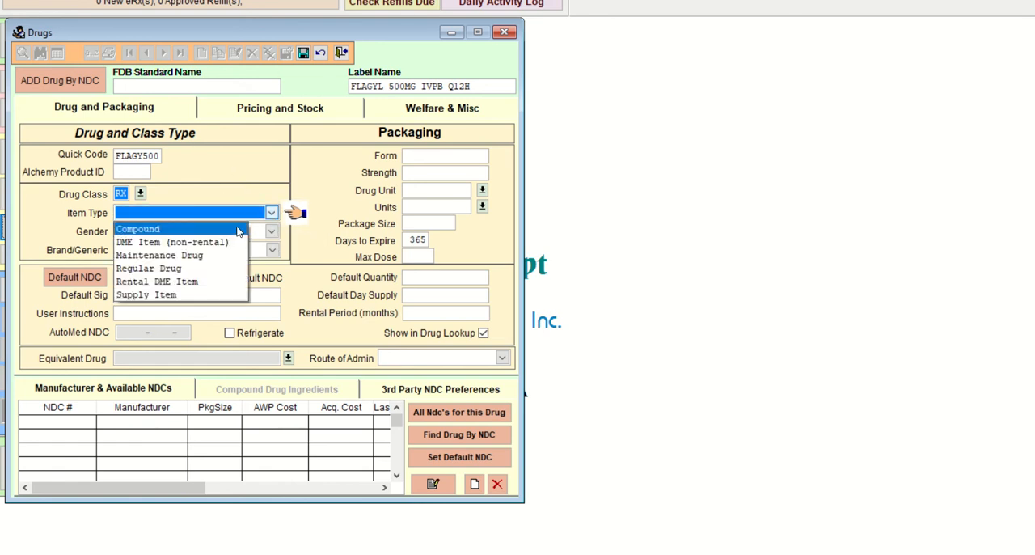
pyautogui.click(239, 230)
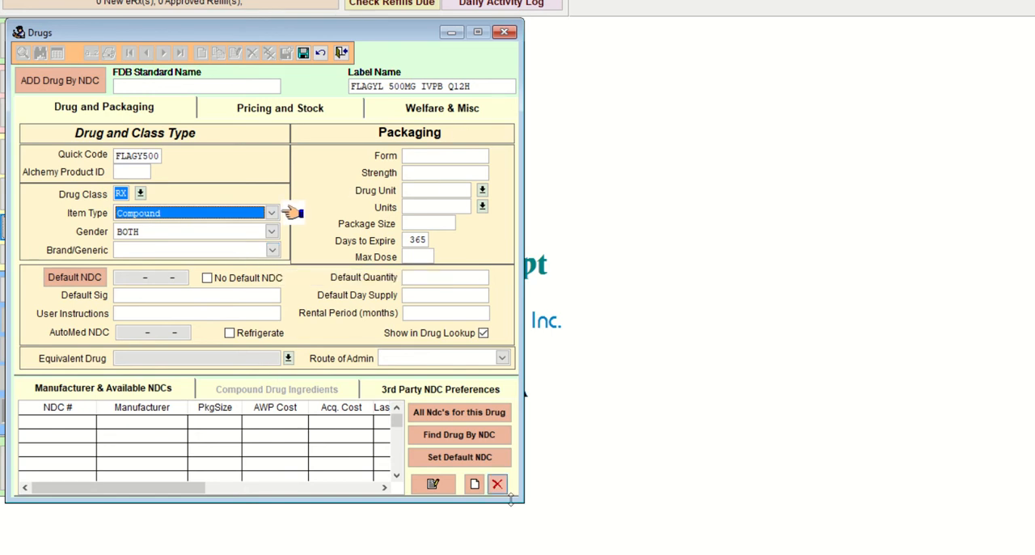
# Step: Review the Metronidazole 500mg IVPB Q12H name in the COM103 Lab 33 HINTS document and set the Flagyl record's Brand/Generic to Generic
pyautogui.click(584, 554)
pyautogui.click(497, 521)
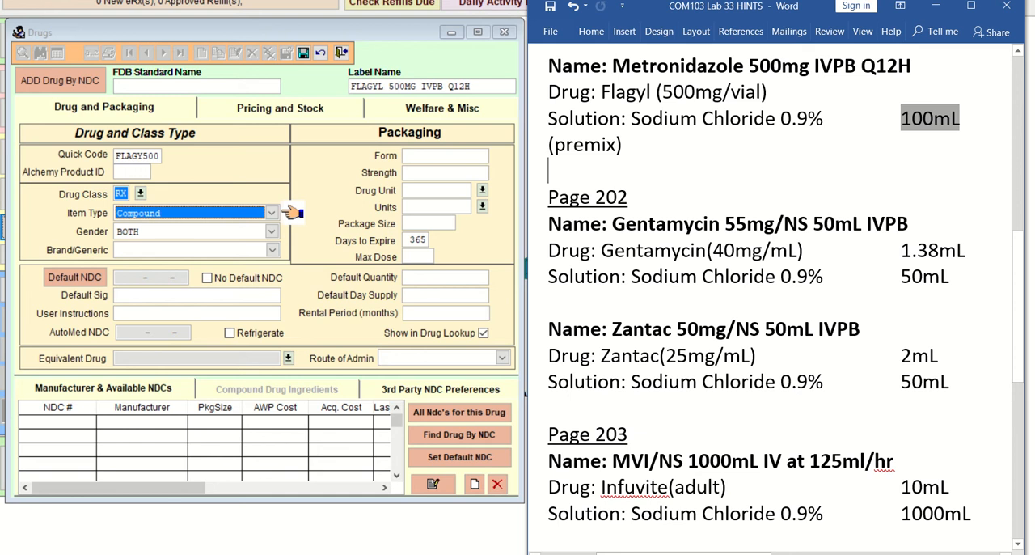
pyautogui.click(750, 65)
pyautogui.moveTo(787, 63); pyautogui.dragTo(912, 65)
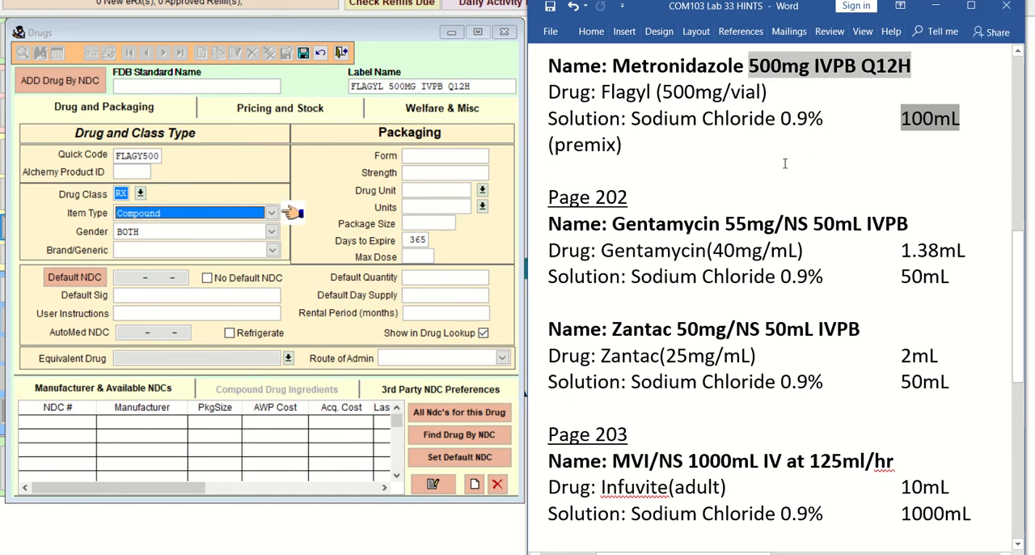
pyautogui.moveTo(750, 65); pyautogui.dragTo(911, 66)
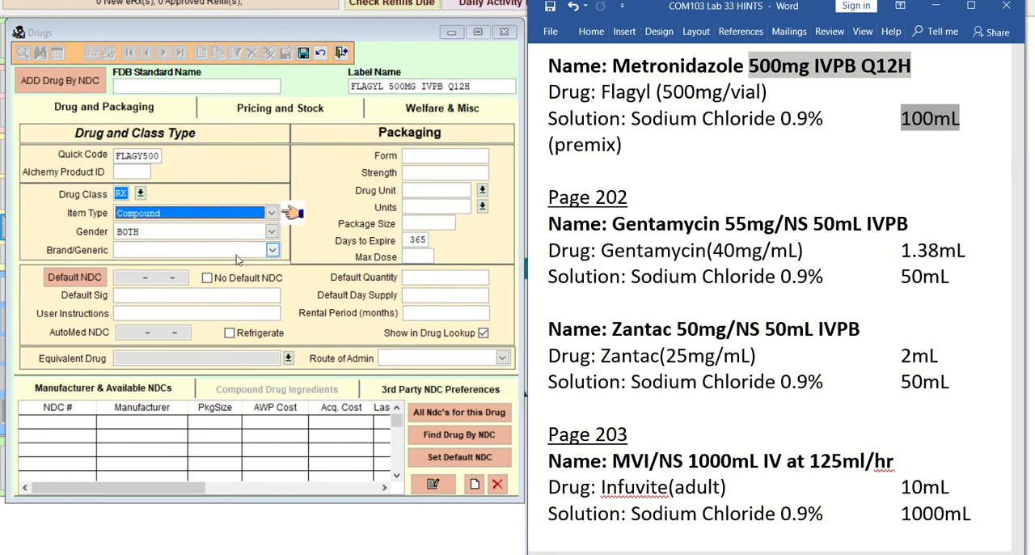
pyautogui.click(272, 251)
pyautogui.click(226, 278)
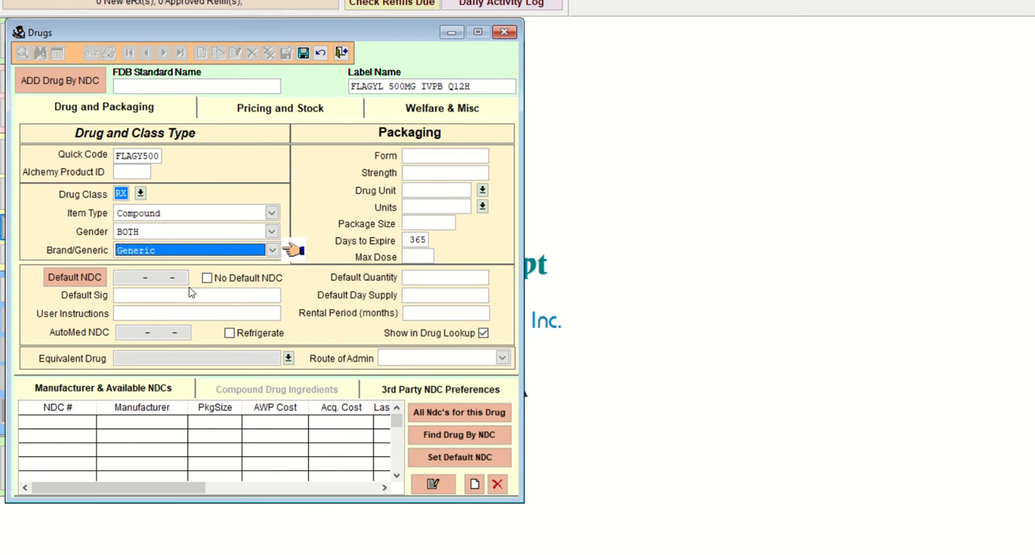
# Step: Enter INFUSE IVPB Q12H as the drug's default sig
pyautogui.click(174, 296)
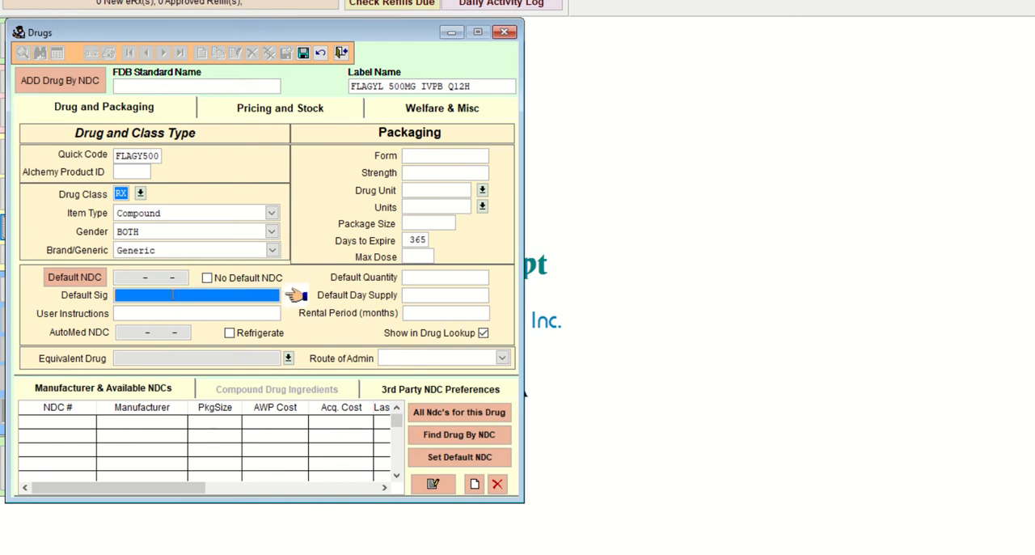
pyautogui.write('INFUSE IVPB Q12H')
# Step: Enter IVPB as the drug's form and 500MG as its strength
pyautogui.press('Tab')
pyautogui.press('Tab')
pyautogui.press('Tab')
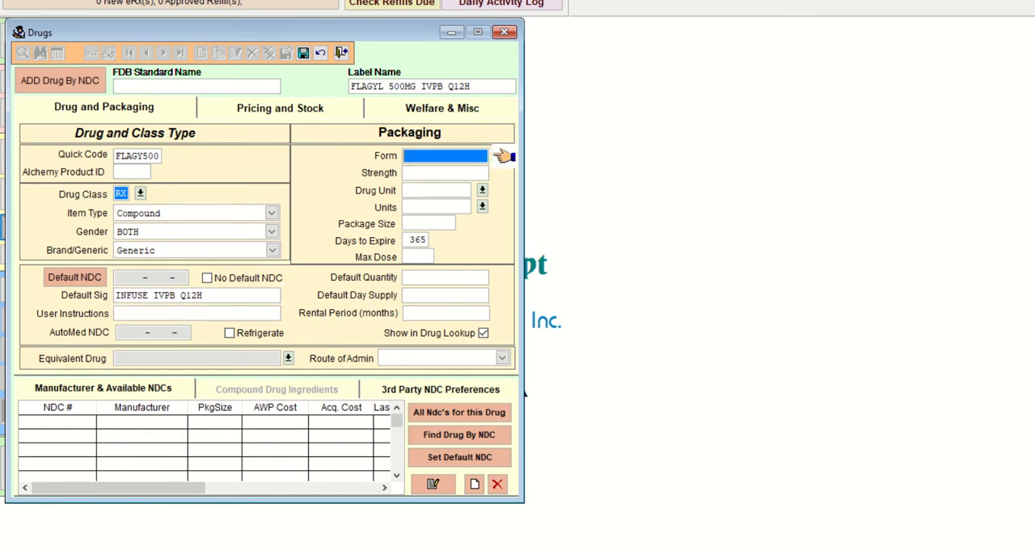
pyautogui.write('IVPB')
pyautogui.press('Tab')
pyautogui.write('500MG')
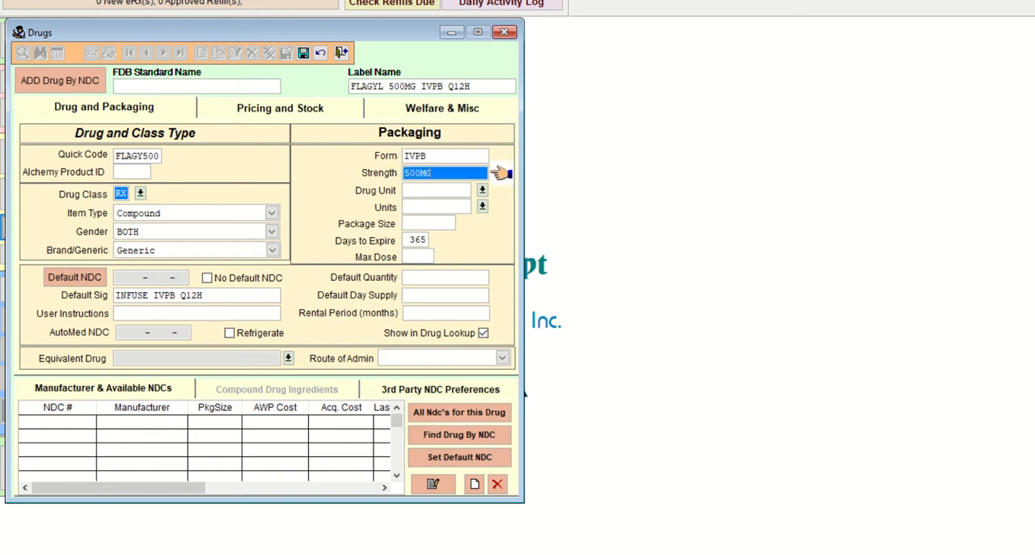
# Step: Set both the drug unit and the units of the Flagyl record to ML
pyautogui.press('Tab')
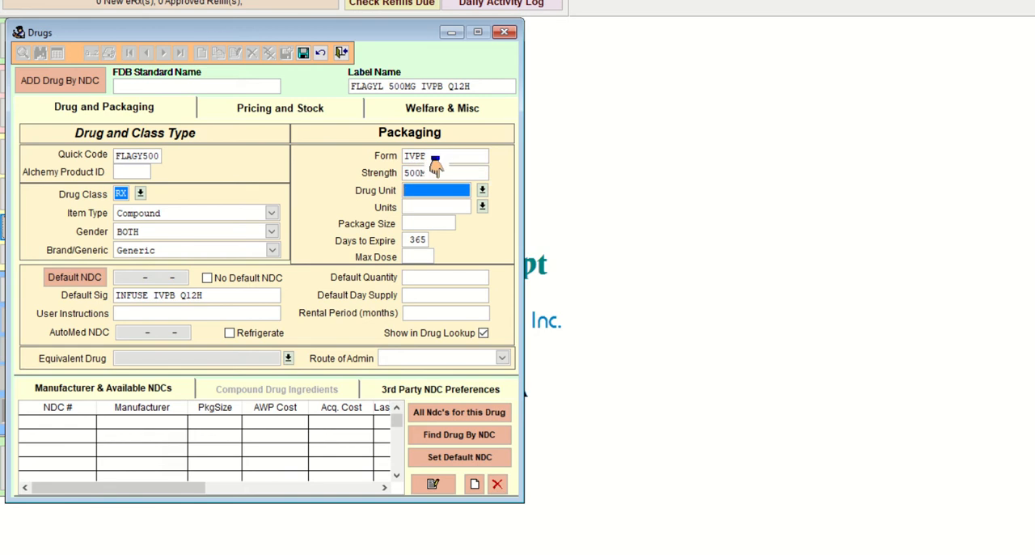
pyautogui.write('ML')
pyautogui.press('Tab')
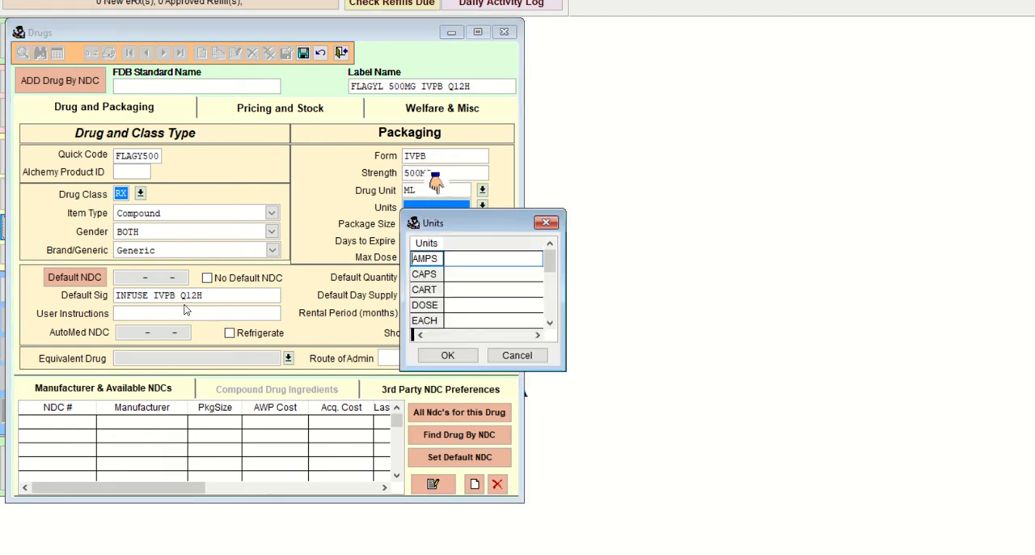
pyautogui.write('ml')
pyautogui.press('Return')
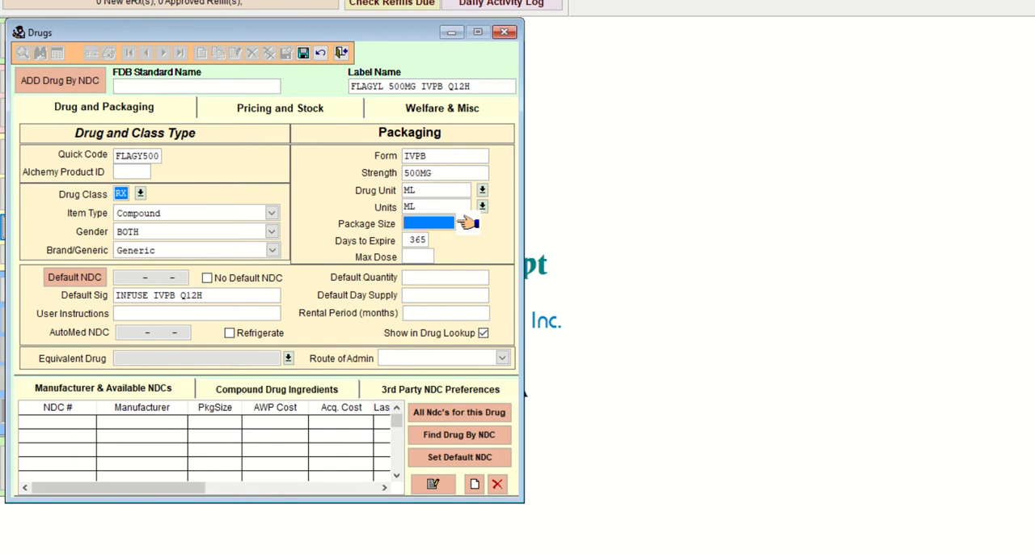
# Step: Check the Metronidazole premix solution volume in the COM103 Lab 33 HINTS document and set the drug's package size to 100
pyautogui.click(587, 554)
pyautogui.click(503, 525)
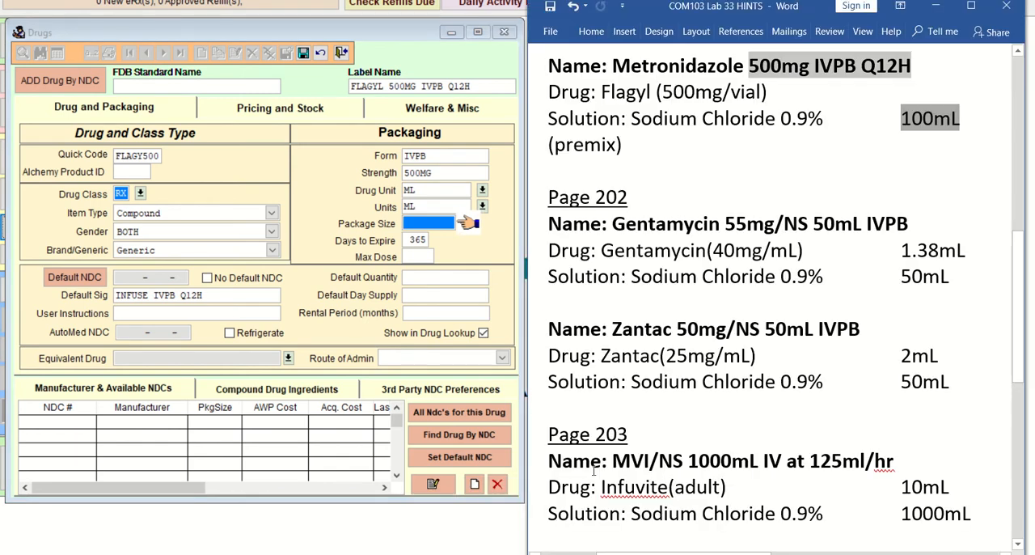
pyautogui.click(908, 136)
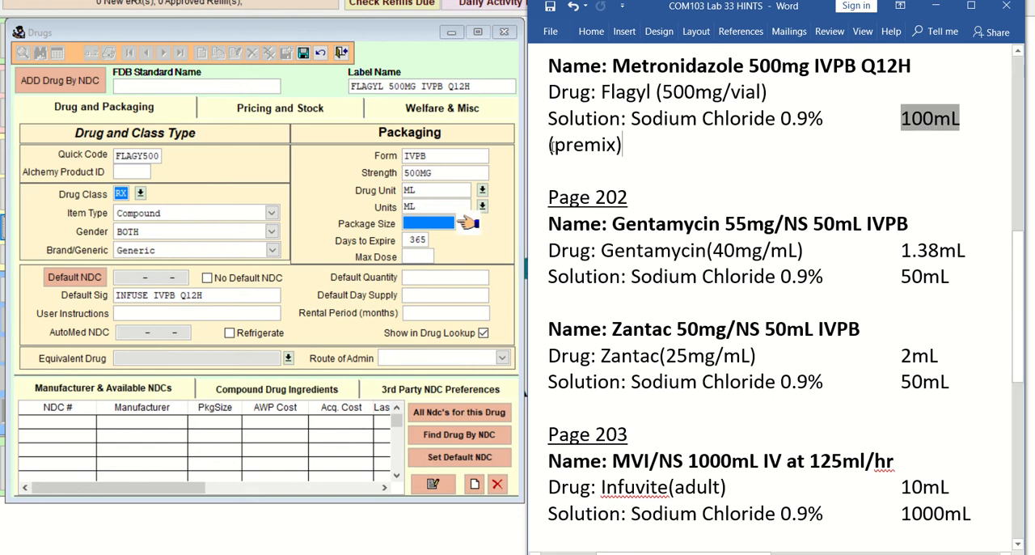
pyautogui.moveTo(555, 146); pyautogui.dragTo(619, 146)
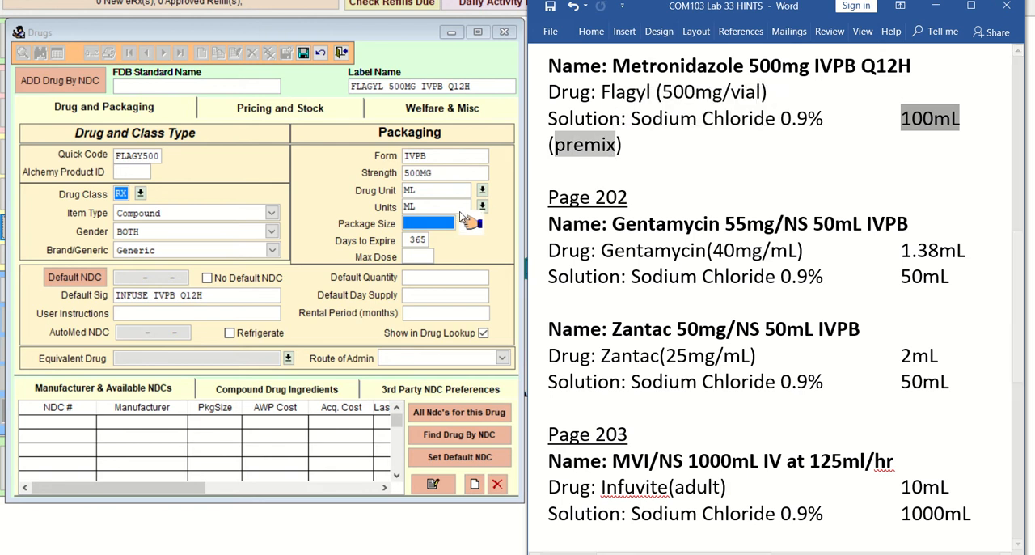
pyautogui.click(418, 231)
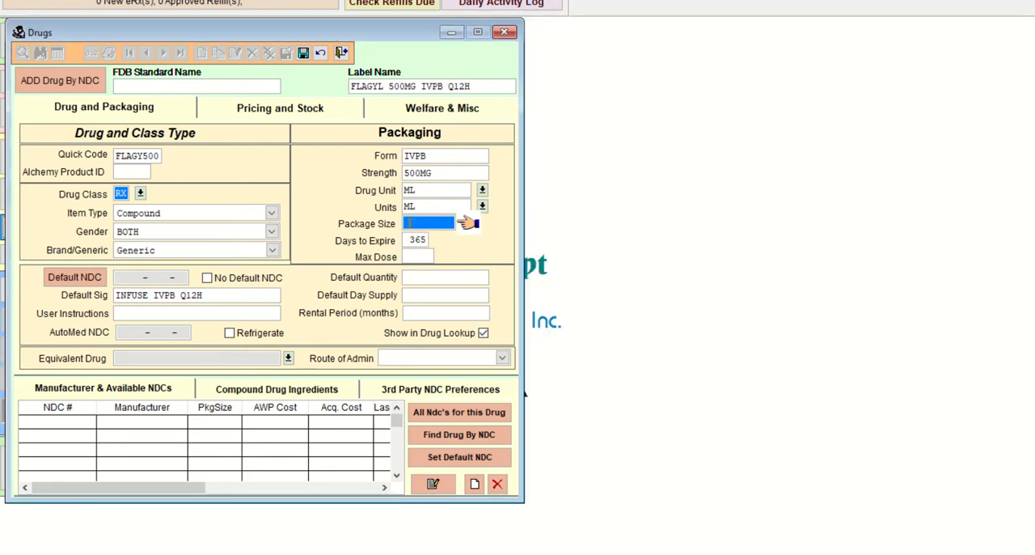
pyautogui.write('100')
# Step: Set the drug's days to expire to 1 and save the Flagyl record
pyautogui.press('Tab')
pyautogui.write('1')
pyautogui.press('Tab')
pyautogui.press('Tab')
pyautogui.press('Tab')
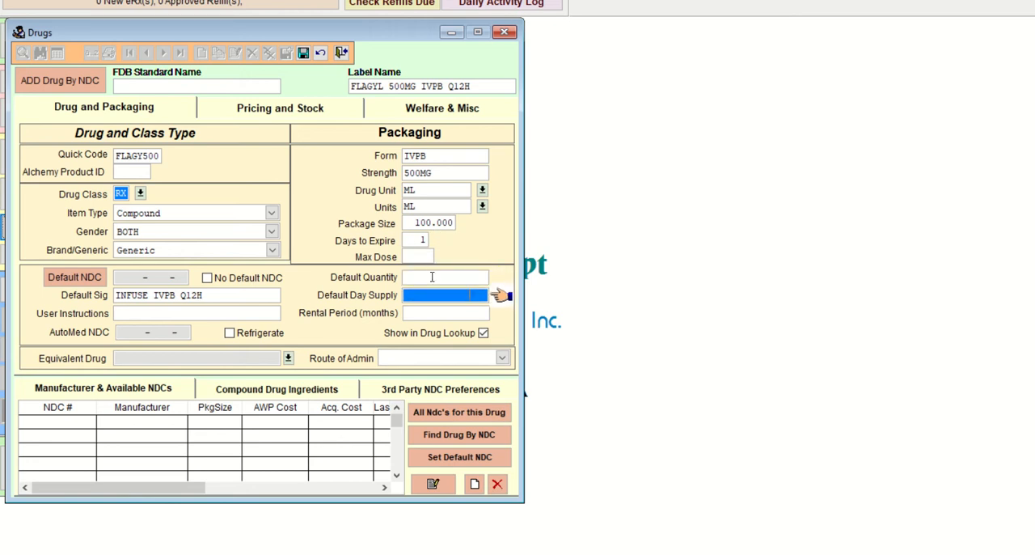
pyautogui.click(303, 53)
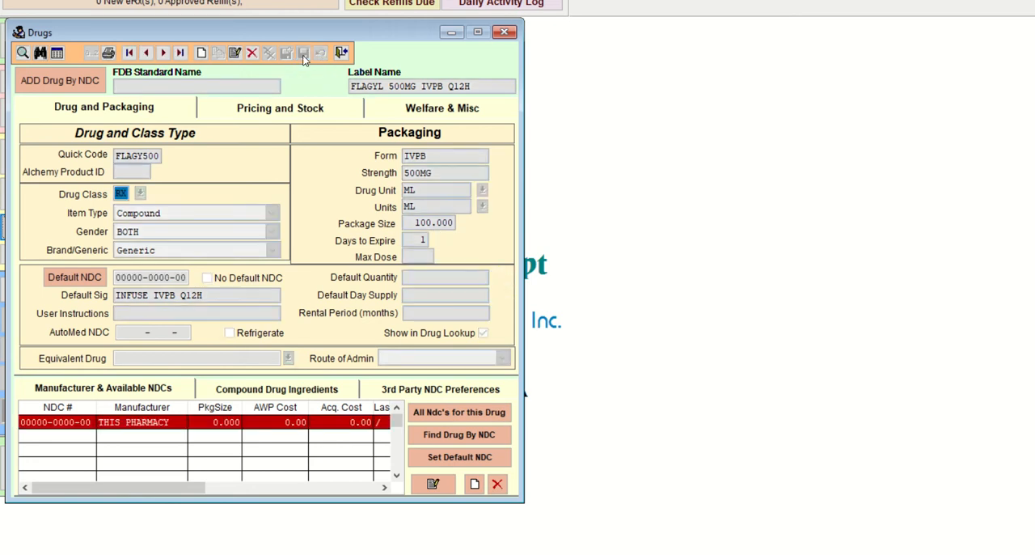
# Step: Start a new compound ingredient for the Flagyl record and search the drug name lookup for METR
pyautogui.click(305, 391)
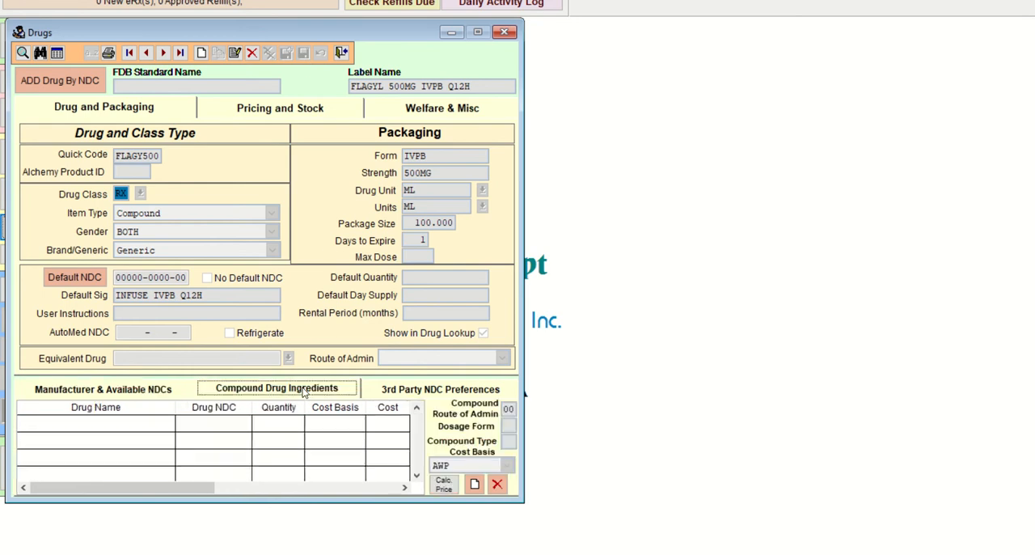
pyautogui.click(474, 483)
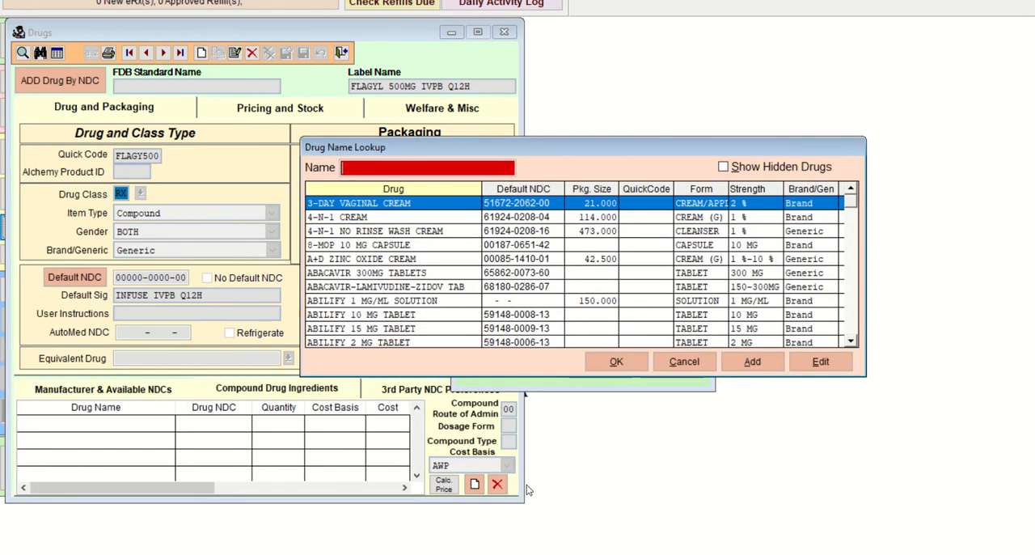
pyautogui.write('METR')
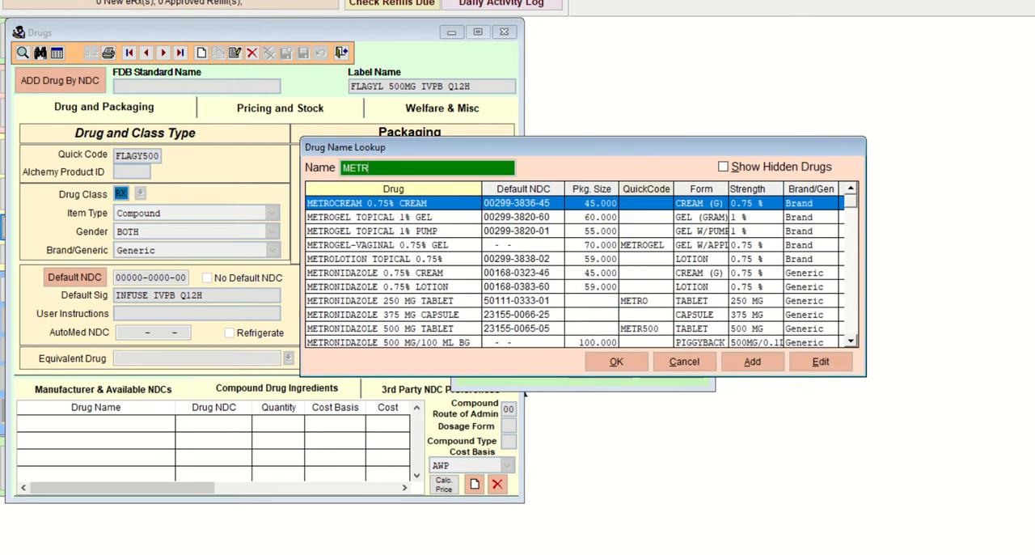
# Step: Choose METRONIDAZOLE 500 MG/100 ML BG as the compound's ingredient
pyautogui.press('Down')
pyautogui.press('Down')
pyautogui.press('Down')
pyautogui.press('Down')
pyautogui.press('Down')
pyautogui.press('Down')
pyautogui.press('Down')
pyautogui.press('Down')
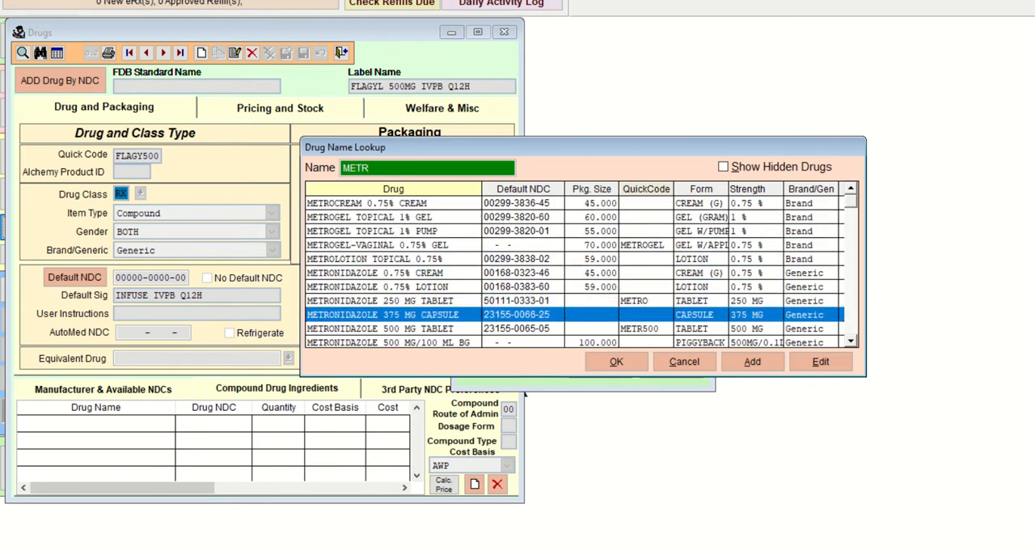
pyautogui.press('Down')
pyautogui.press('Down')
pyautogui.press('Down')
pyautogui.press('Down')
pyautogui.press('Down')
pyautogui.press('Down')
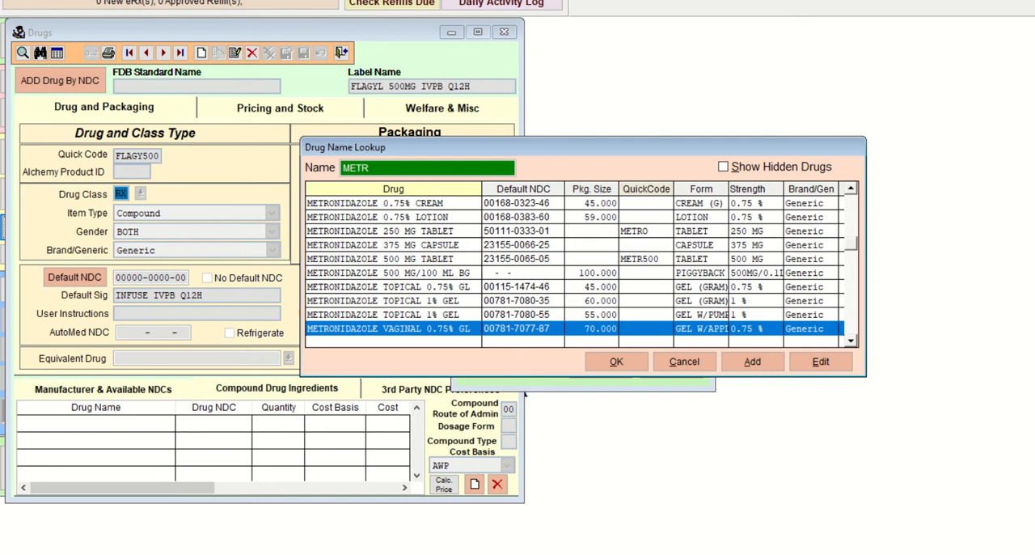
pyautogui.press('Up')
pyautogui.press('Up')
pyautogui.press('Up')
pyautogui.press('Up')
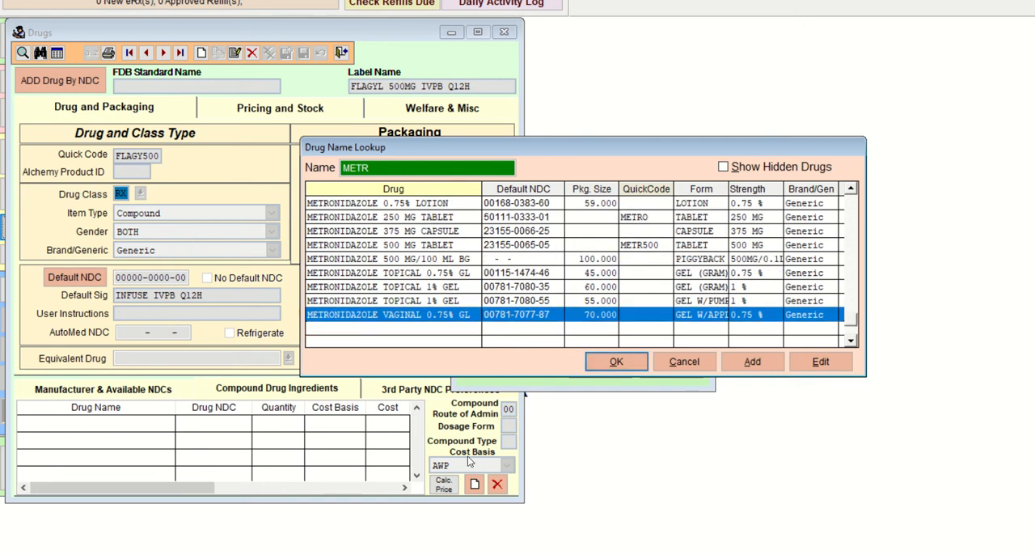
pyautogui.press('Up')
pyautogui.press('Up')
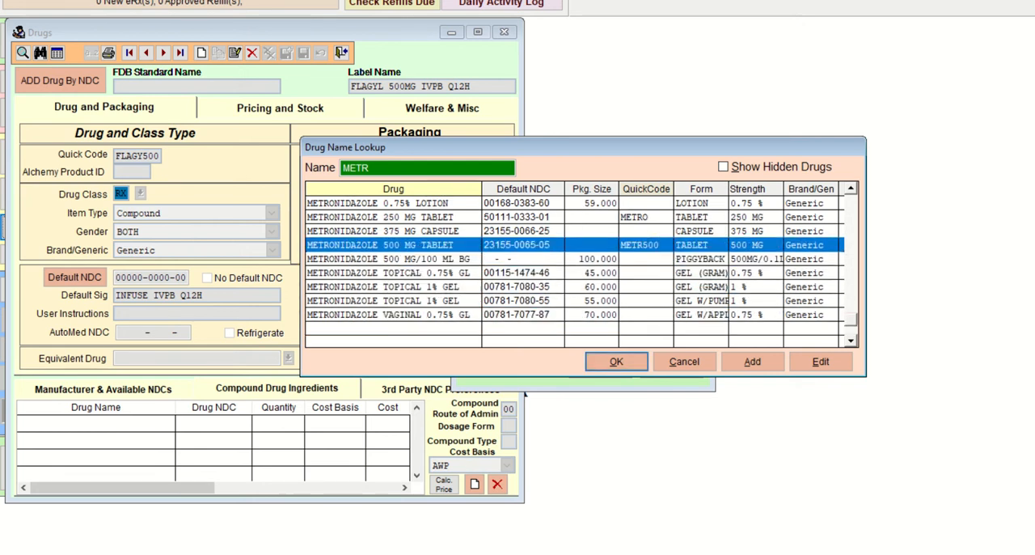
pyautogui.press('Down')
pyautogui.press('Down')
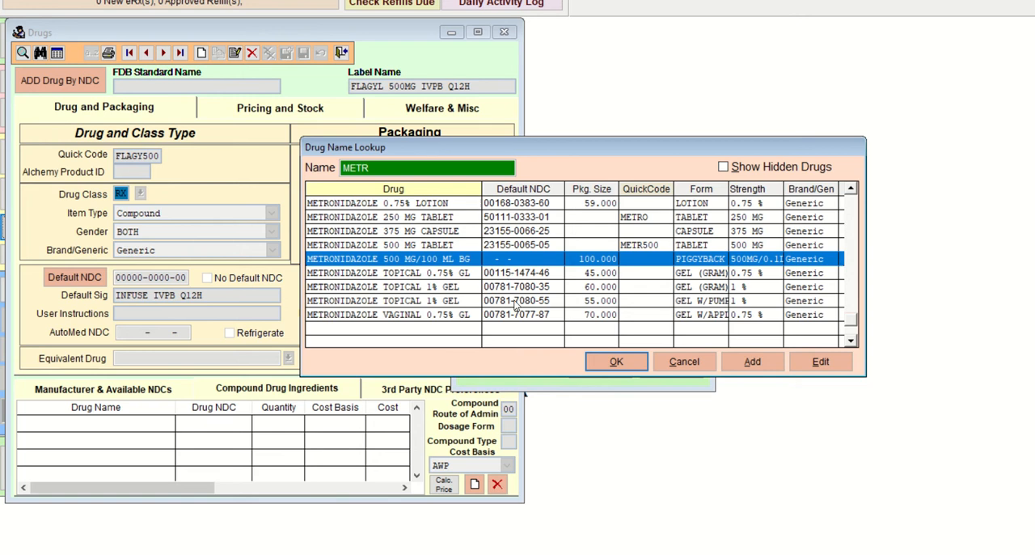
pyautogui.click(629, 366)
pyautogui.press('Return')
pyautogui.press('Return')
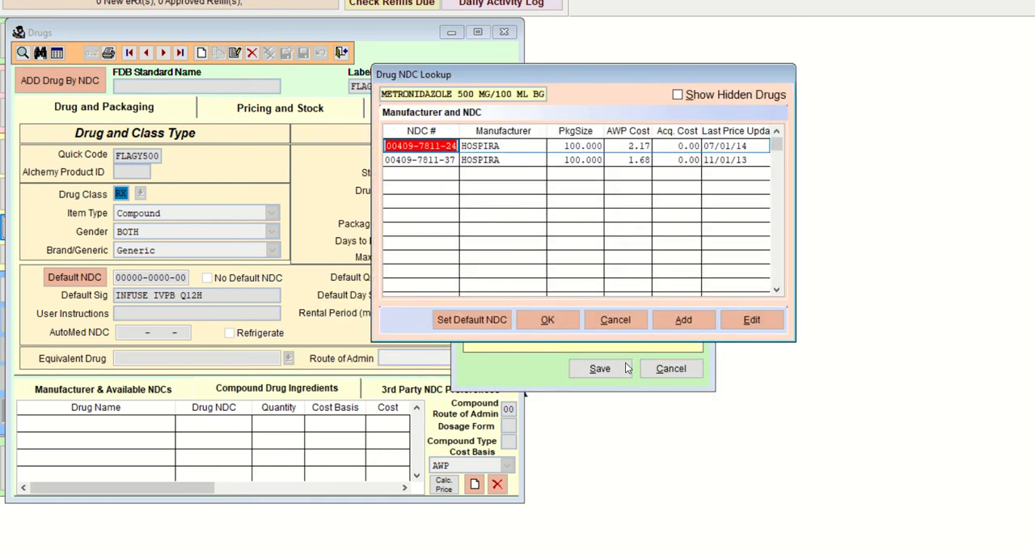
pyautogui.press('Return')
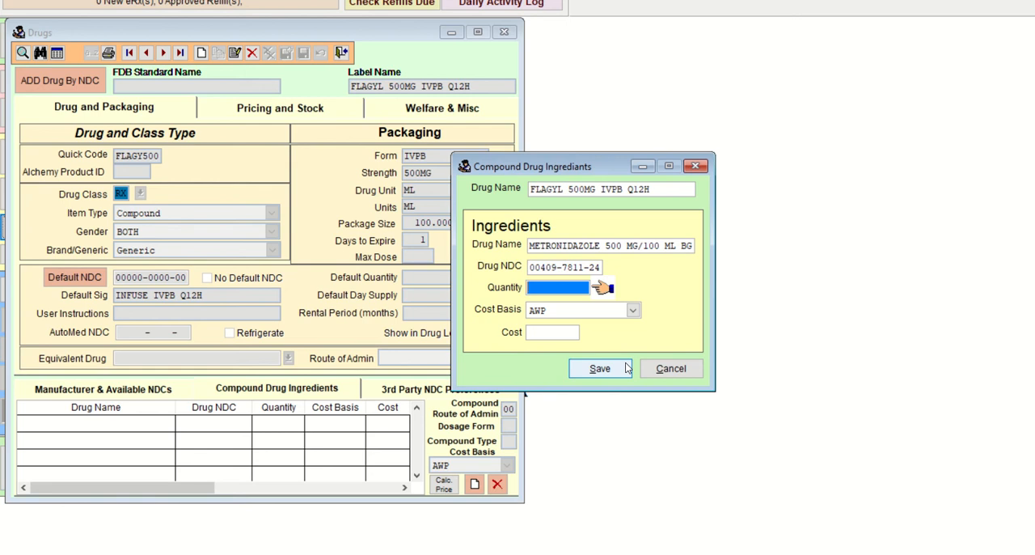
pyautogui.write('100')
pyautogui.press('Return')
pyautogui.press('Return')
pyautogui.press('Return')
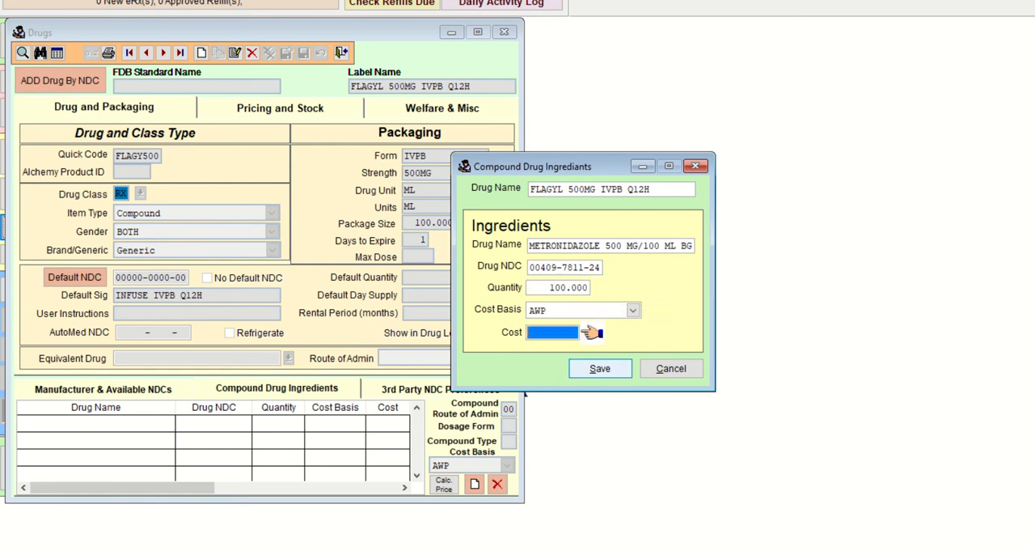
pyautogui.click(625, 368)
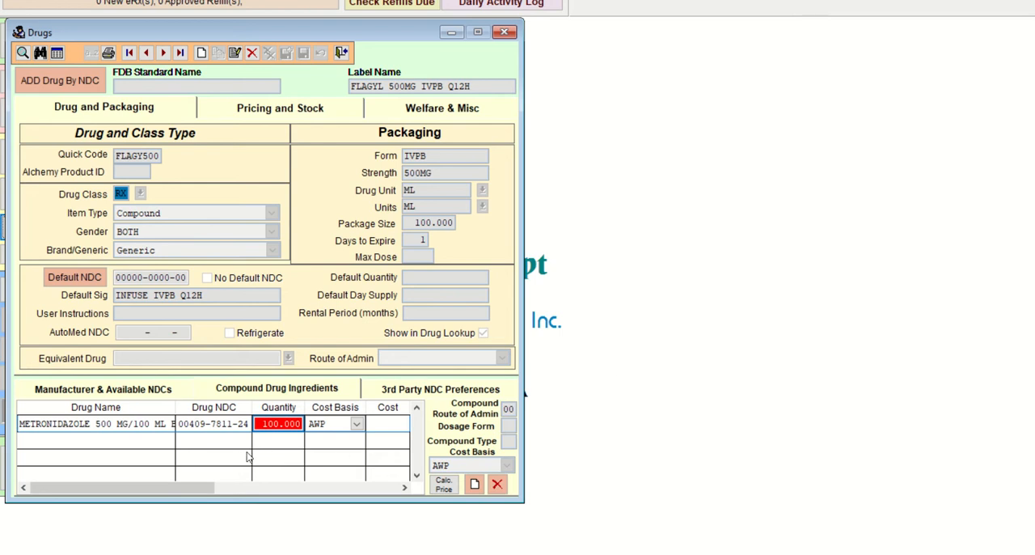
# Step: Review the compound entries for pages 202 and 203 in the COM103 Lab 33 HINTS document
pyautogui.click(239, 423)
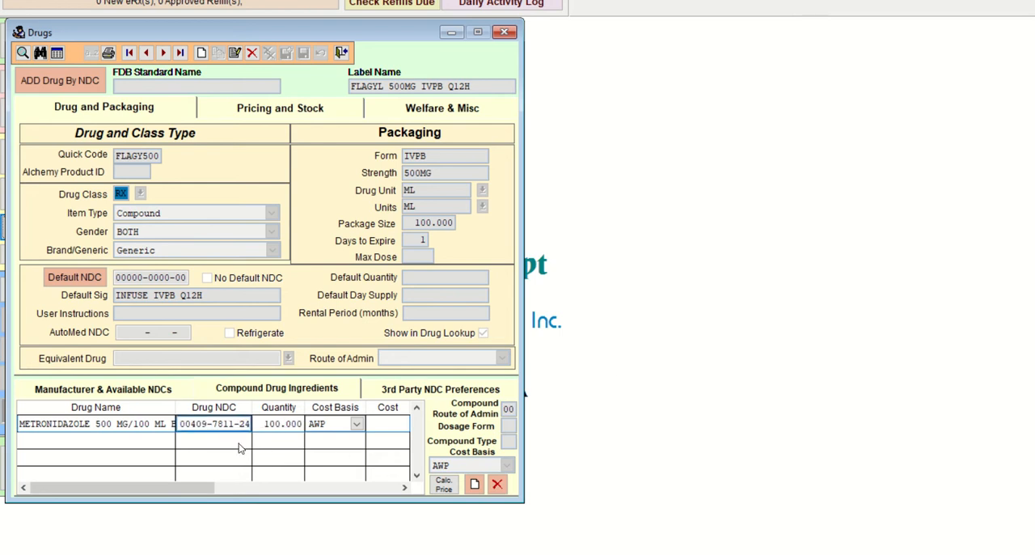
pyautogui.press('Tab')
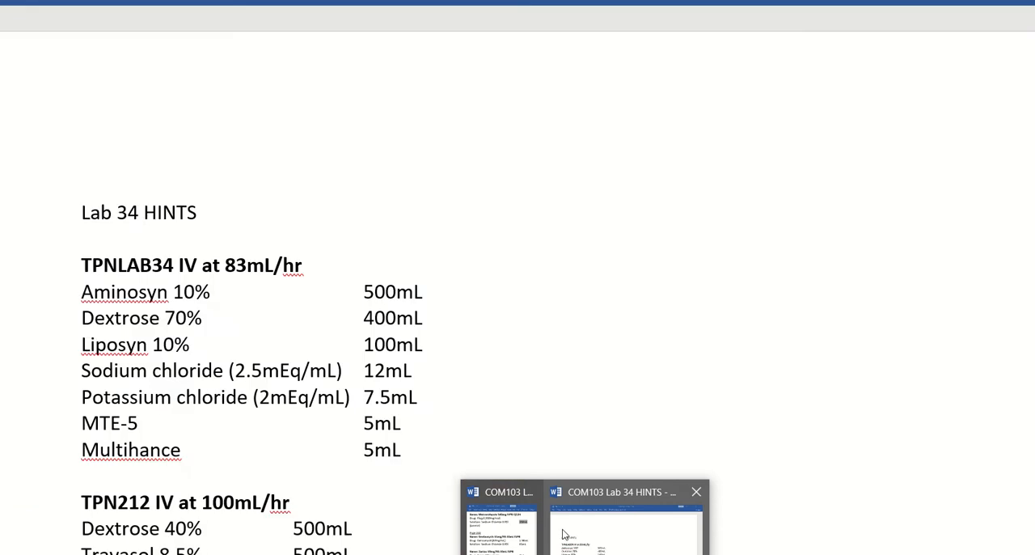
pyautogui.click(498, 518)
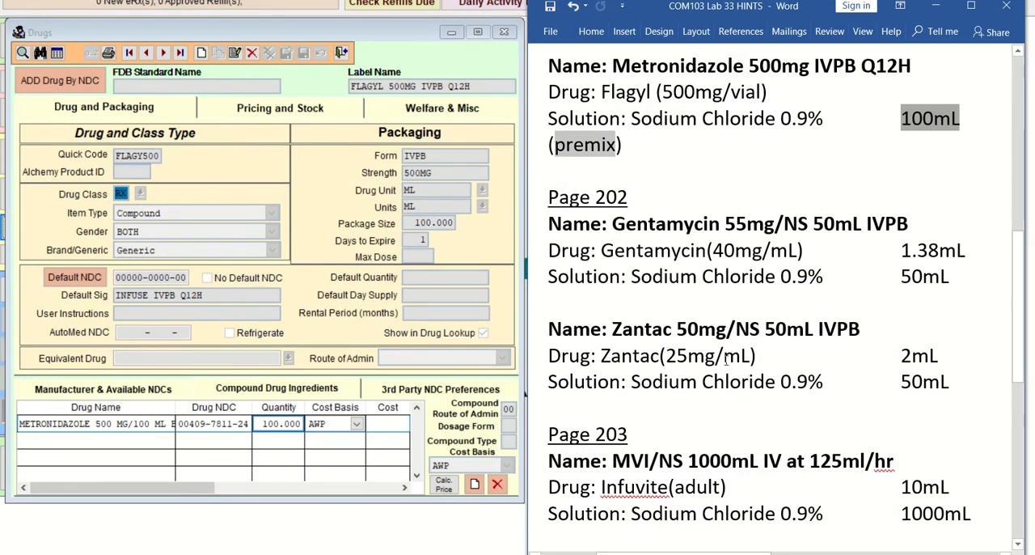
pyautogui.scroll(-3, 739, 354)
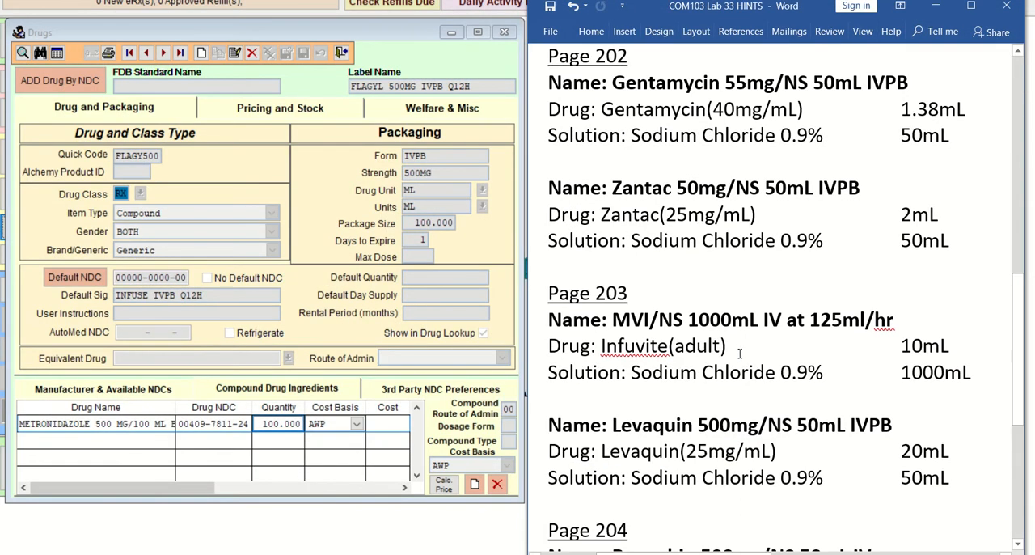
pyautogui.scroll(1, 739, 354)
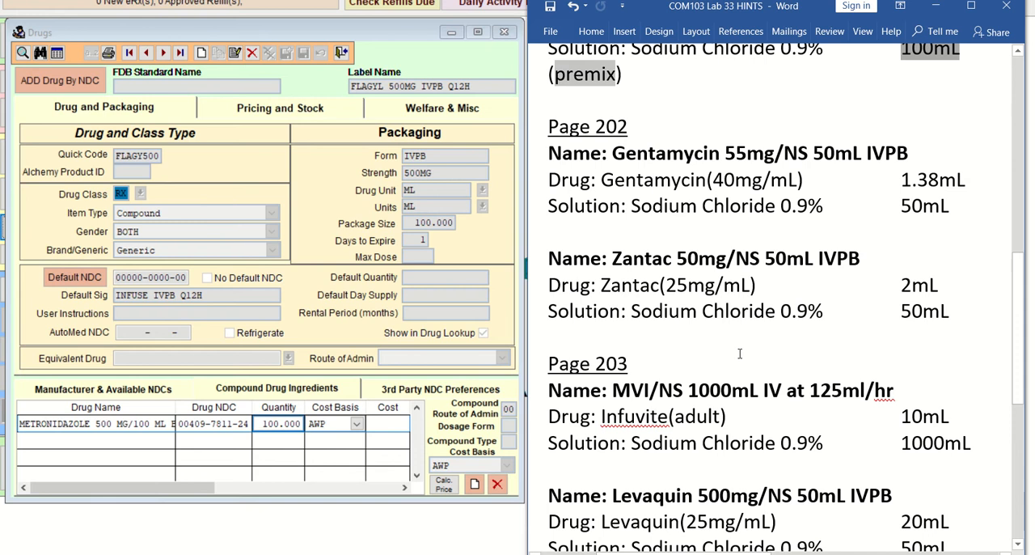
pyautogui.scroll(-1, 739, 354)
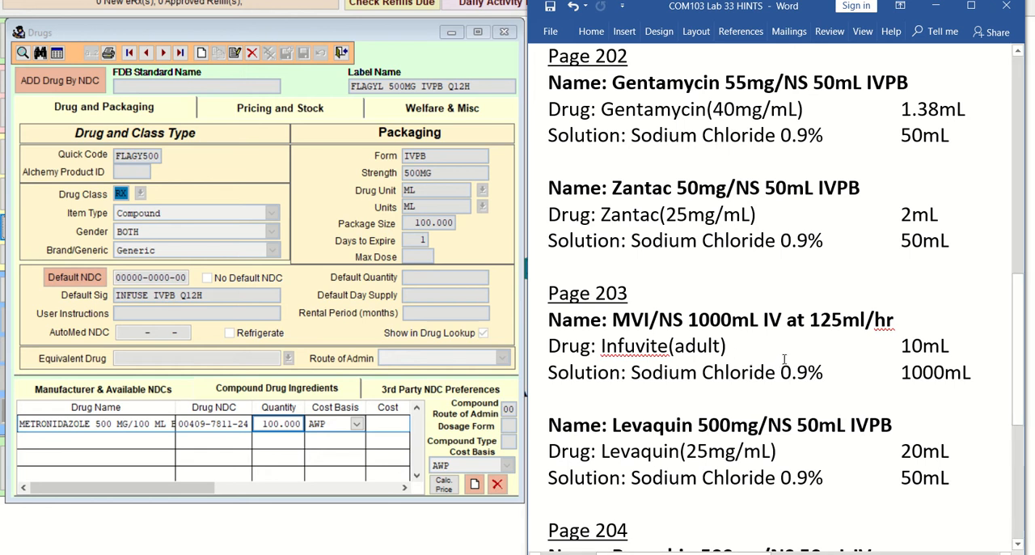
pyautogui.scroll(3, 783, 359)
pyautogui.click(713, 177)
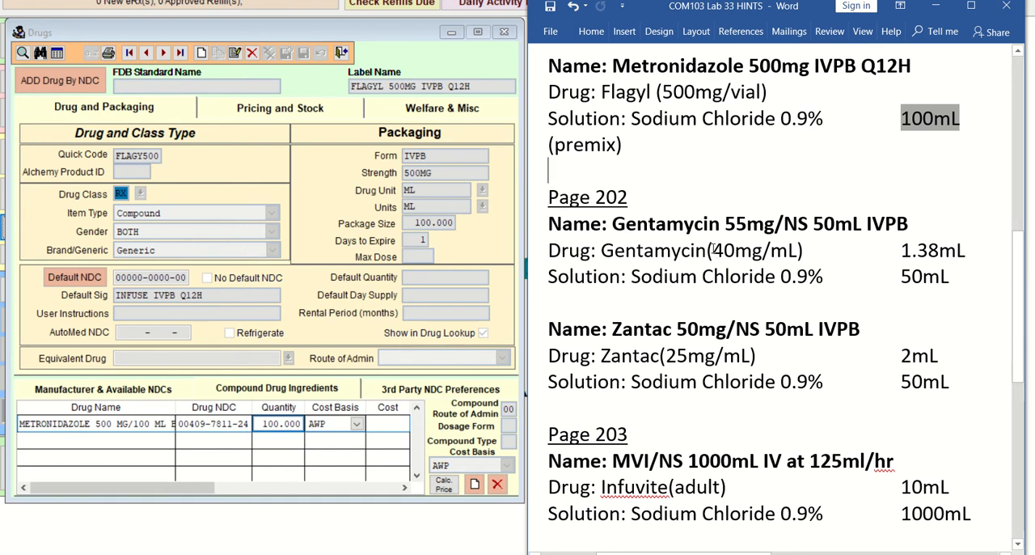
# Step: Examine the Gentamycin concentration, drug volume, dose and solution volume under page 202 in the hints document
pyautogui.moveTo(713, 252); pyautogui.dragTo(800, 251)
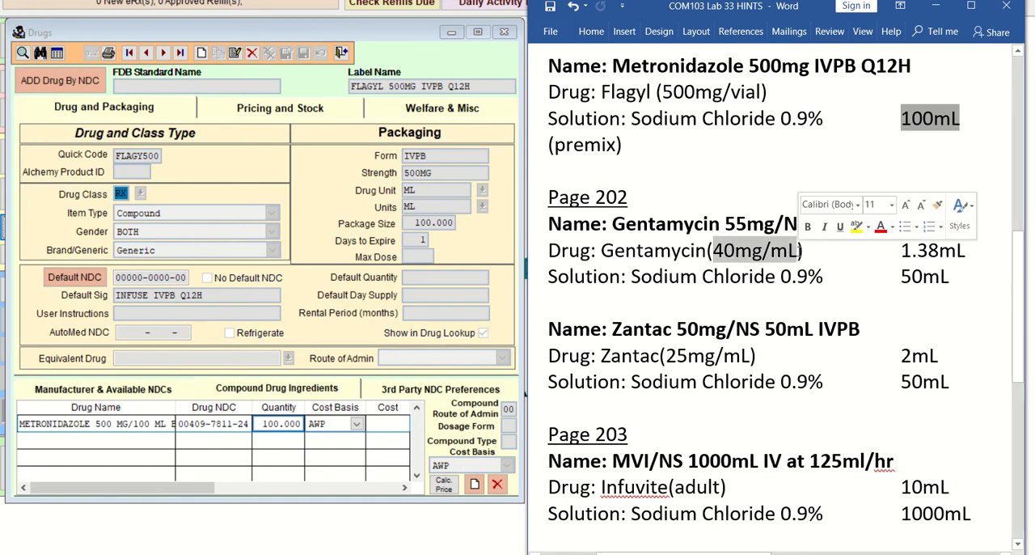
pyautogui.click(902, 274)
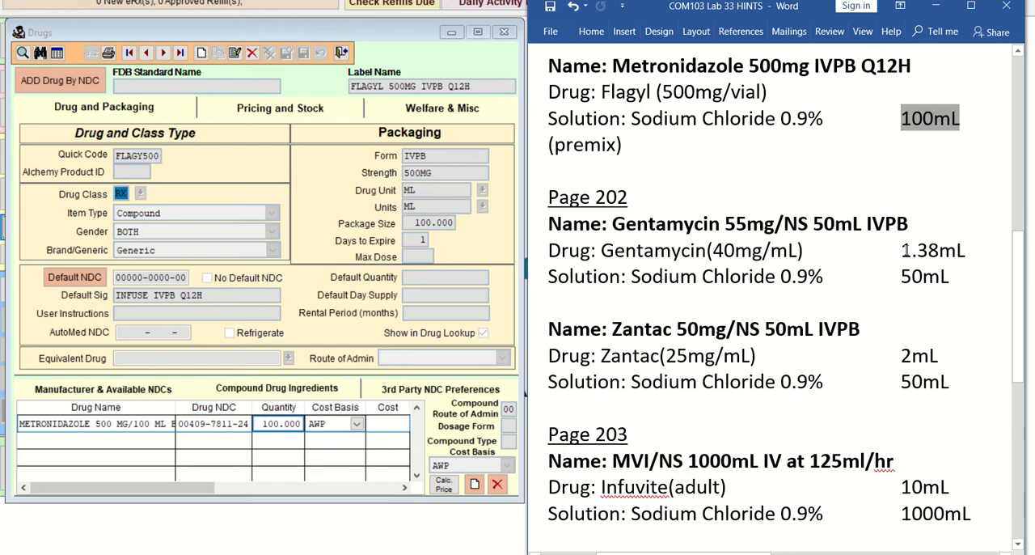
pyautogui.moveTo(901, 251); pyautogui.dragTo(965, 250)
pyautogui.click(889, 275)
pyautogui.moveTo(725, 223); pyautogui.dragTo(775, 221)
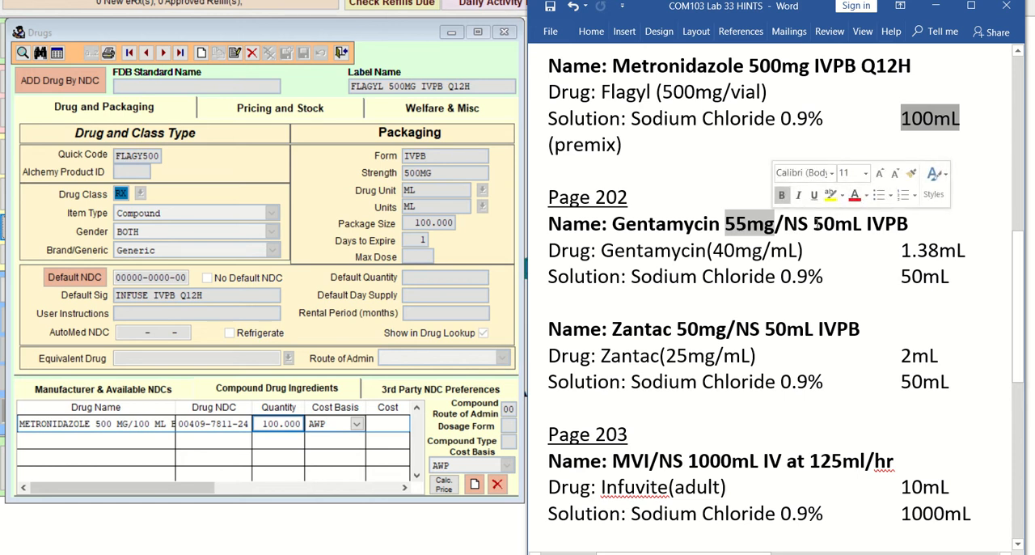
pyautogui.moveTo(817, 224); pyautogui.dragTo(864, 224)
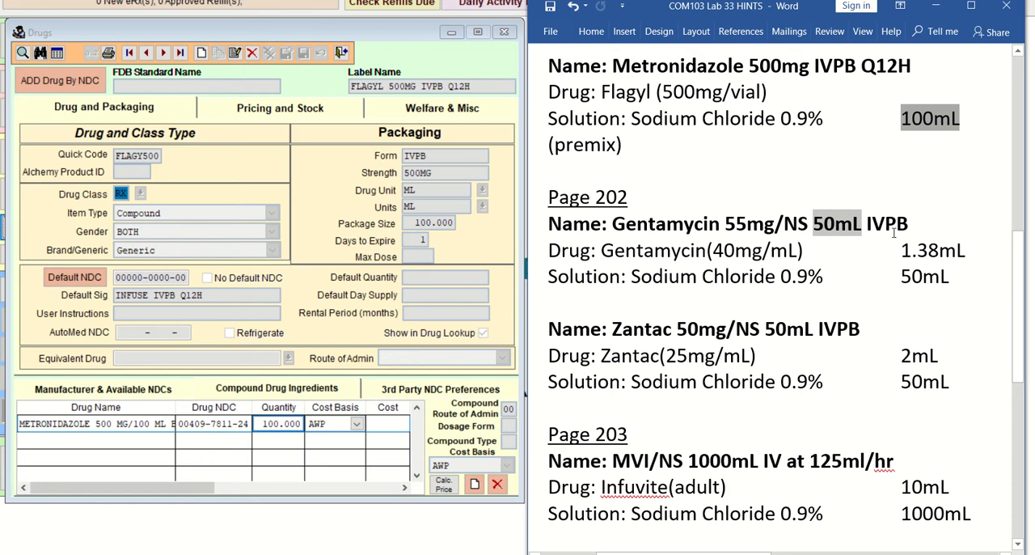
# Step: Start a new drug record and enter the label name GENTAMYCIN 500MG/NS50 IVPB
pyautogui.click(201, 53)
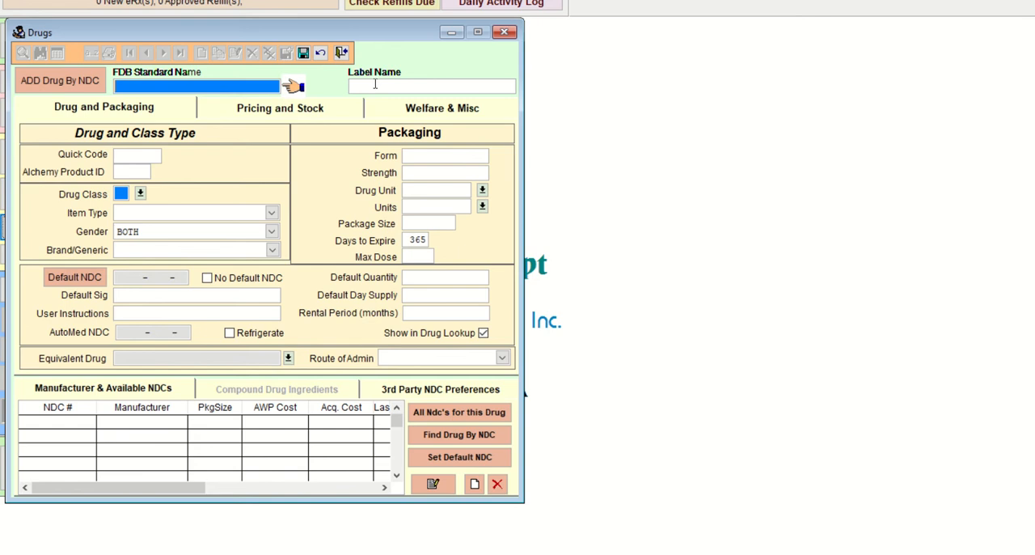
pyautogui.click(374, 85)
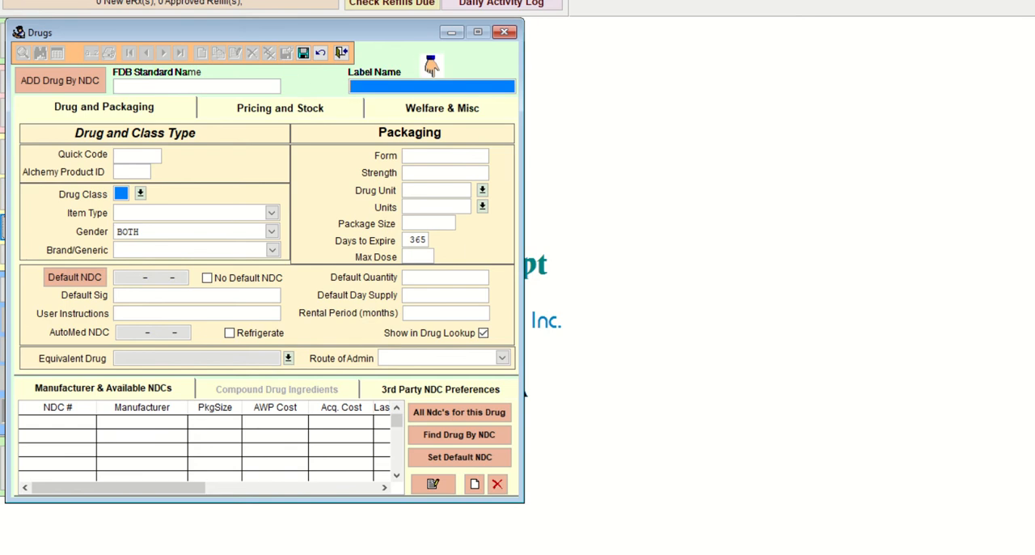
pyautogui.moveTo(587, 553)
pyautogui.click(502, 522)
pyautogui.scroll(-3, 647, 278)
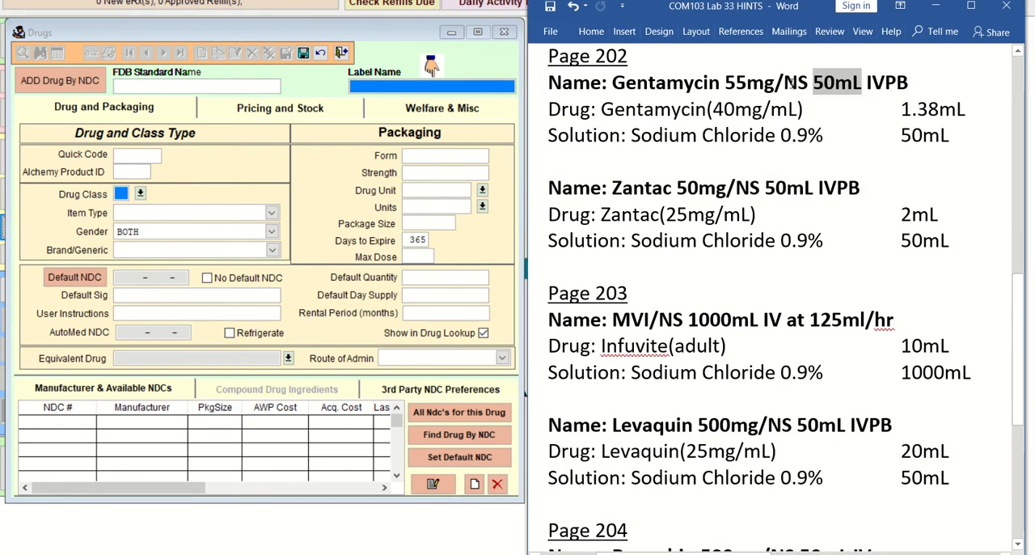
pyautogui.click(431, 66)
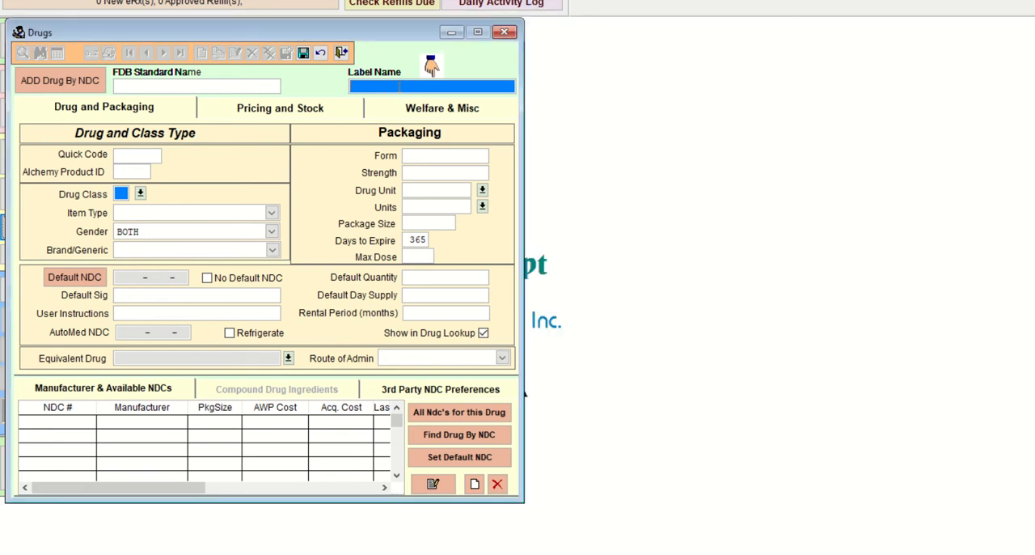
pyautogui.write('GENTAMY')
pyautogui.write('CIN')
pyautogui.write(' 500MG')
pyautogui.write('/NSS')
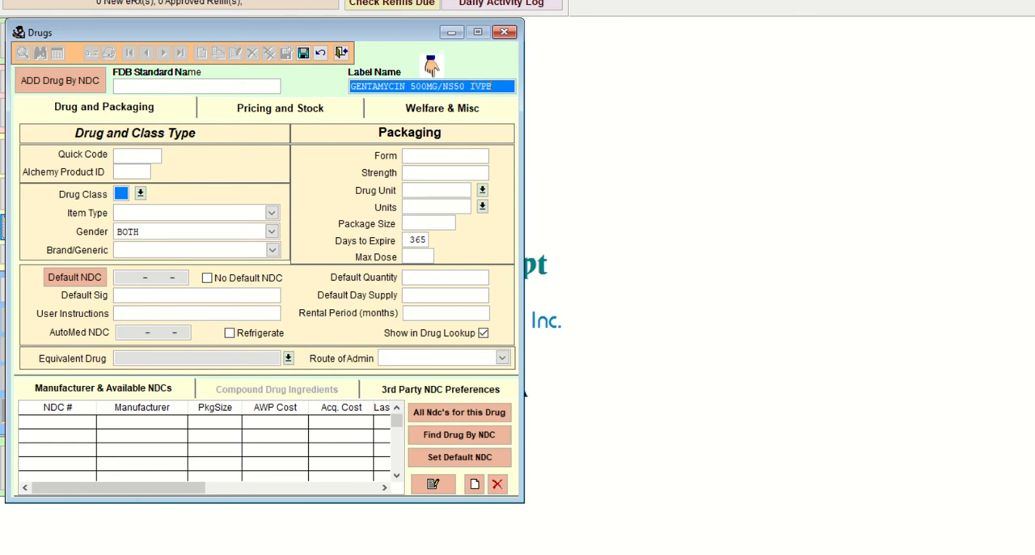
# Step: Check the name in the hints document and correct the label name to GENTAMYCIN 55MG/NS50ML IVPB
pyautogui.moveTo(586, 553)
pyautogui.click(498, 530)
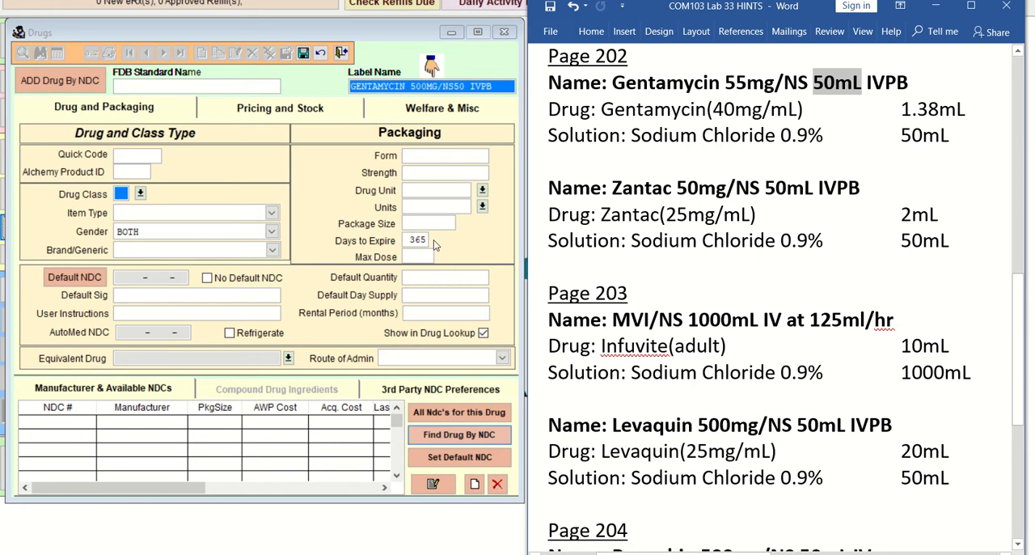
pyautogui.click(431, 86)
pyautogui.press('BackSpace')
pyautogui.press('BackSpace')
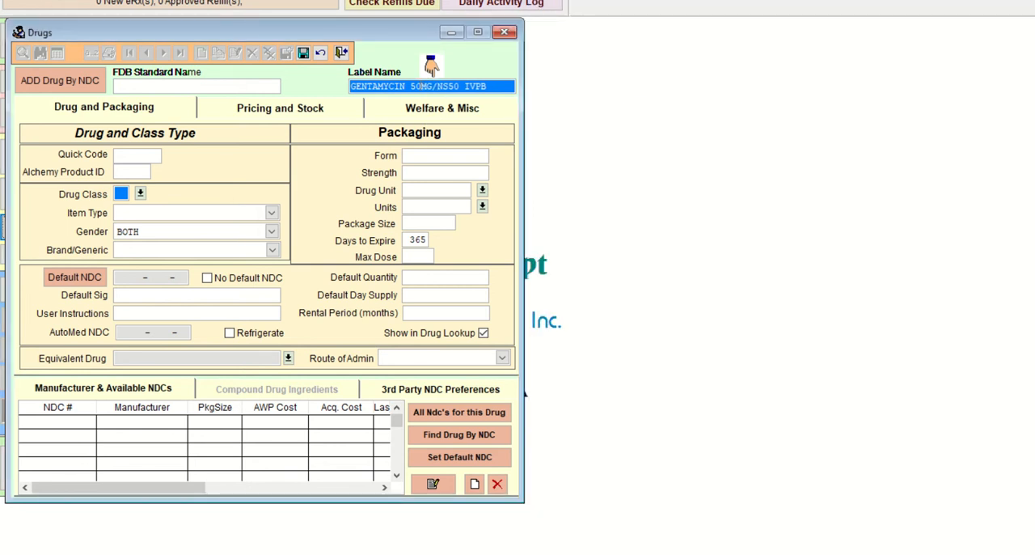
pyautogui.write('50ML')
# Step: Enter GENTA55 as the quick code for the gentamycin record
pyautogui.click(129, 157)
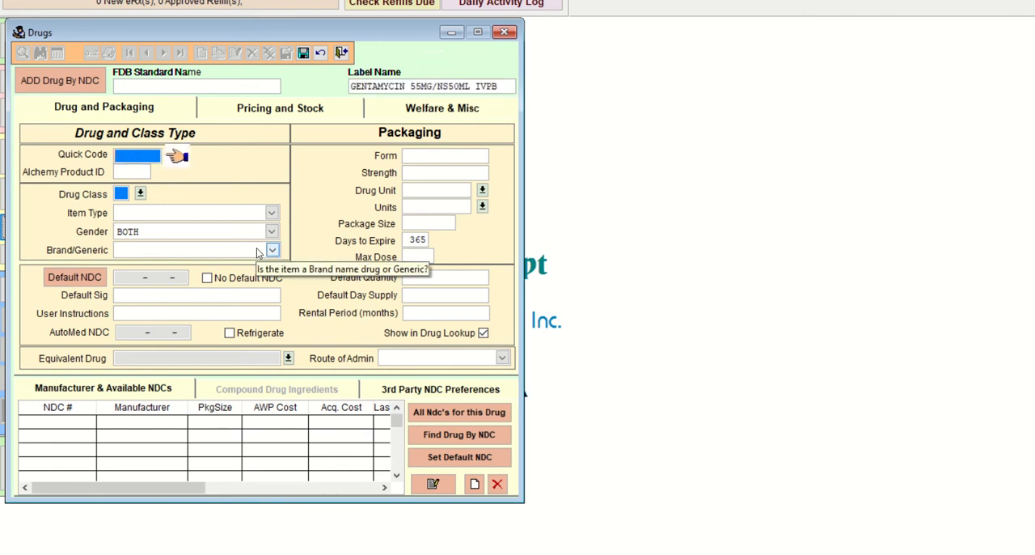
pyautogui.write('GRNT')
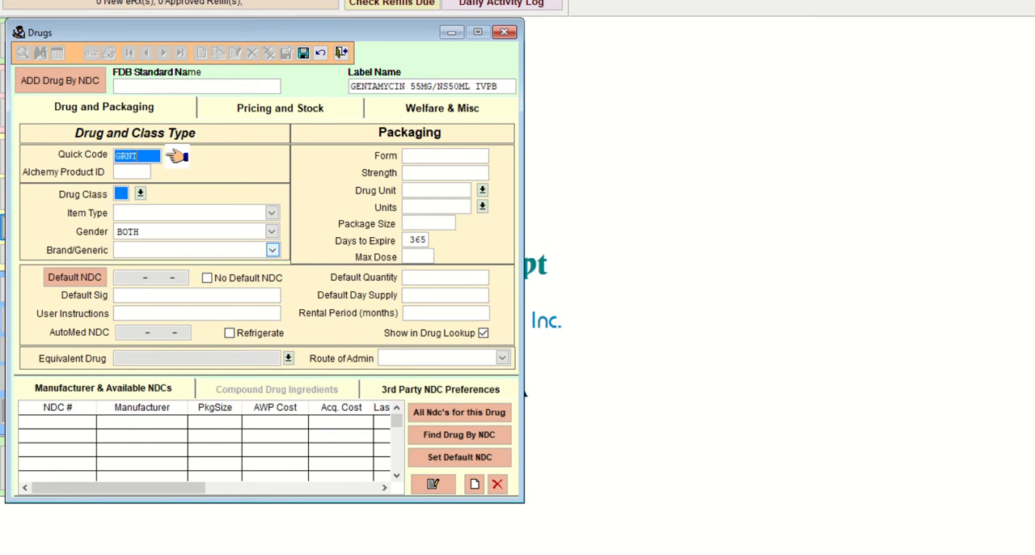
pyautogui.write('A55')
pyautogui.press('BackSpace')
pyautogui.press('BackSpace')
pyautogui.press('BackSpace')
pyautogui.press('BackSpace')
pyautogui.press('BackSpace')
pyautogui.press('BackSpace')
pyautogui.write('ENTA55')
# Step: Classify the gentamycin record as drug class RX, item type Compound, and Generic
pyautogui.click(141, 193)
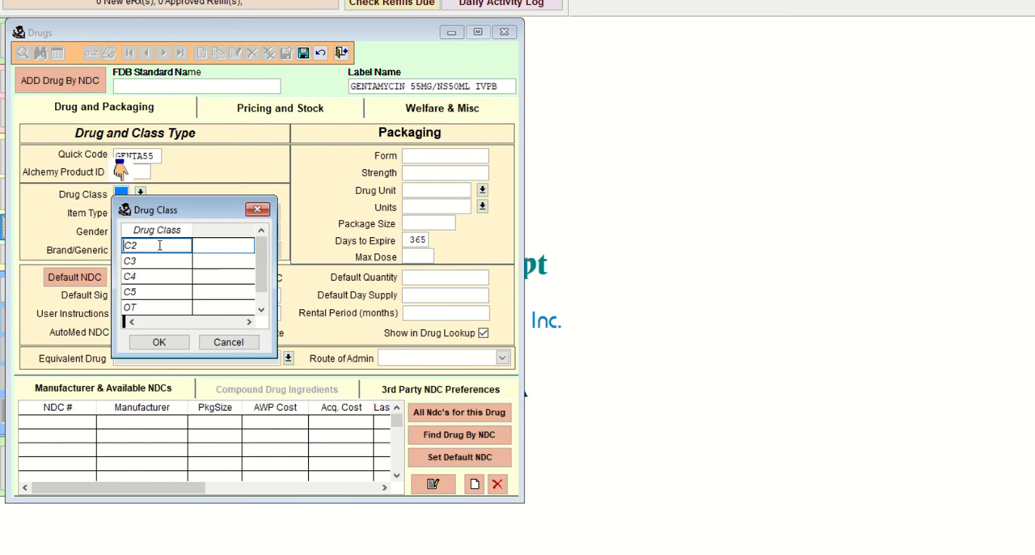
pyautogui.scroll(-1, 237, 295)
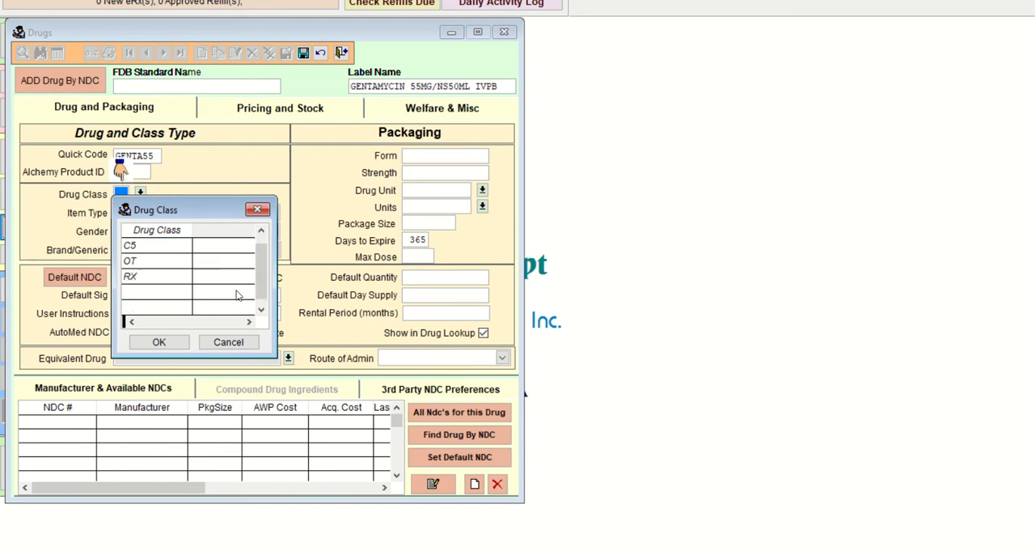
pyautogui.click(148, 276)
pyautogui.click(173, 342)
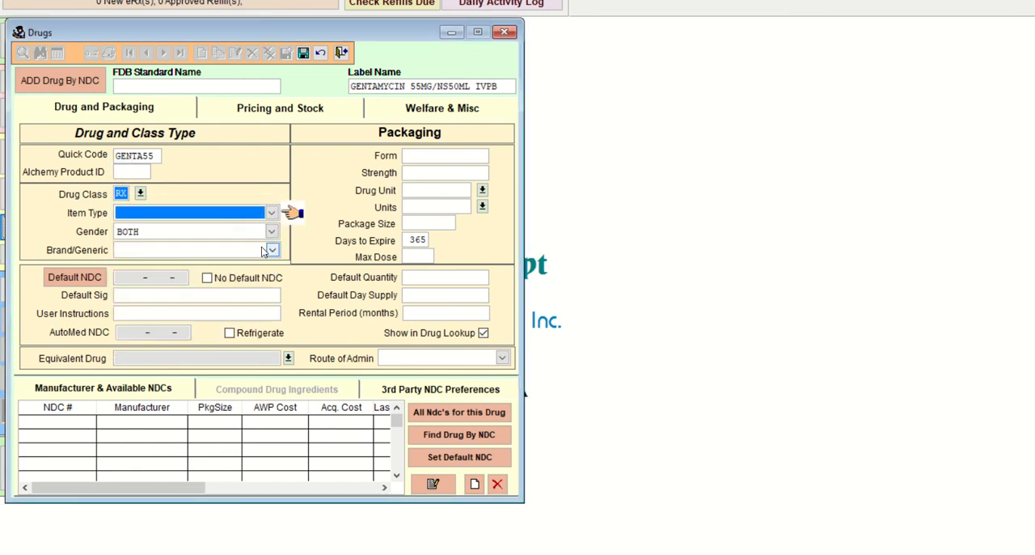
pyautogui.click(271, 213)
pyautogui.click(243, 225)
pyautogui.click(263, 250)
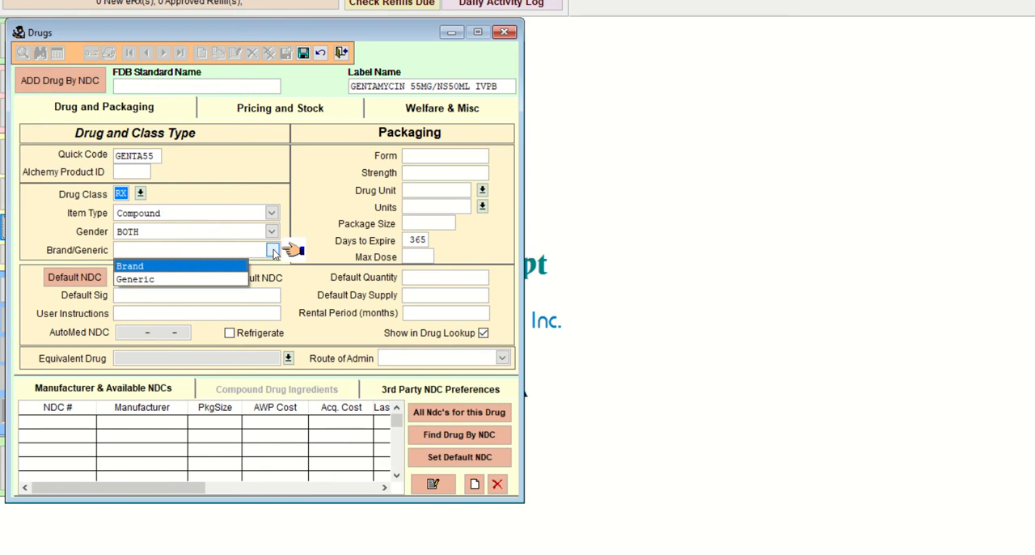
pyautogui.click(197, 276)
# Step: Set the default sig to INFUSE IVPB and the packaging form to IVPB
pyautogui.click(164, 292)
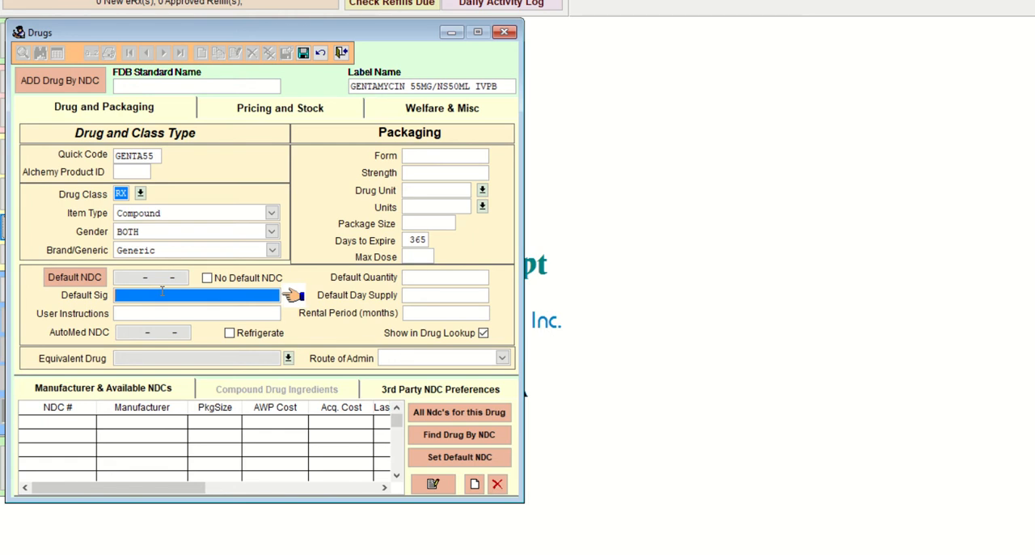
pyautogui.write('INFUSE IVPB')
pyautogui.press('Tab')
pyautogui.press('Tab')
pyautogui.press('Tab')
pyautogui.write('IVPB')
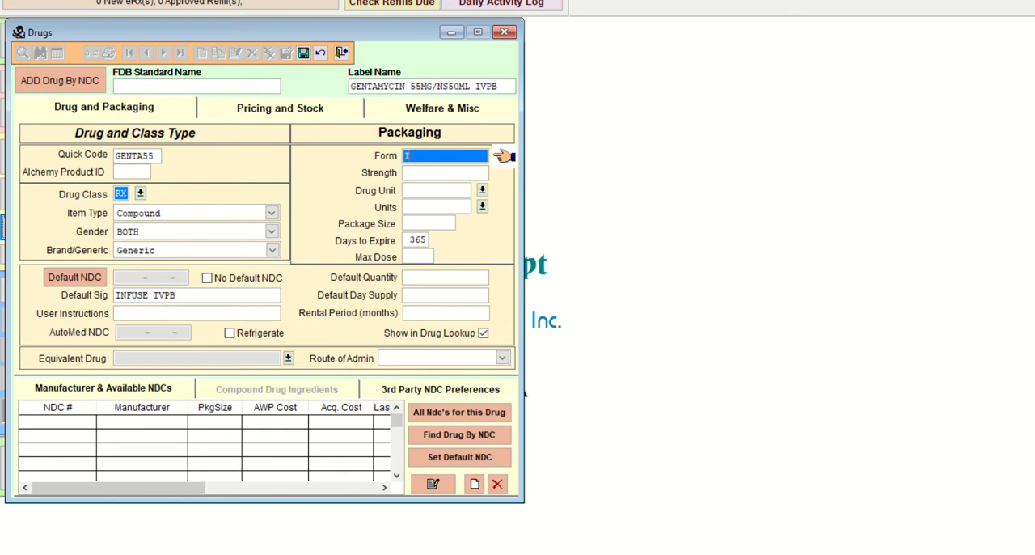
pyautogui.press('Tab')
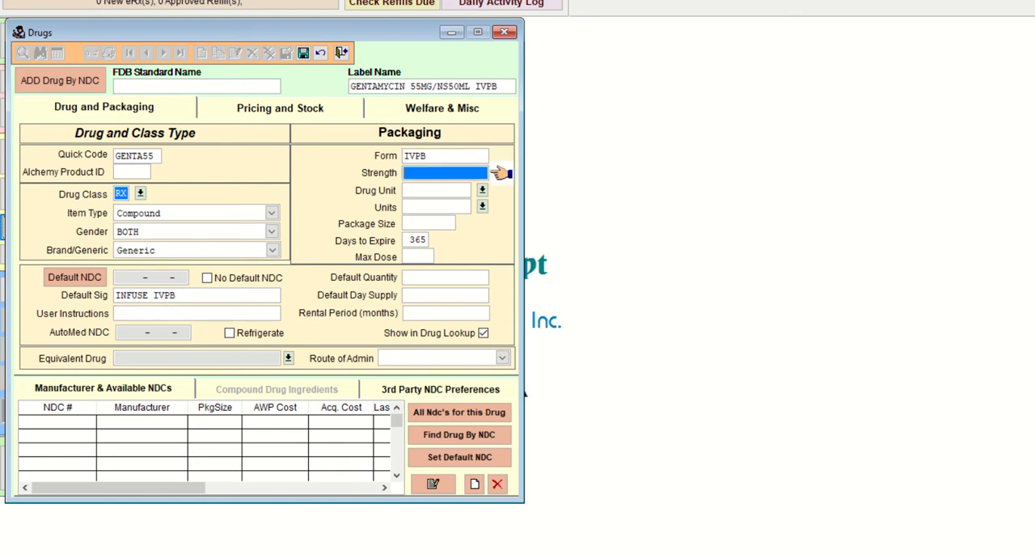
# Step: Set the strength to 55MG and both the drug unit and units to ML
pyautogui.write('55MG')
pyautogui.press('Tab')
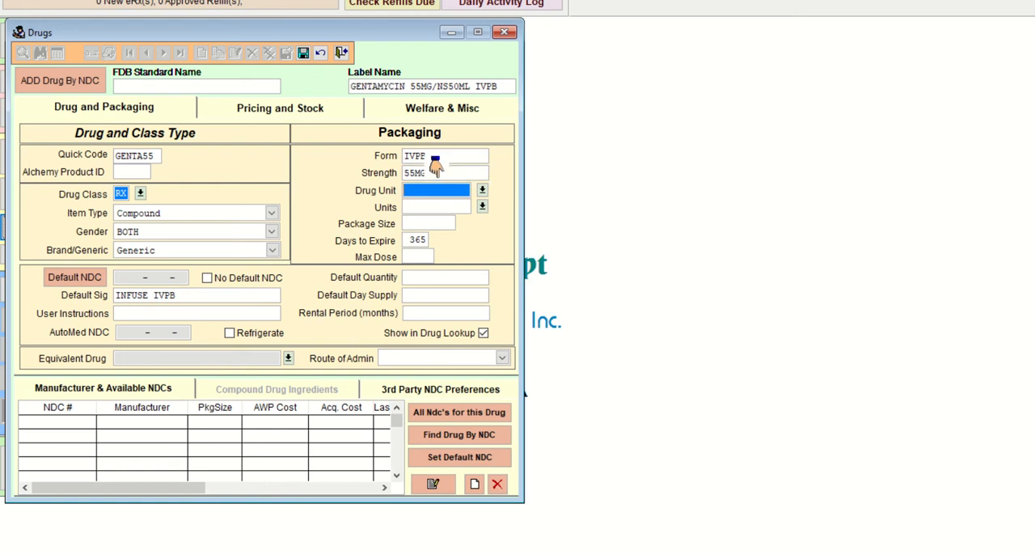
pyautogui.write('M')
pyautogui.press('Return')
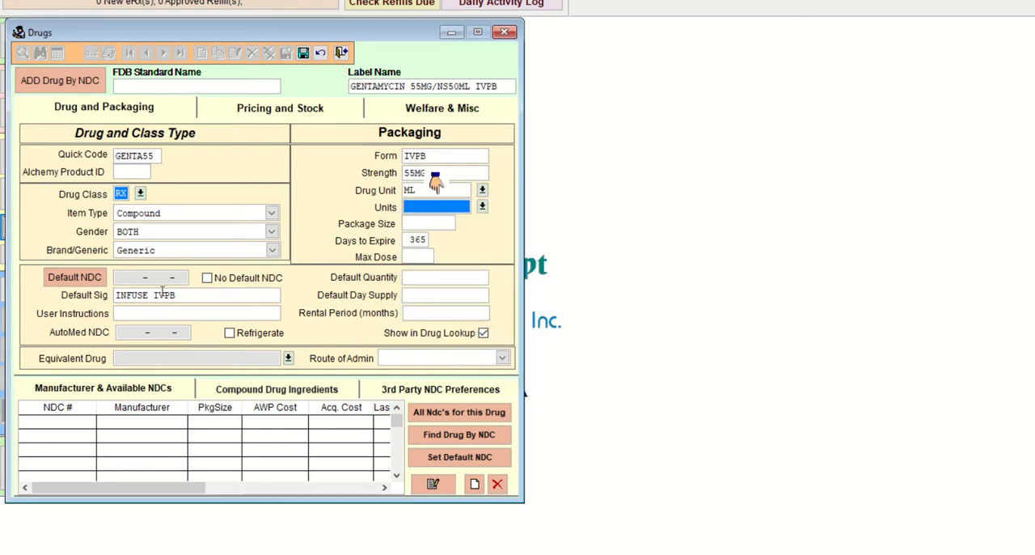
pyautogui.write('M')
pyautogui.press('Return')
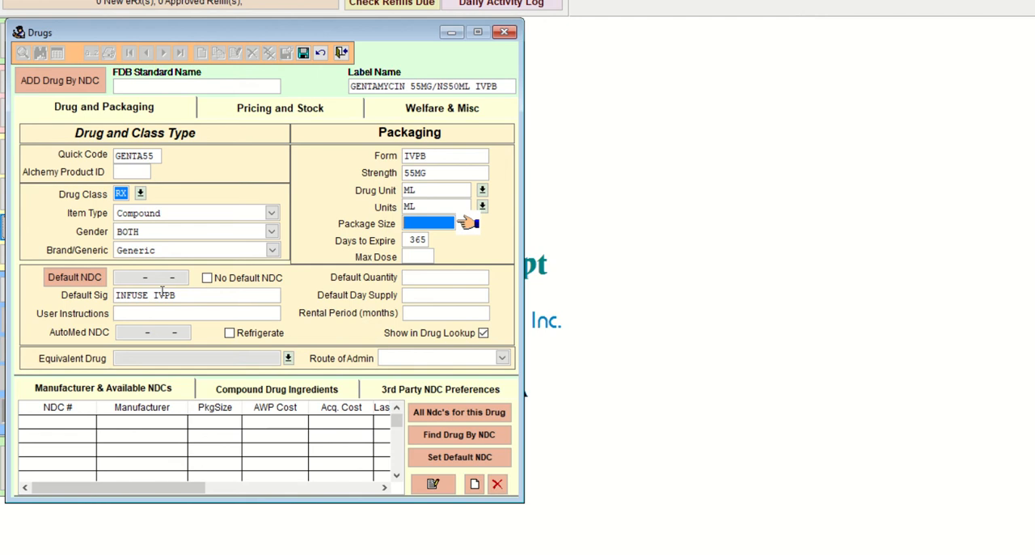
# Step: Set the package size to 50 per the hints document and days to expire to 1, and save the gentamycin record
pyautogui.click(585, 554)
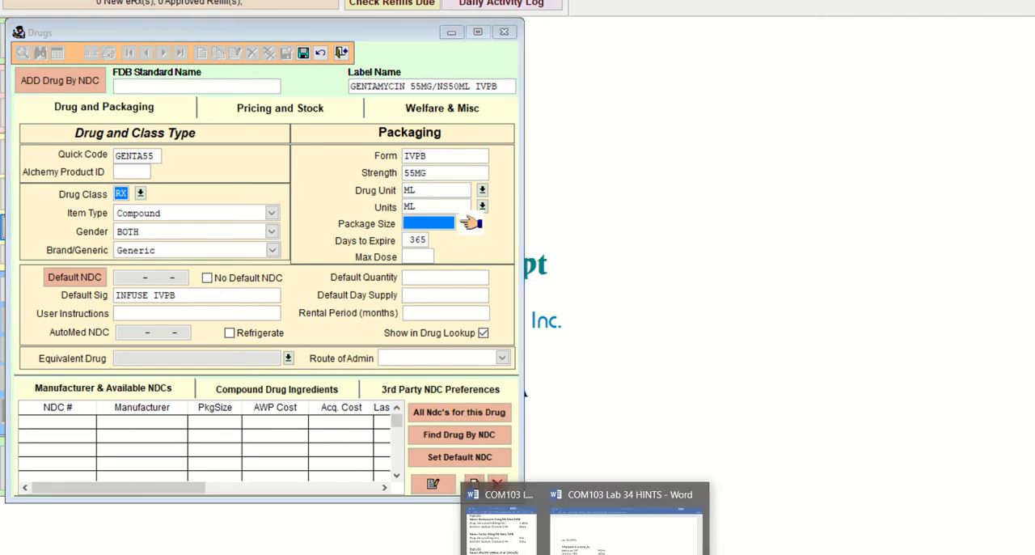
pyautogui.click(501, 526)
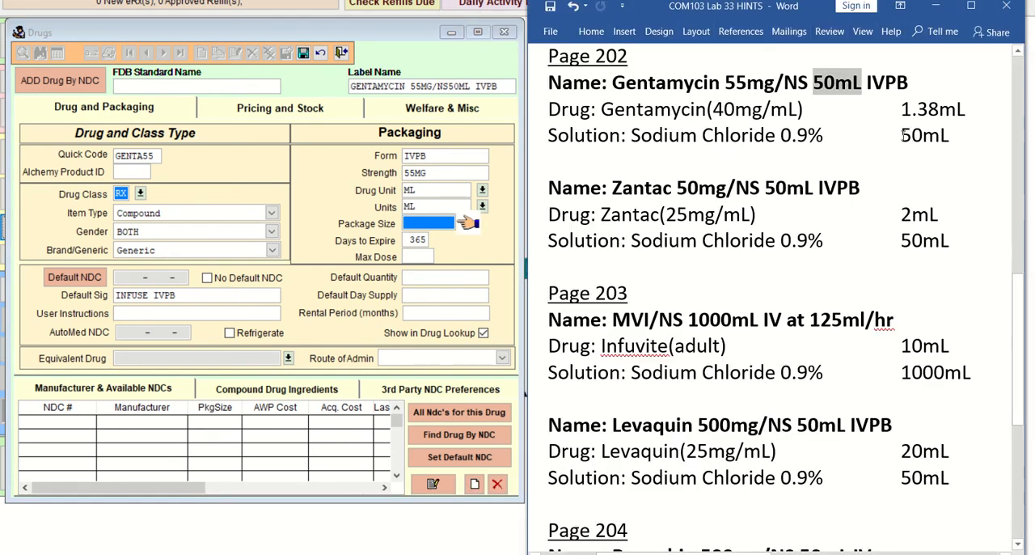
pyautogui.moveTo(901, 136); pyautogui.dragTo(951, 136)
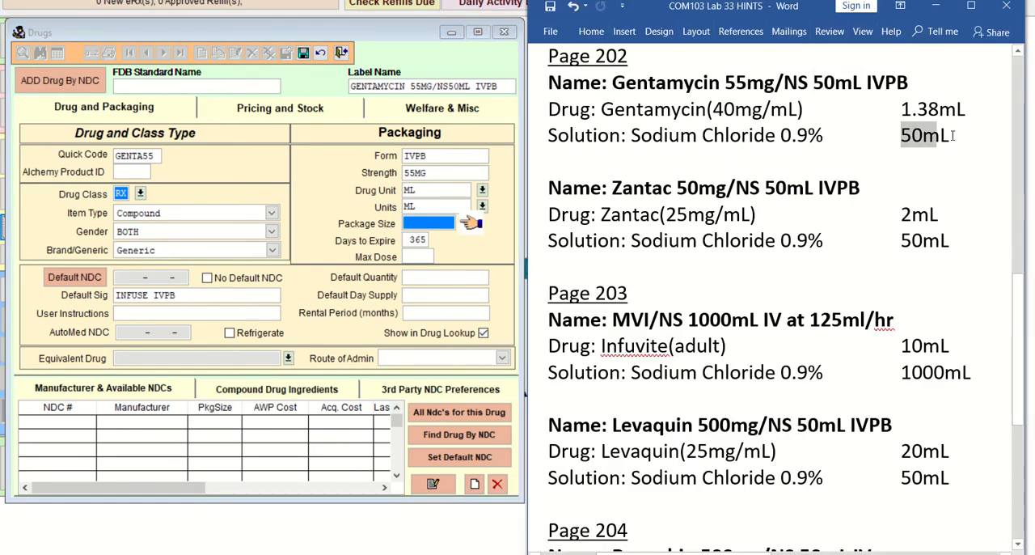
pyautogui.click(435, 224)
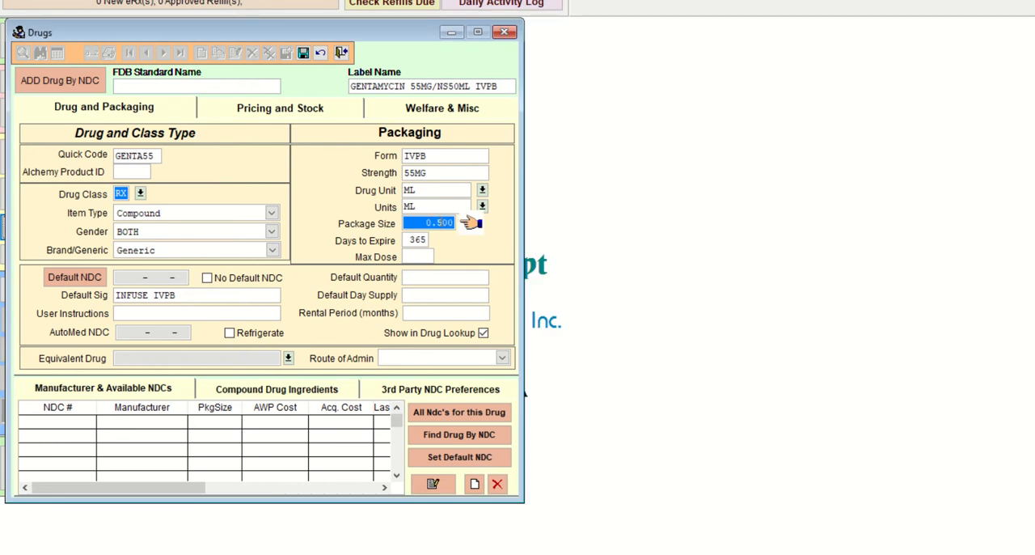
pyautogui.write('5')
pyautogui.click(435, 241)
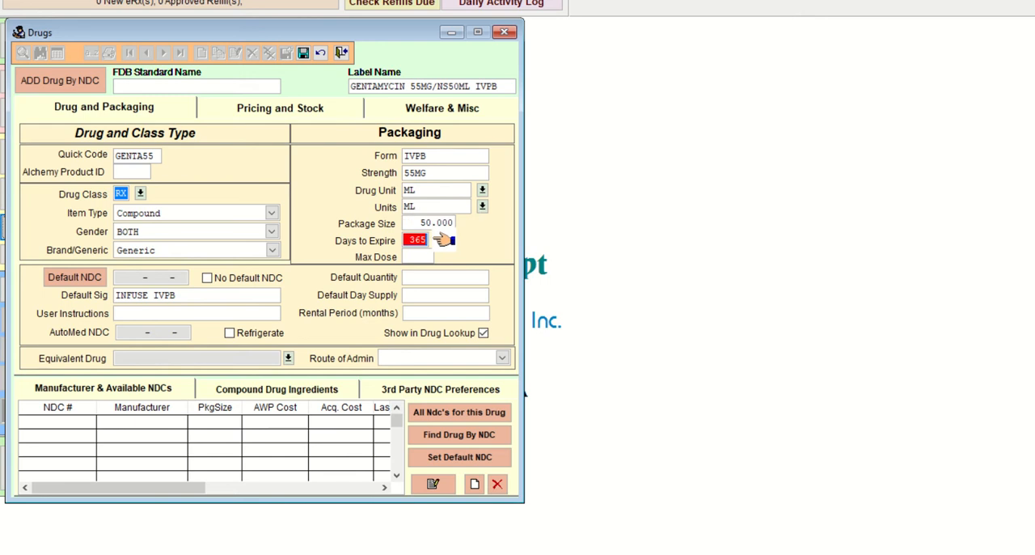
pyautogui.write('1')
pyautogui.click(435, 257)
pyautogui.click(489, 277)
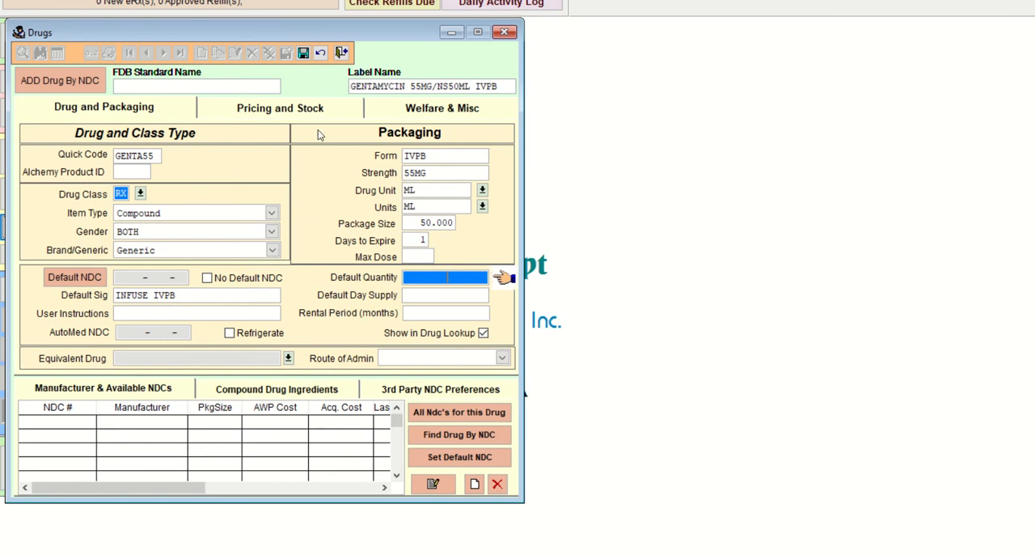
pyautogui.click(303, 53)
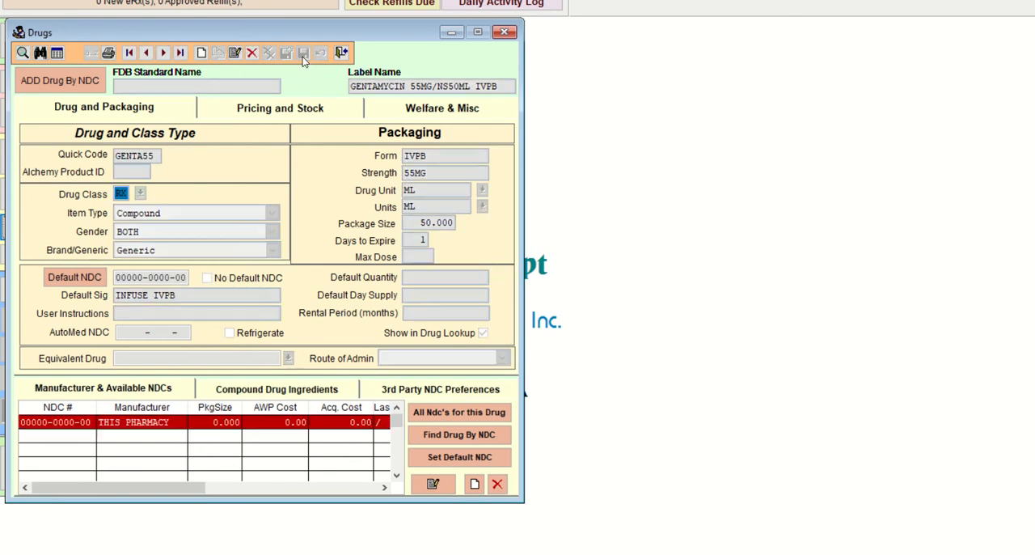
# Step: Check the hints document and add GENTAMICIN 40 MG/ML VIAL as an ingredient of the gentamycin compound
pyautogui.click(282, 393)
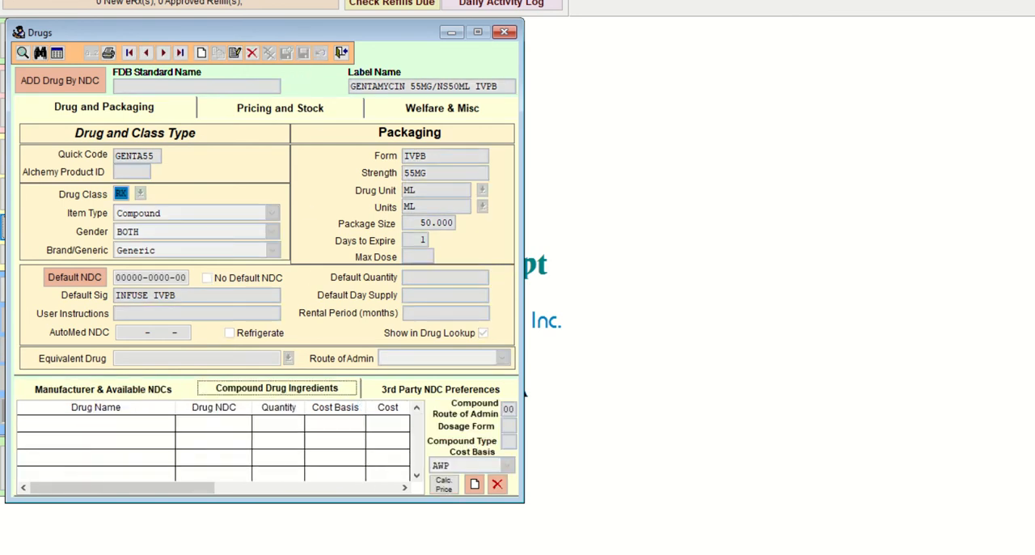
pyautogui.moveTo(615, 550)
pyautogui.click(639, 498)
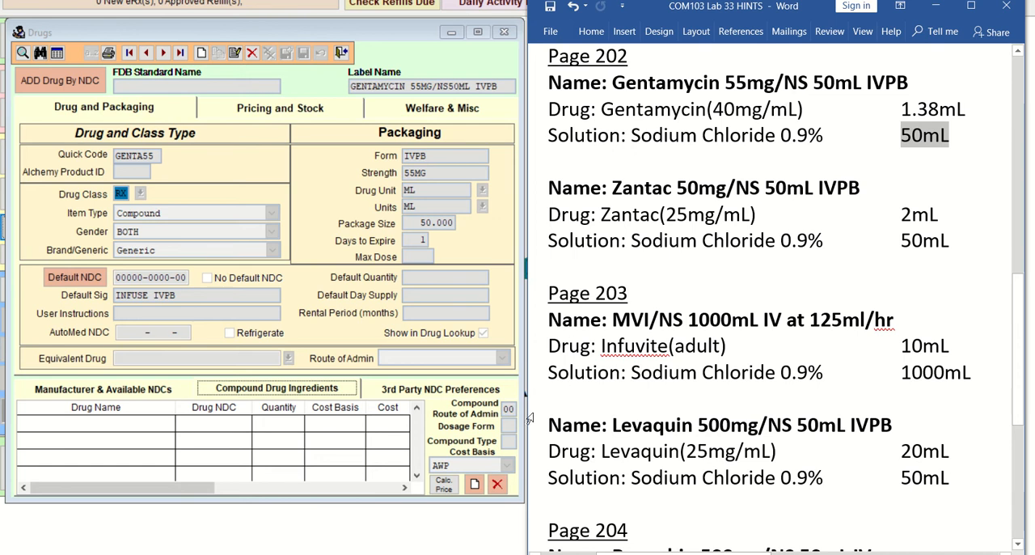
pyautogui.click(475, 484)
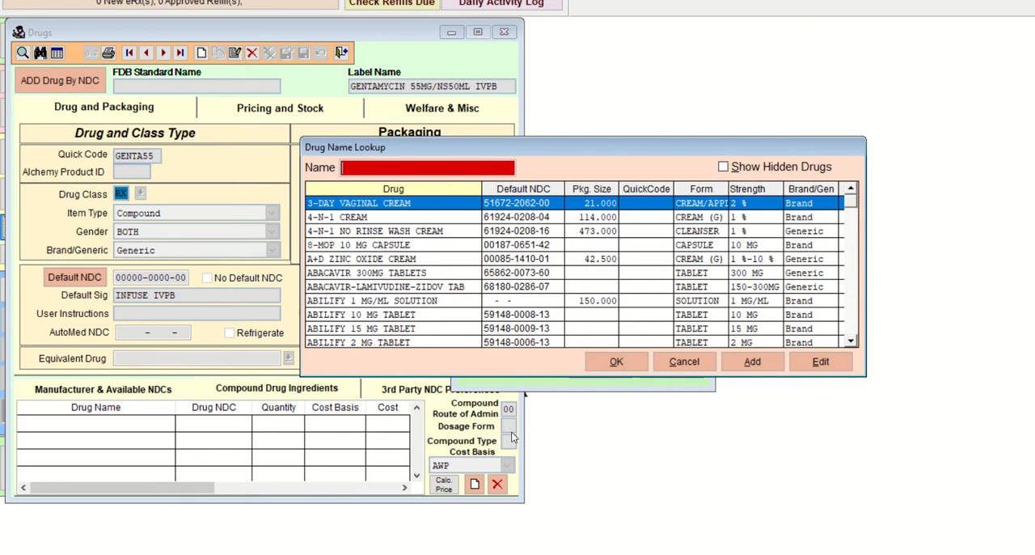
pyautogui.write('GENT')
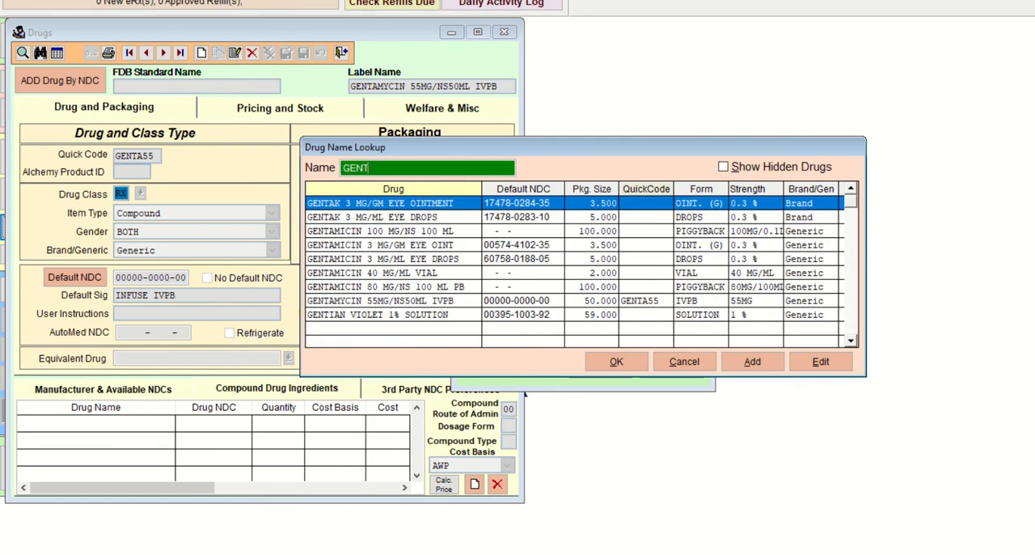
pyautogui.press('Down')
pyautogui.press('Down')
pyautogui.press('Down')
pyautogui.press('Down')
pyautogui.press('Down')
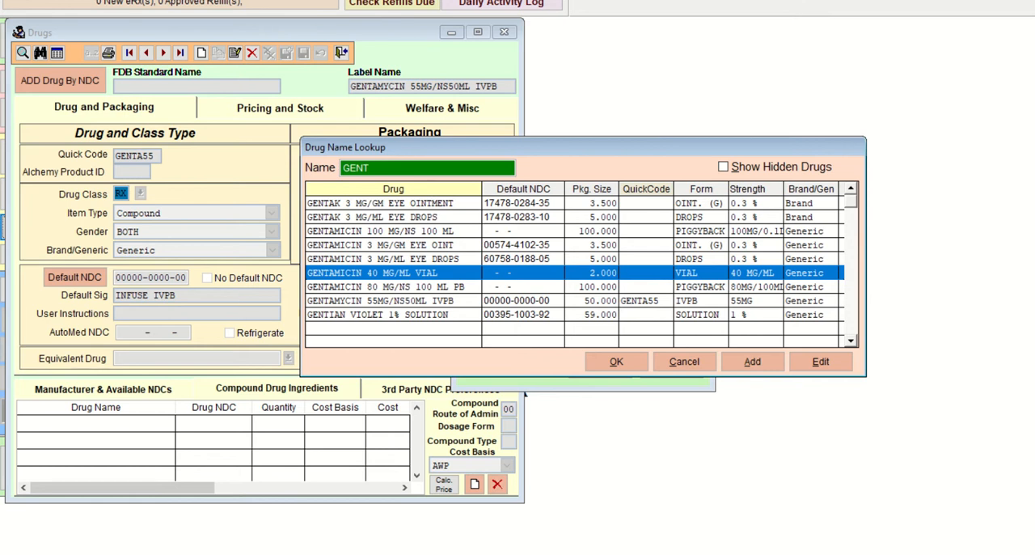
pyautogui.doubleClick(754, 277)
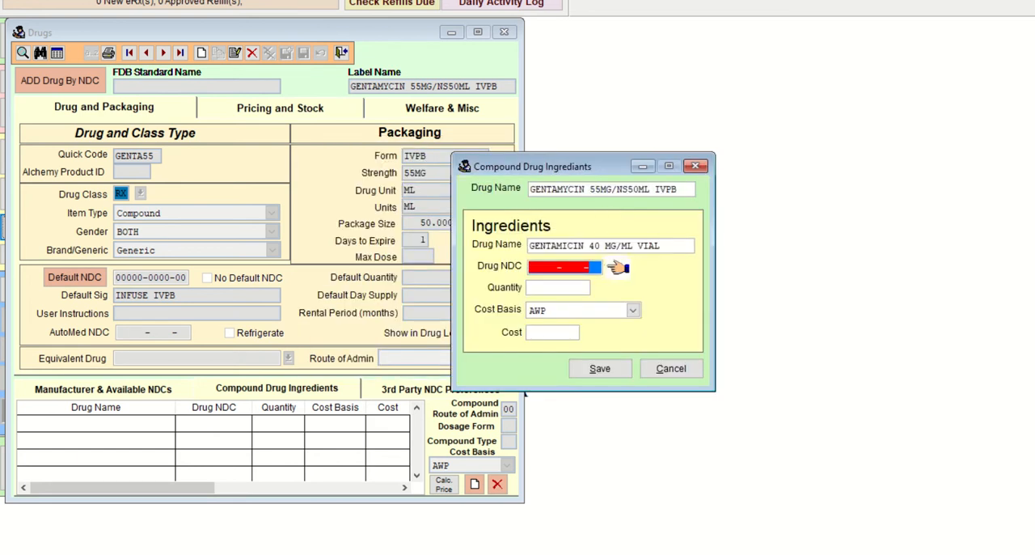
pyautogui.press('Return')
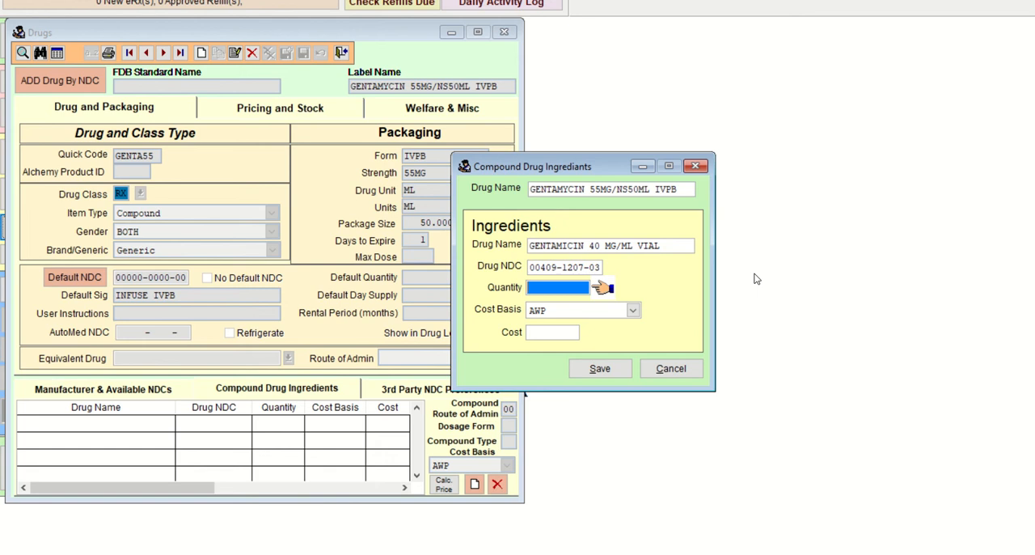
pyautogui.write('1')
pyautogui.write('.3')
pyautogui.write('75')
pyautogui.press('Tab')
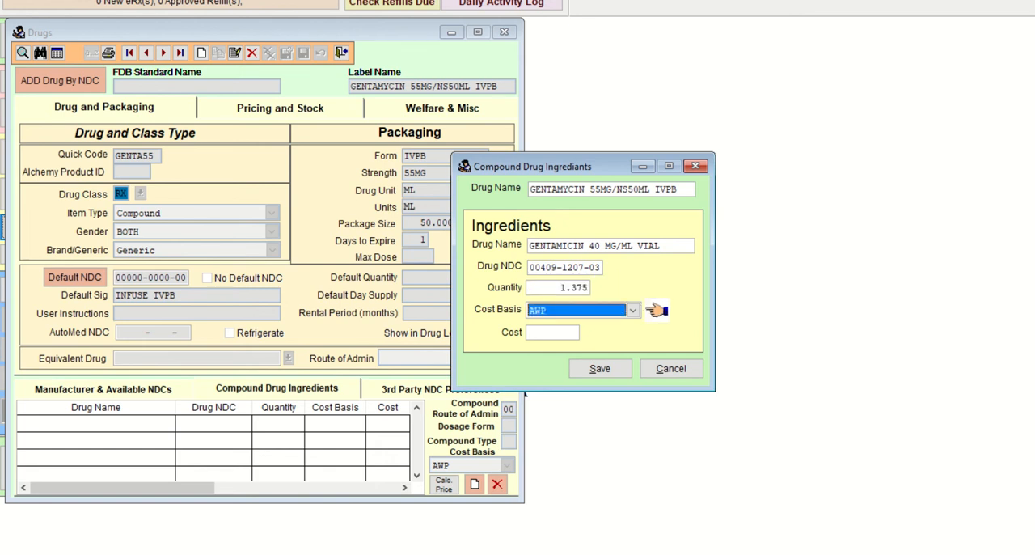
pyautogui.press('Tab')
pyautogui.press('Tab')
pyautogui.press('Return')
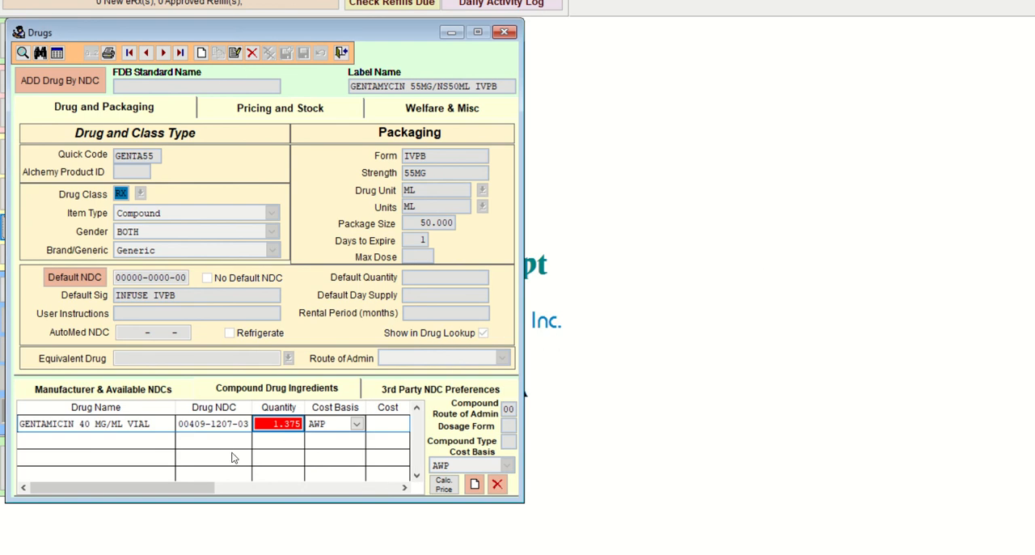
pyautogui.click(223, 427)
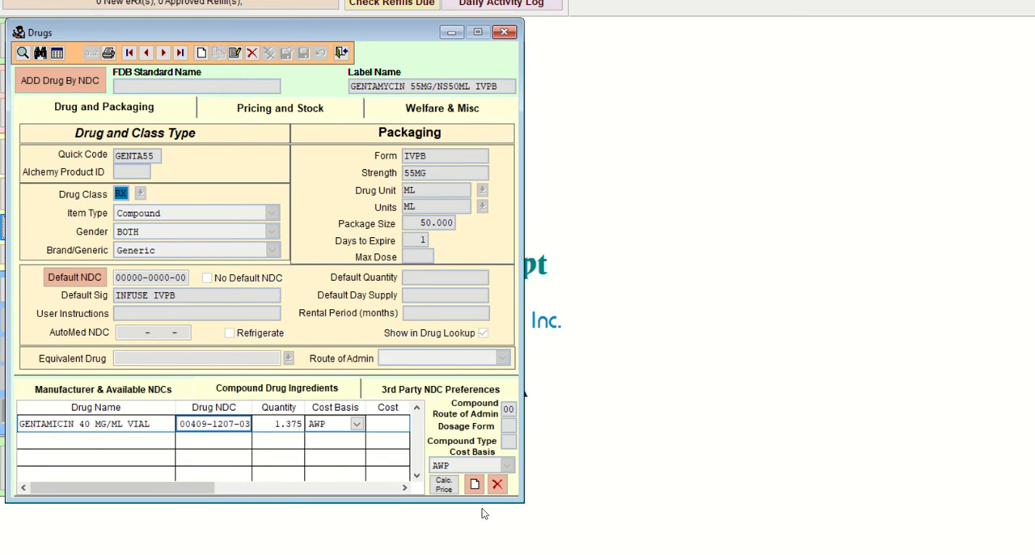
pyautogui.click(475, 489)
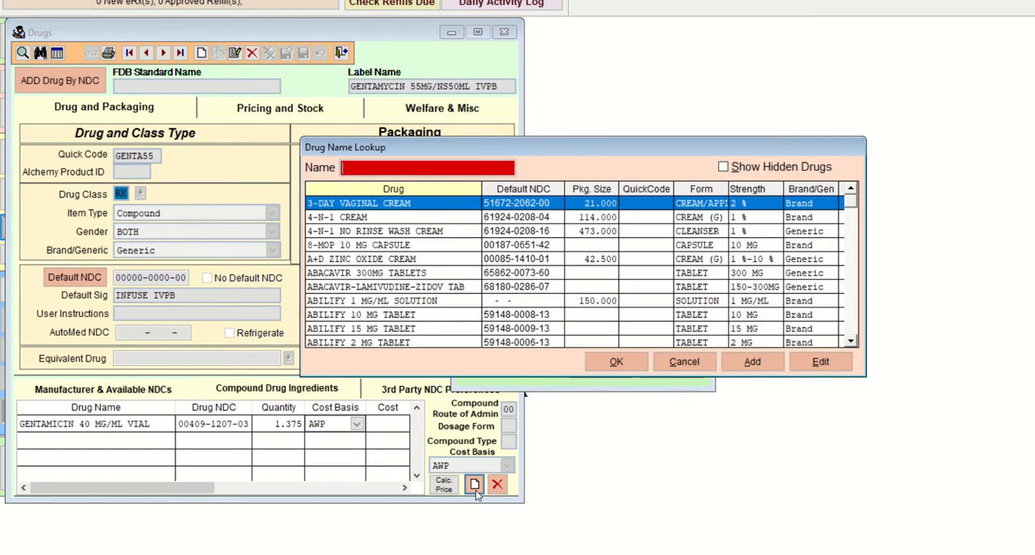
pyautogui.write('SOD')
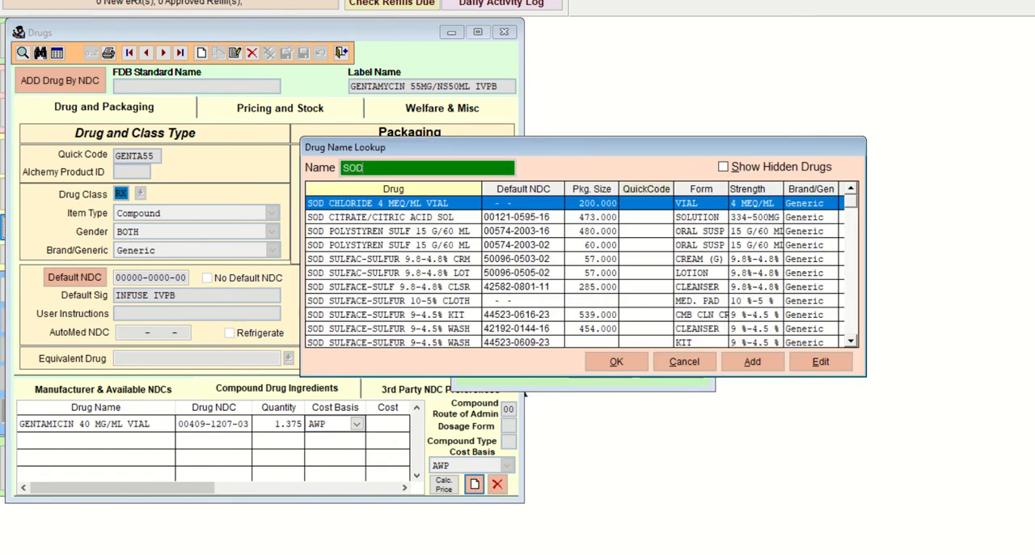
pyautogui.write('I')
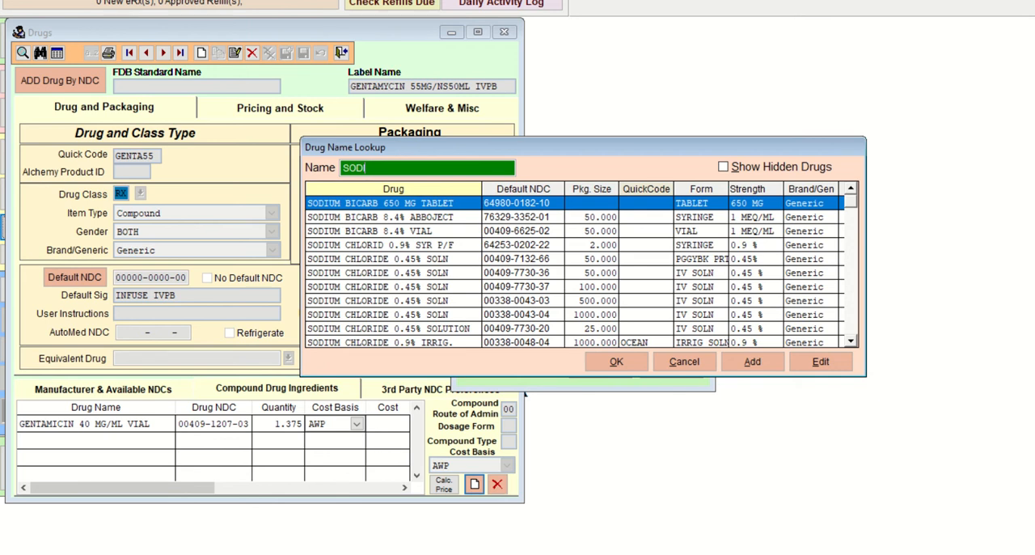
pyautogui.press('Down')
pyautogui.press('Down')
pyautogui.press('Down')
pyautogui.press('Down')
pyautogui.press('Down')
pyautogui.press('Down')
pyautogui.press('Down')
pyautogui.press('Down')
pyautogui.press('Down')
pyautogui.press('Down')
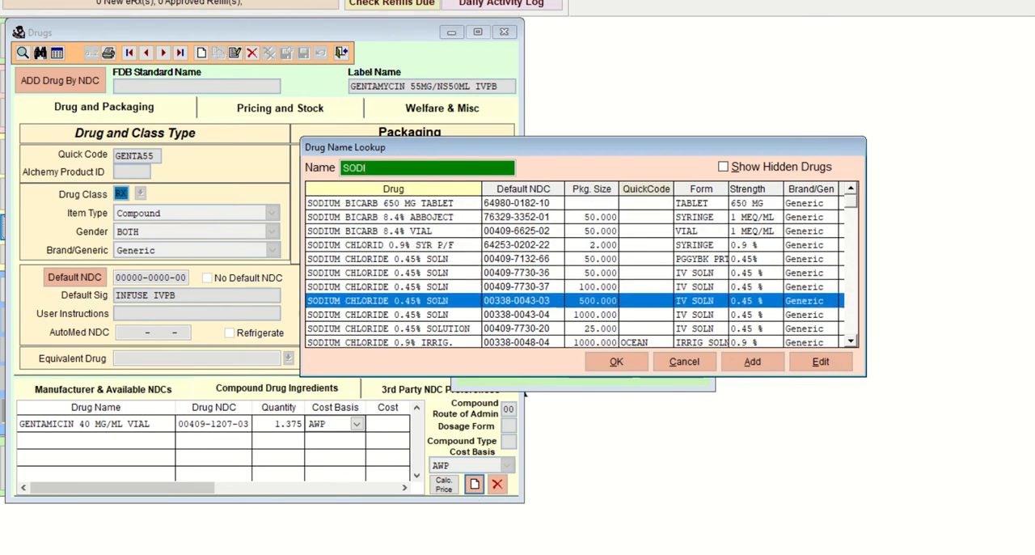
pyautogui.press('Down')
pyautogui.press('Down')
pyautogui.press('Down')
pyautogui.press('Down')
pyautogui.press('Down')
pyautogui.press('Down')
pyautogui.press('Down')
pyautogui.press('Down')
pyautogui.press('Down')
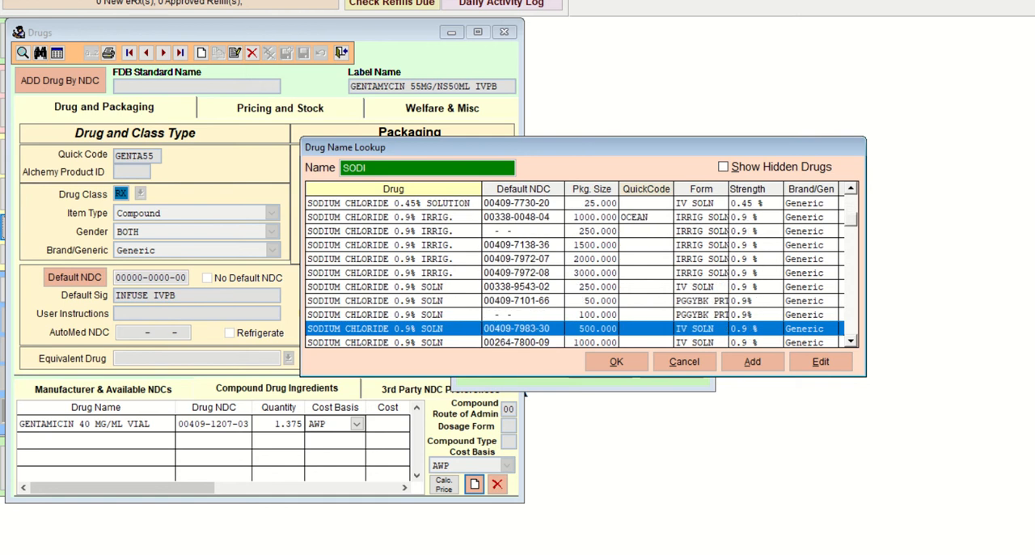
pyautogui.press('Down')
pyautogui.press('Down')
pyautogui.press('Down')
pyautogui.press('Down')
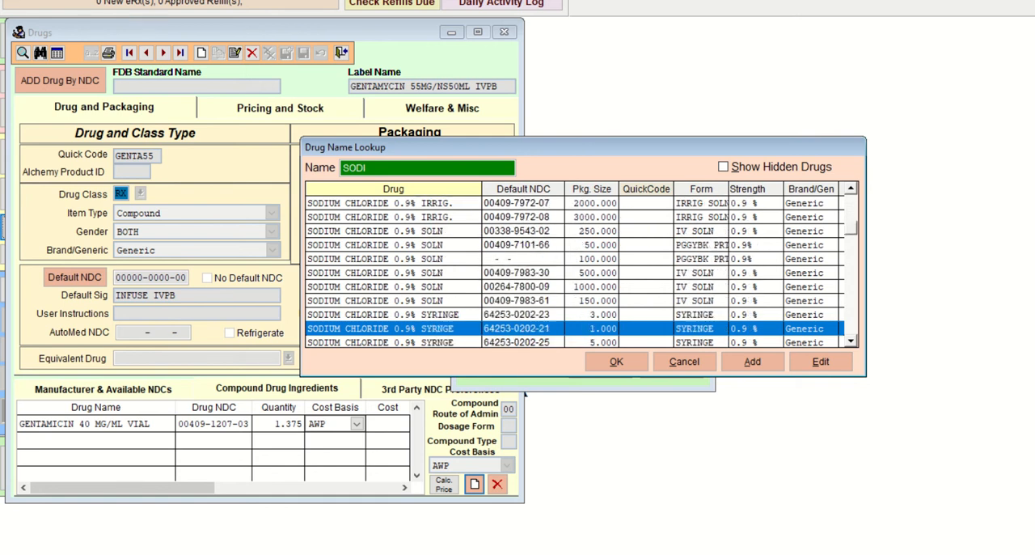
pyautogui.press('Up')
pyautogui.press('Up')
pyautogui.press('Up')
pyautogui.press('Up')
pyautogui.press('Up')
pyautogui.press('Up')
pyautogui.press('Up')
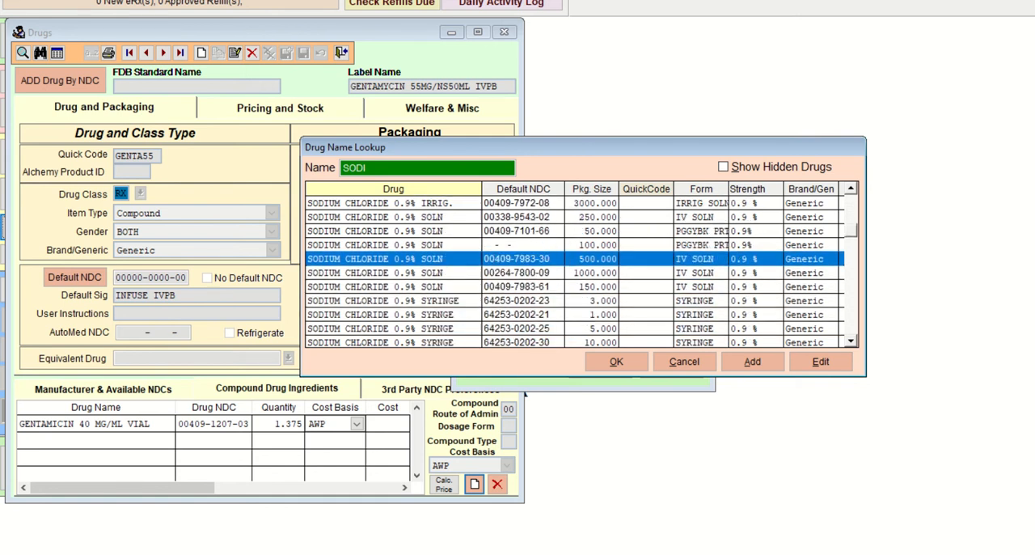
pyautogui.press('Return')
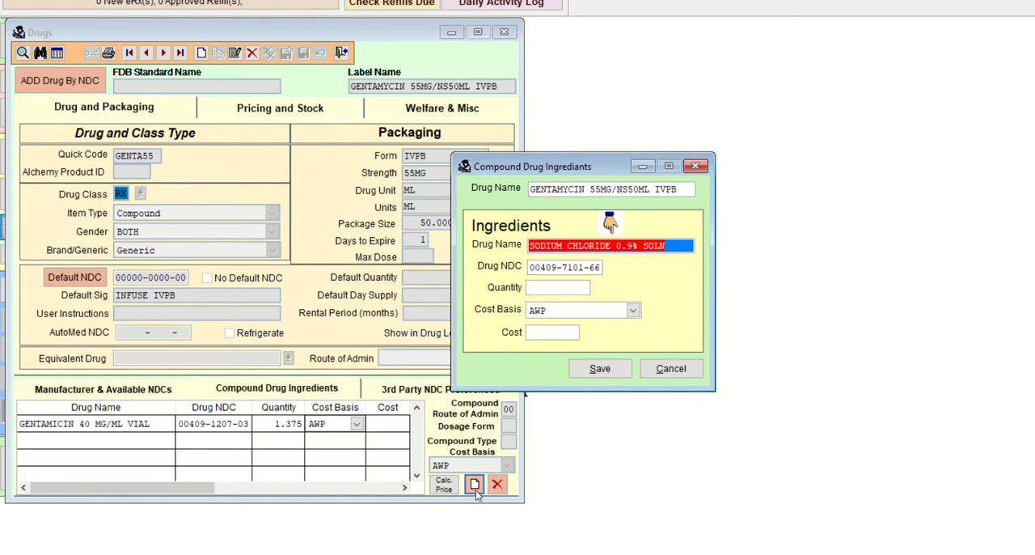
# Step: Set the sodium chloride ingredient's quantity to 50, keep the AWP cost basis, and save it
pyautogui.press('Tab')
pyautogui.press('Tab')
pyautogui.write('50')
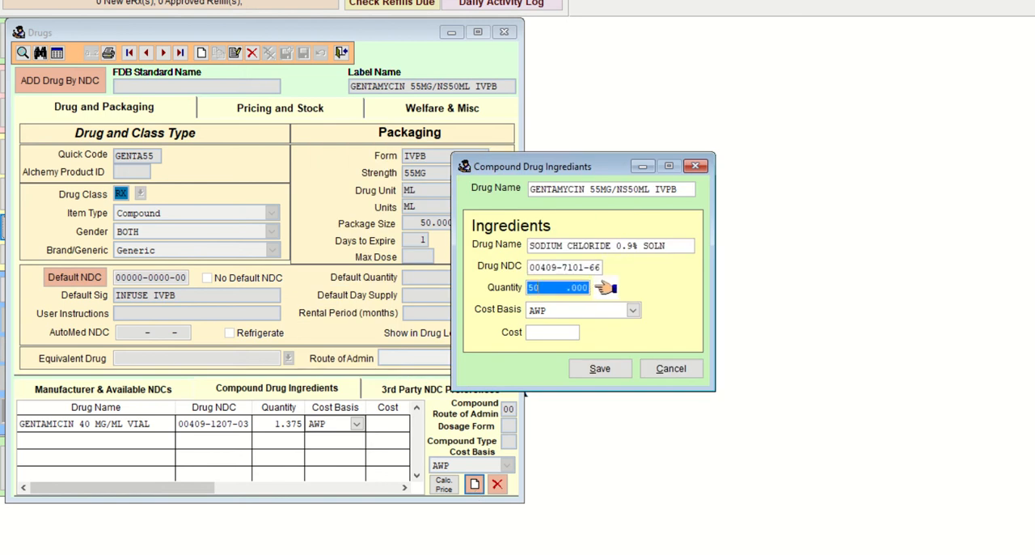
pyautogui.press('Tab')
pyautogui.press('Tab')
pyautogui.press('Tab')
pyautogui.press('Return')
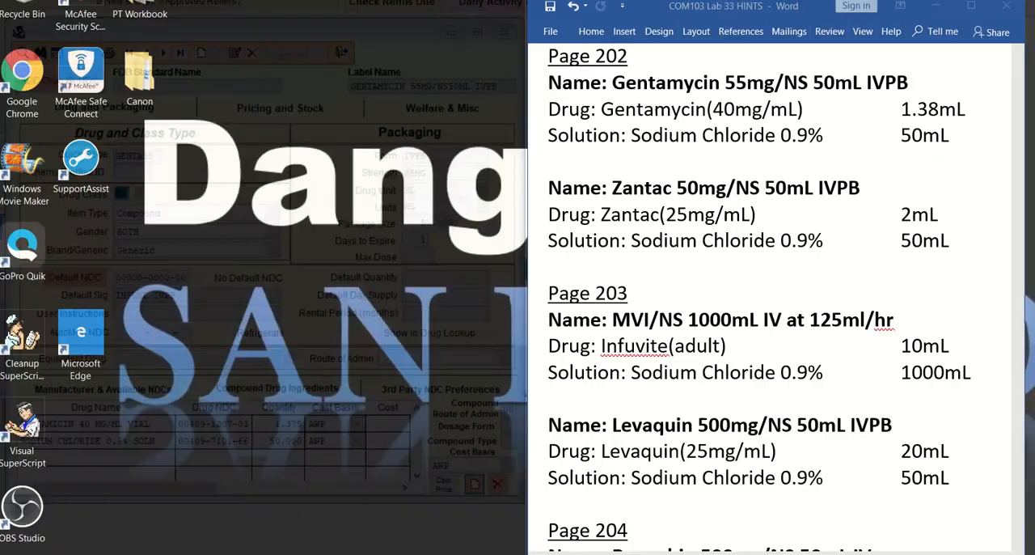
# Step: Look up the Zantac compound in the hints document and start a new drug record labelled ZANTAC 50MG/NS 50ML IVPB
pyautogui.click(612, 518)
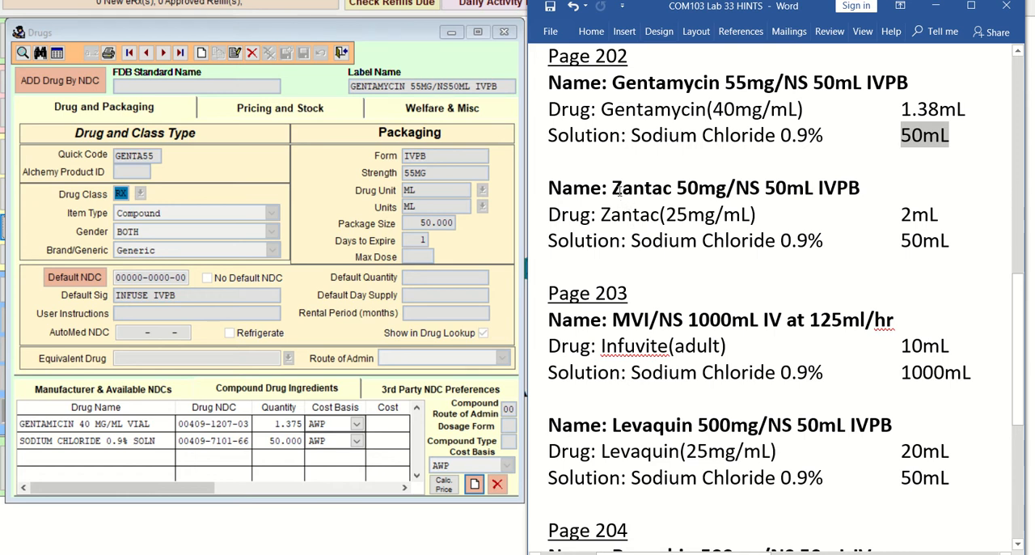
pyautogui.moveTo(614, 188); pyautogui.dragTo(850, 185)
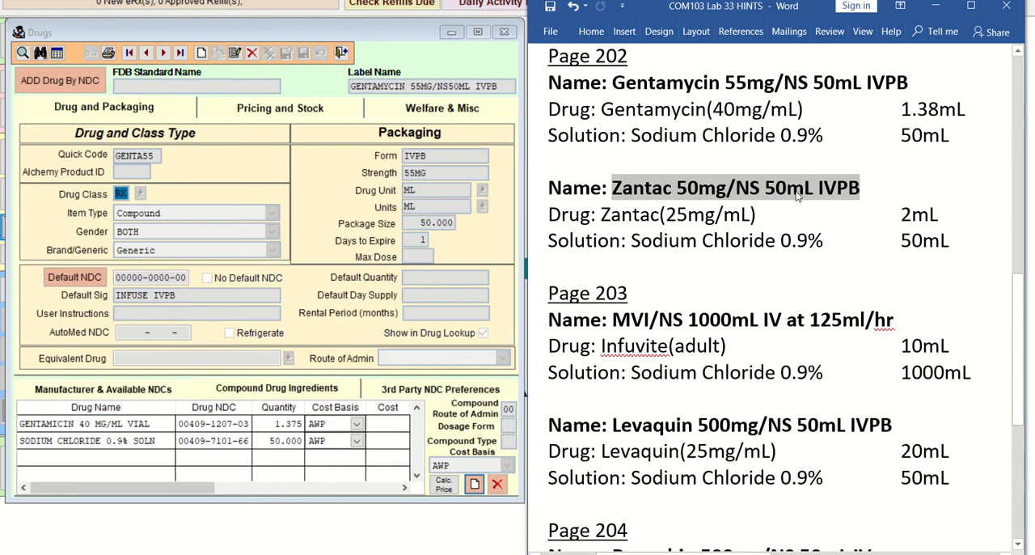
pyautogui.click(201, 54)
pyautogui.click(362, 83)
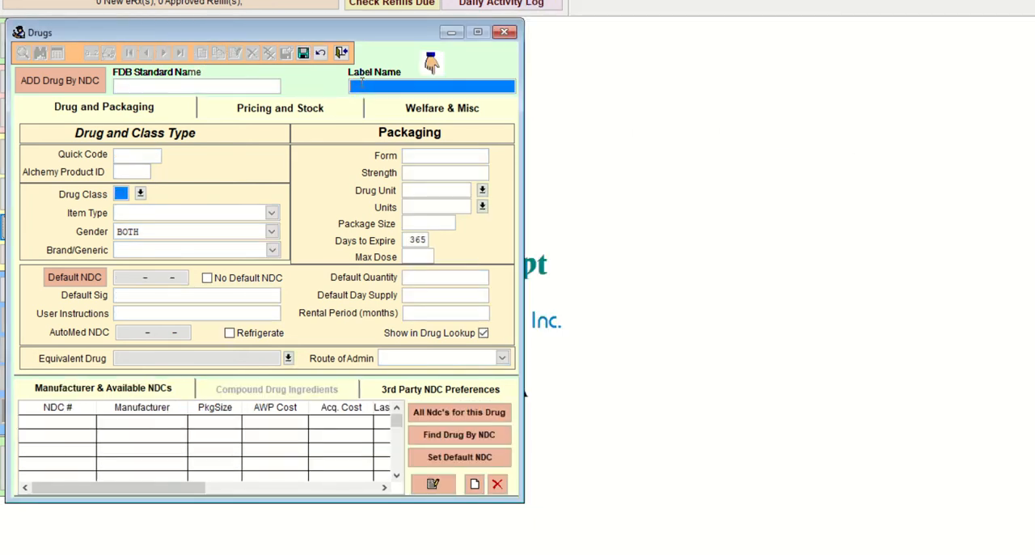
pyautogui.write('ZANTAC 50MG/NS 50ML IVPB')
pyautogui.press('Tab')
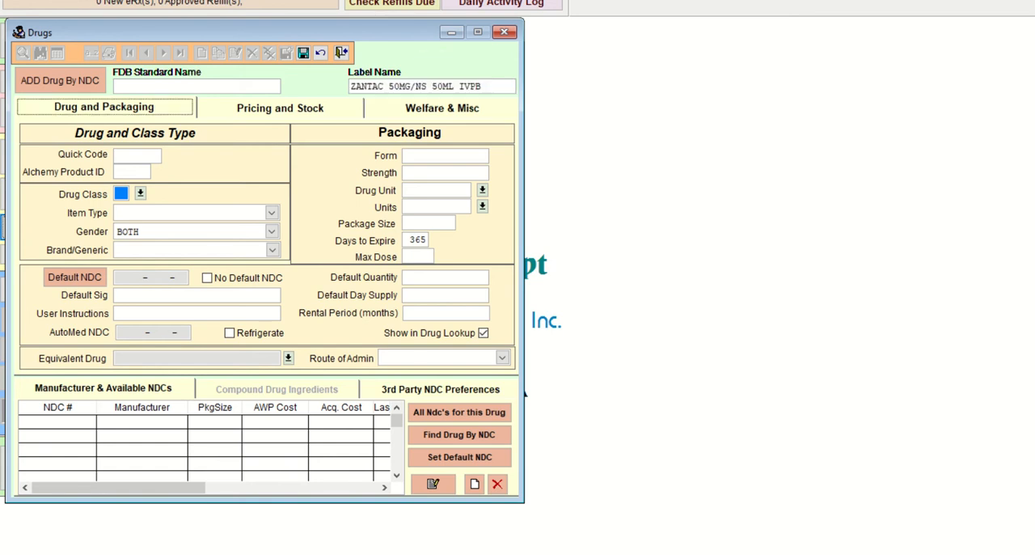
# Step: Set the Zantac record's quick code to ZANT50MG
pyautogui.press('Tab')
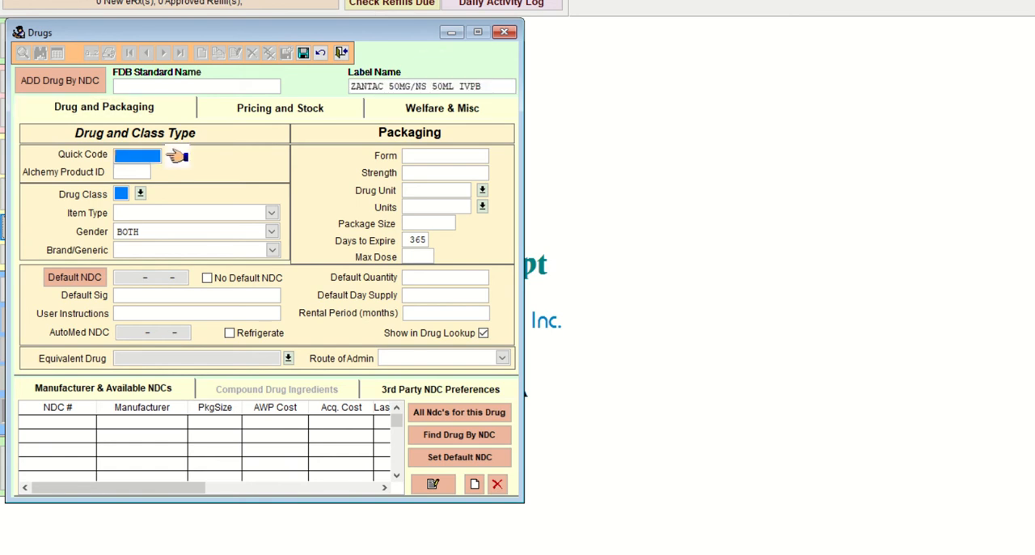
pyautogui.write('ZANT')
pyautogui.click(511, 553)
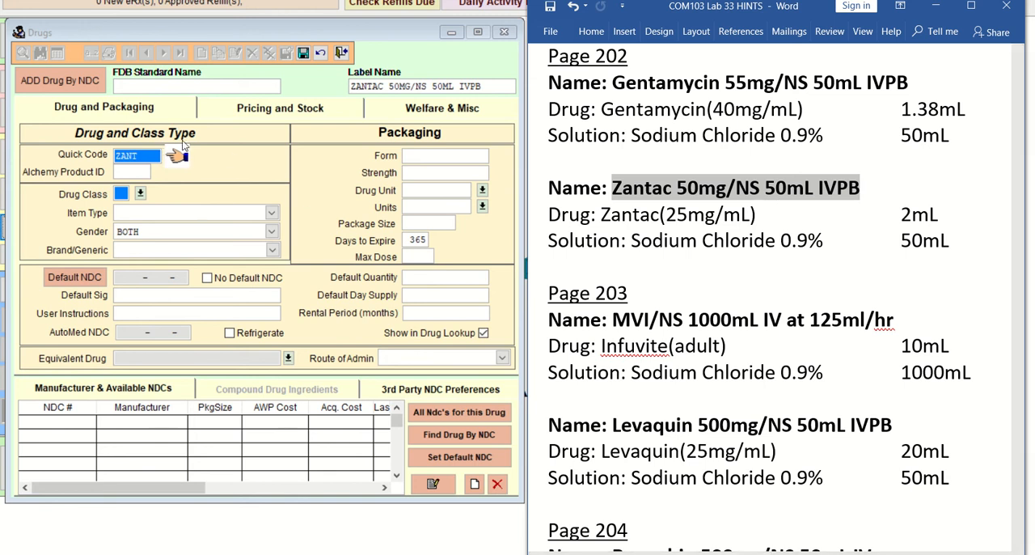
pyautogui.click(143, 161)
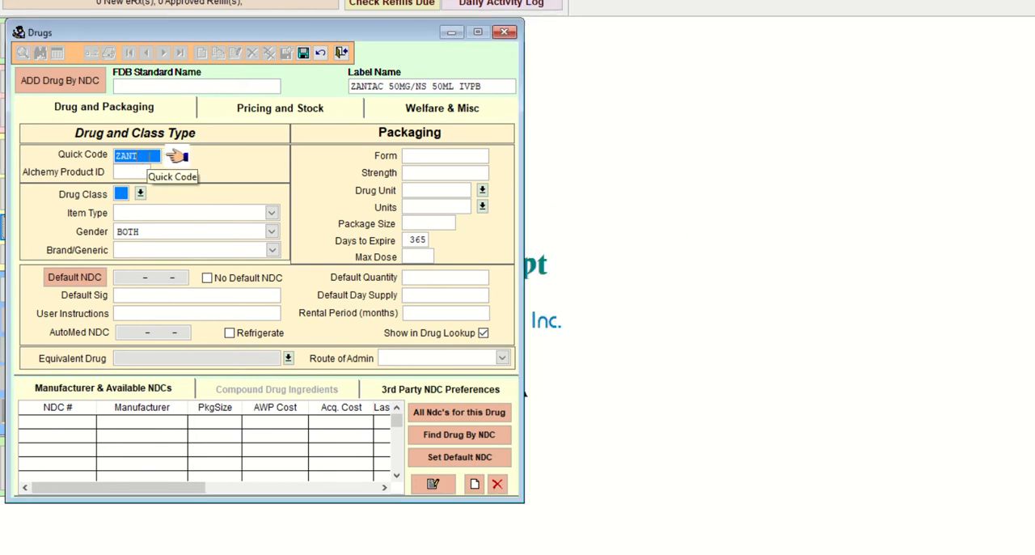
pyautogui.write('50MG')
pyautogui.click(154, 172)
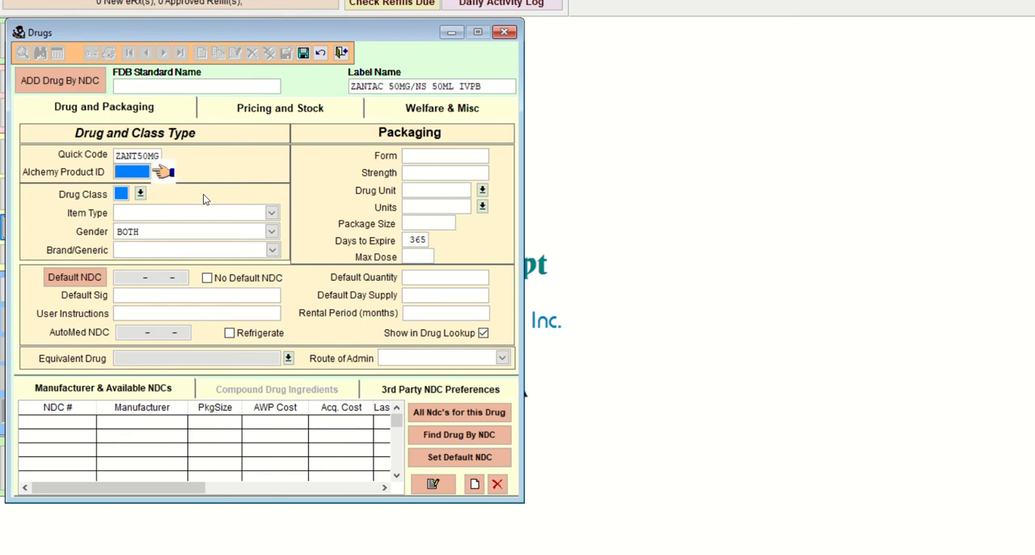
# Step: Classify the Zantac record as drug class RX, item type Compound, and Generic
pyautogui.click(142, 193)
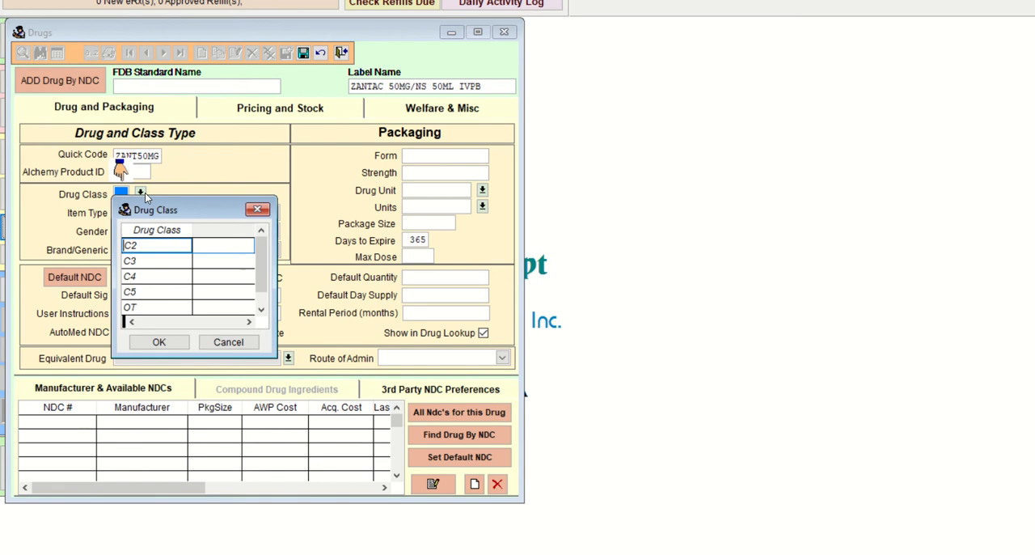
pyautogui.scroll(-3, 269, 296)
pyautogui.click(157, 277)
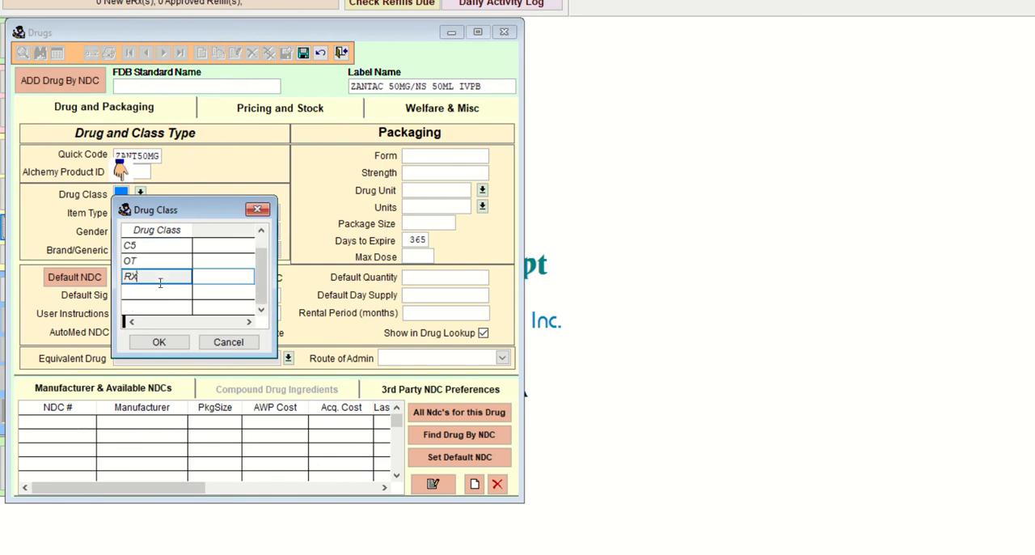
pyautogui.click(159, 342)
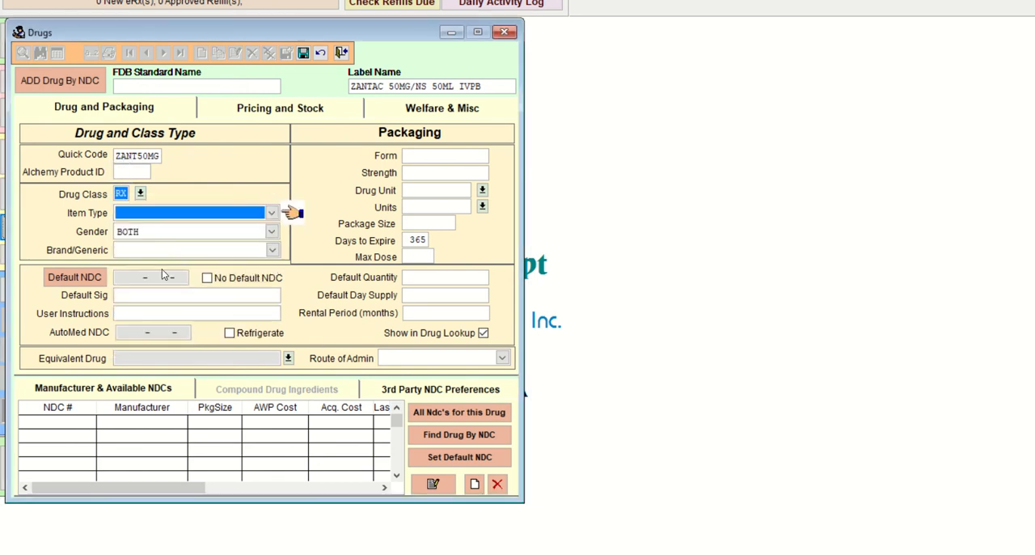
pyautogui.click(271, 213)
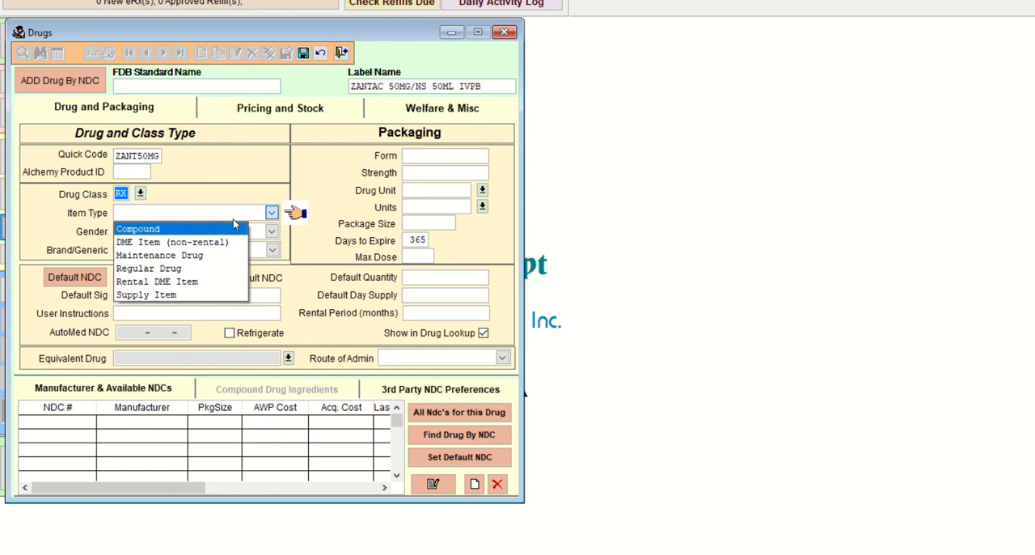
pyautogui.click(224, 224)
pyautogui.click(179, 252)
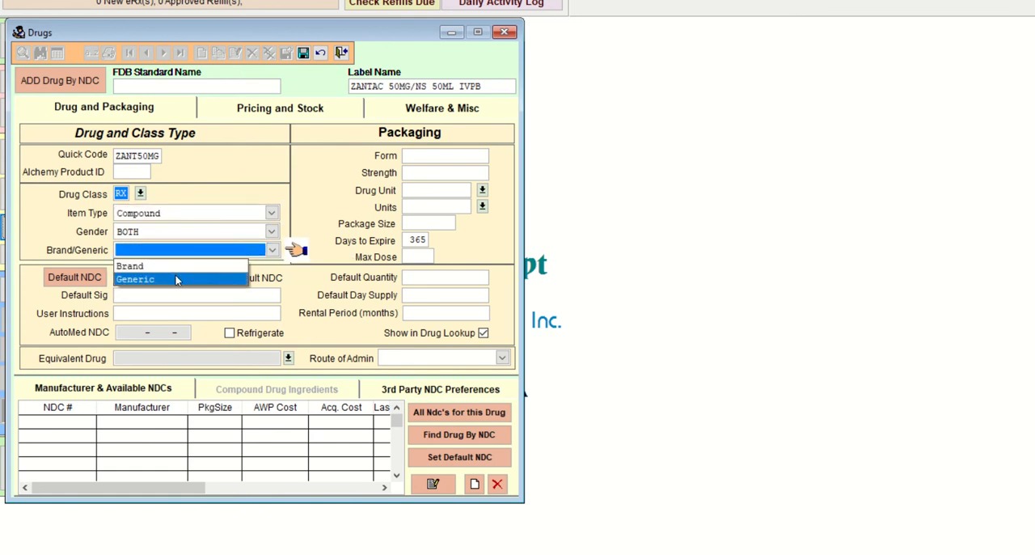
pyautogui.click(177, 278)
# Step: Set the Zantac record's default sig to INFUSE IVPB and go to the packaging form
pyautogui.click(170, 297)
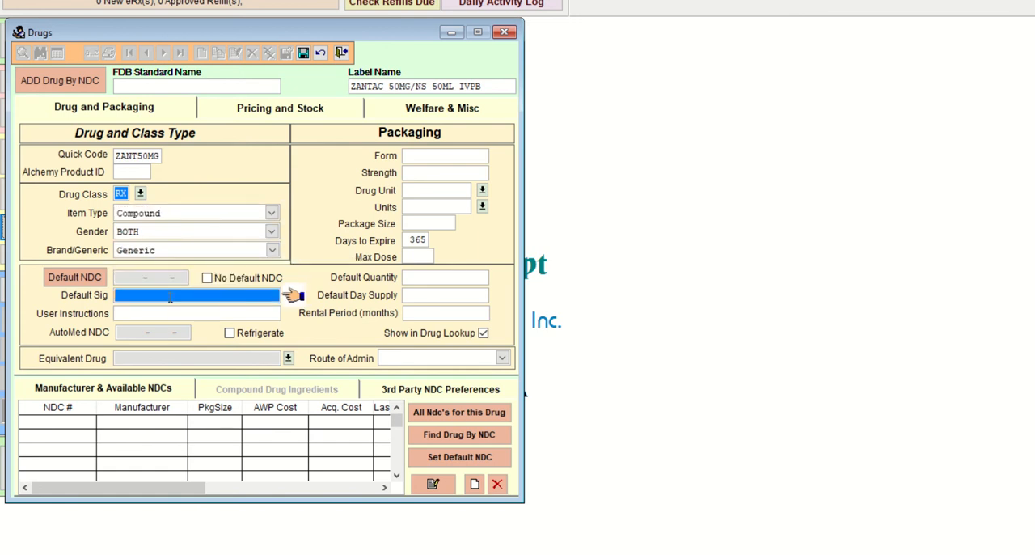
pyautogui.write('INS')
pyautogui.write('USE IVPB')
pyautogui.press('Tab')
# Step: Set the Zantac record's packaging form to IVPB and its strength to 50MG
pyautogui.press('Tab')
pyautogui.press('Tab')
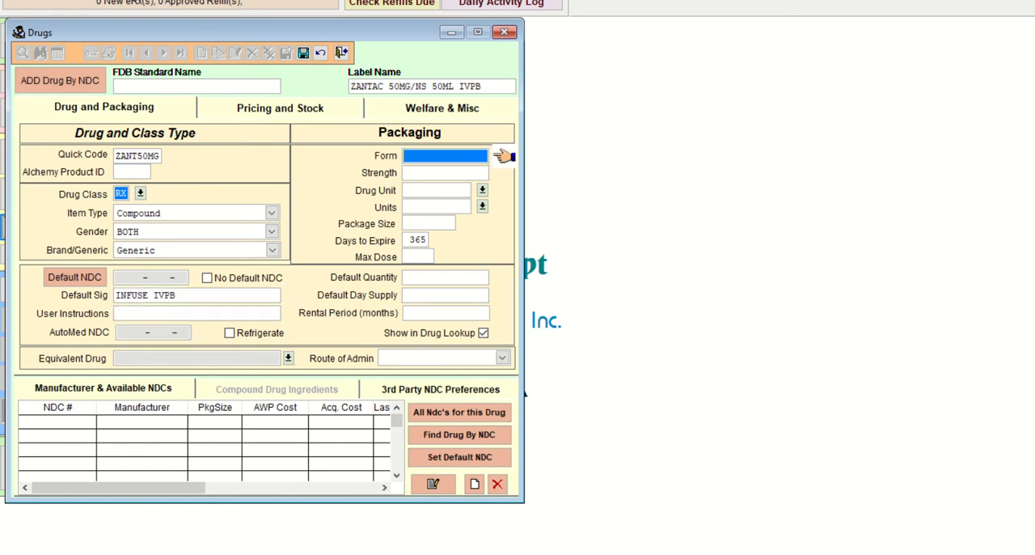
pyautogui.write('IVPB')
pyautogui.press('Tab')
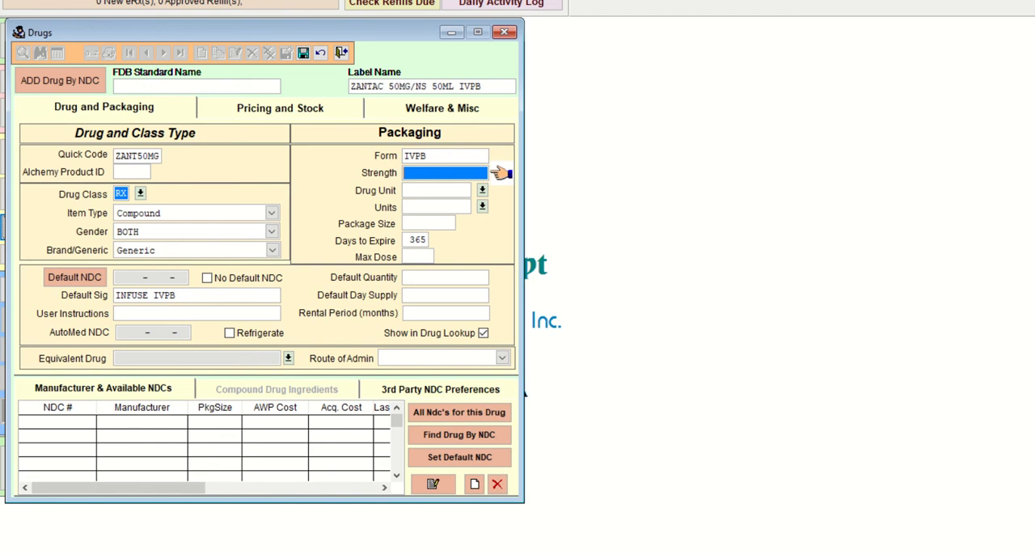
pyautogui.write('50MG')
# Step: Set both the drug unit and the units of the Zantac record to ML
pyautogui.press('Tab')
pyautogui.write('M')
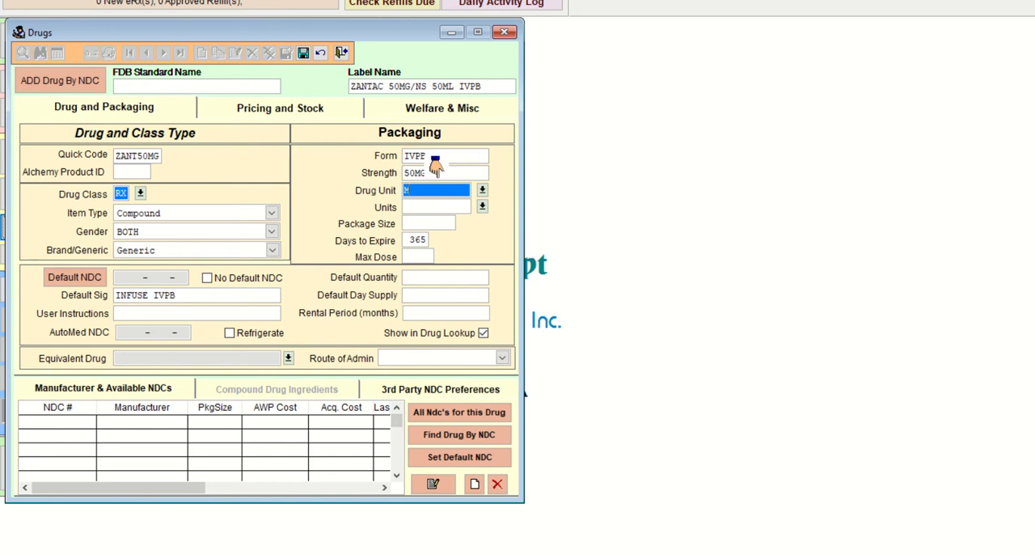
pyautogui.press('Tab')
pyautogui.press('Return')
pyautogui.write('M')
pyautogui.press('Tab')
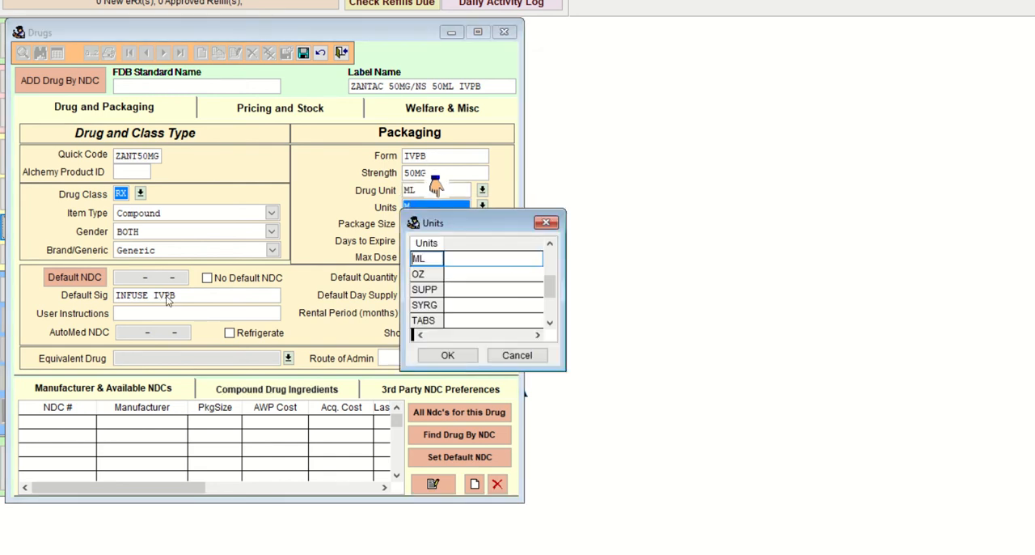
pyautogui.press('Return')
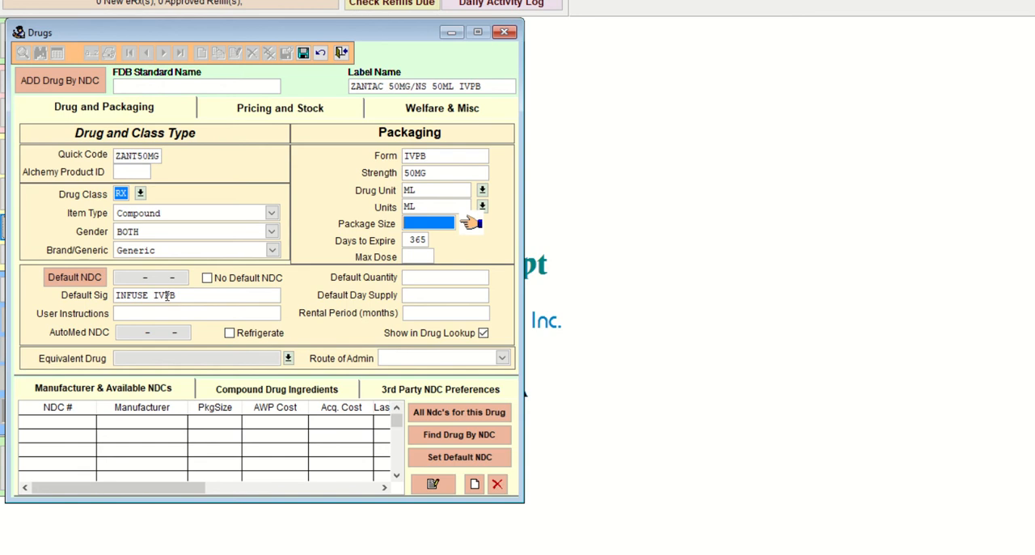
# Step: Set the package size to 50 and days to expire to 1, and save the Zantac record
pyautogui.write('50   .000')
pyautogui.press('Tab')
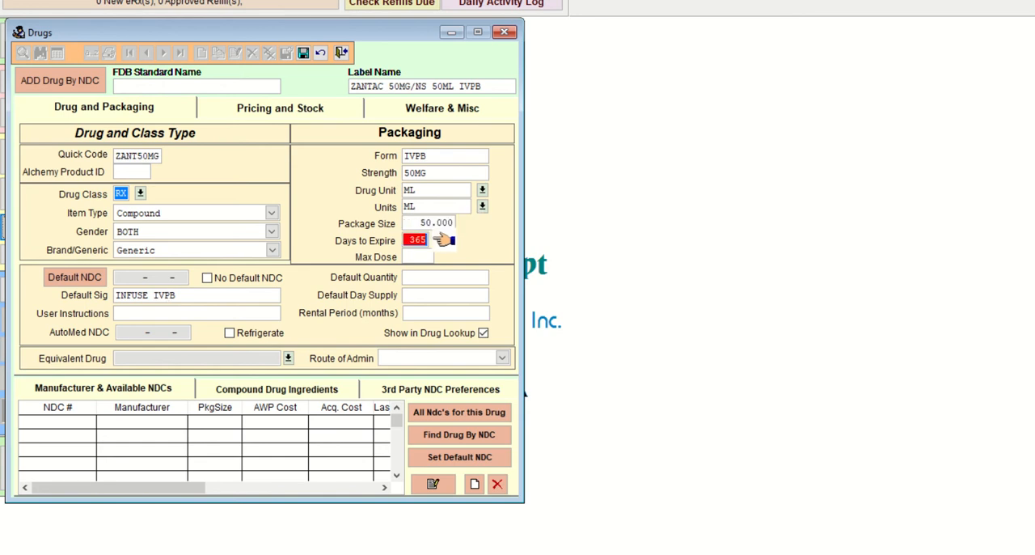
pyautogui.write('1')
pyautogui.press('Tab')
pyautogui.press('Tab')
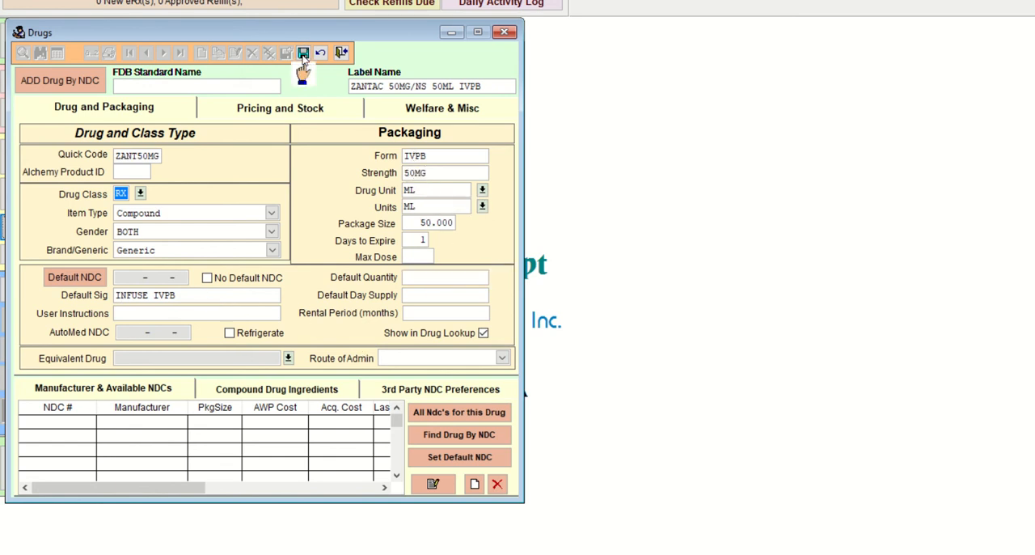
pyautogui.click(303, 53)
# Step: Check the Zantac ingredient's concentration and amount in the Lab 33 hints document, and start a new compound ingredient for the record
pyautogui.click(300, 394)
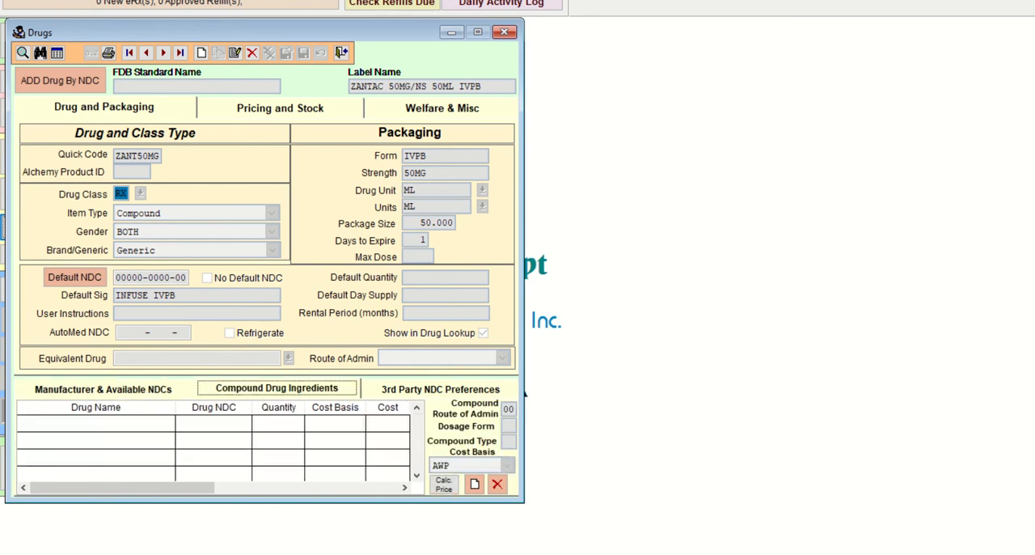
pyautogui.hotkey('alt', 'Tab')
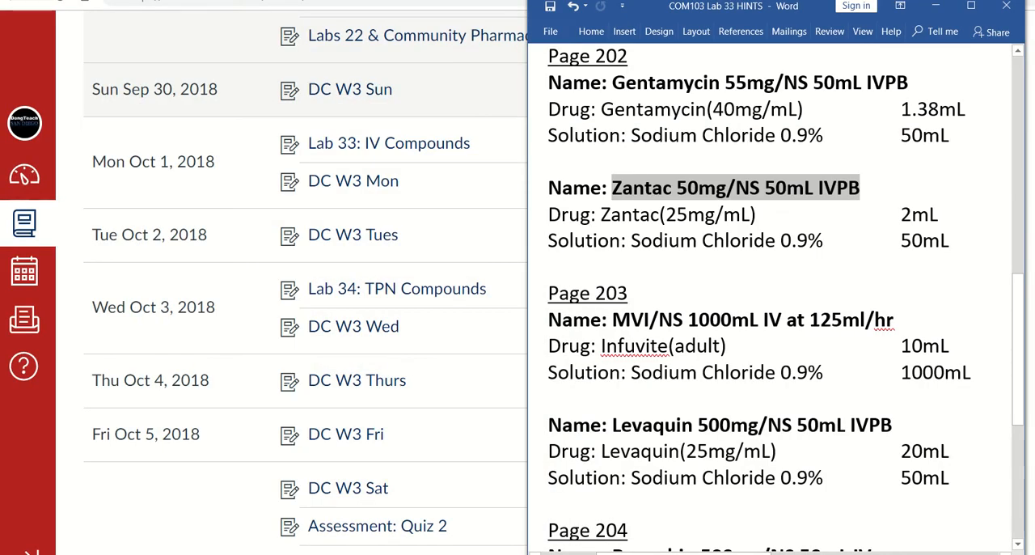
pyautogui.hotkey('alt', 'Tab')
pyautogui.click(586, 554)
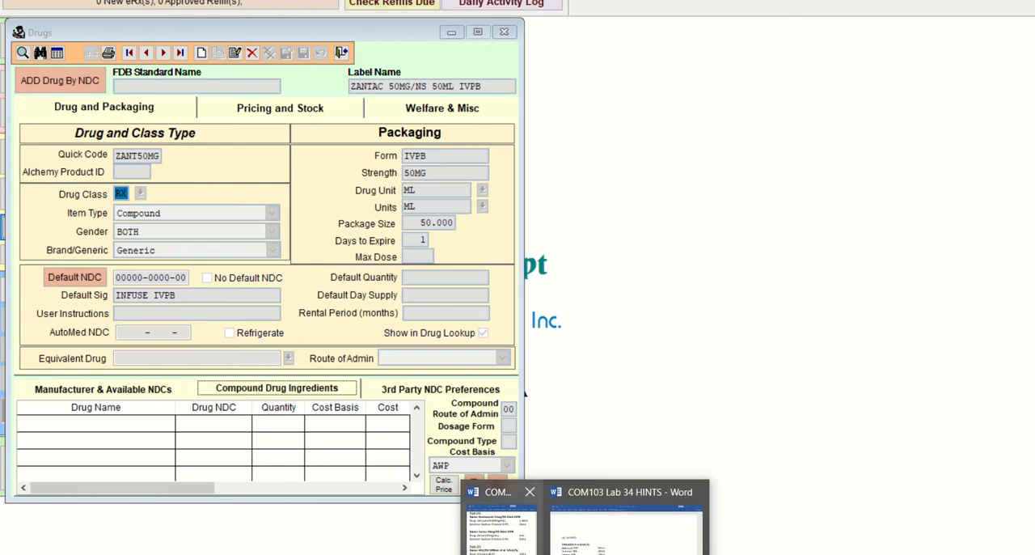
pyautogui.click(500, 530)
pyautogui.click(667, 216)
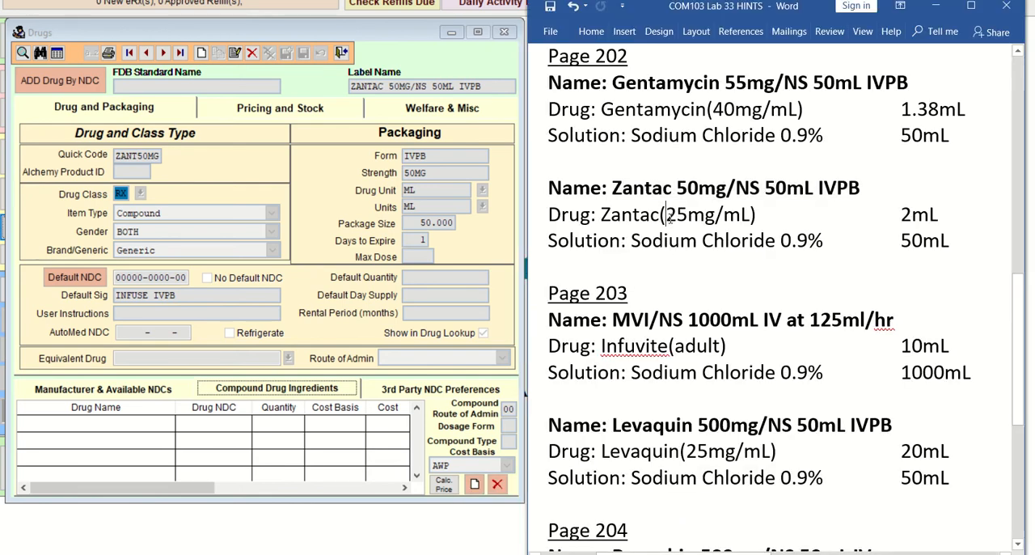
pyautogui.moveTo(666, 214); pyautogui.dragTo(751, 218)
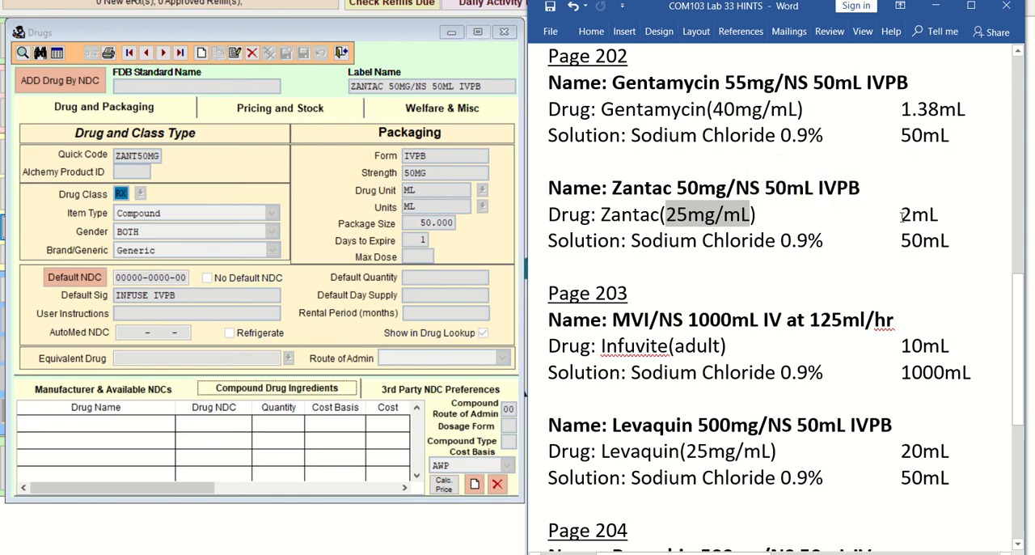
pyautogui.moveTo(903, 214); pyautogui.dragTo(940, 215)
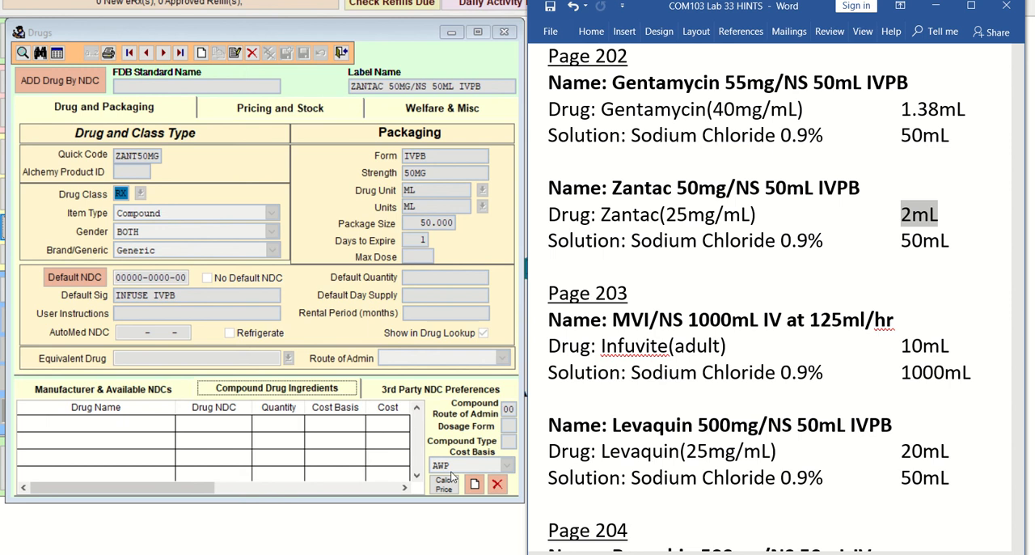
pyautogui.click(474, 483)
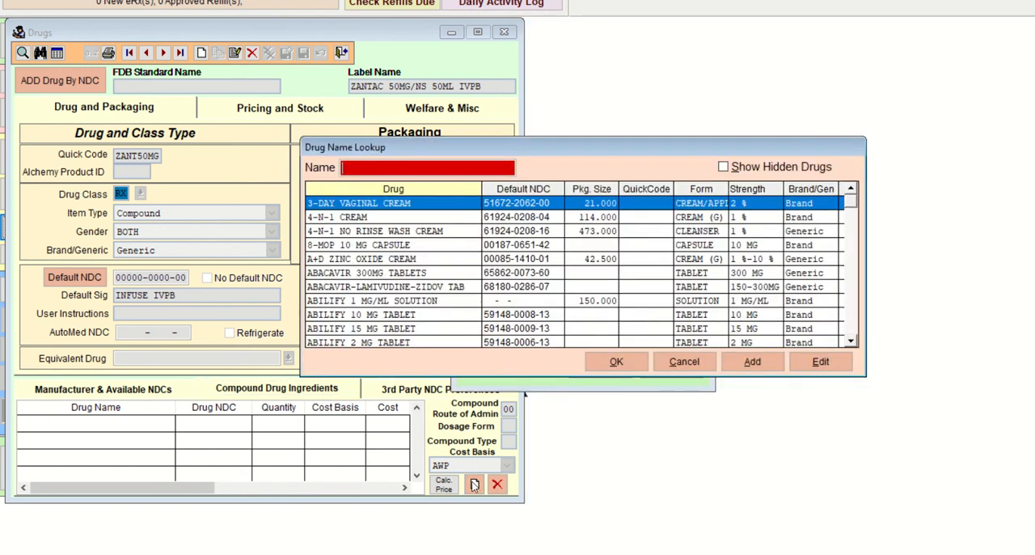
# Step: Try to find the ingredient under its generic name by searching the drug lookup for RAN
pyautogui.write('RAN')
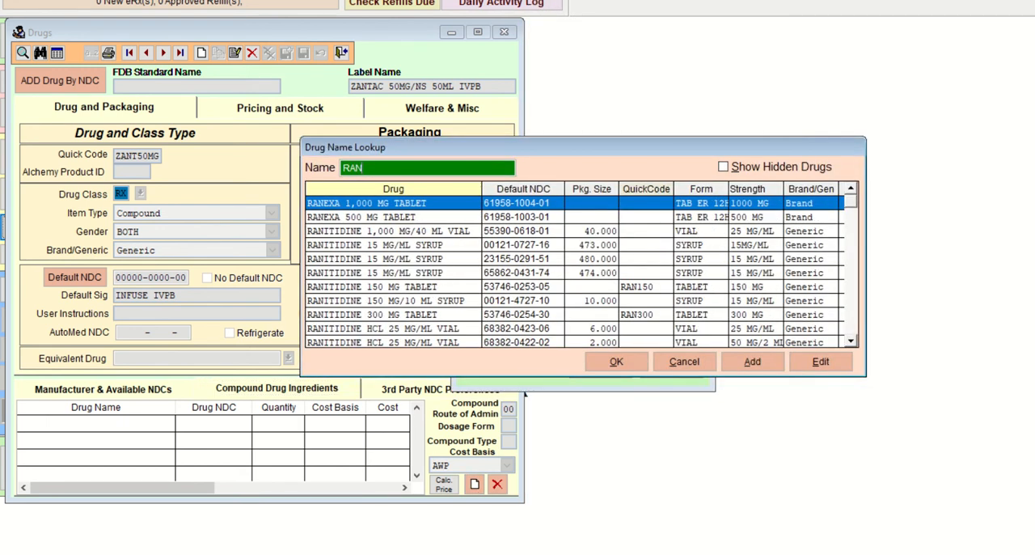
pyautogui.press('Down')
pyautogui.press('Down')
pyautogui.press('Down')
pyautogui.press('Down')
pyautogui.press('Down')
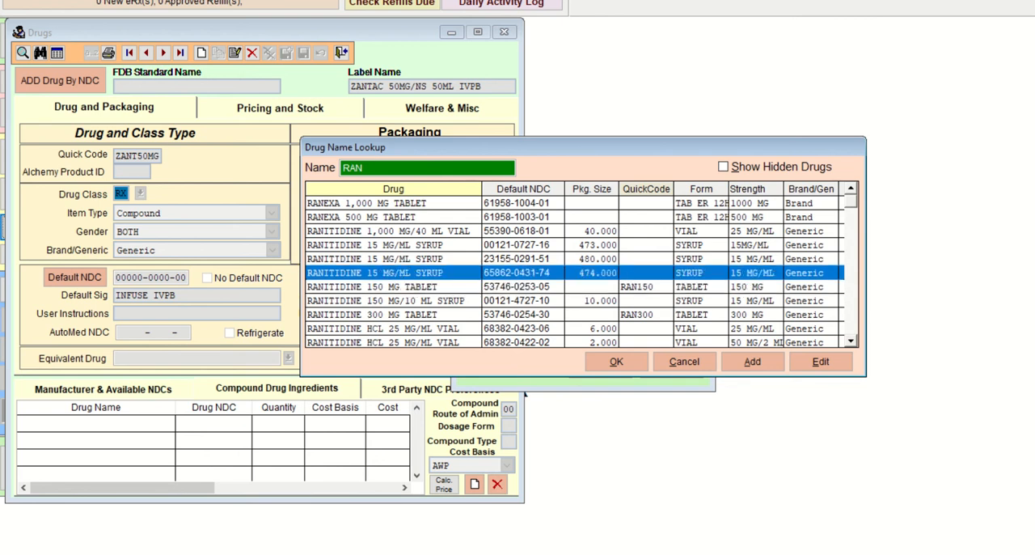
pyautogui.doubleClick(374, 166)
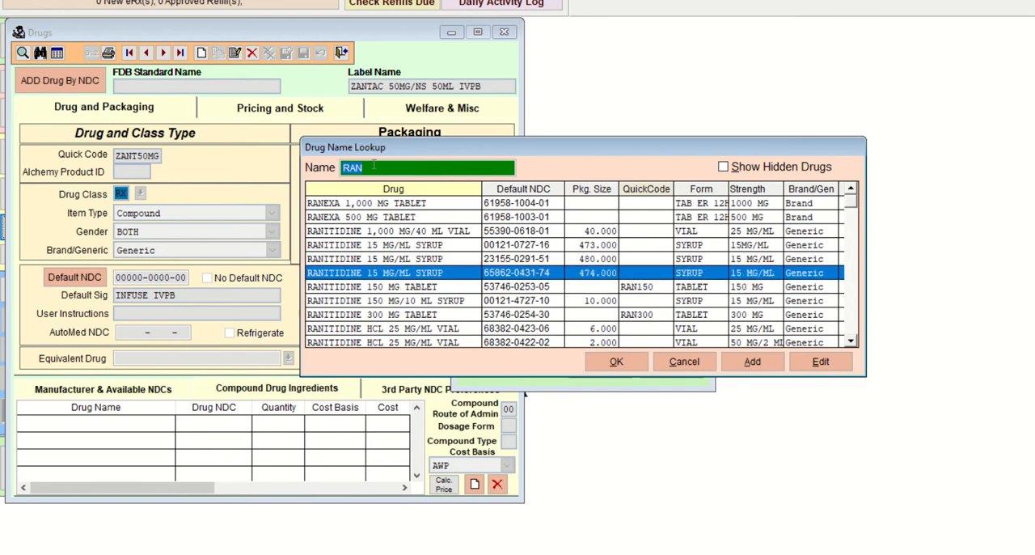
pyautogui.write('T')
pyautogui.press('BackSpace')
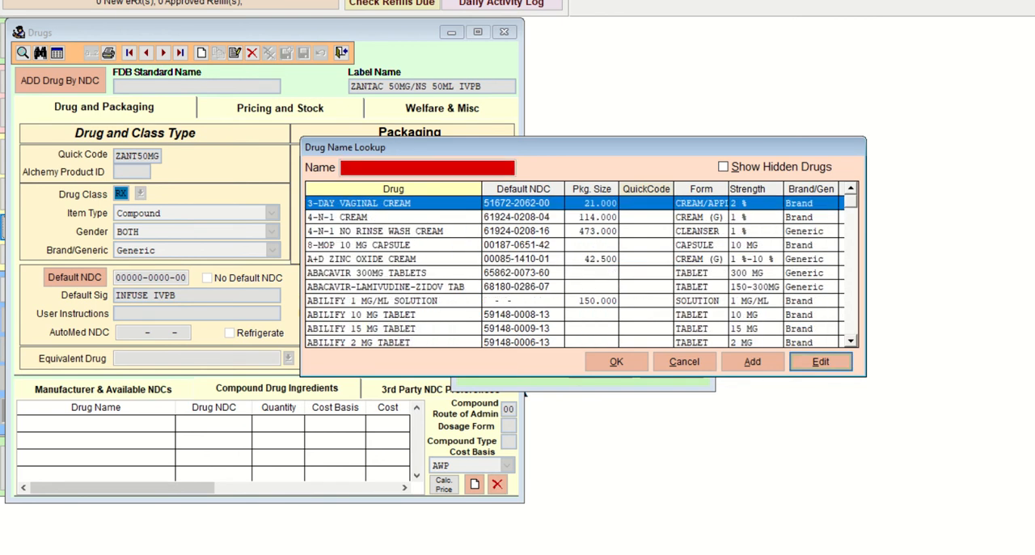
pyautogui.click(753, 361)
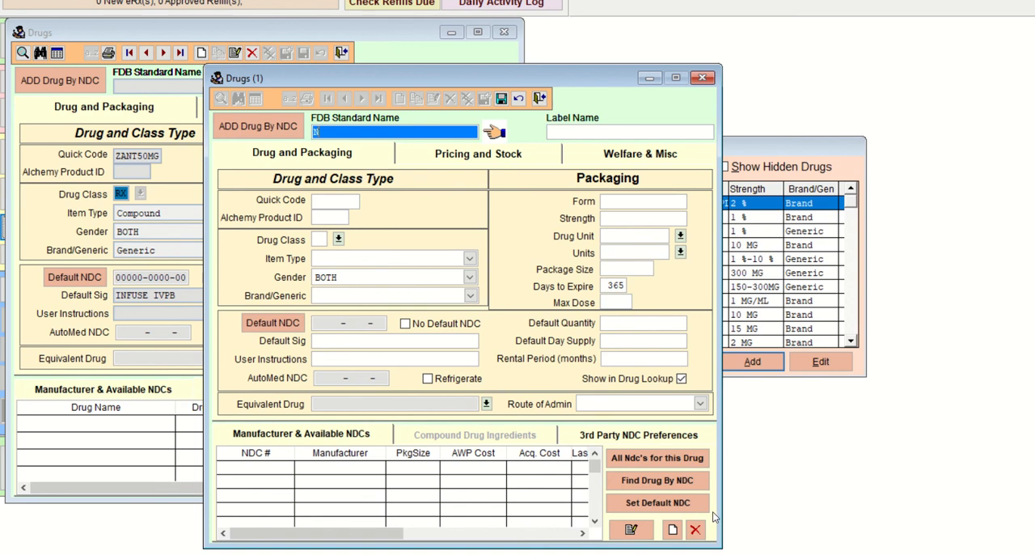
pyautogui.click(703, 77)
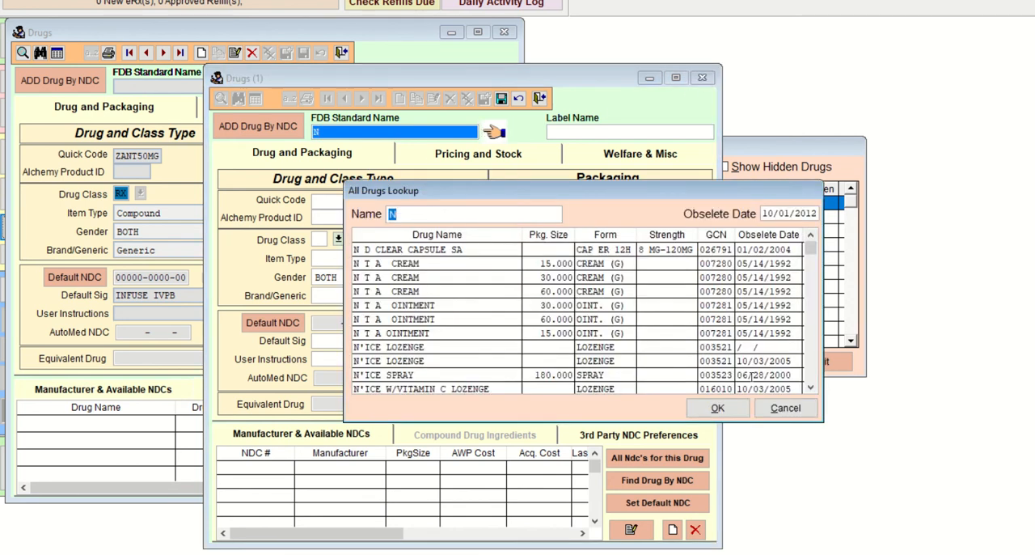
pyautogui.click(756, 409)
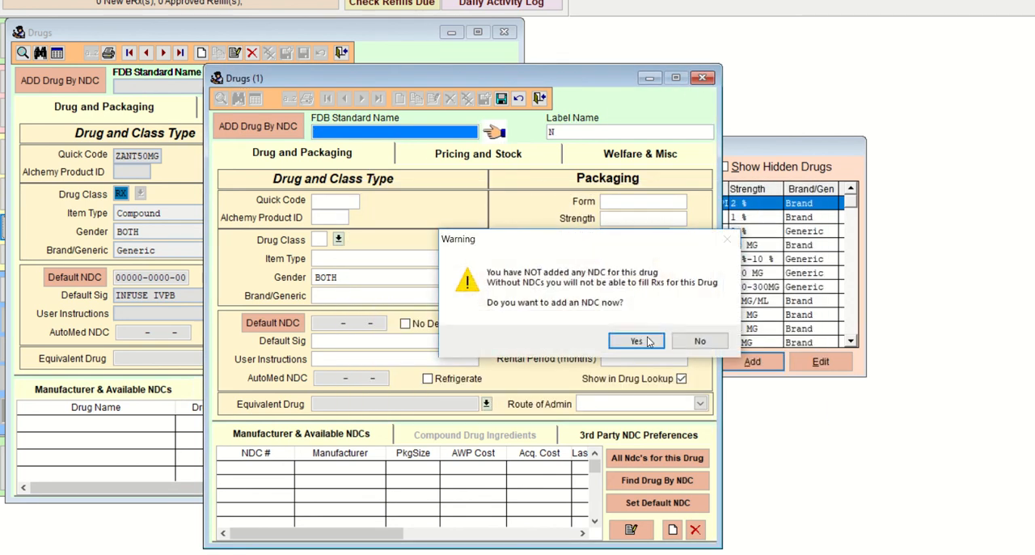
pyautogui.click(678, 342)
pyautogui.click(588, 336)
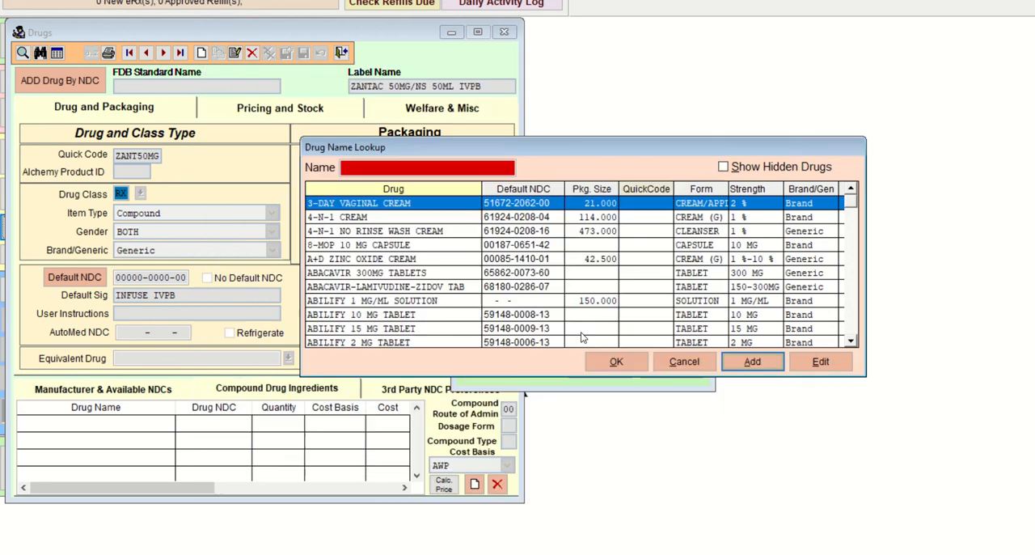
# Step: Search the drug lookup for ZAN and choose the ZANTAC 25 MG/ML VIAL with package size 2.000 as the ingredient
pyautogui.click(395, 167)
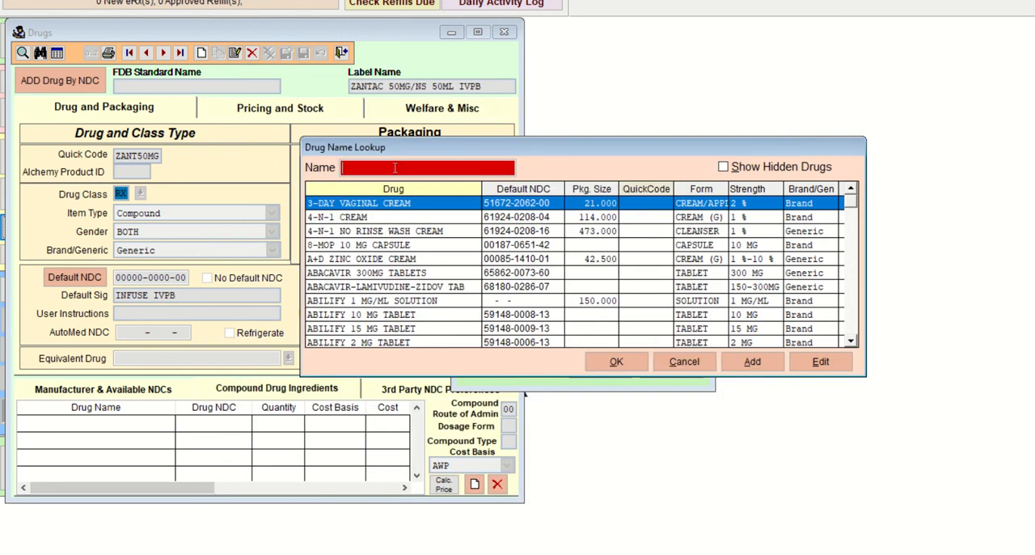
pyautogui.write('ZAN')
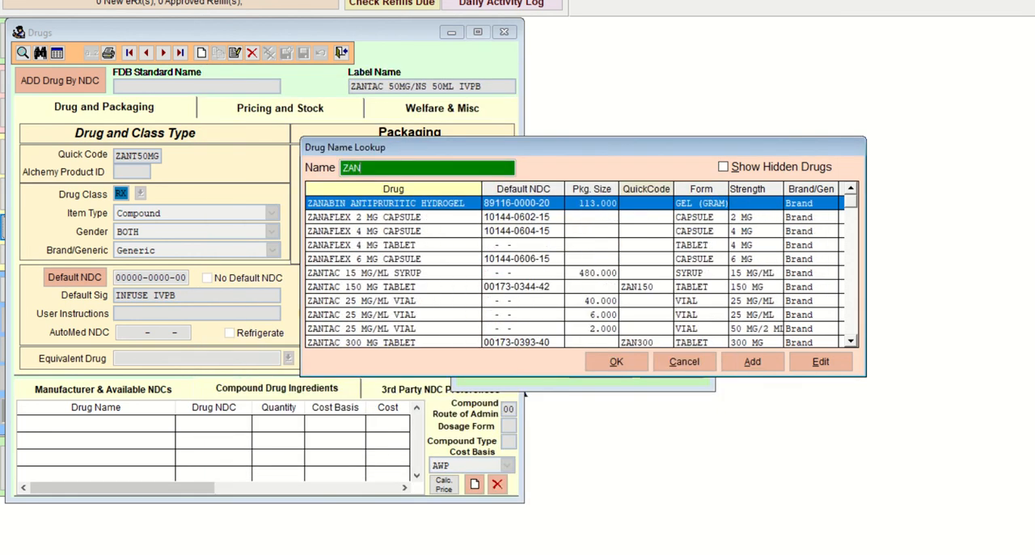
pyautogui.press('Down')
pyautogui.press('Down')
pyautogui.press('Down')
pyautogui.press('Down')
pyautogui.press('Down')
pyautogui.press('Down')
pyautogui.press('Down')
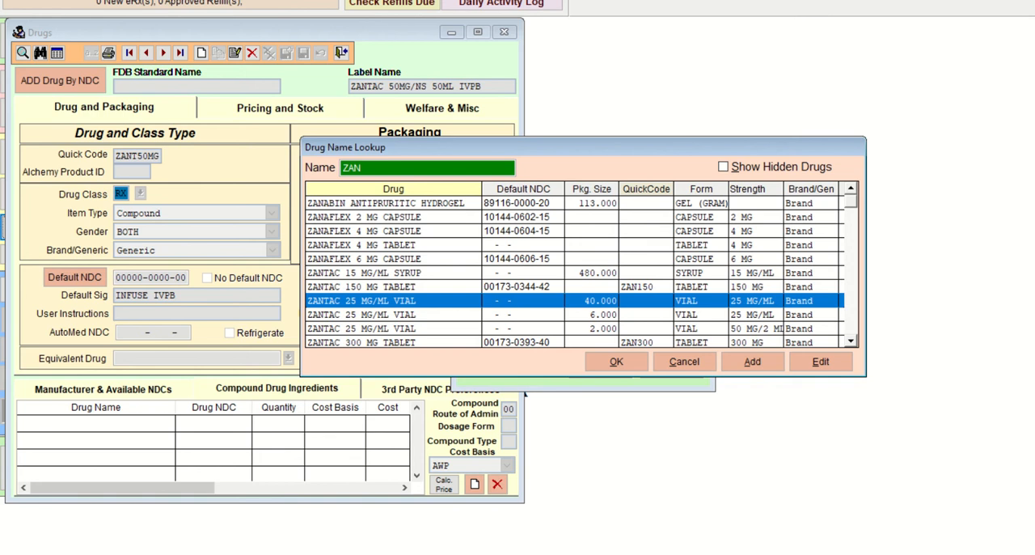
pyautogui.press('Down')
pyautogui.press('Down')
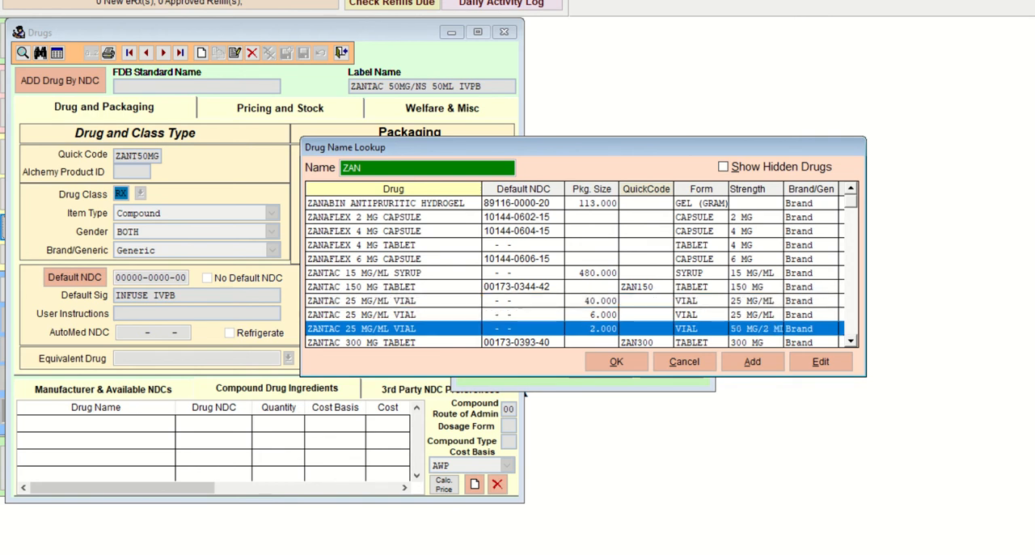
pyautogui.press('Return')
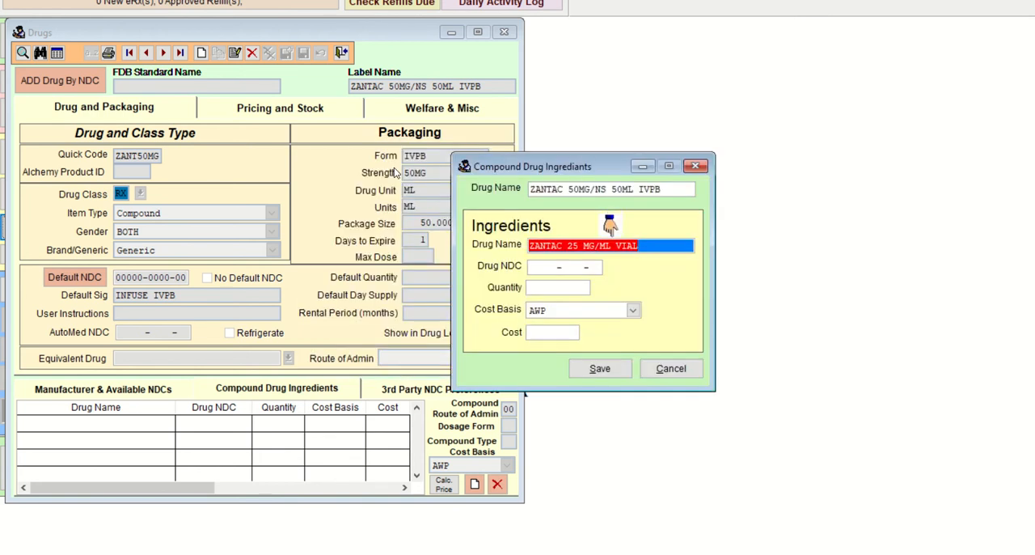
pyautogui.press('Tab')
pyautogui.click(612, 267)
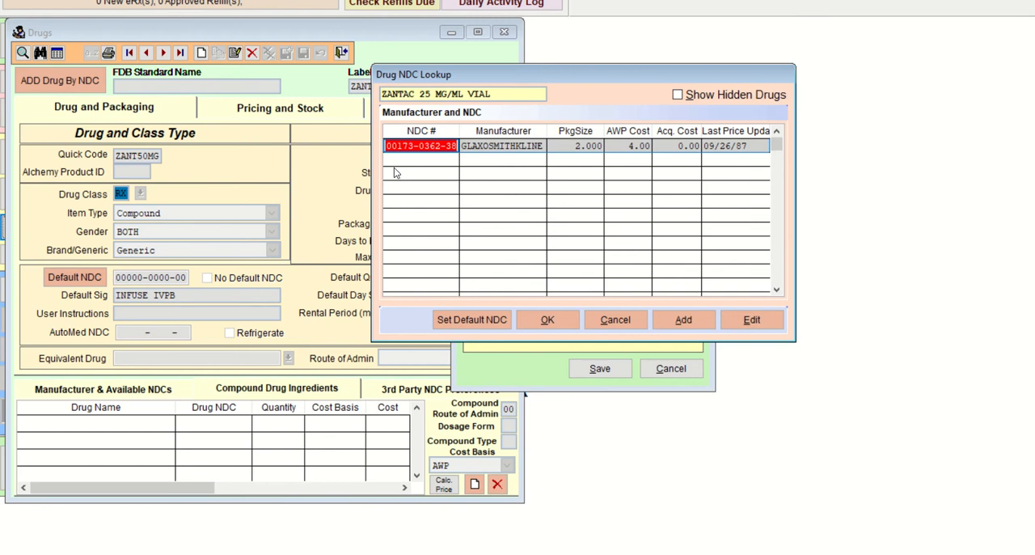
pyautogui.press('Return')
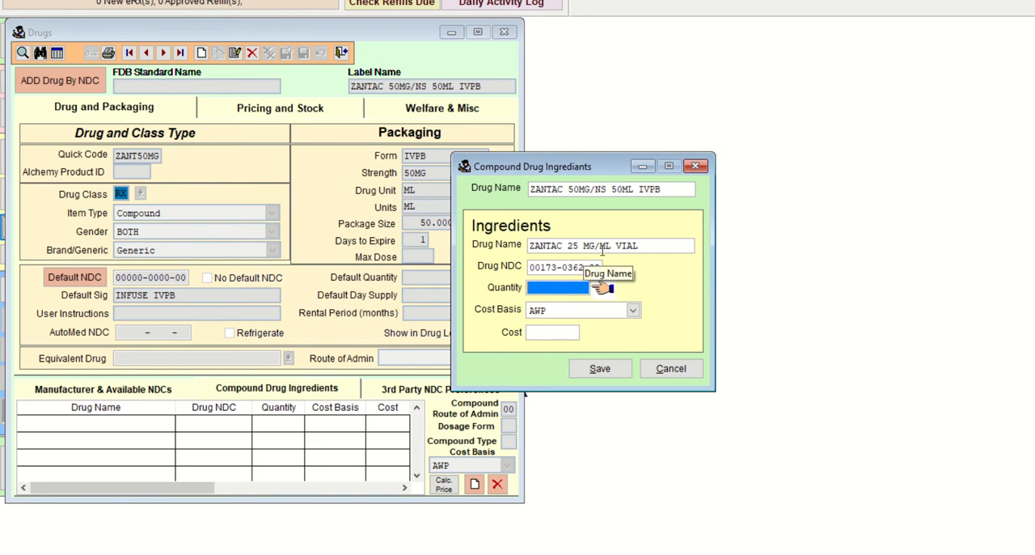
pyautogui.write('2 .000')
pyautogui.press('Tab')
pyautogui.press('Tab')
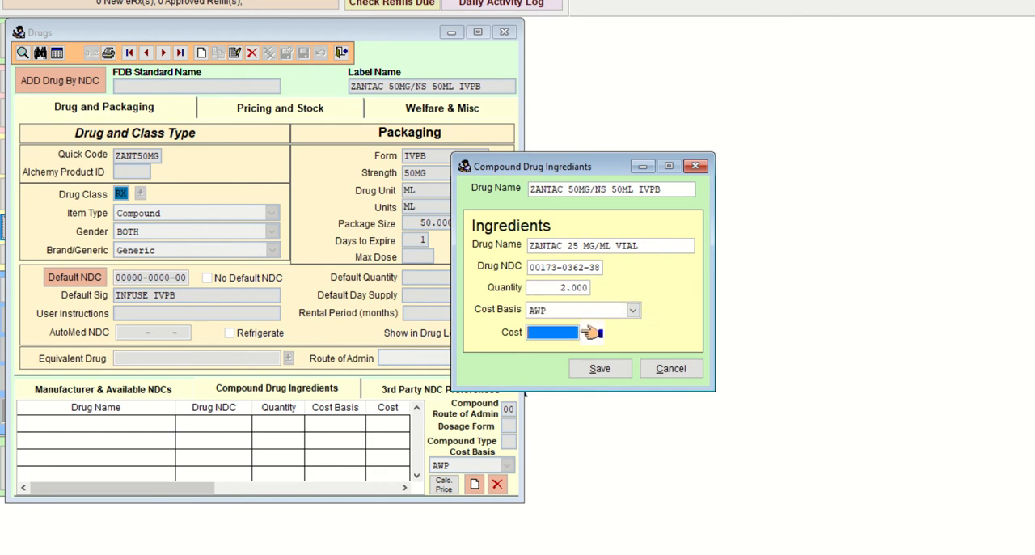
pyautogui.press('Tab')
pyautogui.press('Return')
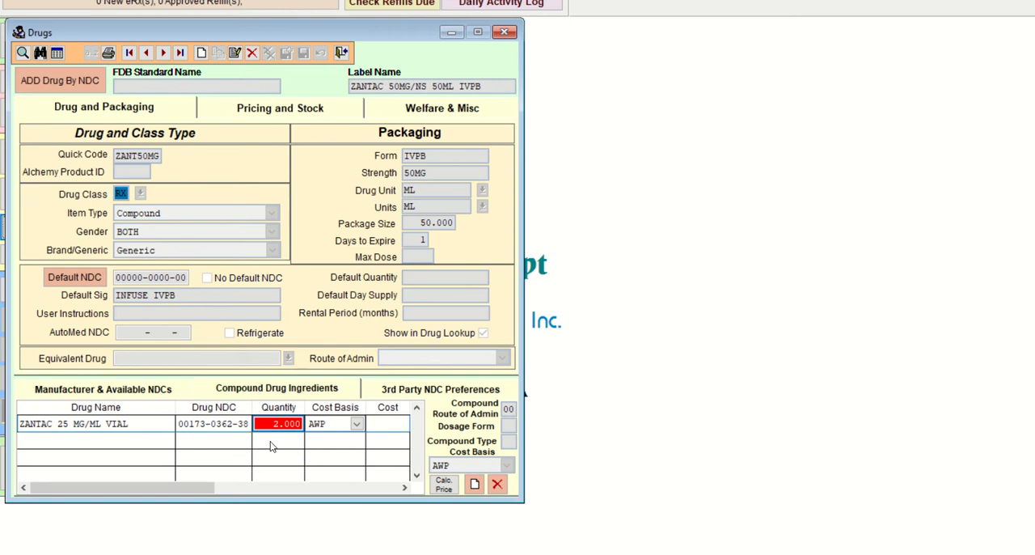
pyautogui.click(211, 424)
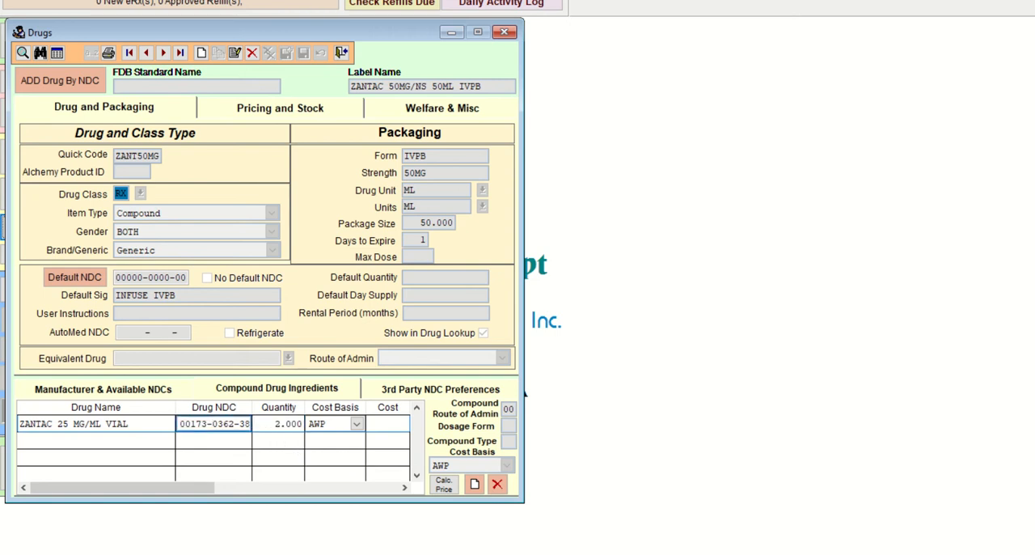
# Step: Switch to the Paint 3D whiteboard and handwrite the calculation O/S = 50mg/25mg in the blank space below the IV diagram
pyautogui.click(683, 459)
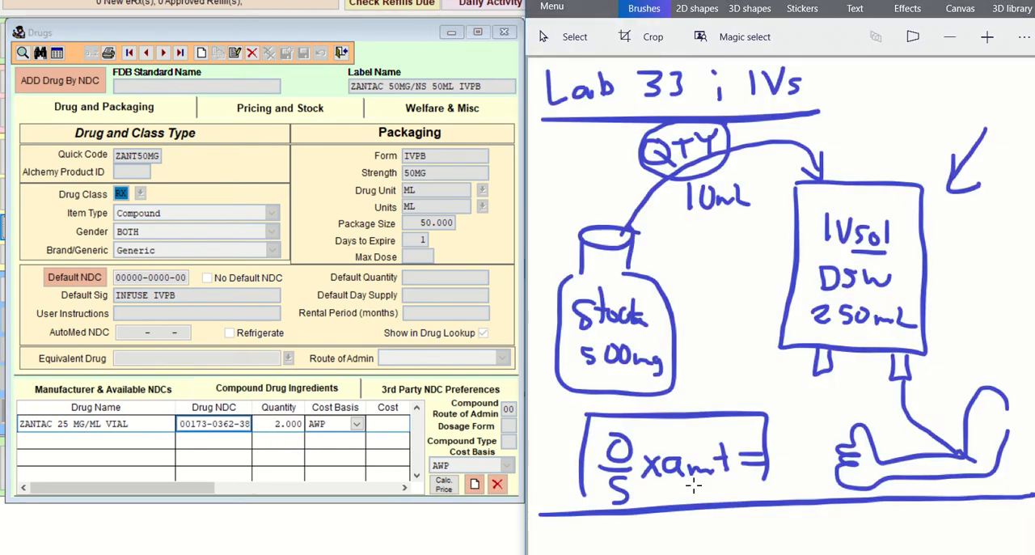
pyautogui.scroll(2, 684, 459)
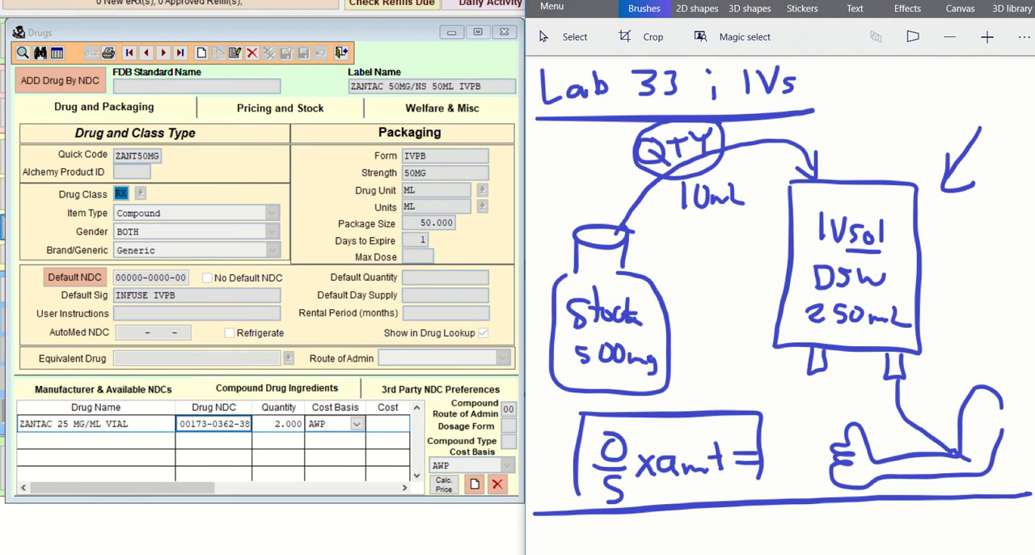
pyautogui.moveTo(777, 1); pyautogui.dragTo(786, 1)
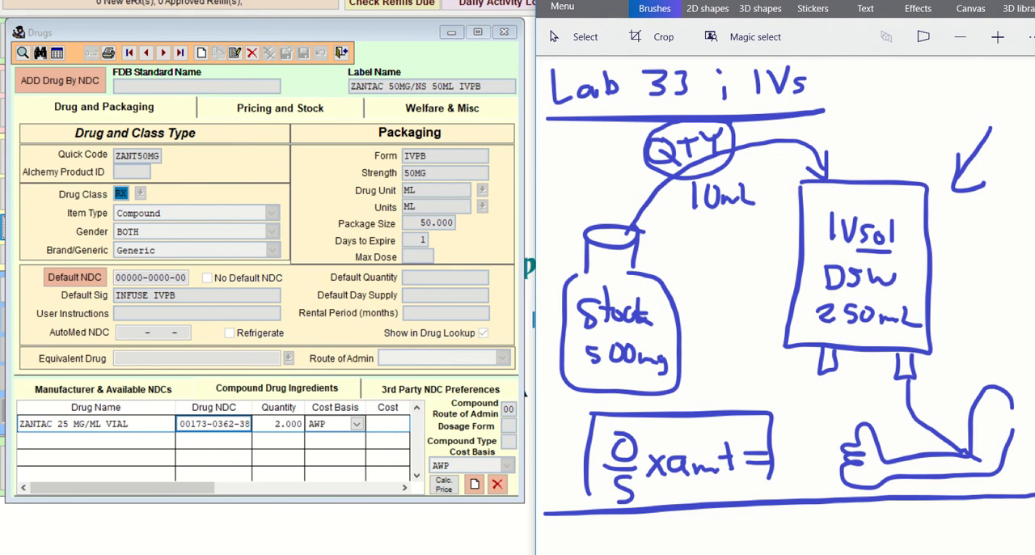
pyautogui.scroll(-6, 864, 230)
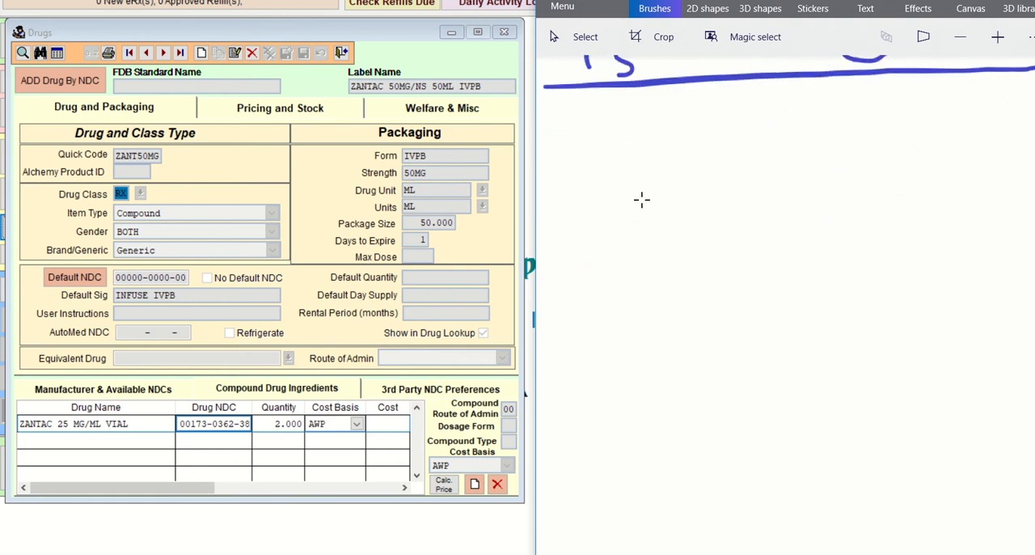
pyautogui.moveTo(590, 180)
pyautogui.mouseDown()
pyautogui.moveTo(632, 181)
pyautogui.moveTo(612, 194)
pyautogui.mouseUp()
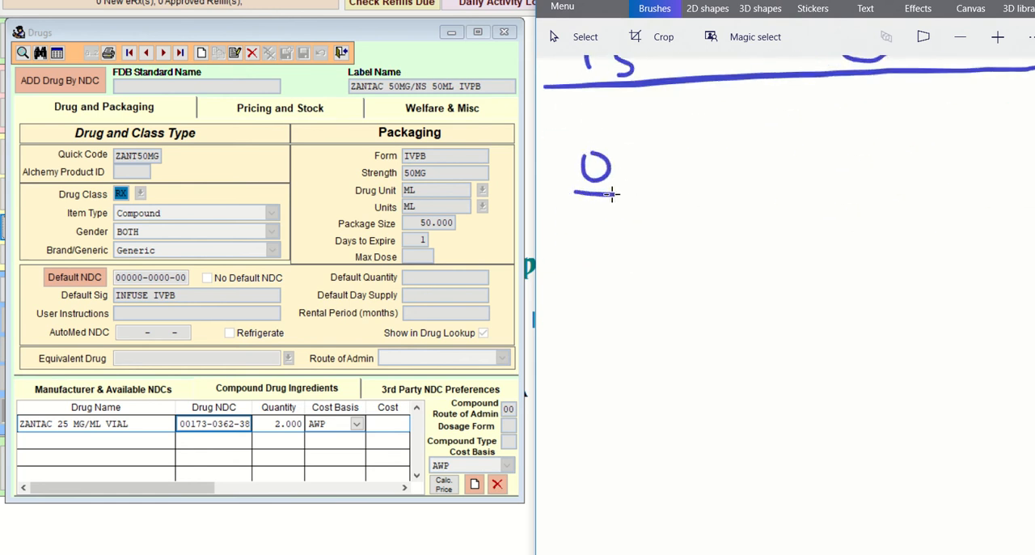
pyautogui.moveTo(694, 160)
pyautogui.mouseDown()
pyautogui.moveTo(687, 172)
pyautogui.moveTo(732, 172)
pyautogui.moveTo(750, 191)
pyautogui.mouseUp()
pyautogui.moveTo(605, 215); pyautogui.dragTo(589, 250)
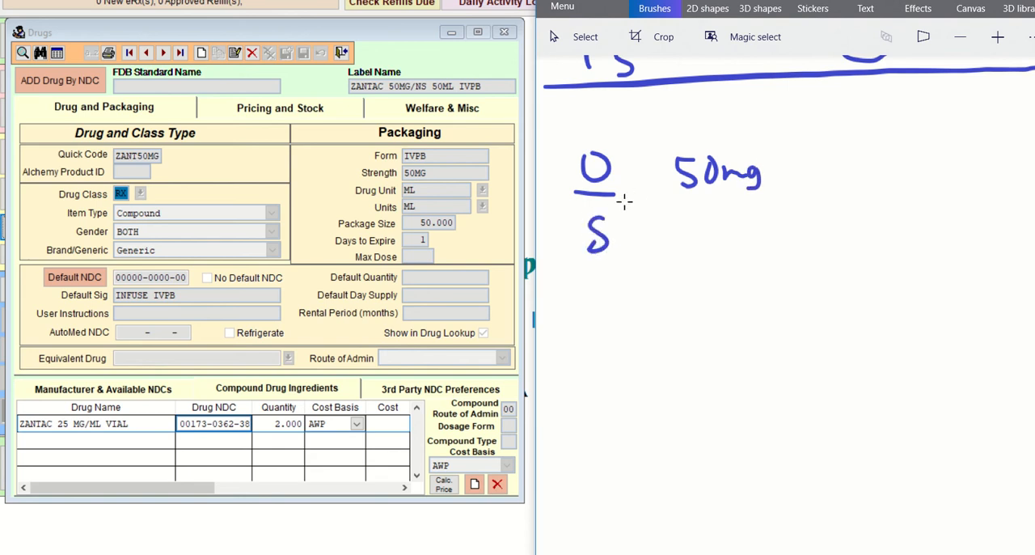
pyautogui.moveTo(630, 207); pyautogui.dragTo(774, 208)
pyautogui.moveTo(697, 232)
pyautogui.mouseDown()
pyautogui.moveTo(716, 250)
pyautogui.moveTo(741, 231)
pyautogui.mouseUp()
pyautogui.moveTo(727, 232); pyautogui.dragTo(726, 255)
pyautogui.moveTo(742, 250); pyautogui.dragTo(769, 255)
pyautogui.moveTo(779, 243); pyautogui.dragTo(768, 267)
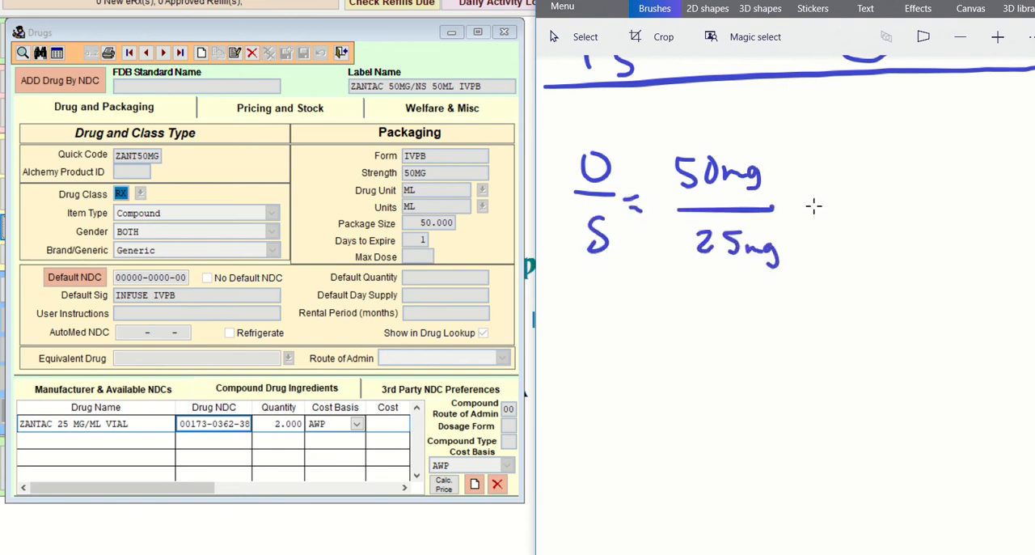
# Step: Complete the handwritten calculation with = 2 mL and circle the answer
pyautogui.moveTo(812, 198)
pyautogui.mouseDown()
pyautogui.moveTo(832, 198)
pyautogui.moveTo(872, 231)
pyautogui.moveTo(888, 228)
pyautogui.mouseUp()
pyautogui.moveTo(899, 223)
pyautogui.mouseDown()
pyautogui.moveTo(915, 212)
pyautogui.moveTo(927, 220)
pyautogui.mouseUp()
pyautogui.moveTo(938, 196); pyautogui.dragTo(953, 220)
pyautogui.moveTo(905, 168); pyautogui.dragTo(918, 230)
pyautogui.moveTo(888, 154); pyautogui.dragTo(921, 231)
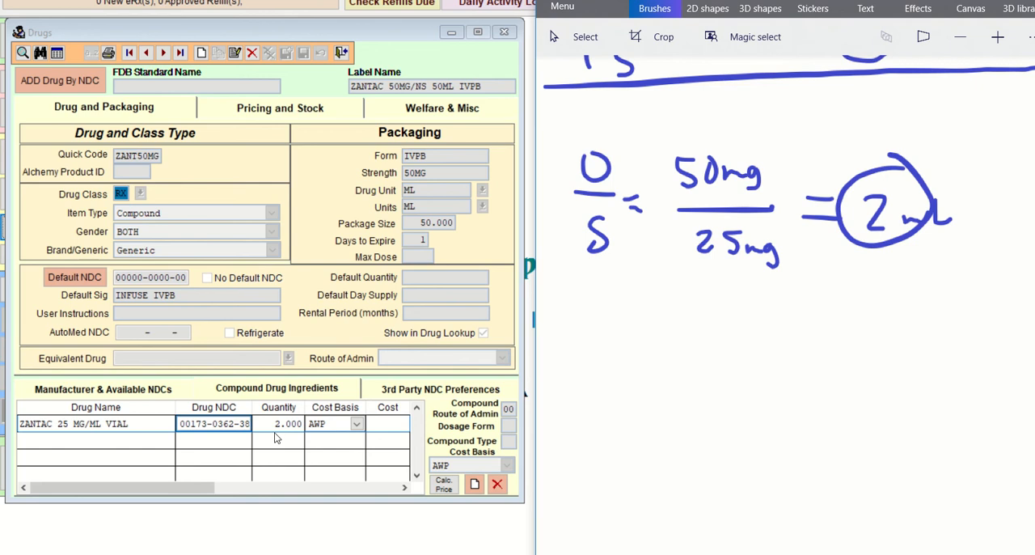
pyautogui.click(475, 483)
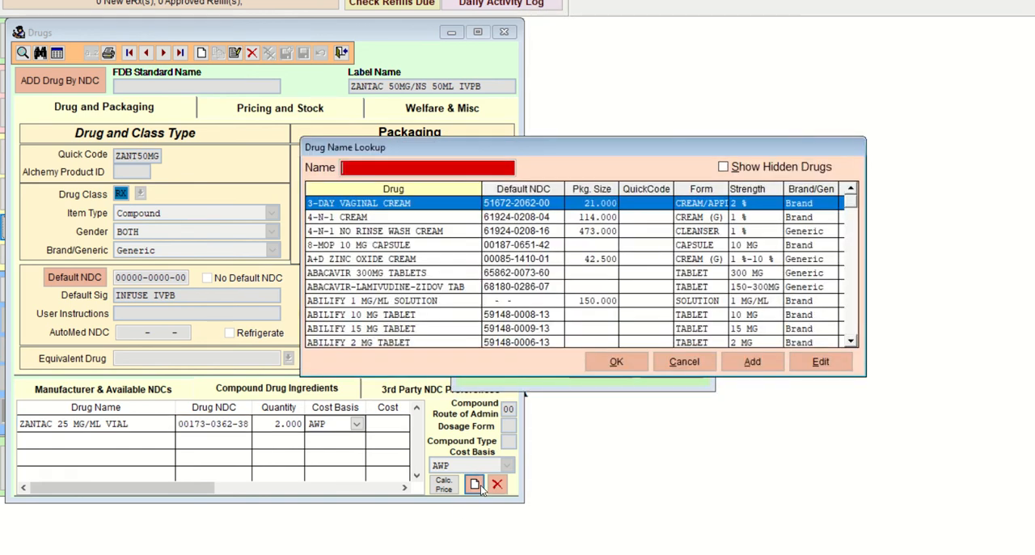
pyautogui.write('SOD')
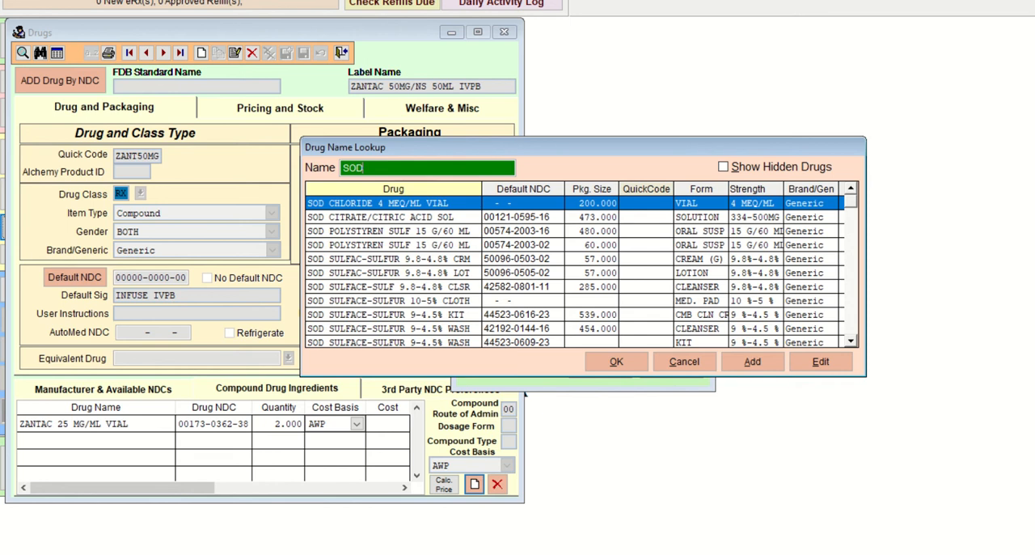
pyautogui.write('I')
pyautogui.press('Down')
pyautogui.press('Down')
pyautogui.press('Down')
pyautogui.press('Down')
pyautogui.press('Down')
pyautogui.press('Down')
pyautogui.press('Down')
pyautogui.press('Down')
pyautogui.press('Down')
pyautogui.press('Down')
pyautogui.press('Down')
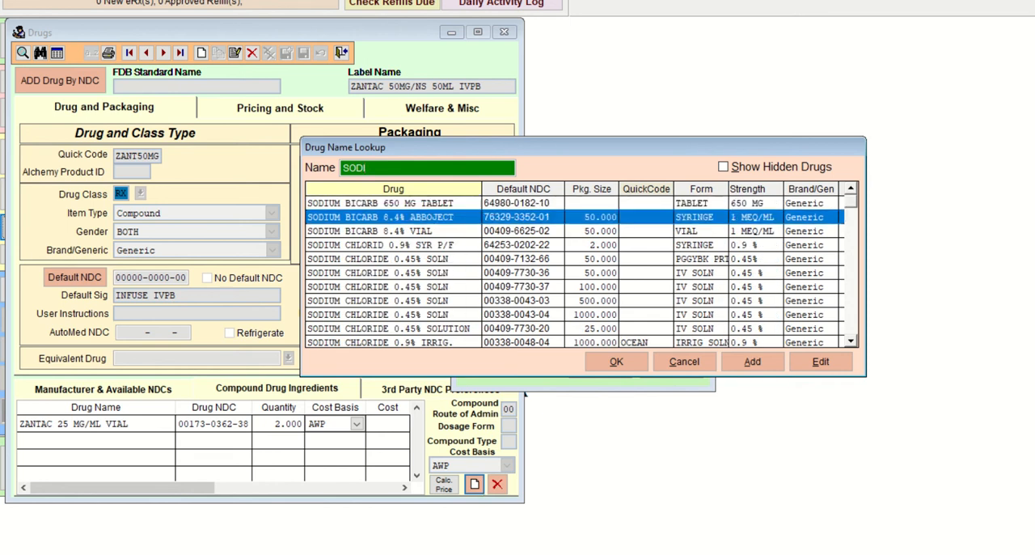
pyautogui.press('Down')
pyautogui.press('Down')
pyautogui.press('Down')
pyautogui.press('Down')
pyautogui.press('Down')
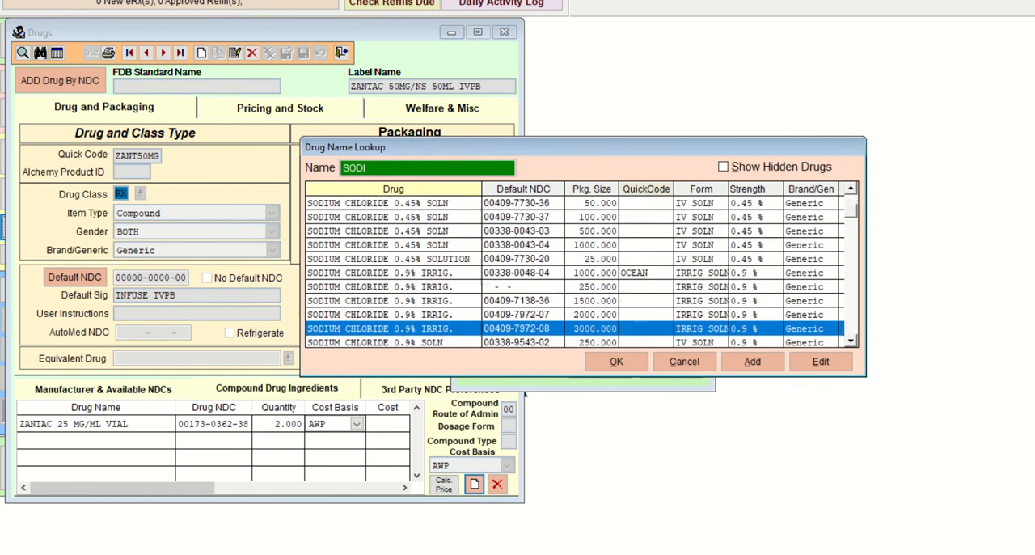
pyautogui.press('Return')
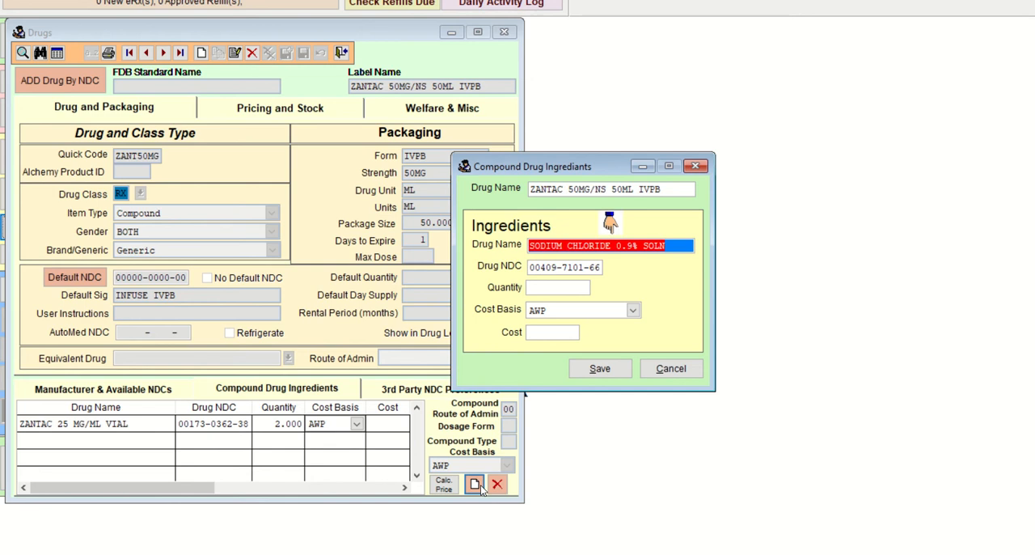
# Step: Set the sodium chloride ingredient's quantity to 50, keep the AWP cost basis, and save it
pyautogui.press('Tab')
pyautogui.press('Tab')
pyautogui.write('50')
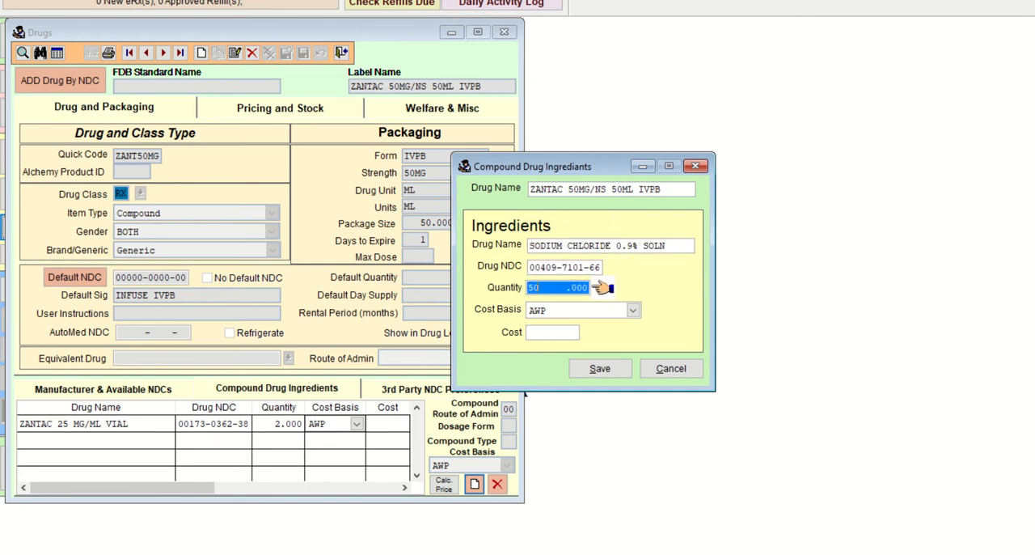
pyautogui.press('Tab')
pyautogui.press('Tab')
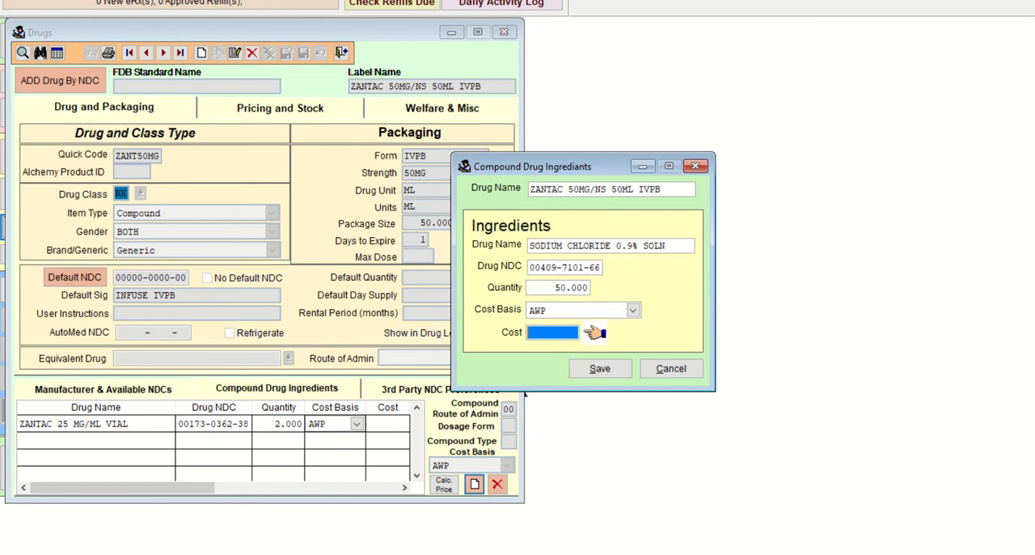
pyautogui.press('Tab')
pyautogui.press('Return')
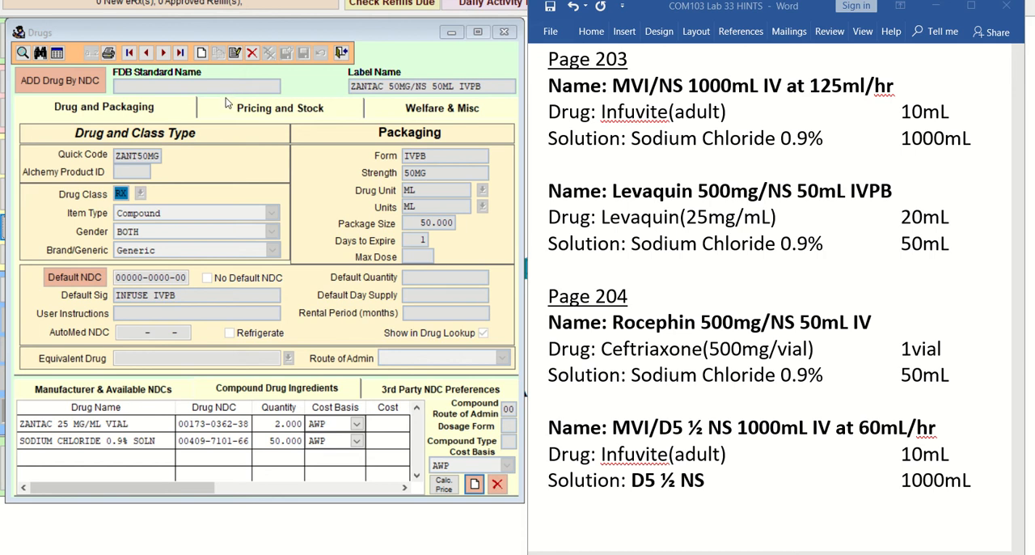
# Step: Create a new drug record with the label name MVI NS 1L IV AT 125ML/HR, checking it against the Lab 33 hints document
pyautogui.click(202, 53)
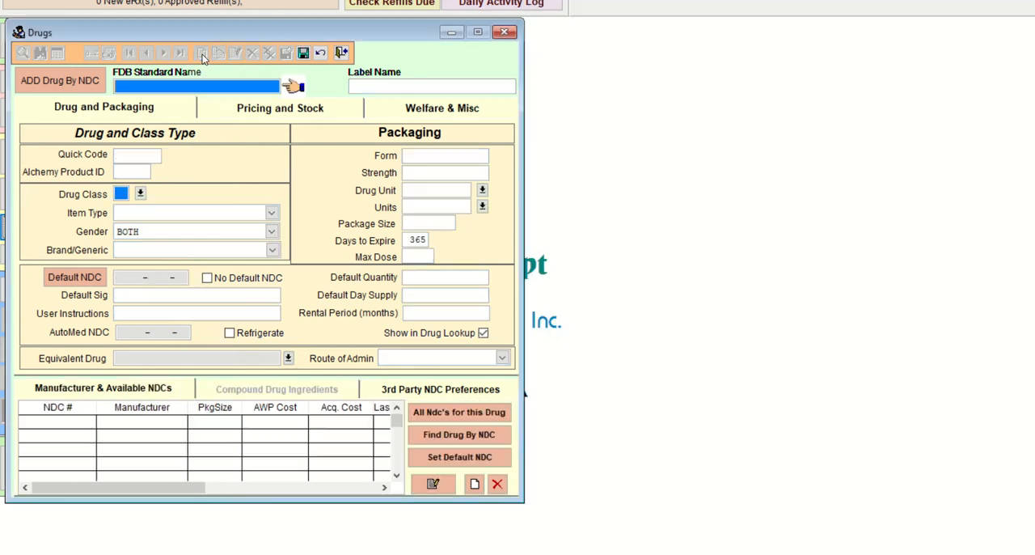
pyautogui.click(368, 84)
pyautogui.write('MVI')
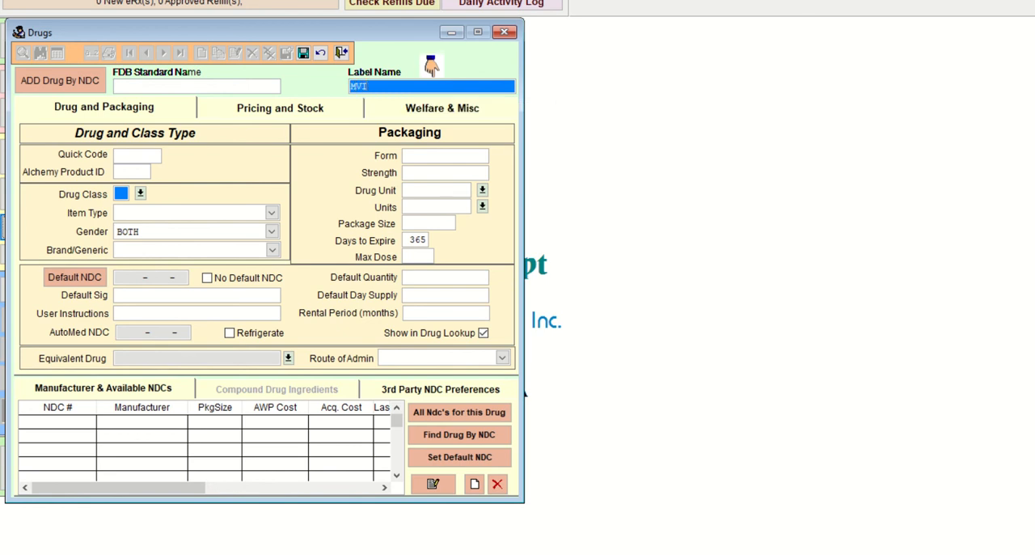
pyautogui.write(' NS 1L AT 125ML/HR')
pyautogui.hotkey('alt', 'Tab')
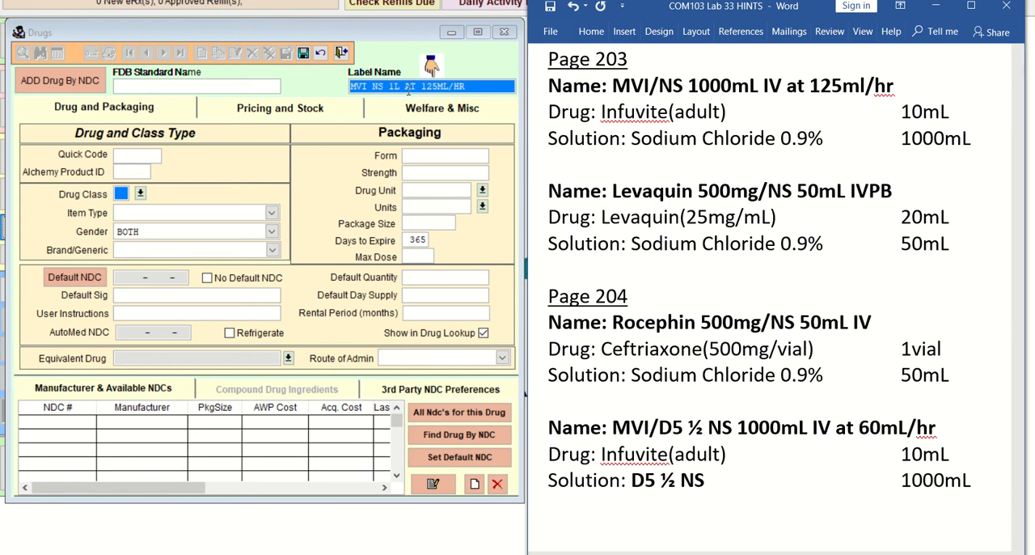
pyautogui.click(406, 86)
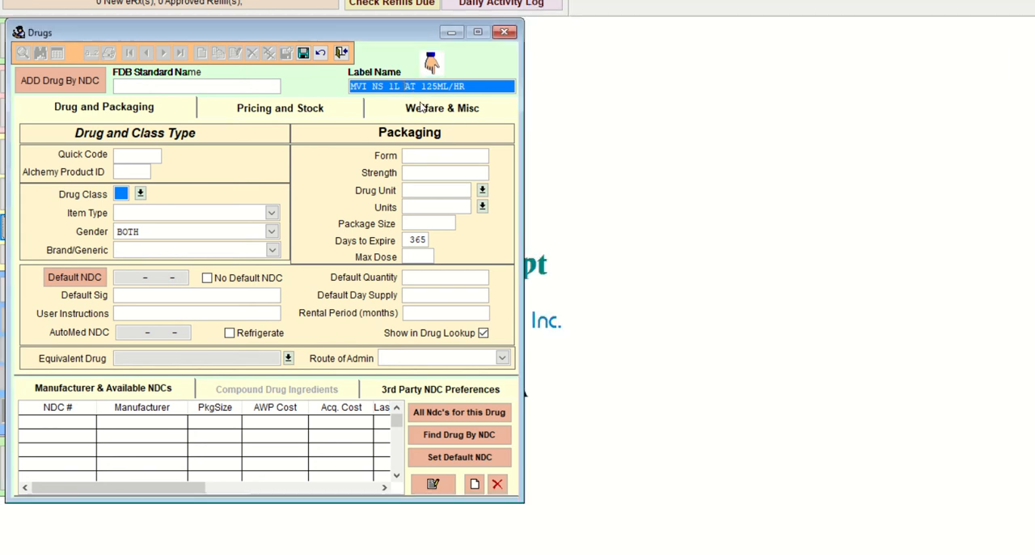
pyautogui.write('IV')
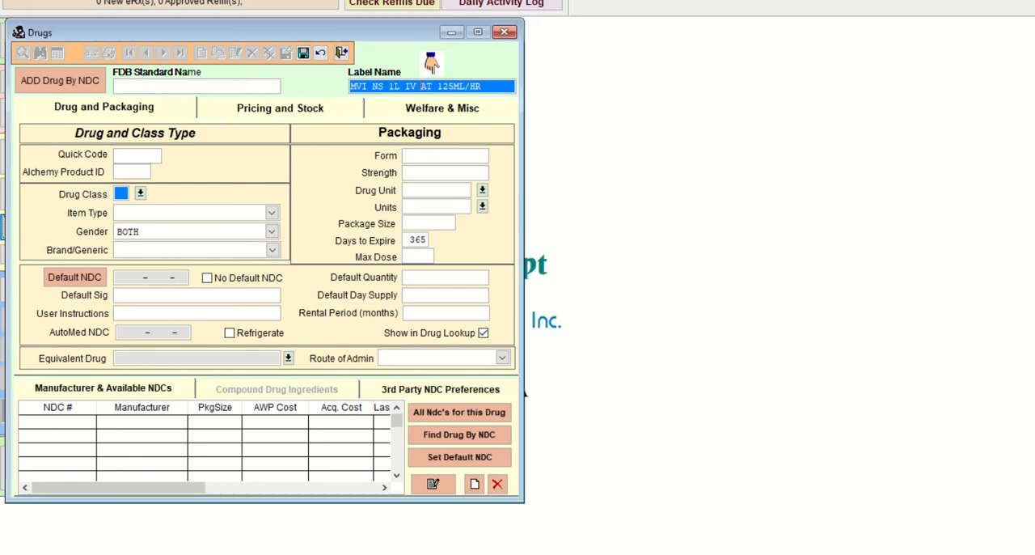
# Step: Give the MVI record the quick code MVINS1L and set its drug class to RX
pyautogui.click(139, 153)
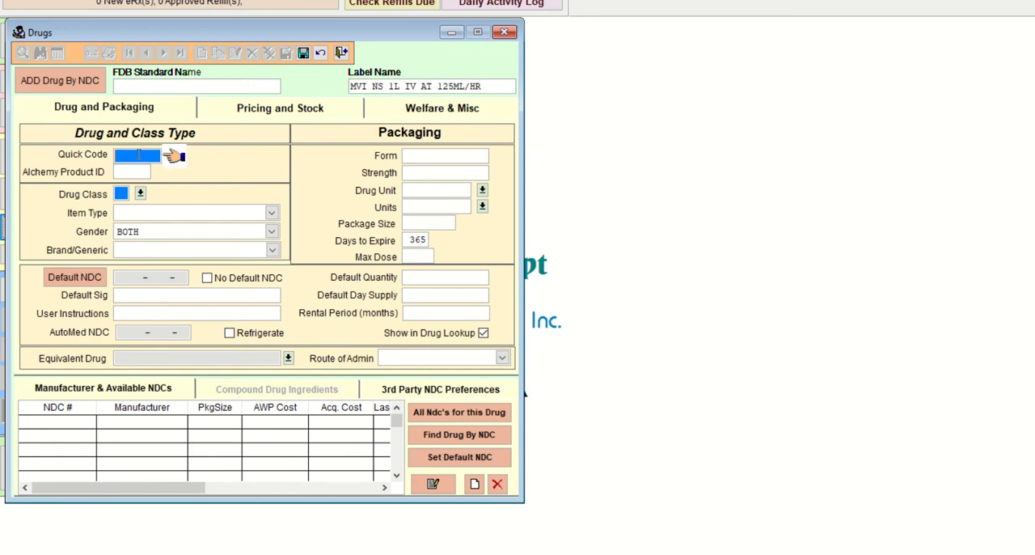
pyautogui.write('MVINS1L')
pyautogui.click(140, 193)
pyautogui.scroll(-1, 257, 267)
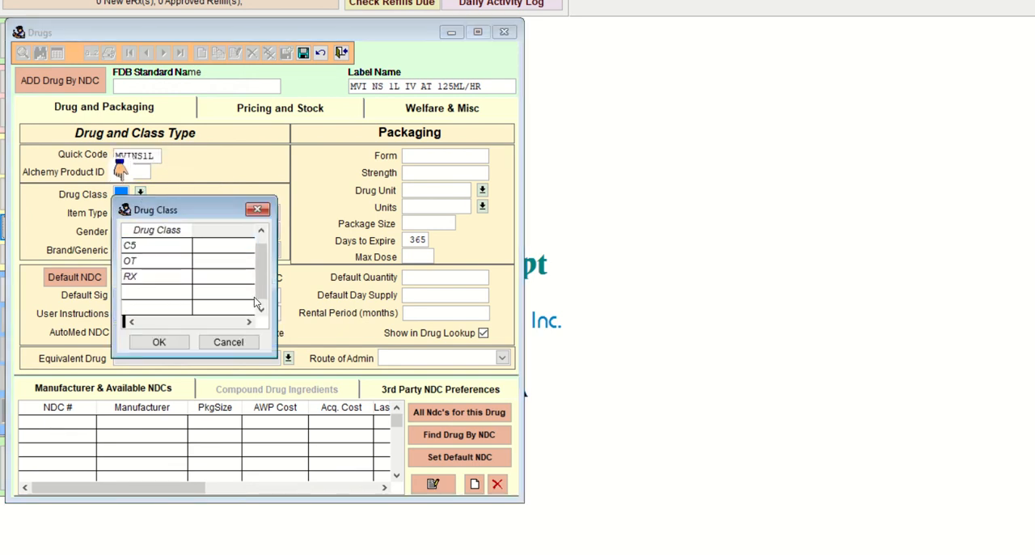
pyautogui.click(162, 277)
pyautogui.click(159, 342)
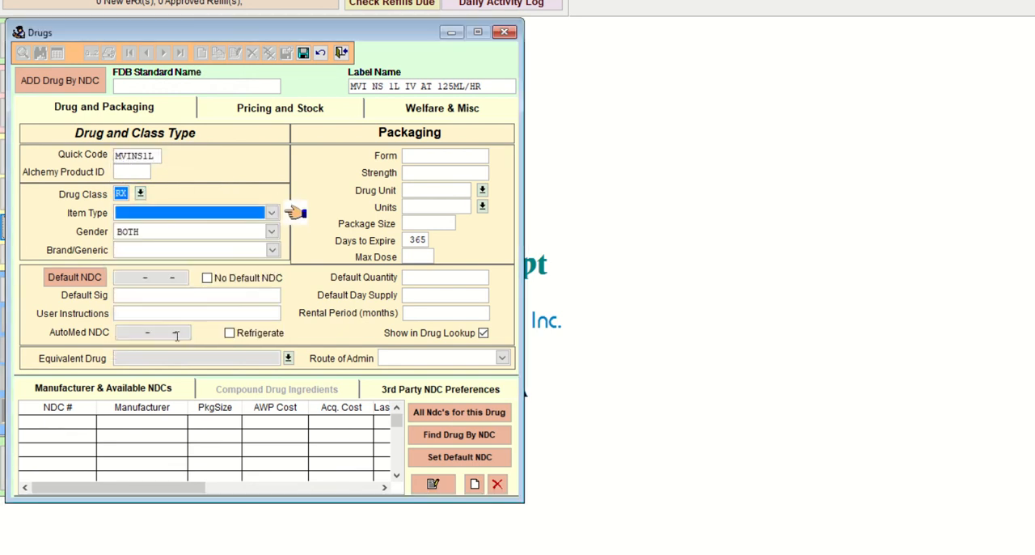
# Step: Set the MVI record's item type to Compound and its brand/generic status to Generic
pyautogui.click(269, 214)
pyautogui.click(137, 228)
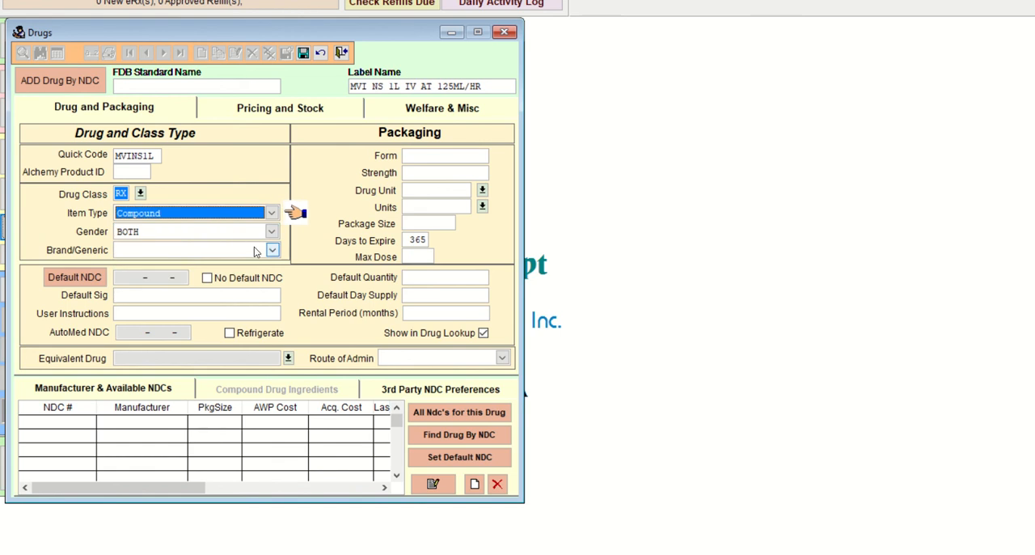
pyautogui.click(236, 251)
pyautogui.click(204, 278)
# Step: Enter INFUSE IV AT 125ML/HR as the MVI record's default sig
pyautogui.click(166, 295)
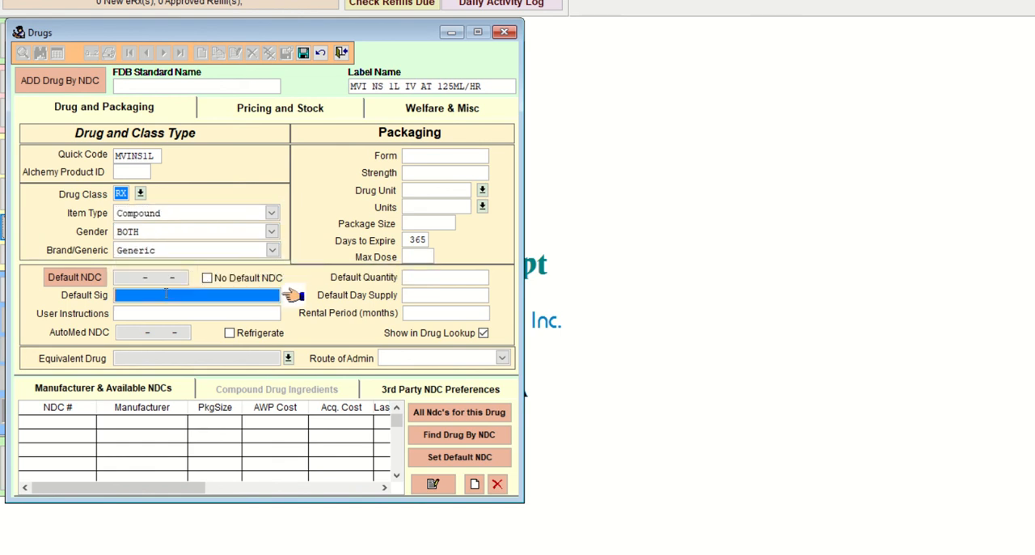
pyautogui.write('INFUSE IV AT 125ML/HR')
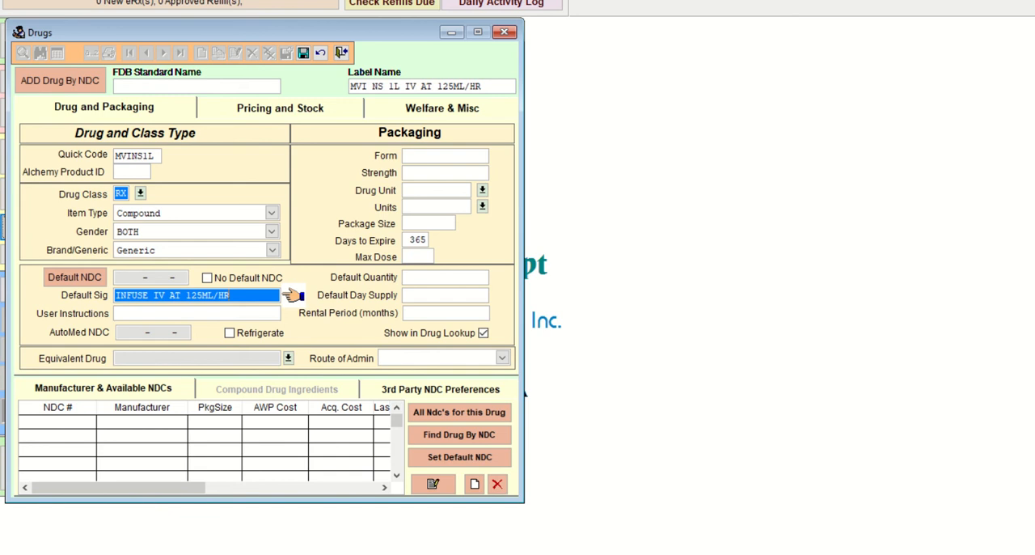
# Step: Set the MVI record's form to IV and both its drug unit and units to ML, leaving the strength blank
pyautogui.press('Tab')
pyautogui.press('Tab')
pyautogui.press('Tab')
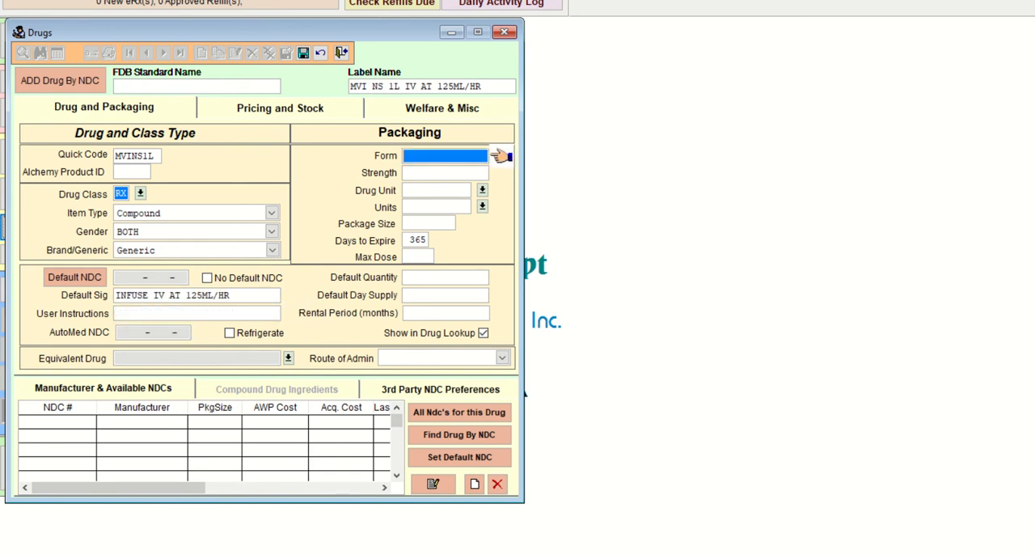
pyautogui.write('IV')
pyautogui.press('Tab')
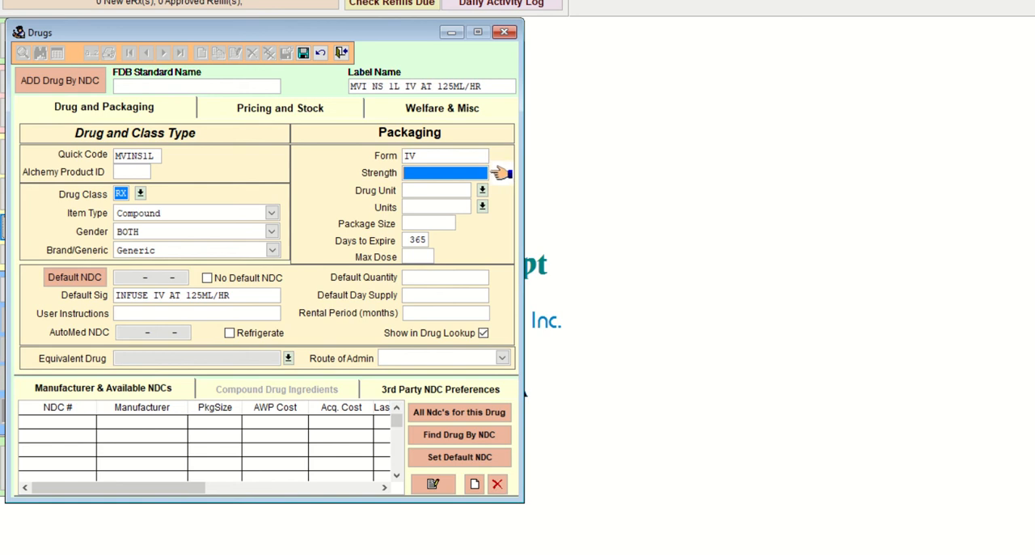
pyautogui.press('Tab')
pyautogui.write('M')
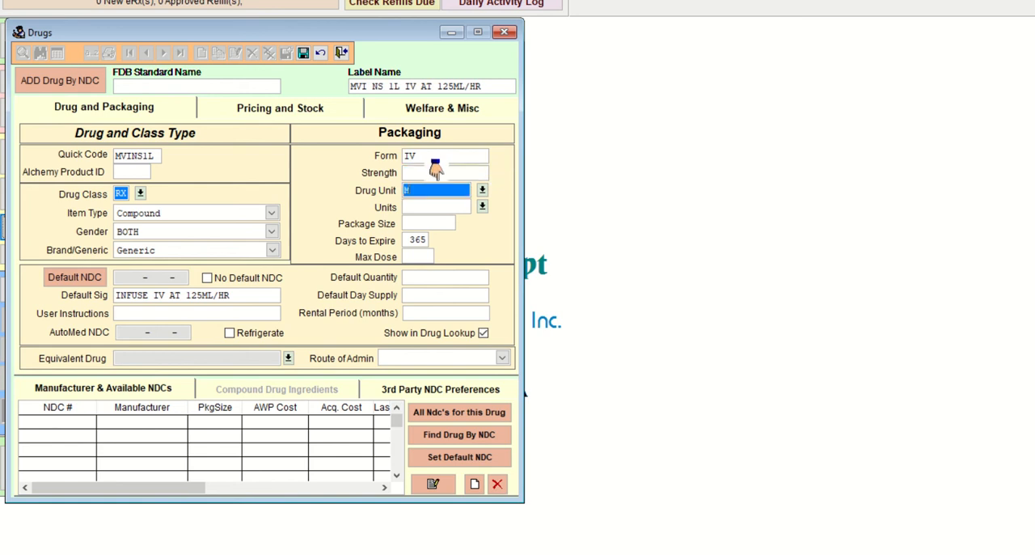
pyautogui.write('L')
pyautogui.press('Tab')
pyautogui.write('m')
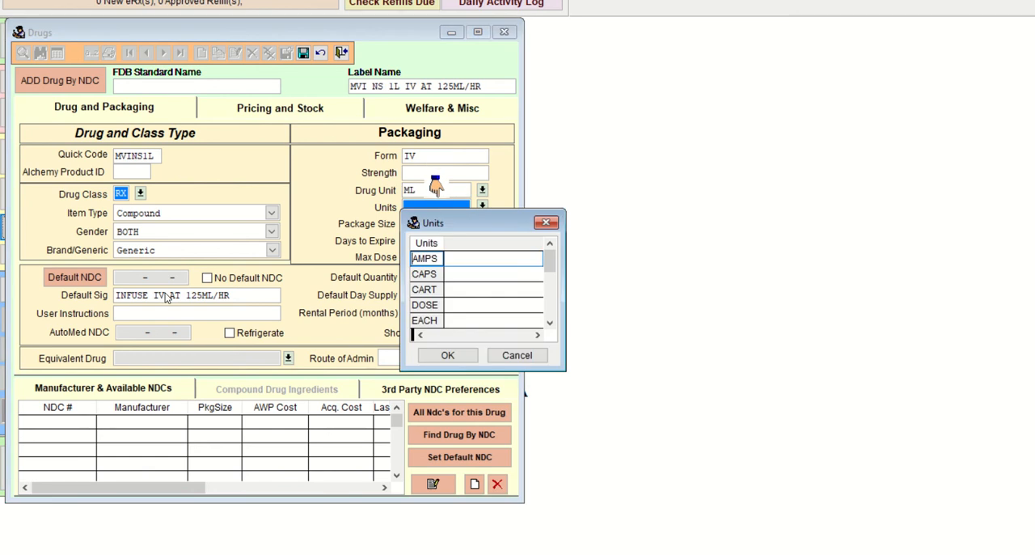
pyautogui.press('Return')
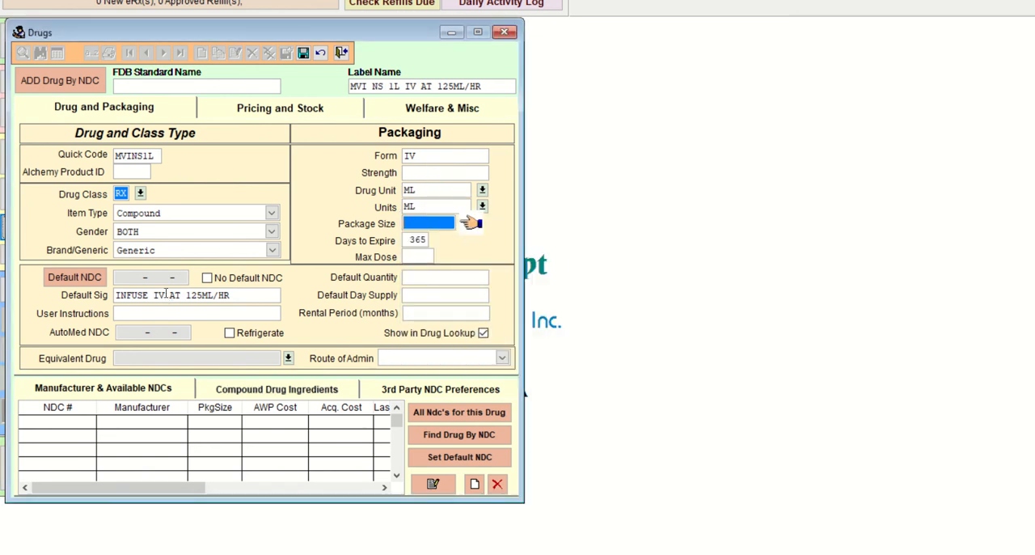
# Step: Set the MVI record's package size to 1000 and its days to expire to 1, leaving the maximum dose blank
pyautogui.write('1000')
pyautogui.press('Tab')
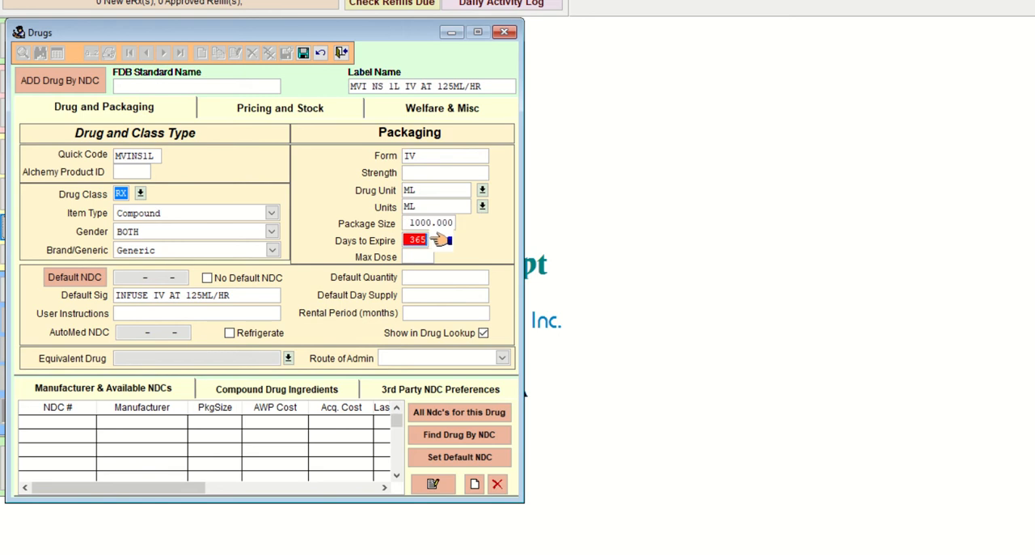
pyautogui.write('1')
pyautogui.press('Tab')
pyautogui.press('Tab')
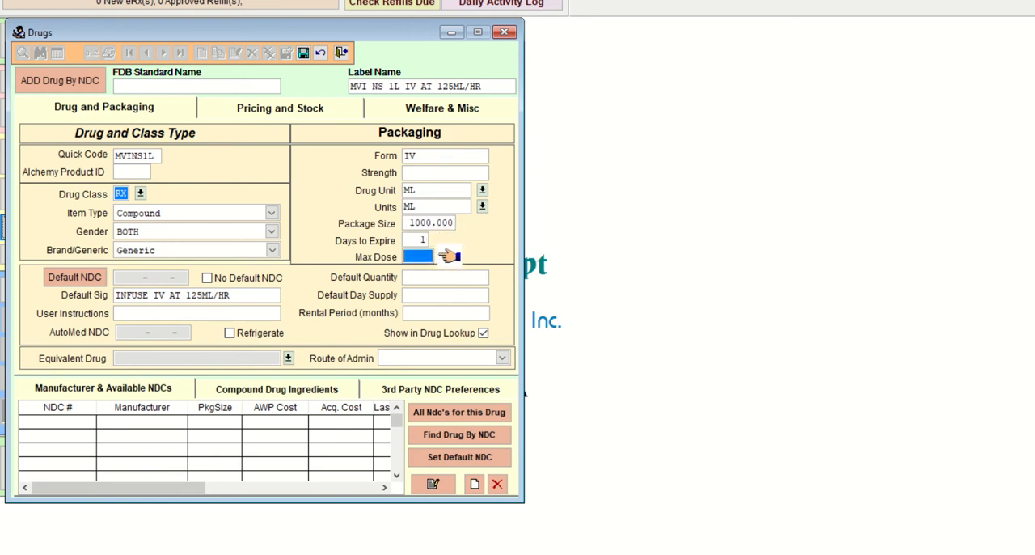
pyautogui.press('Tab')
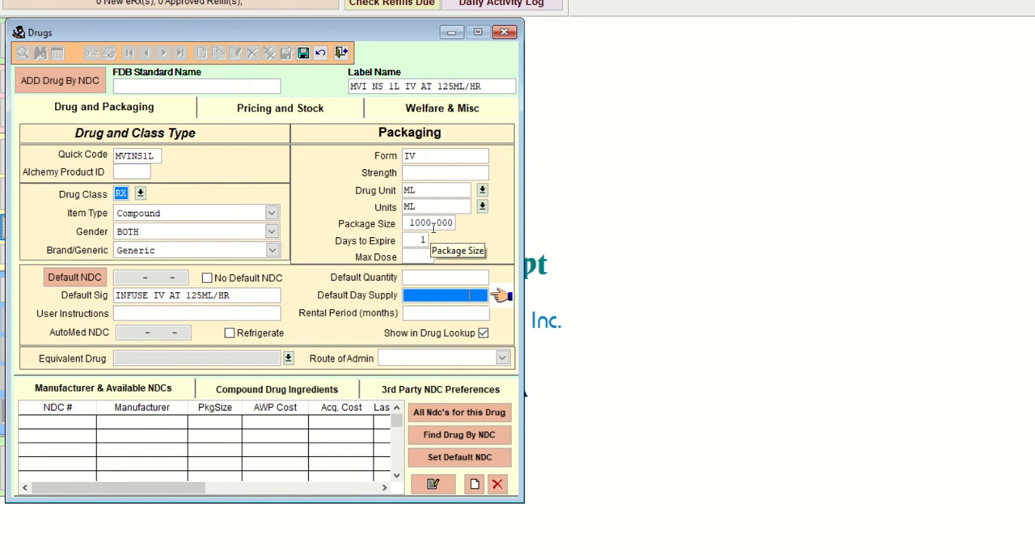
# Step: Save the MVI drug record and start a compound ingredient using INFUVITE ADULT VIAL in the 10 mL package size
pyautogui.click(304, 54)
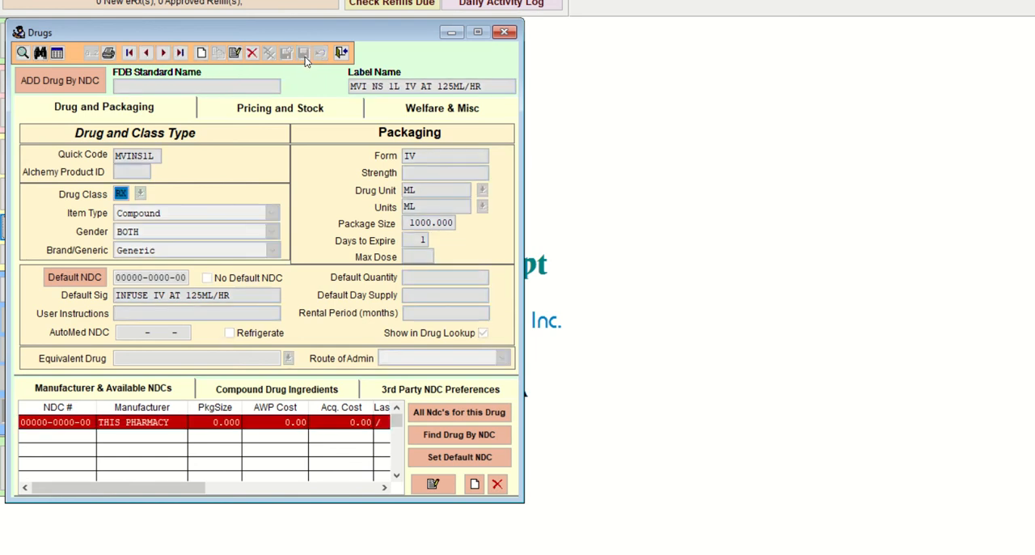
pyautogui.click(301, 391)
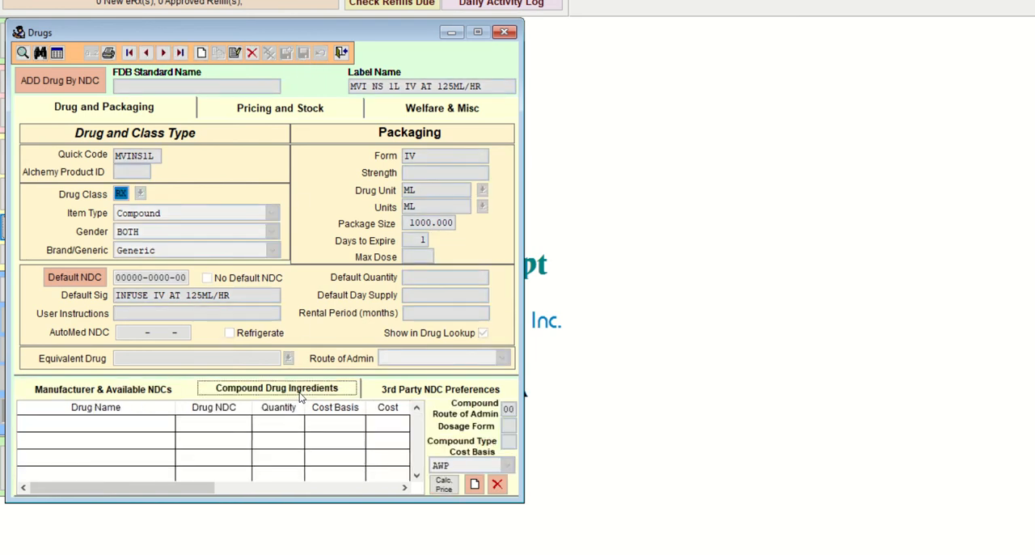
pyautogui.click(475, 484)
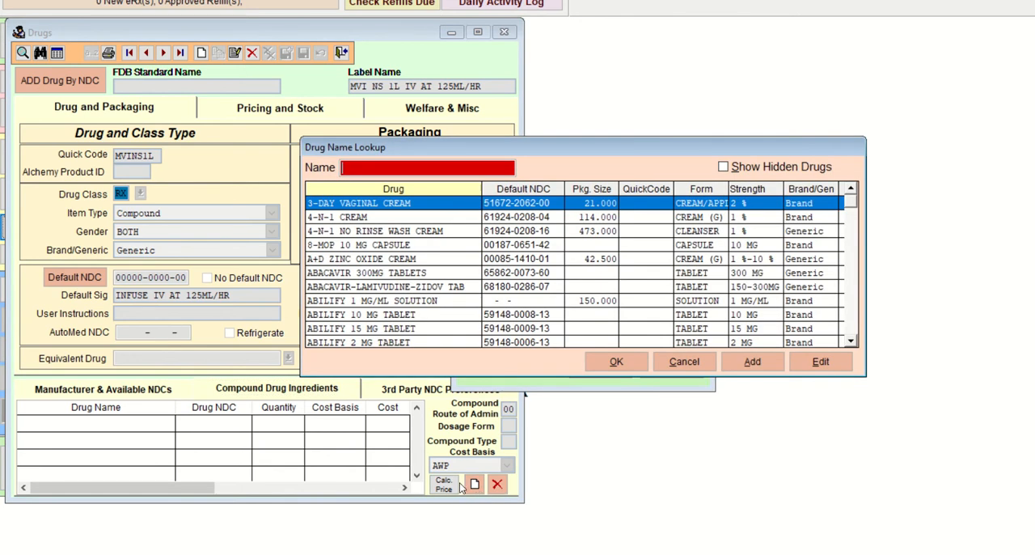
pyautogui.write('INF')
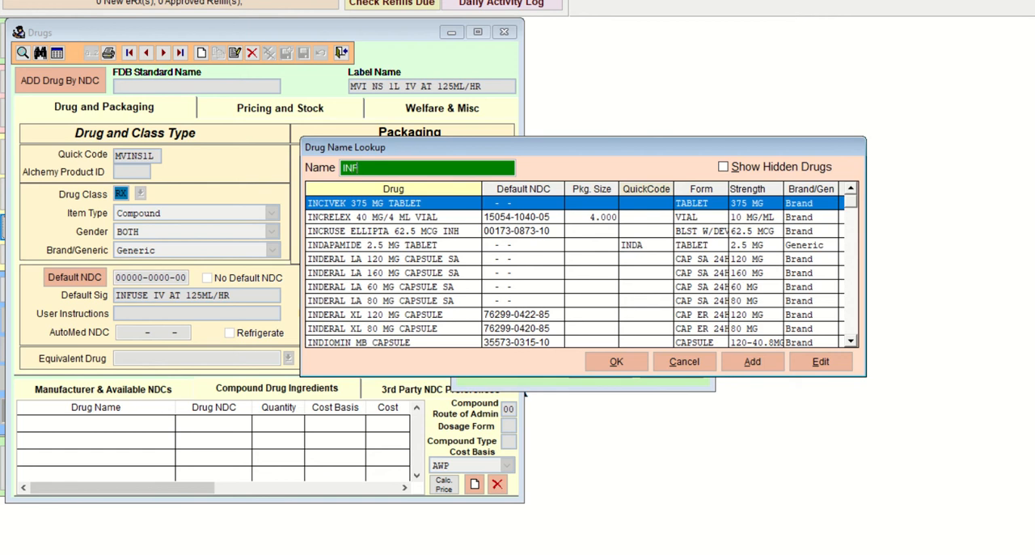
pyautogui.write('U')
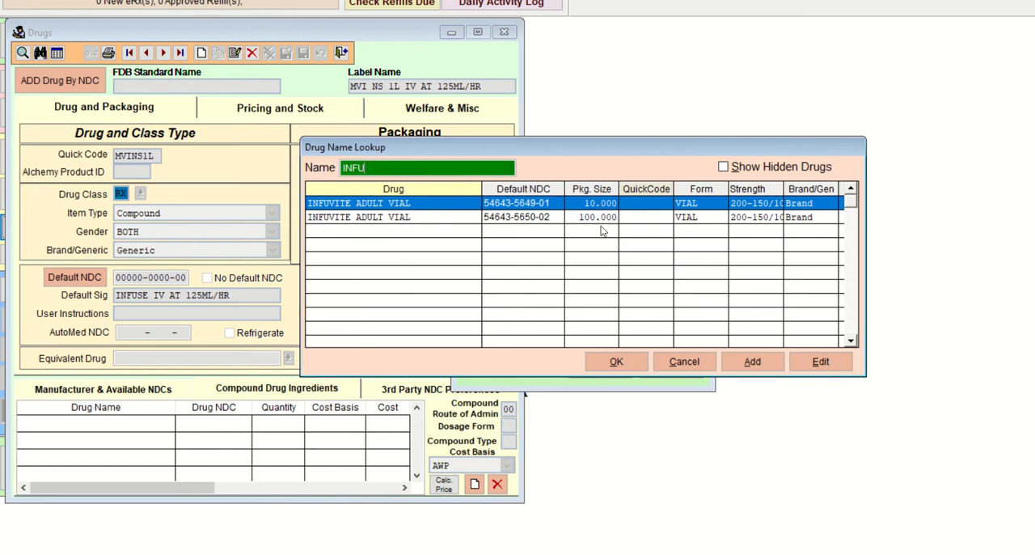
pyautogui.click(615, 364)
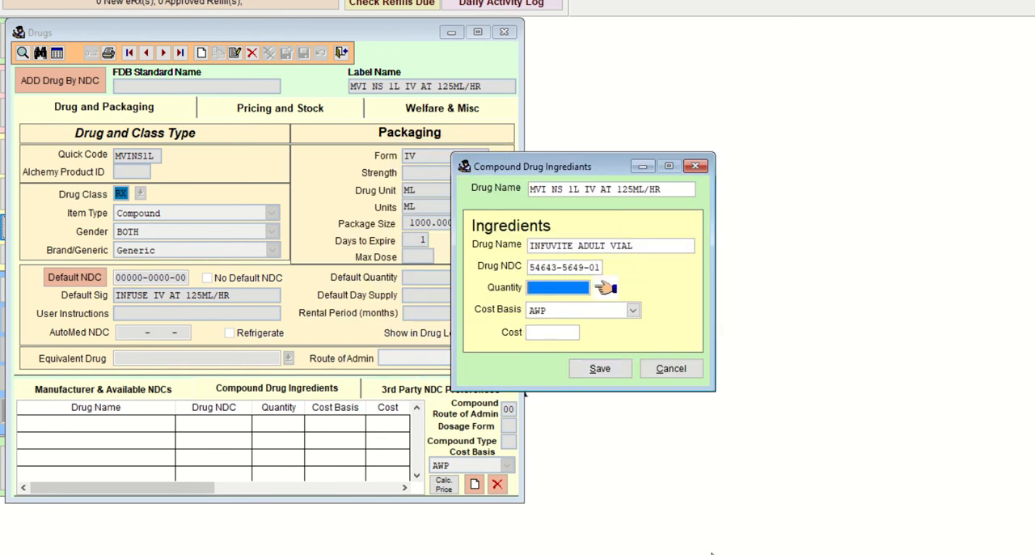
# Step: Check the Infuvite amount in the hints document, set the ingredient's quantity to 10, and save it
pyautogui.hotkey('alt', 'Tab')
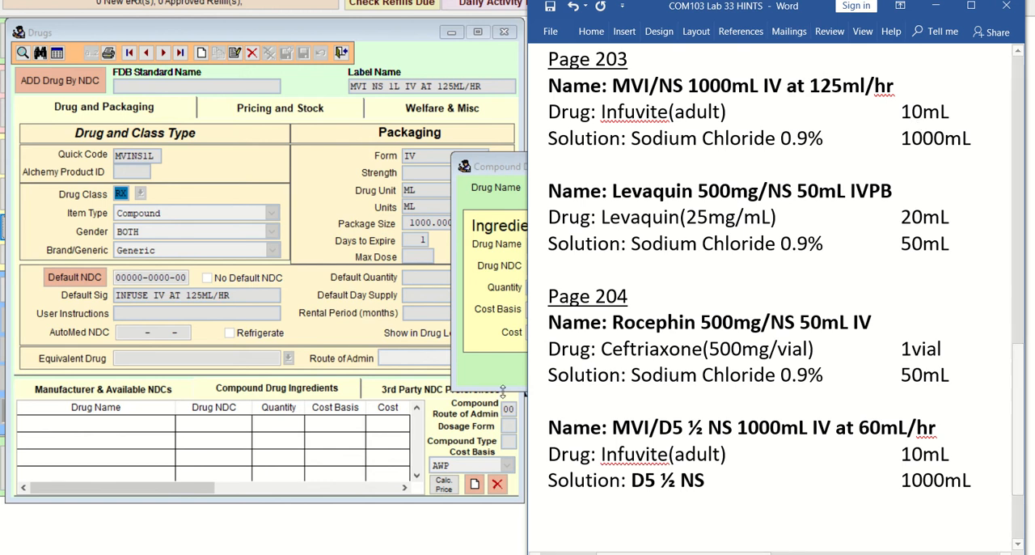
pyautogui.click(506, 384)
pyautogui.write('10 .000')
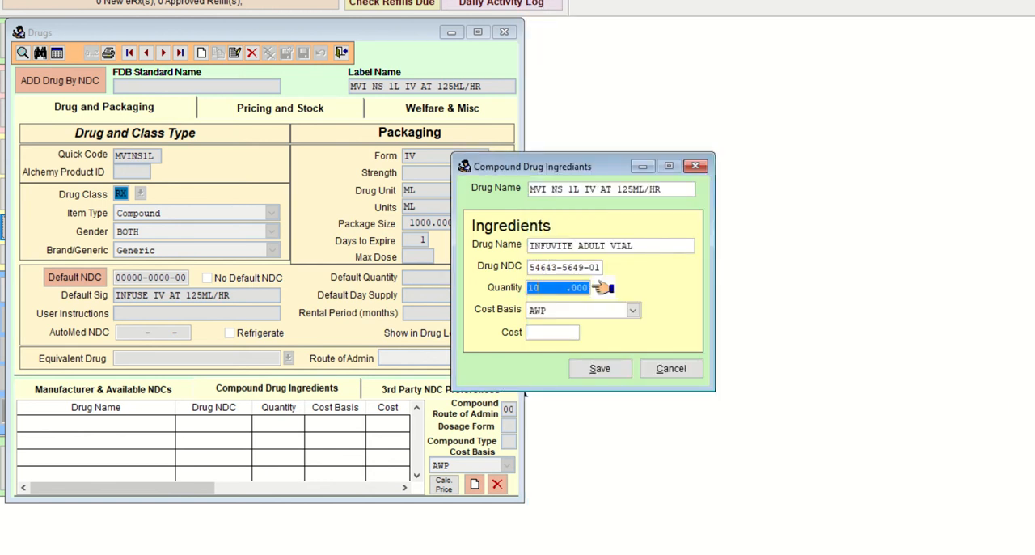
pyautogui.press('Tab')
pyautogui.press('Tab')
pyautogui.press('Tab')
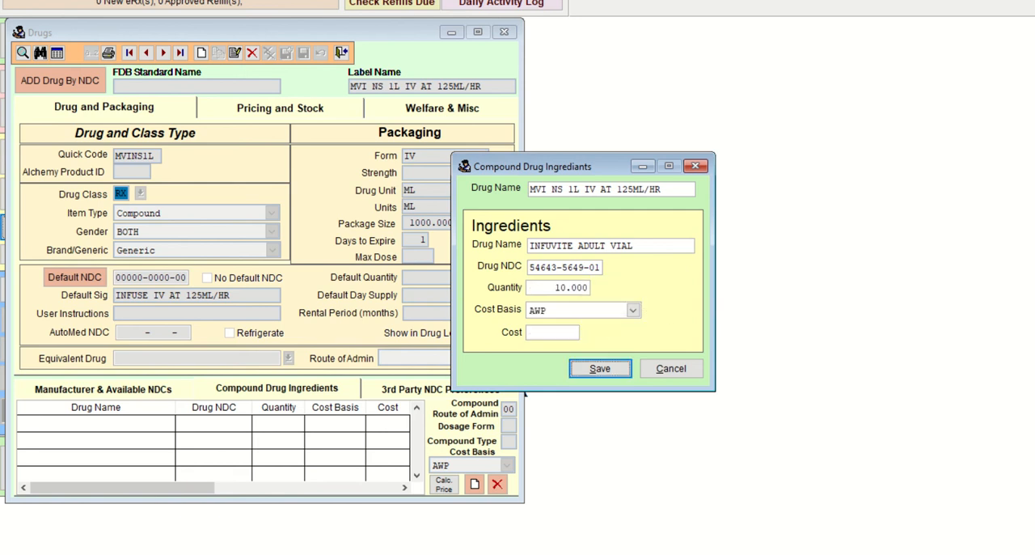
pyautogui.press('Return')
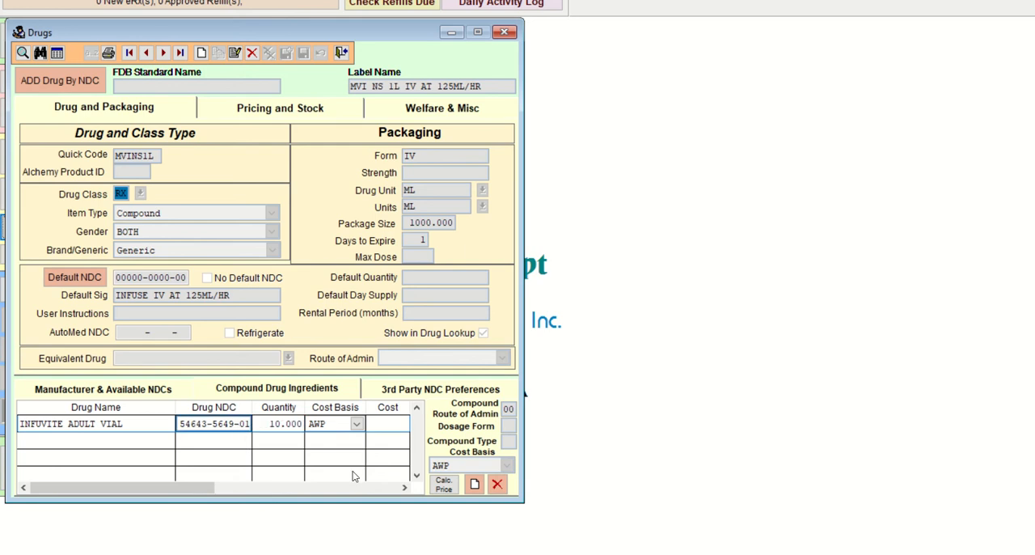
# Step: Start a second compound ingredient using SODIUM CHLORIDE 0.9% SOLN, the IV solution in the 1000 mL package size
pyautogui.click(475, 484)
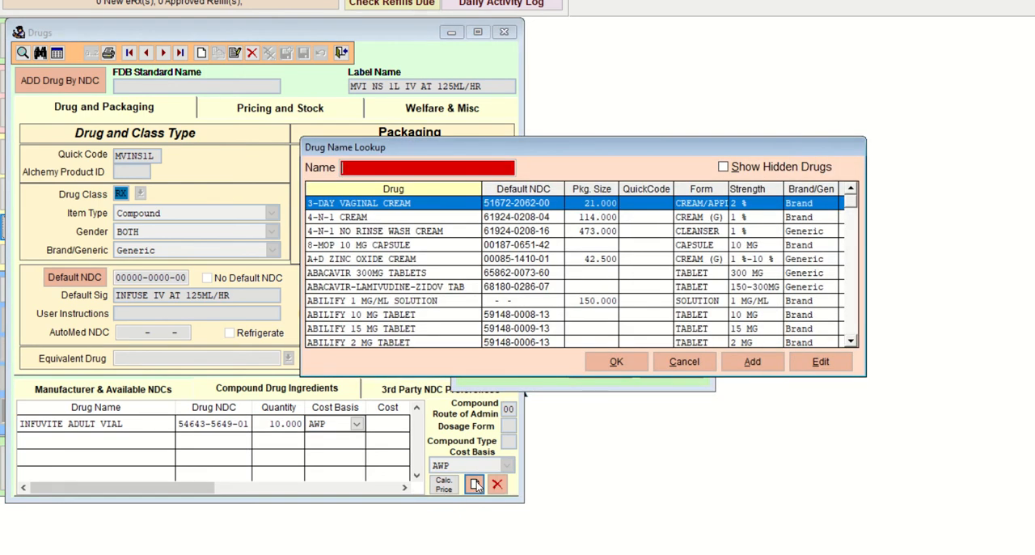
pyautogui.write('SODI')
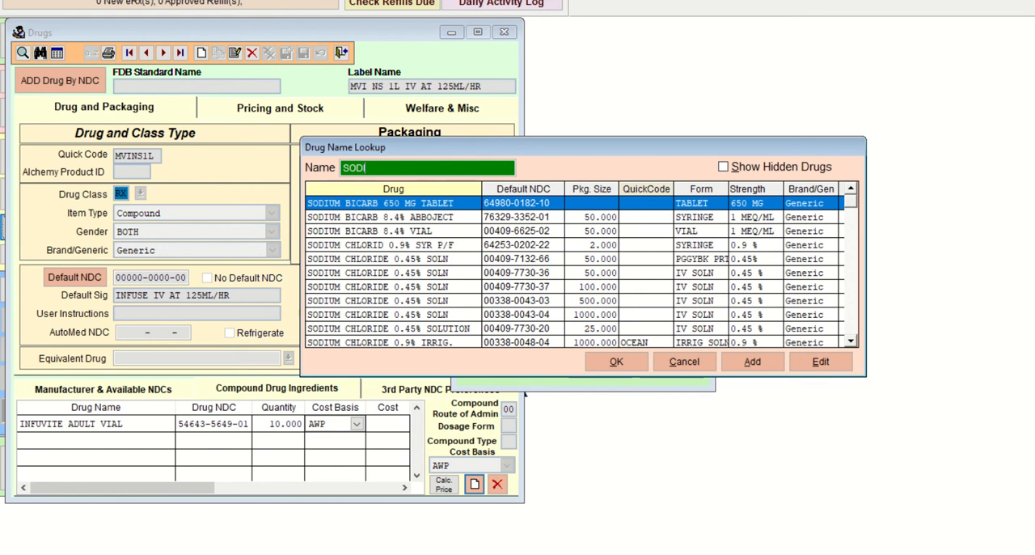
pyautogui.press('Down')
pyautogui.press('Down')
pyautogui.press('Down')
pyautogui.press('Down')
pyautogui.press('Down')
pyautogui.press('Down')
pyautogui.press('Down')
pyautogui.press('Down')
pyautogui.press('Down')
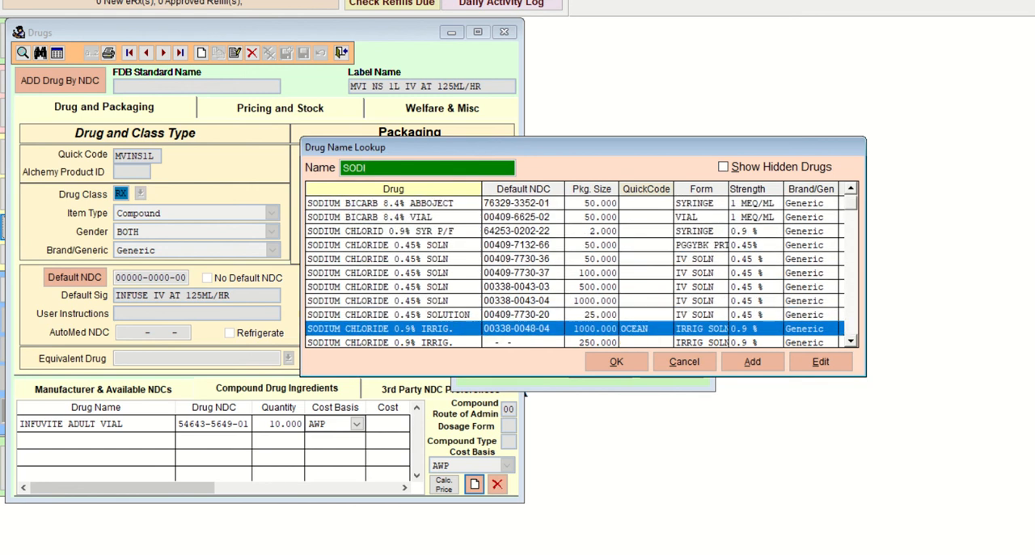
pyautogui.press('Down')
pyautogui.press('Down')
pyautogui.press('Down')
pyautogui.press('Down')
pyautogui.press('Down')
pyautogui.press('Down')
pyautogui.press('Down')
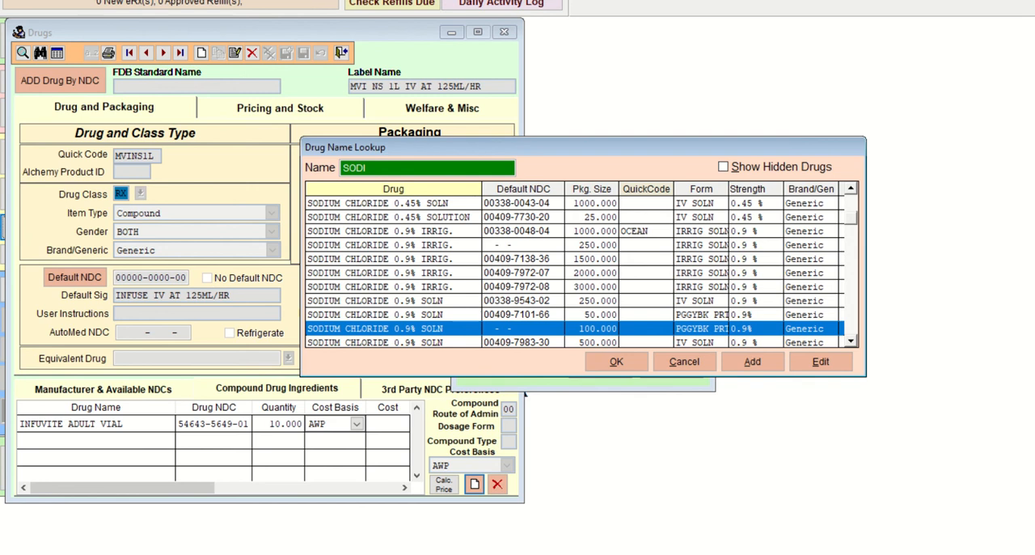
pyautogui.press('Down')
pyautogui.press('Down')
pyautogui.press('Down')
pyautogui.press('Up')
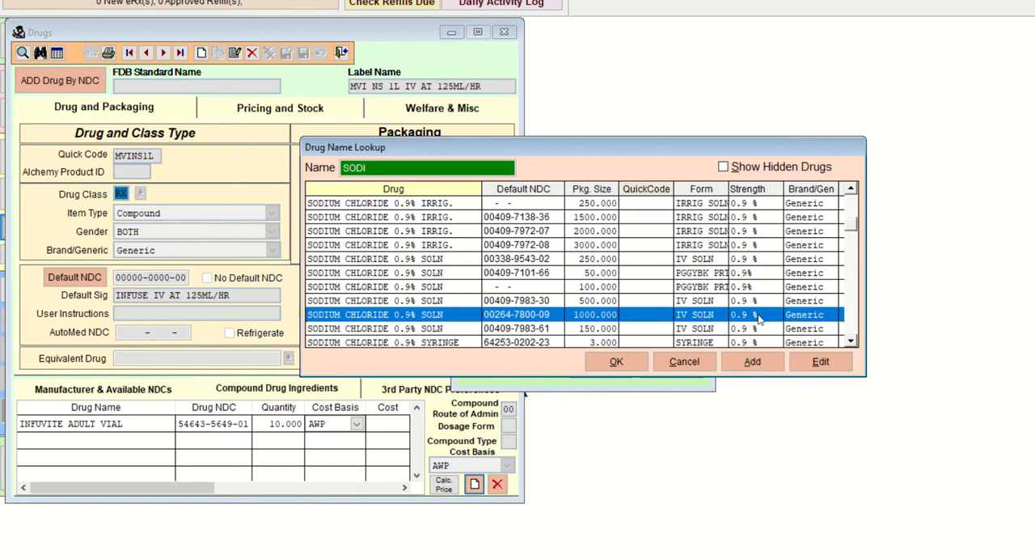
pyautogui.click(635, 356)
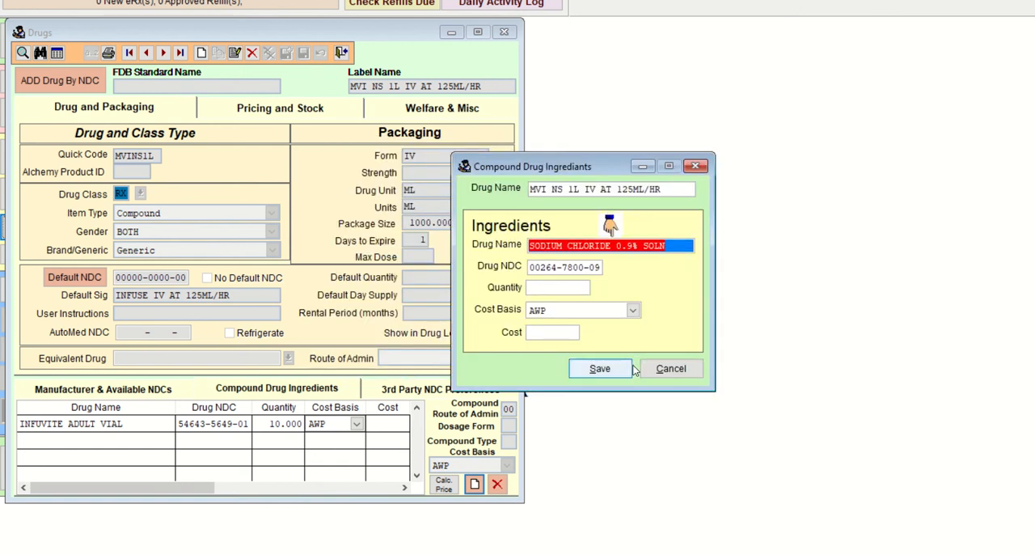
# Step: Set the sodium chloride ingredient's quantity to 1000, leave its cost blank, and save it
pyautogui.press('Tab')
pyautogui.write('100')
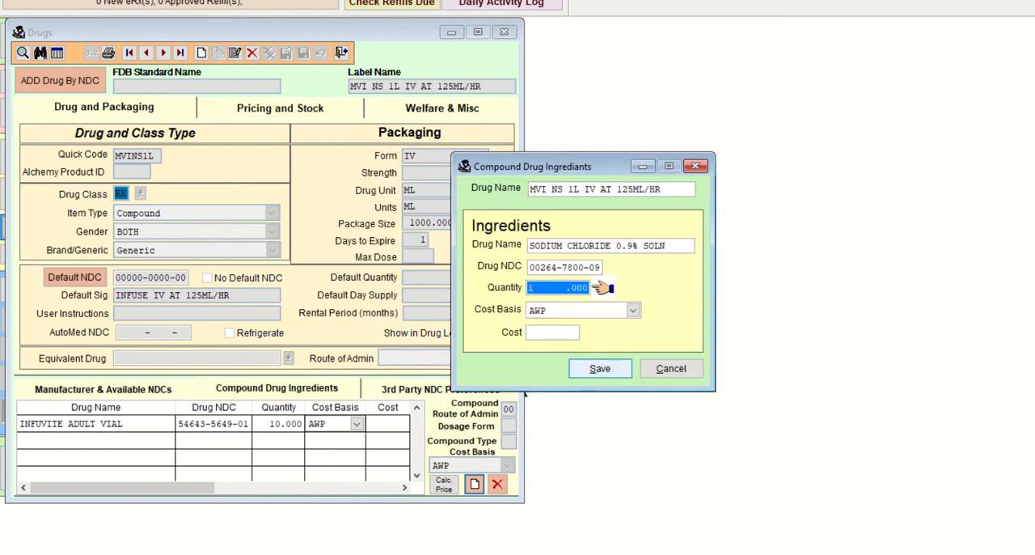
pyautogui.write('0')
pyautogui.press('Tab')
pyautogui.press('Tab')
pyautogui.press('Tab')
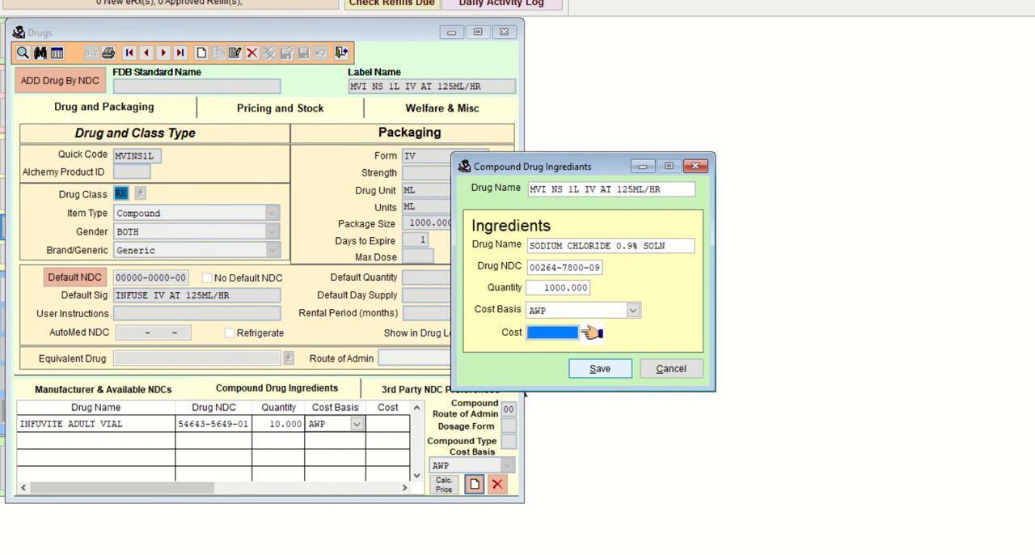
pyautogui.press('Return')
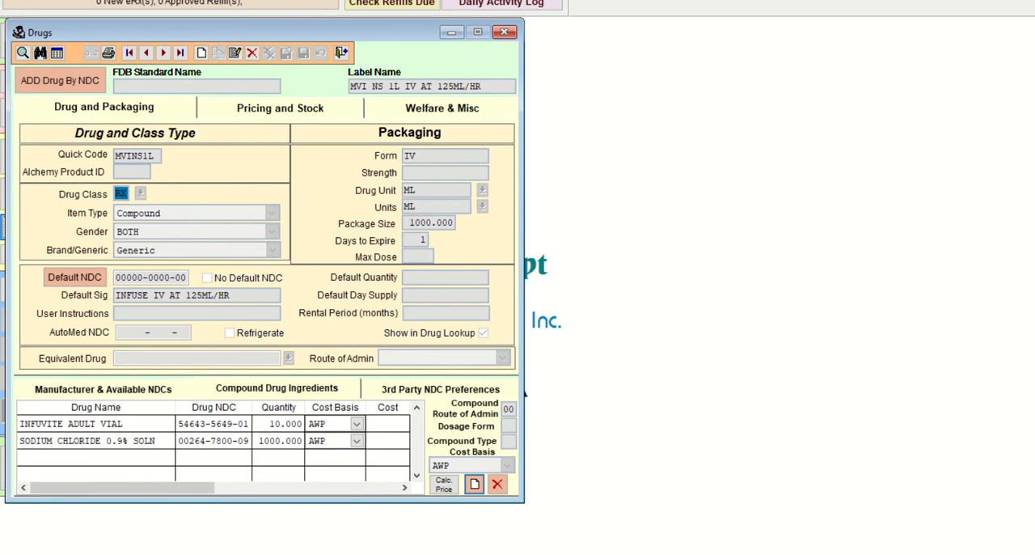
# Step: Check the Levaquin 500mg/NS 50mL IVPB entry and its drug concentration in the Word hints document
pyautogui.moveTo(585, 554)
pyautogui.click(585, 522)
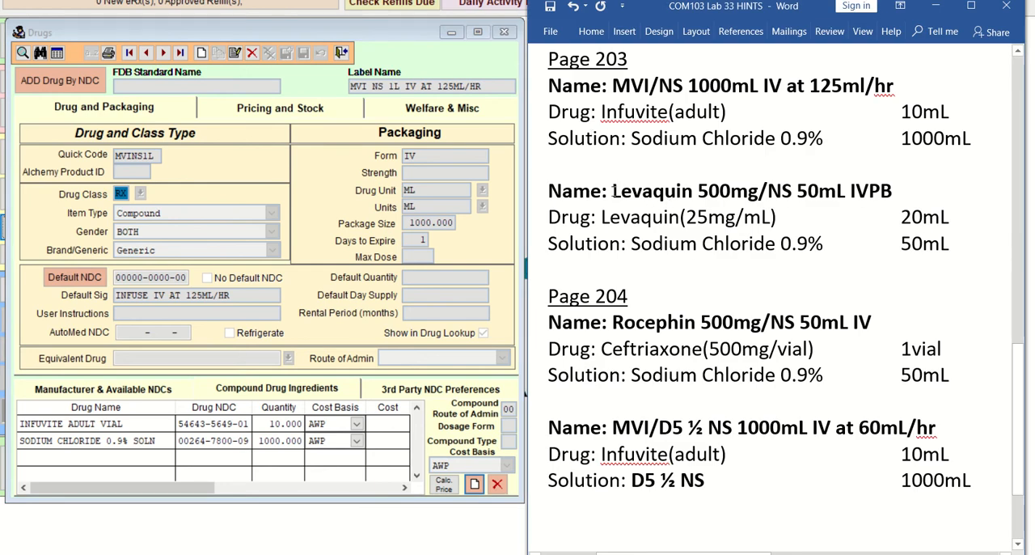
pyautogui.moveTo(613, 191); pyautogui.dragTo(848, 191)
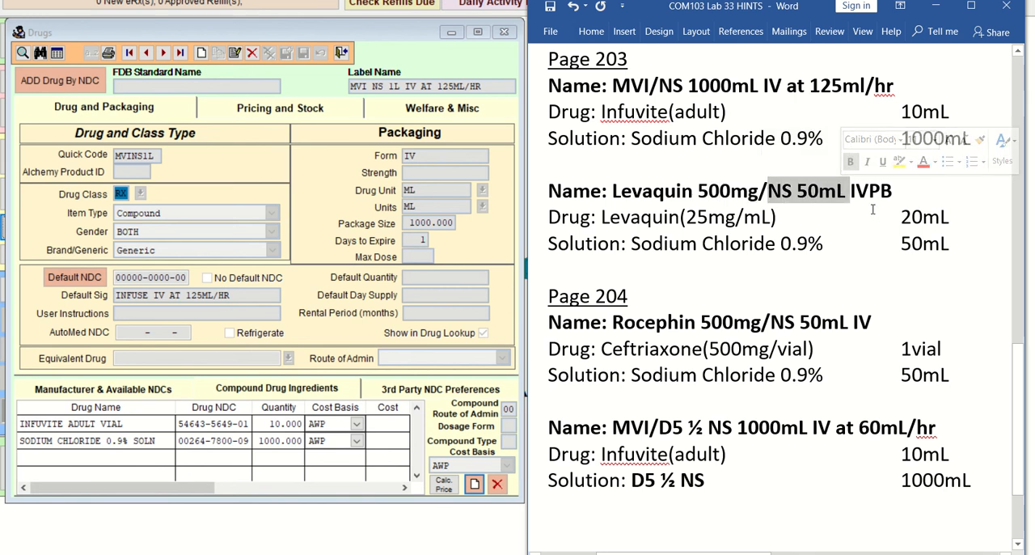
pyautogui.click(858, 214)
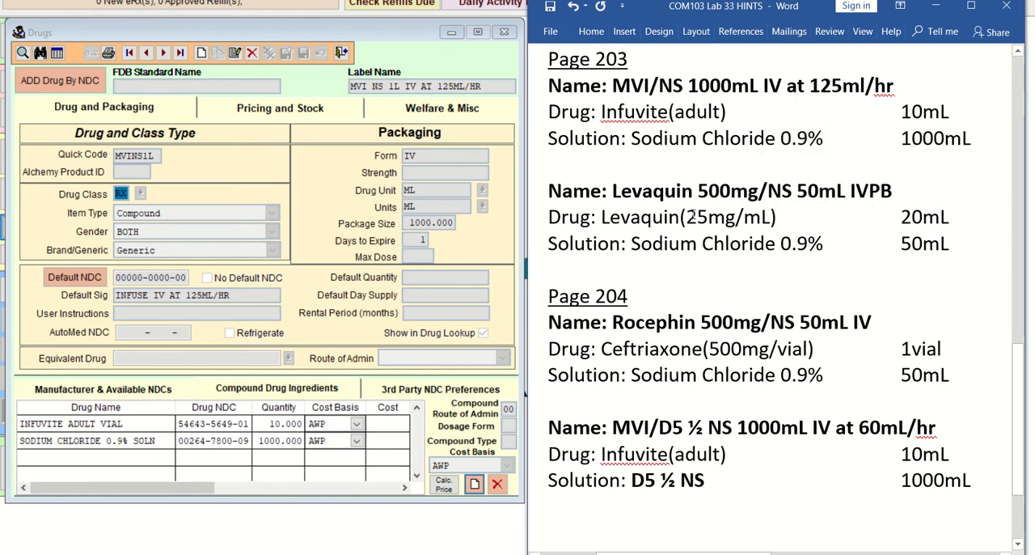
pyautogui.moveTo(690, 217); pyautogui.dragTo(735, 217)
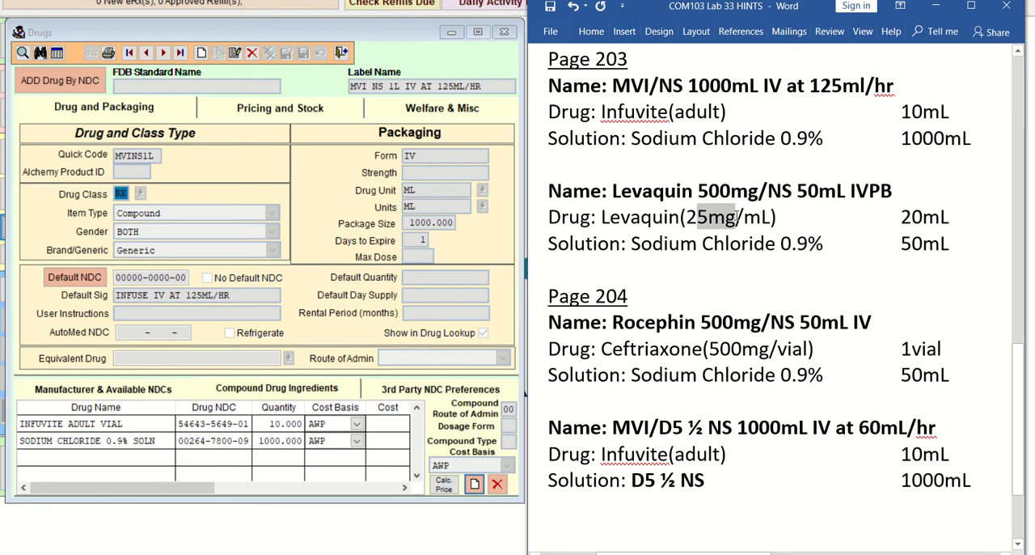
pyautogui.click(704, 220)
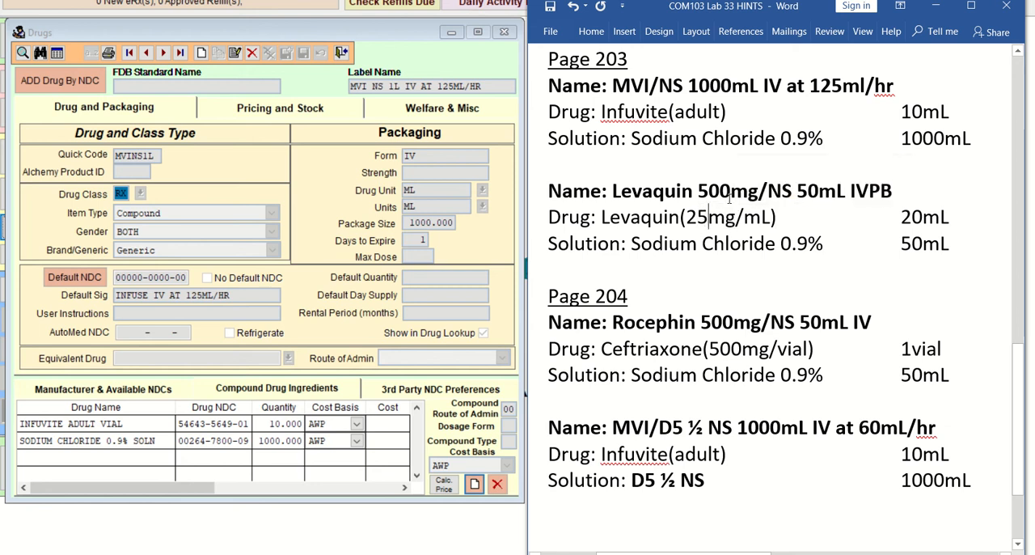
# Step: Switch back to the Drugs form and start a new drug record with the label name LEVAQUIN 500MG NS 50ML IVPB
pyautogui.click(203, 53)
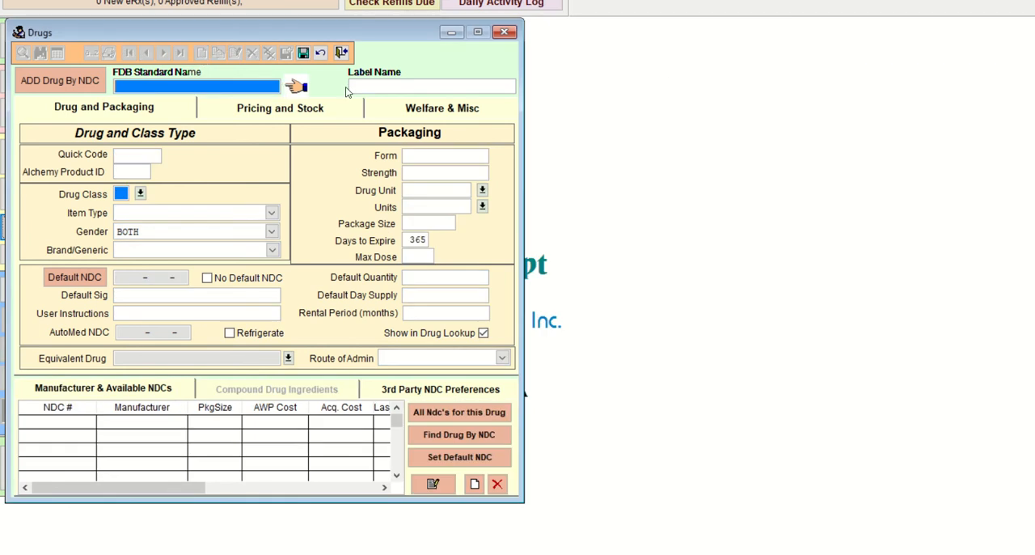
pyautogui.click(353, 86)
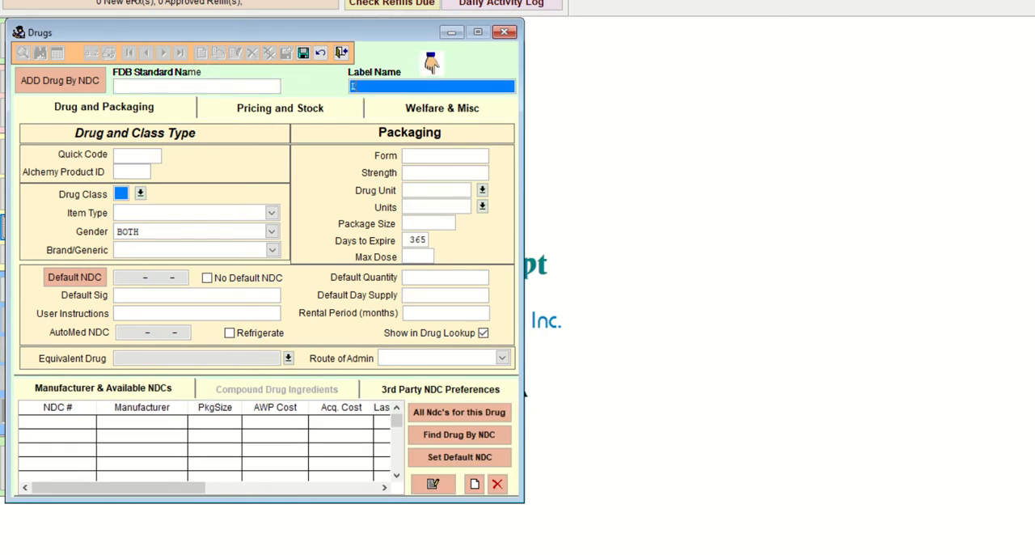
pyautogui.write('LEVAQUIN 500MG NS 50ML IVPB')
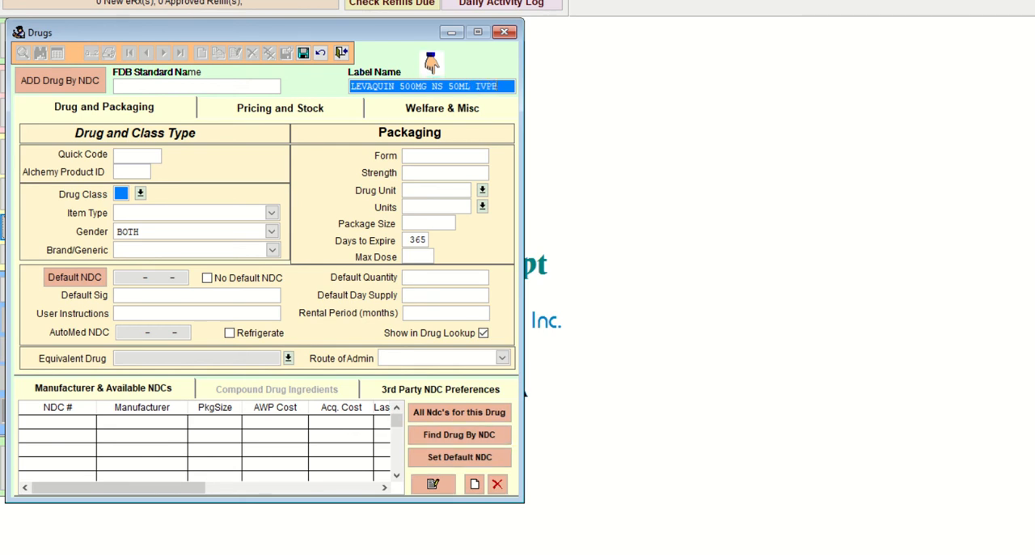
# Step: Check the label name against the hints document, then set the quick code to LEVA500 and the drug class to RX
pyautogui.hotkey('alt', 'Tab')
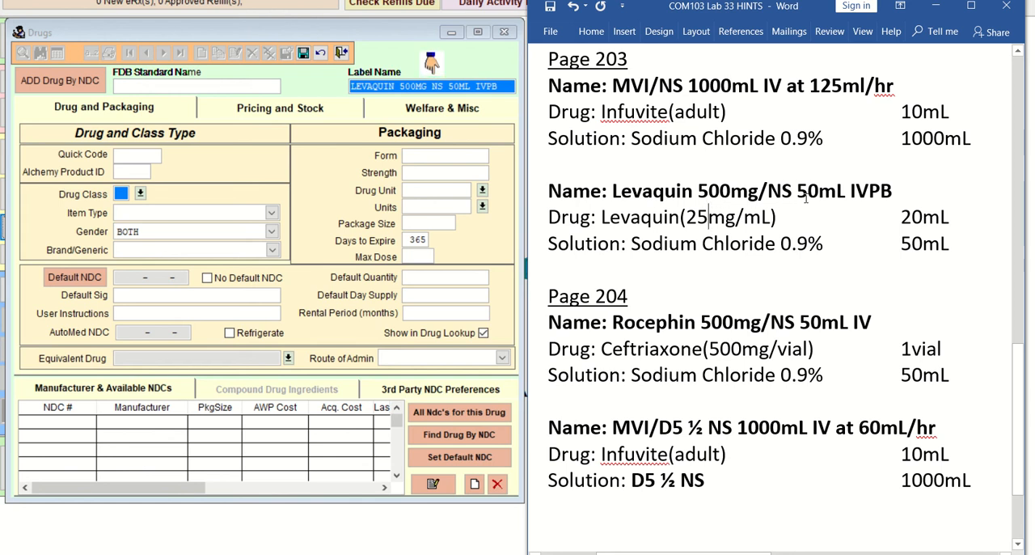
pyautogui.click(144, 156)
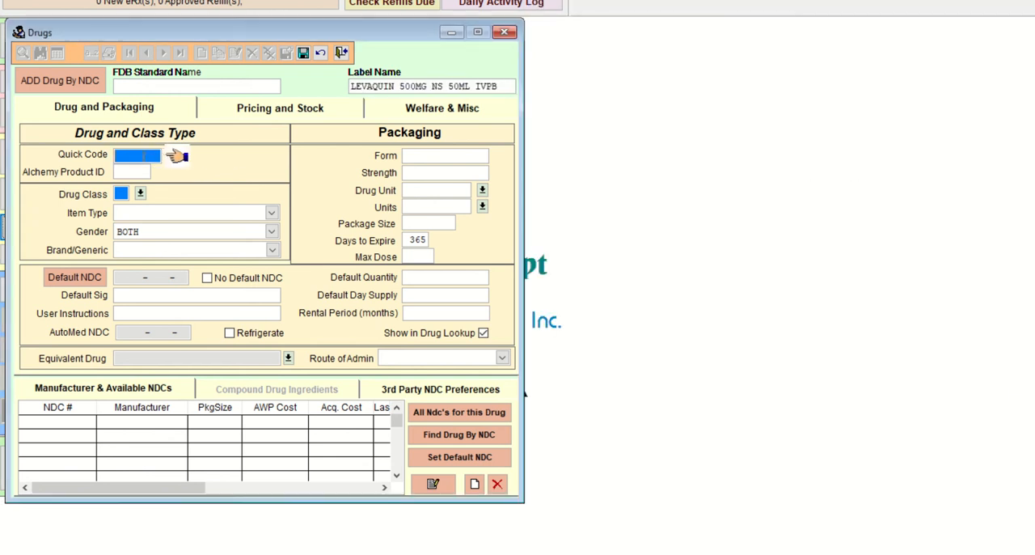
pyautogui.write('LEVA500')
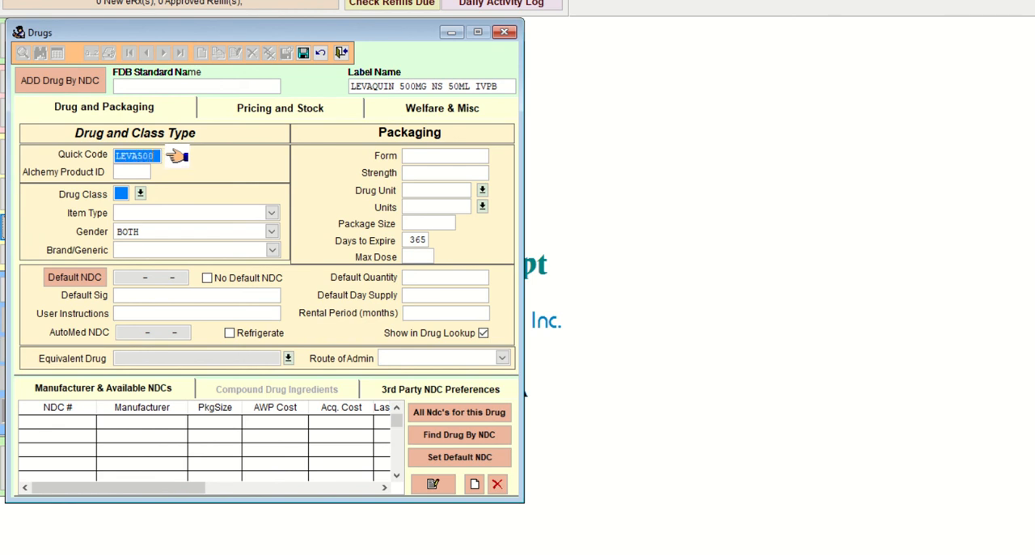
pyautogui.press('Tab')
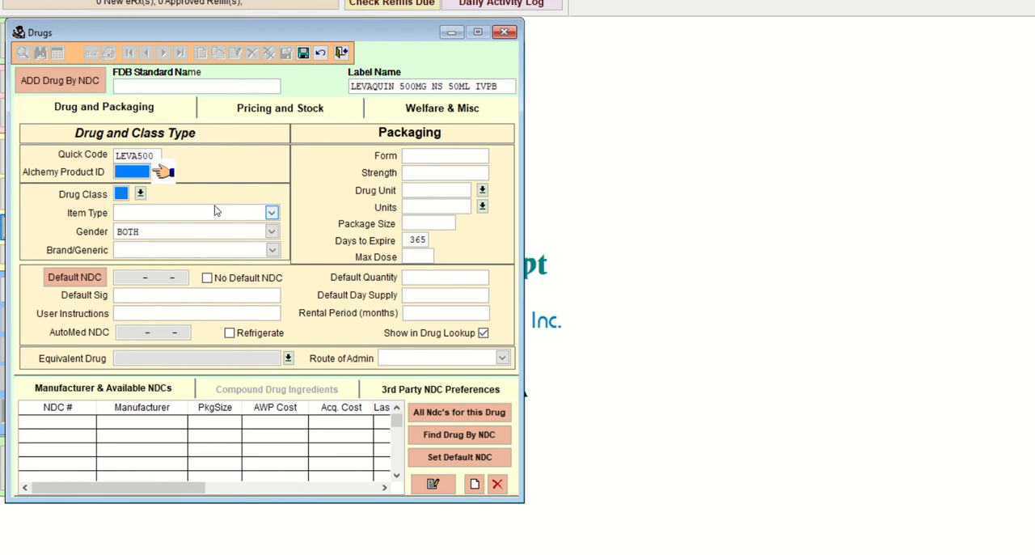
pyautogui.click(141, 194)
pyautogui.scroll(-1, 145, 296)
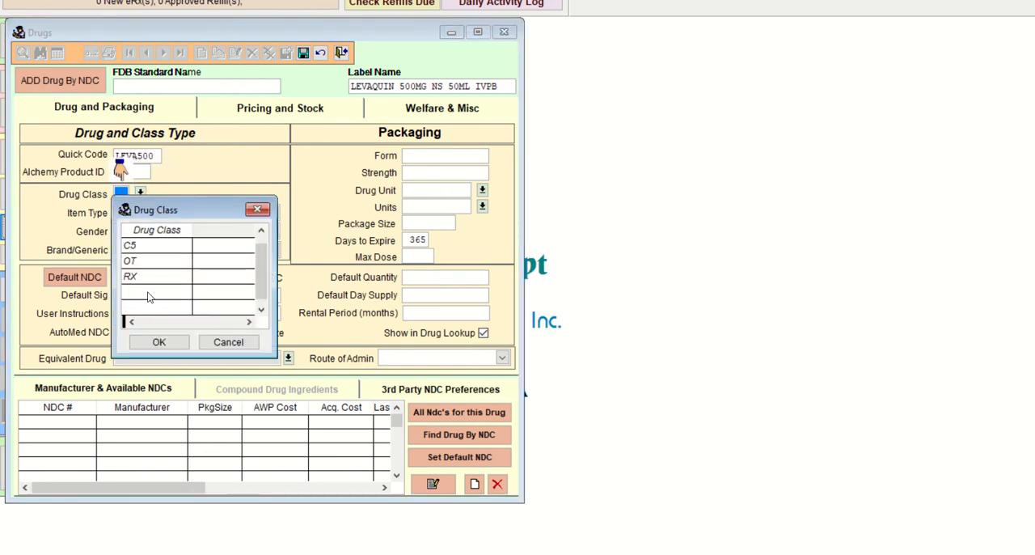
pyautogui.click(149, 276)
pyautogui.click(175, 344)
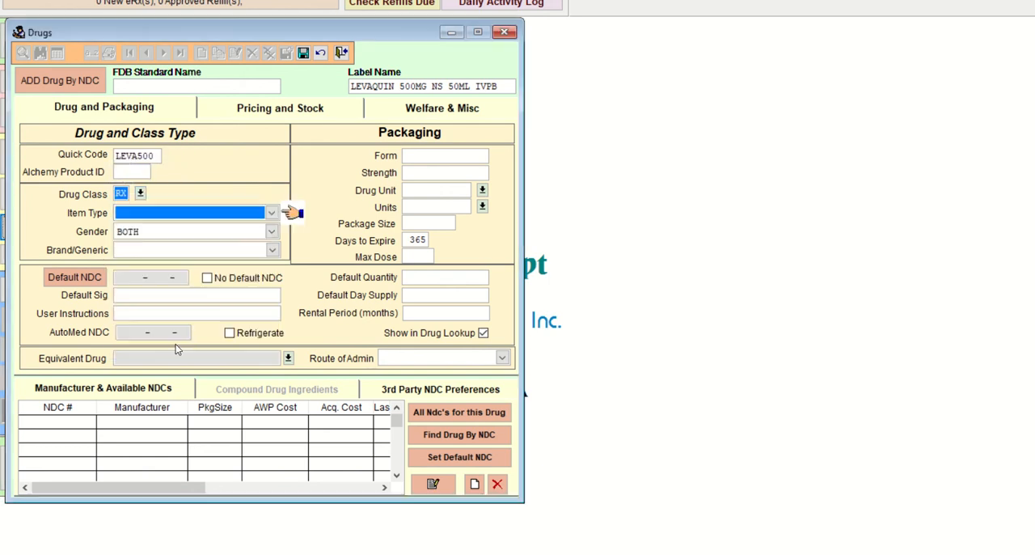
# Step: Set the item type to DME Item (non-rental), the gender to BOTH, and Brand/Generic to Generic
pyautogui.click(271, 213)
pyautogui.click(185, 236)
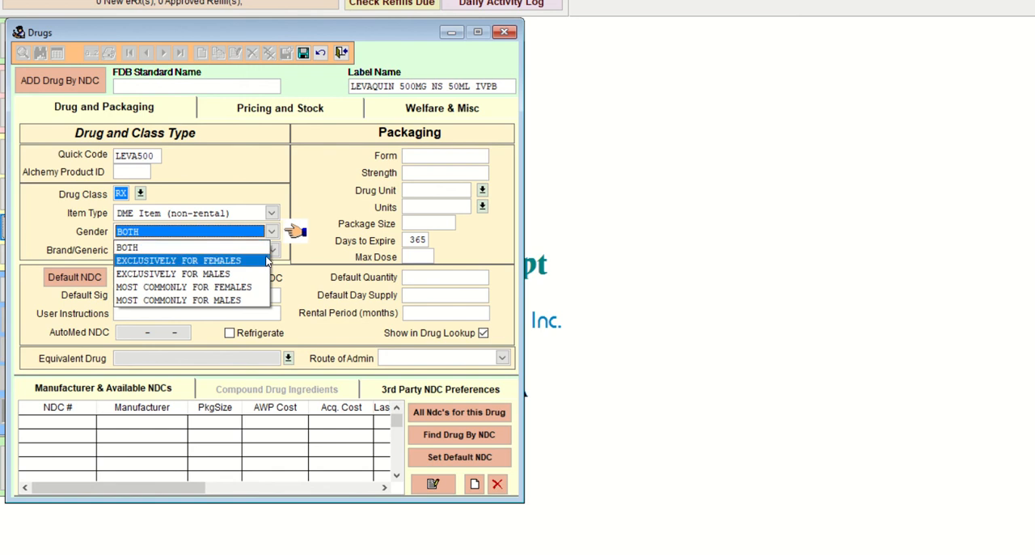
pyautogui.click(185, 248)
pyautogui.click(242, 214)
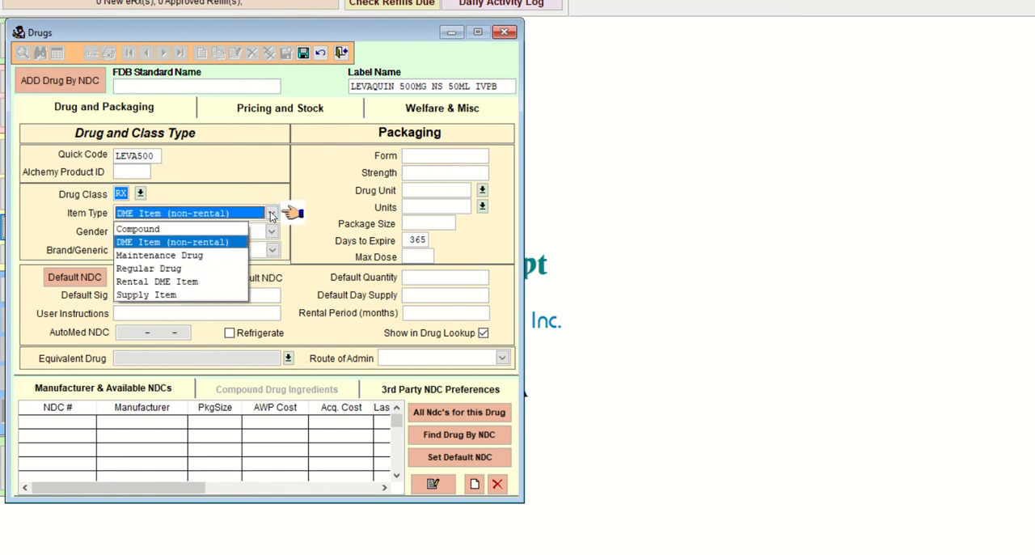
pyautogui.click(248, 230)
pyautogui.click(272, 250)
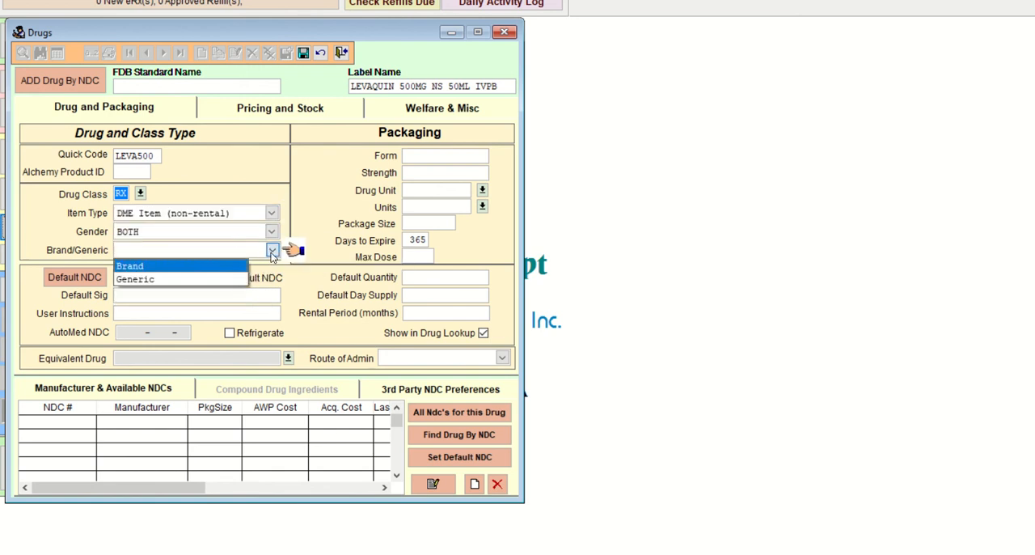
pyautogui.click(187, 277)
# Step: Set the Levaquin record's default sig to INFUSE IVPB, leaving the user instructions blank
pyautogui.click(153, 295)
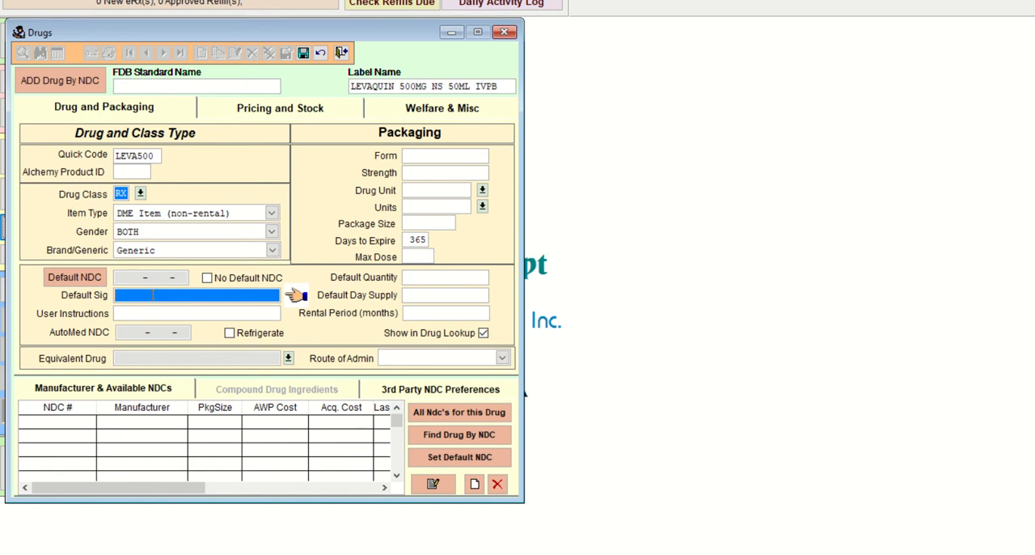
pyautogui.write('INFUSE IVPB')
pyautogui.press('Tab')
# Step: Set the packaging form to IVPB, the strength to 500MG, and both the drug unit and units to ML
pyautogui.press('Tab')
pyautogui.press('Tab')
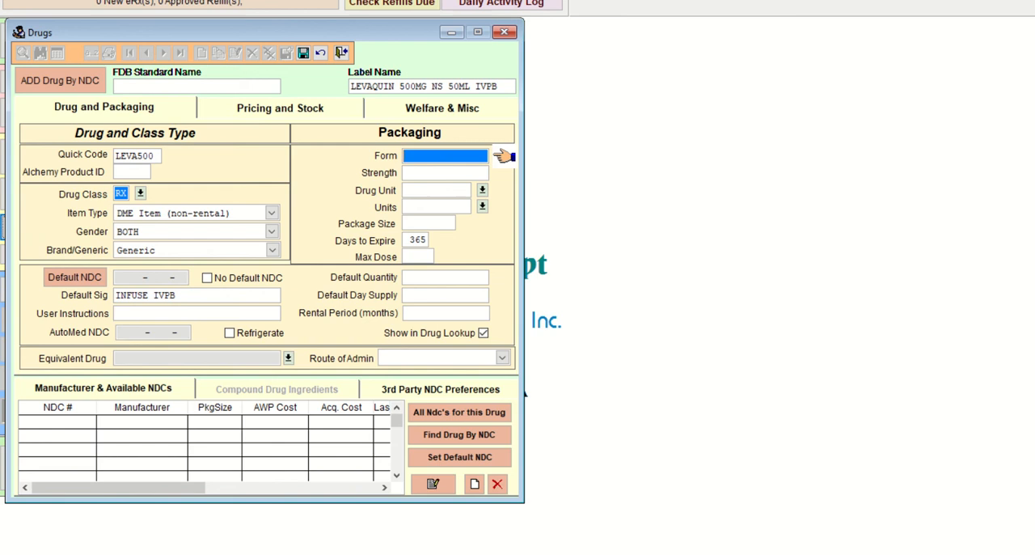
pyautogui.write('IVPB')
pyautogui.press('Tab')
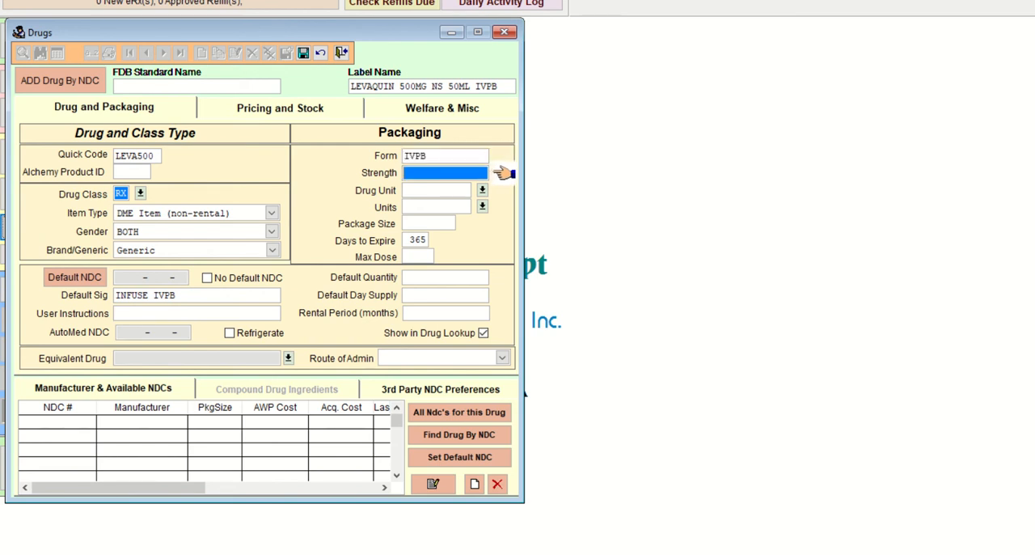
pyautogui.write('500MG')
pyautogui.press('Tab')
pyautogui.write('ML')
pyautogui.press('Tab')
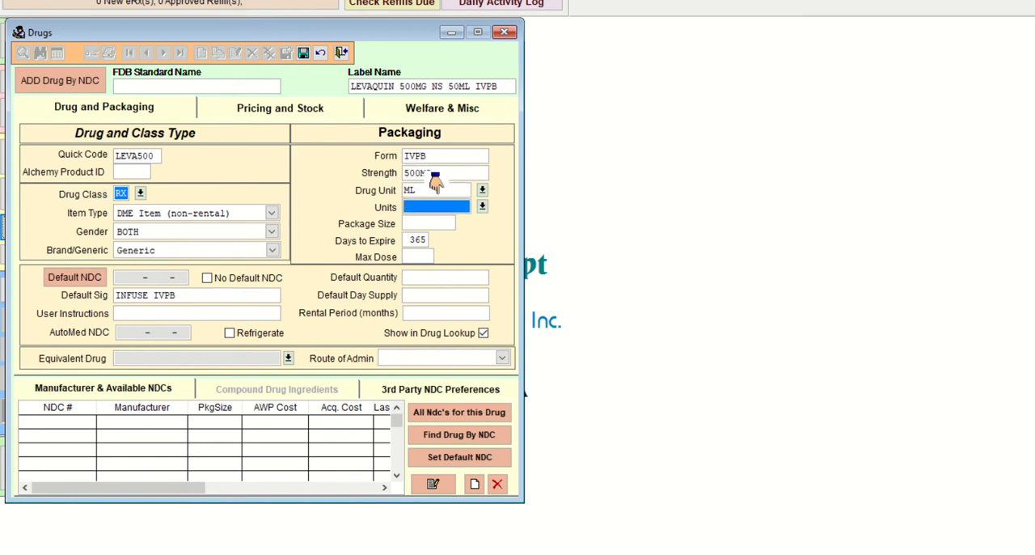
pyautogui.press('Tab')
pyautogui.write('ml')
pyautogui.press('Return')
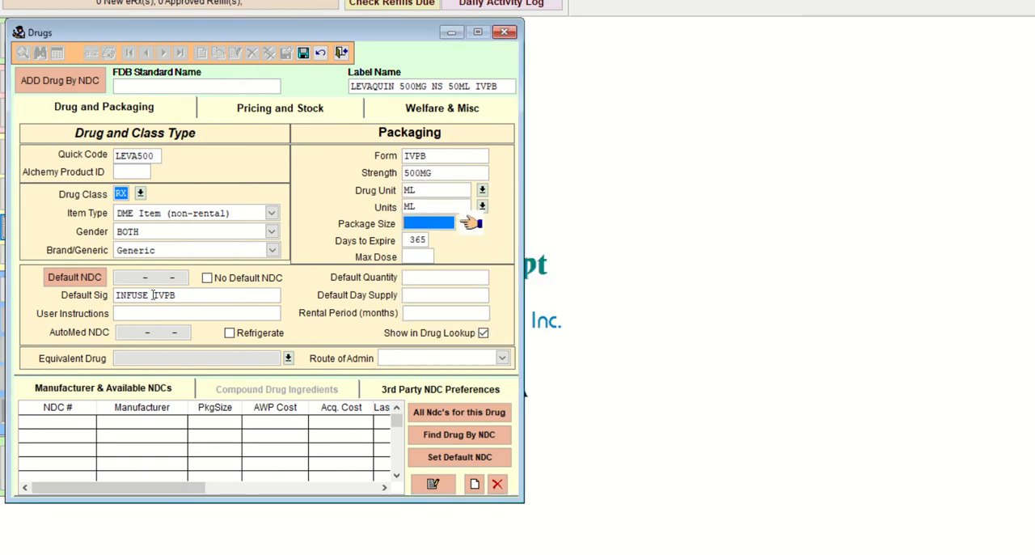
# Step: Set the package size to 50 and the days to expire to 1, and save the Levaquin drug record
pyautogui.write('50 .000')
pyautogui.press('Tab')
pyautogui.write('1')
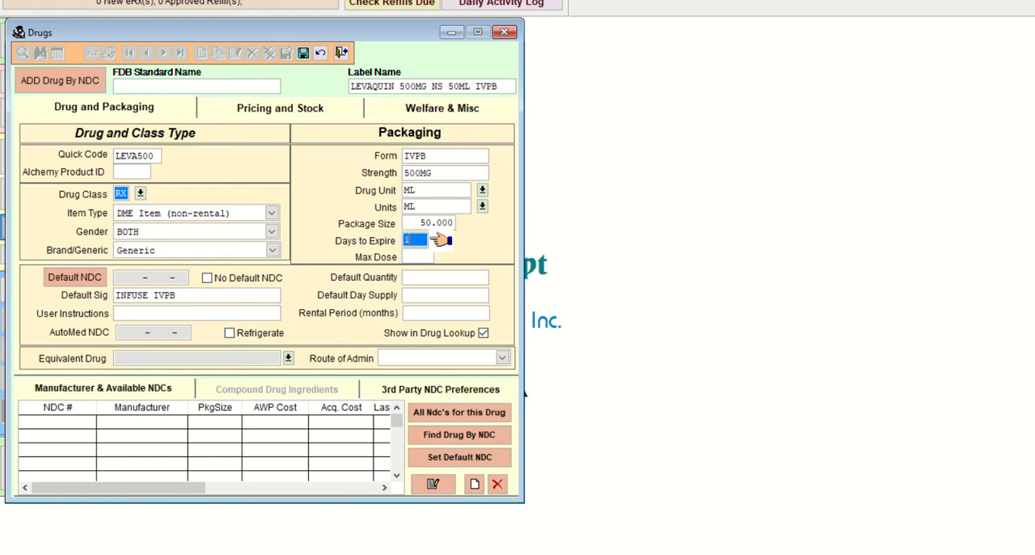
pyautogui.press('Tab')
pyautogui.press('Tab')
pyautogui.press('Tab')
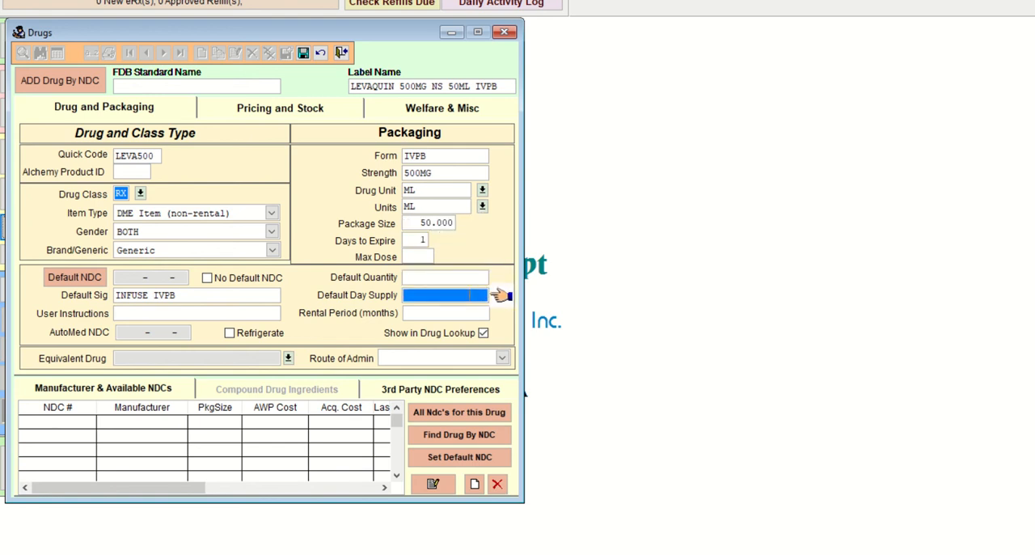
pyautogui.press('Tab')
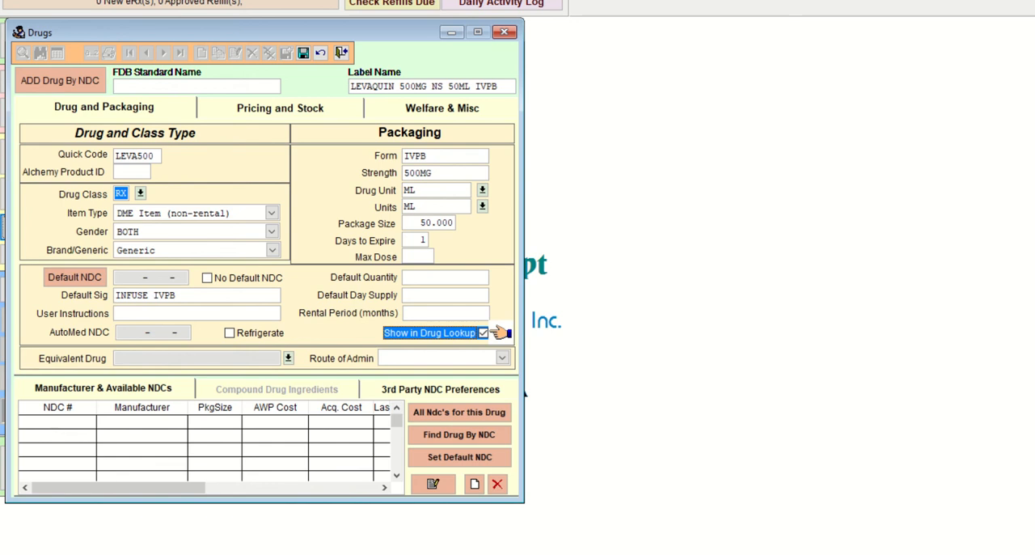
pyautogui.click(304, 53)
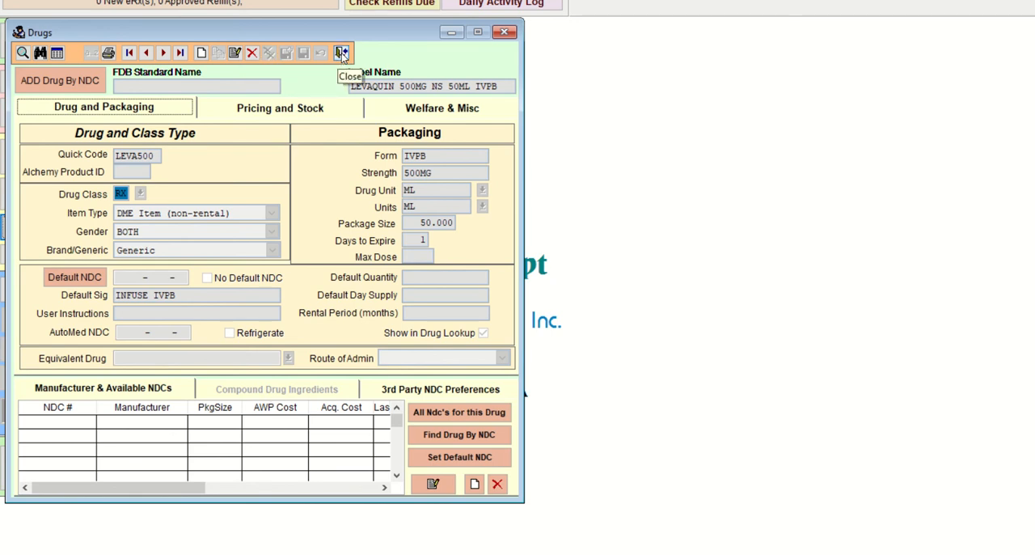
# Step: Reopen the Levaquin record for editing, change its item type to Compound, and save it
pyautogui.click(235, 52)
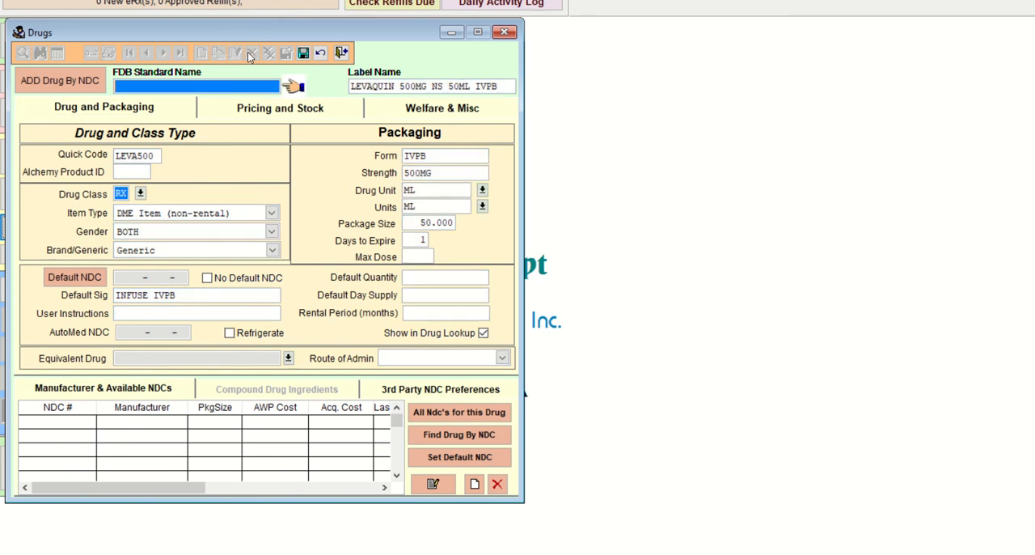
pyautogui.click(303, 53)
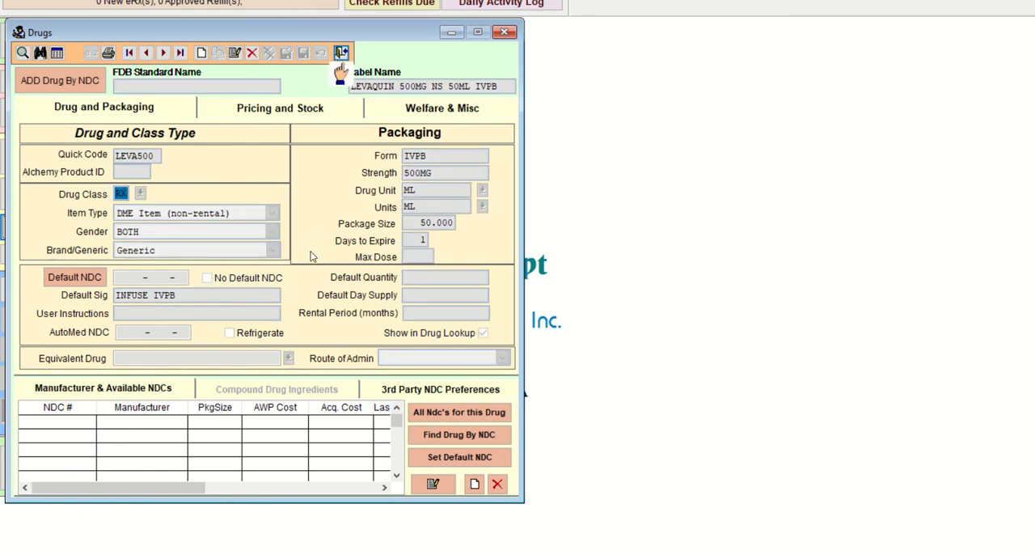
pyautogui.click(235, 53)
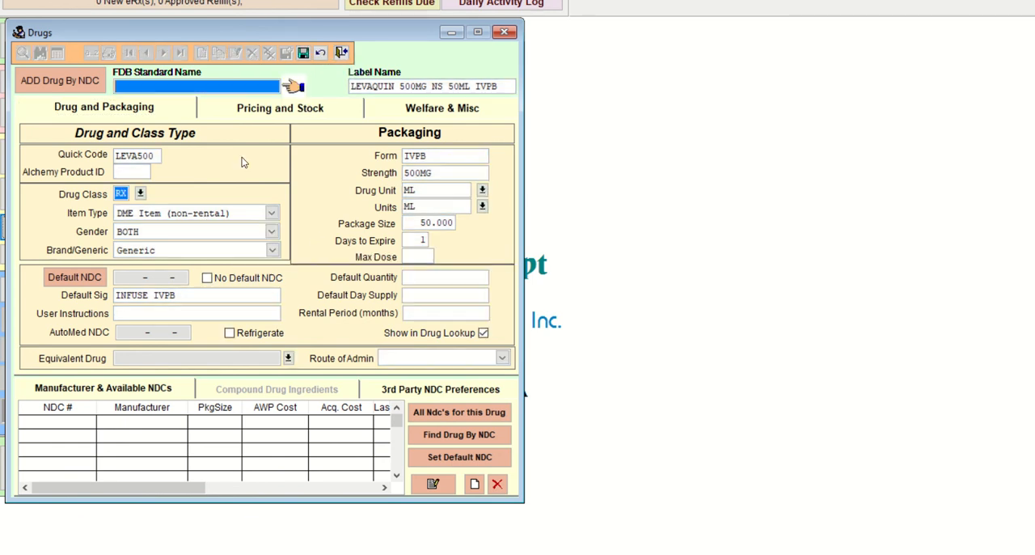
pyautogui.click(271, 213)
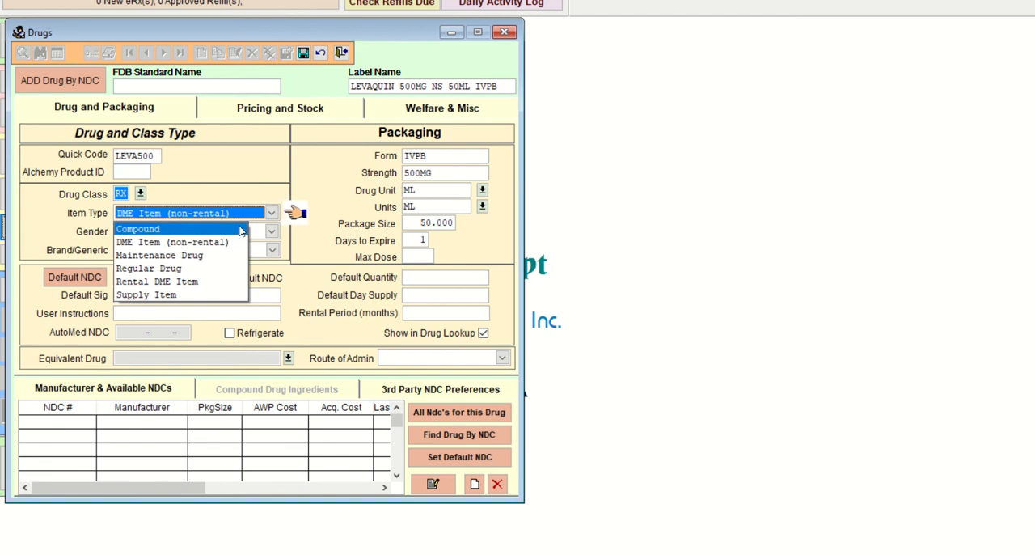
pyautogui.click(240, 232)
pyautogui.click(303, 52)
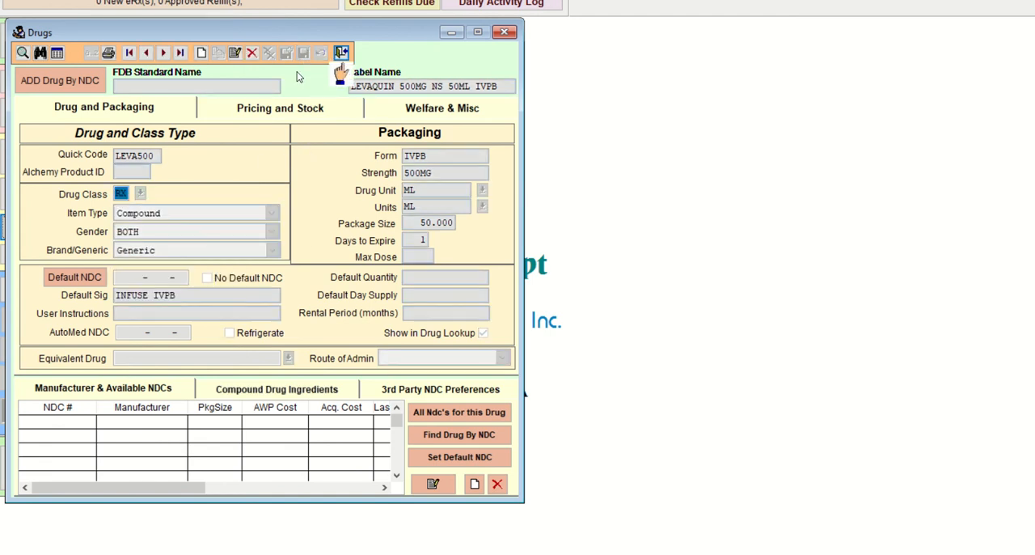
# Step: Start a new compound ingredient for the Levaquin record and look through the drugs matching LEVA
pyautogui.click(324, 390)
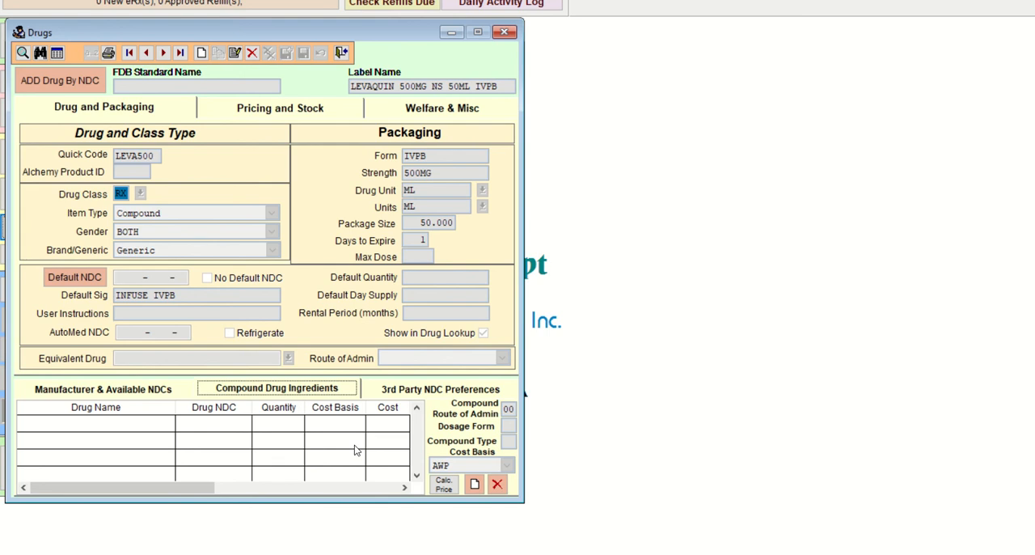
pyautogui.click(474, 484)
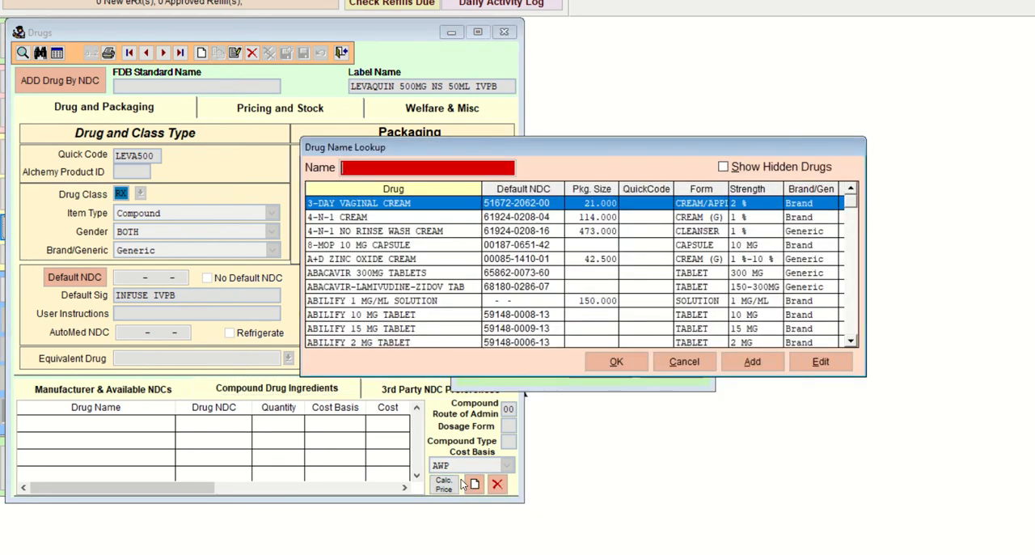
pyautogui.write('LEV')
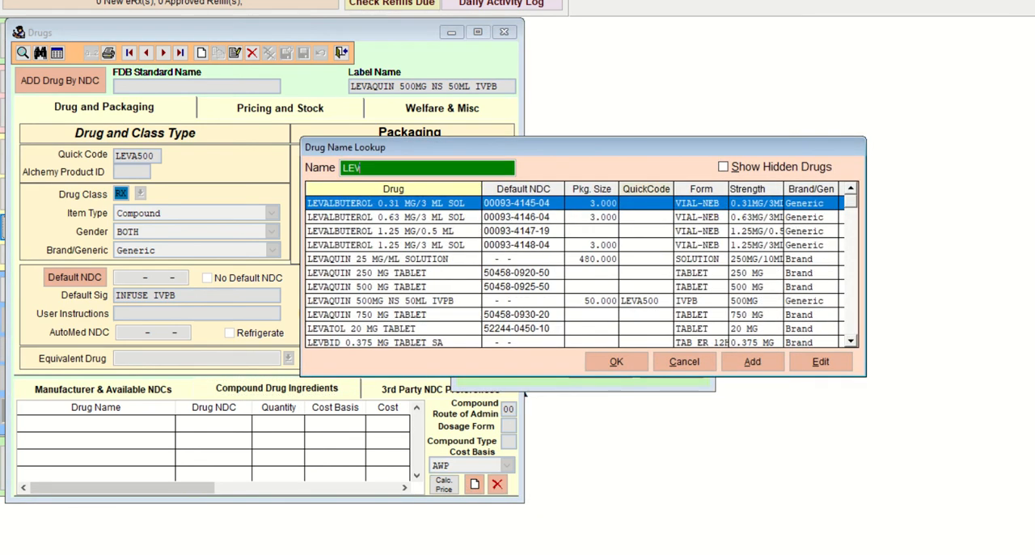
pyautogui.write('A')
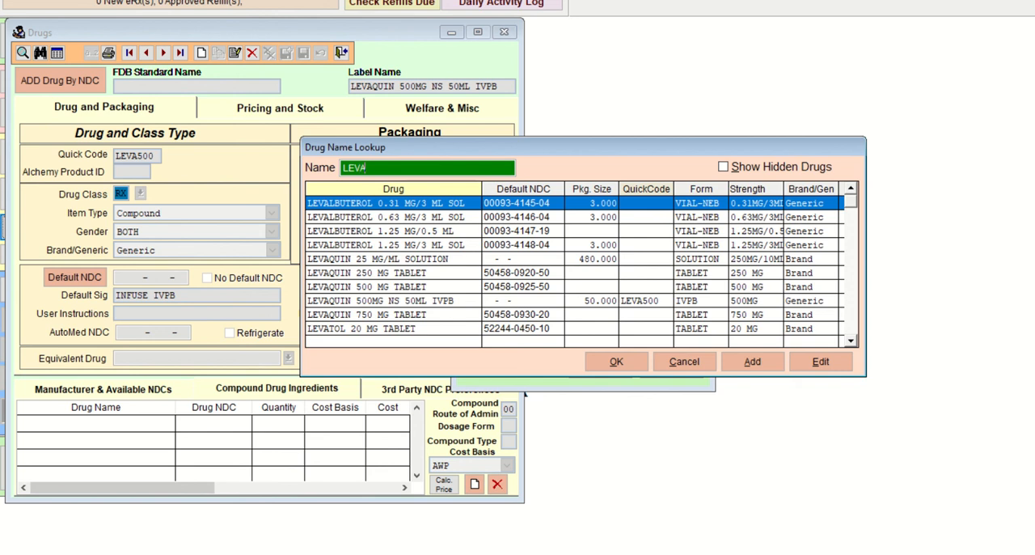
pyautogui.press('Down')
pyautogui.press('Down')
pyautogui.press('Down')
pyautogui.press('Down')
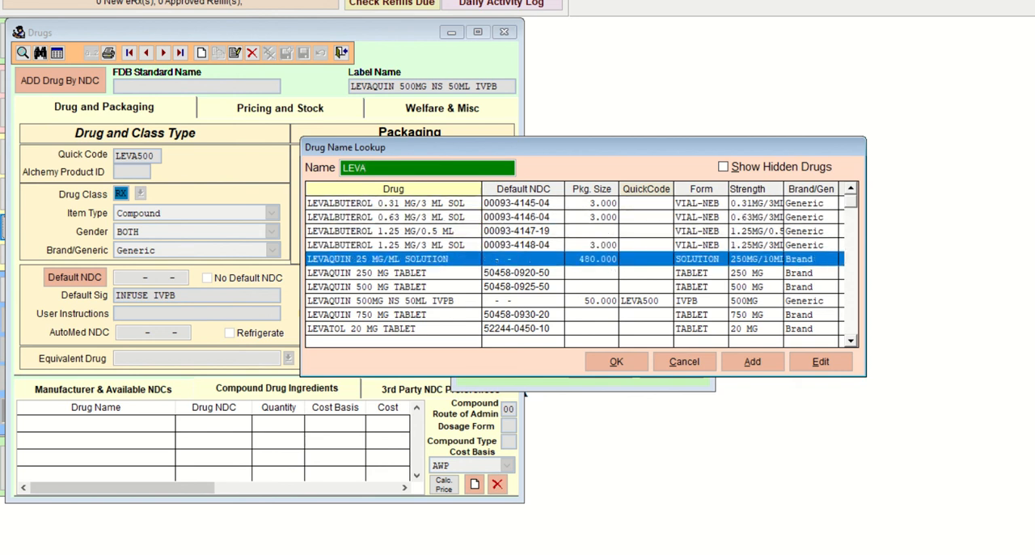
pyautogui.press('Down')
pyautogui.press('Down')
pyautogui.press('Down')
pyautogui.press('Down')
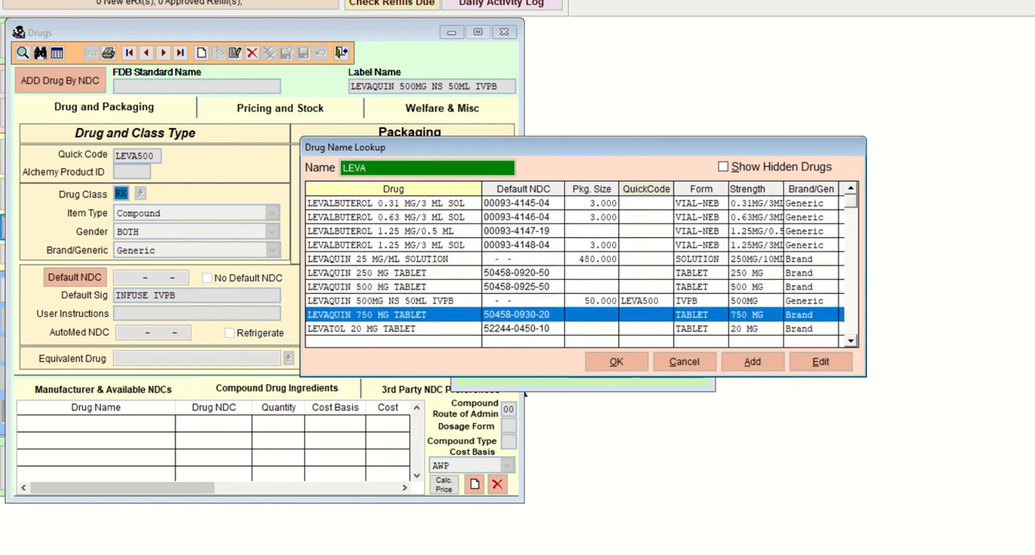
pyautogui.press('Up')
pyautogui.press('Up')
pyautogui.press('Up')
pyautogui.press('Up')
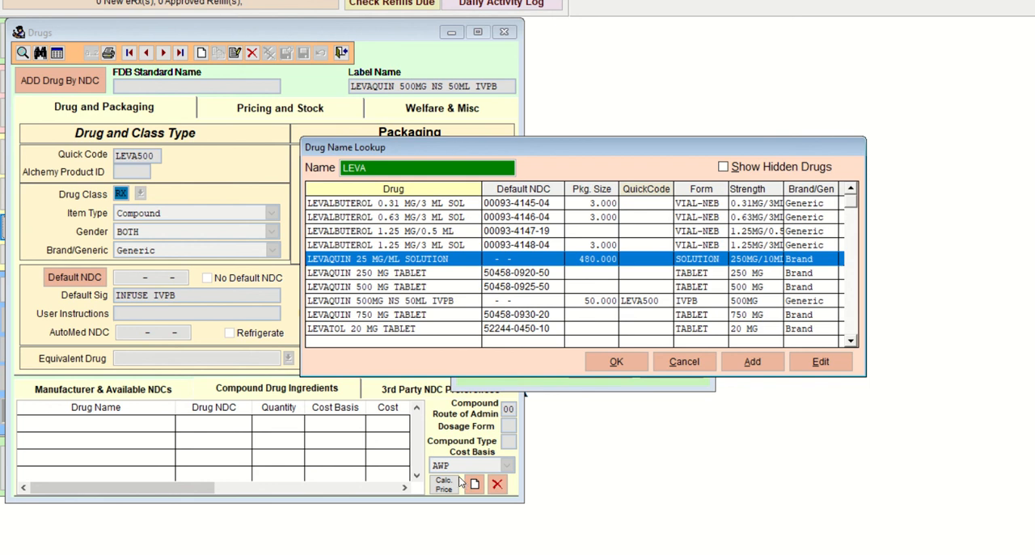
# Step: Search the drug lookup for LEVO and select the LEVOFLOXACIN-D5W 500 MG/100 ML piggyback
pyautogui.doubleClick(375, 167)
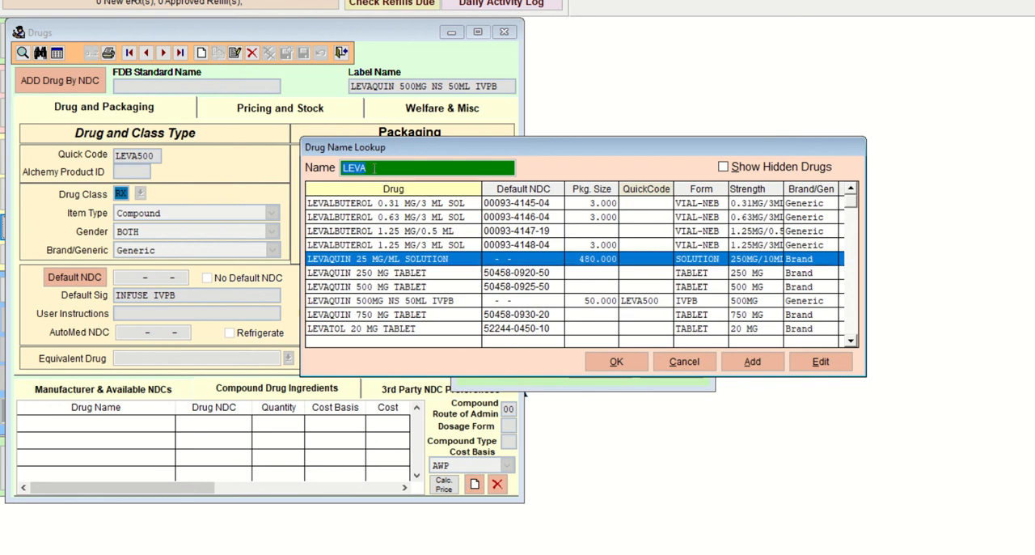
pyautogui.write('LEVO')
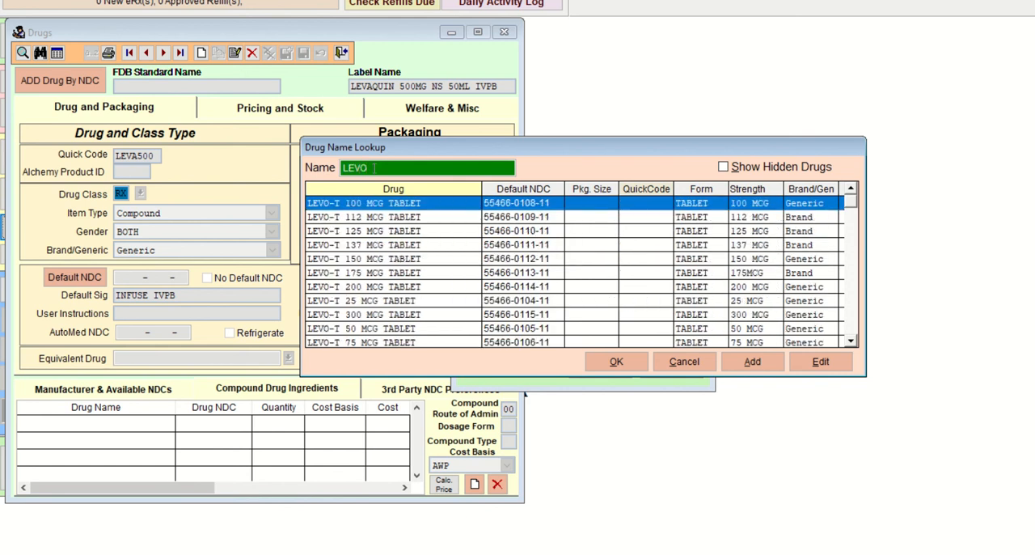
pyautogui.press('Down')
pyautogui.press('Down')
pyautogui.press('Down')
pyautogui.press('Down')
pyautogui.press('Down')
pyautogui.press('Down')
pyautogui.press('Down')
pyautogui.press('Down')
pyautogui.press('Down')
pyautogui.press('Down')
pyautogui.press('Down')
pyautogui.press('Down')
pyautogui.press('Down')
pyautogui.press('Down')
pyautogui.press('Down')
pyautogui.press('Down')
pyautogui.press('Down')
pyautogui.press('Down')
pyautogui.press('Down')
pyautogui.press('Down')
pyautogui.press('Down')
pyautogui.press('Down')
pyautogui.press('Down')
pyautogui.press('Down')
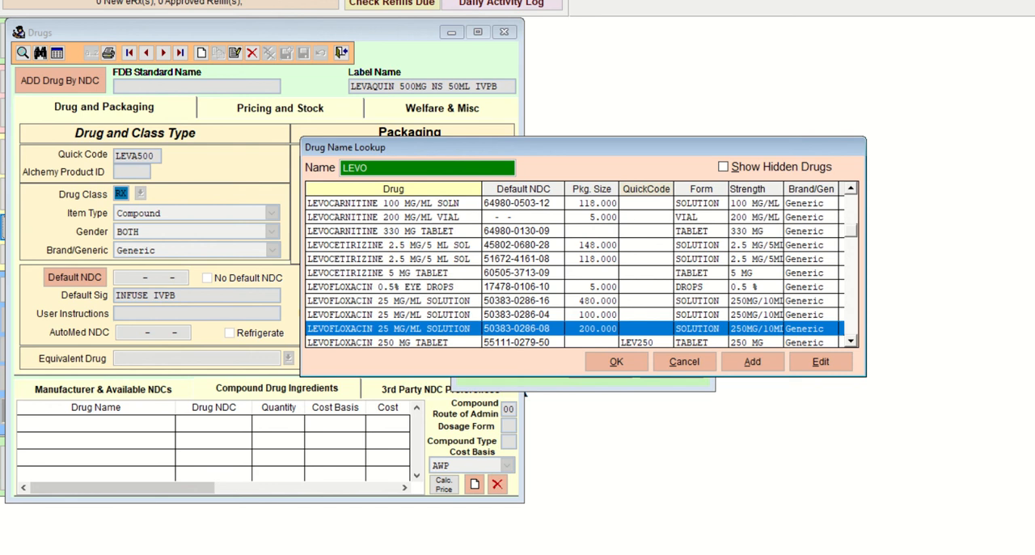
pyautogui.press('Down')
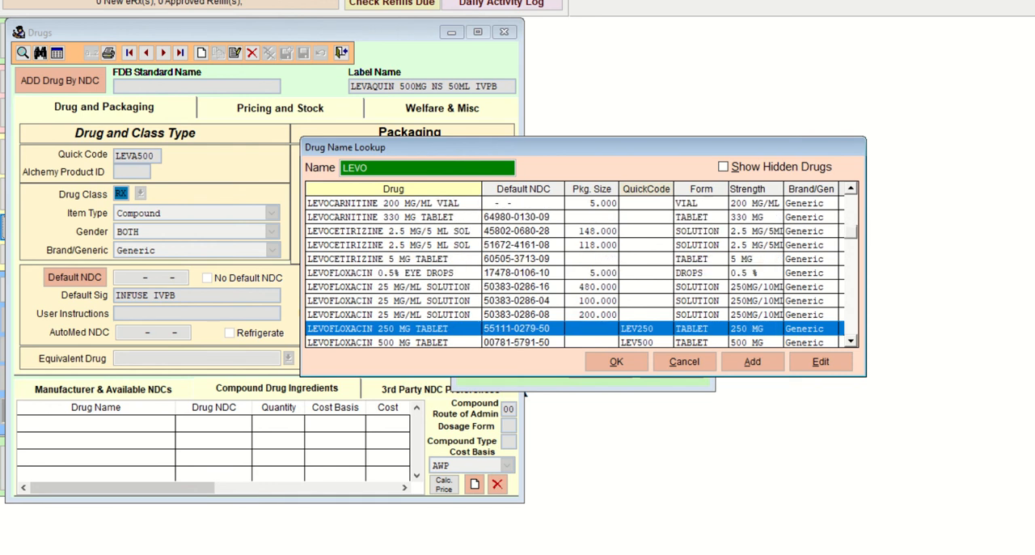
pyautogui.press('Down')
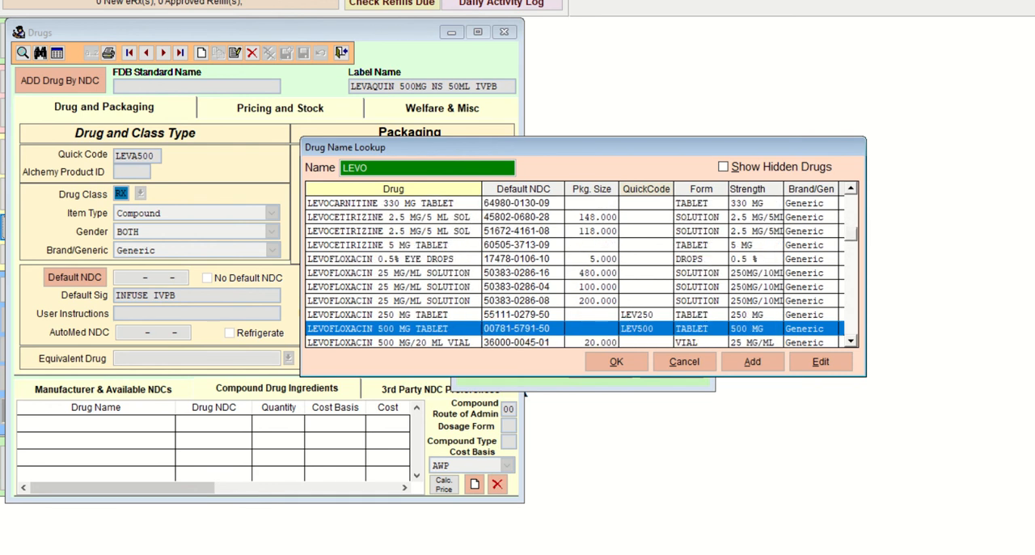
pyautogui.press('Down')
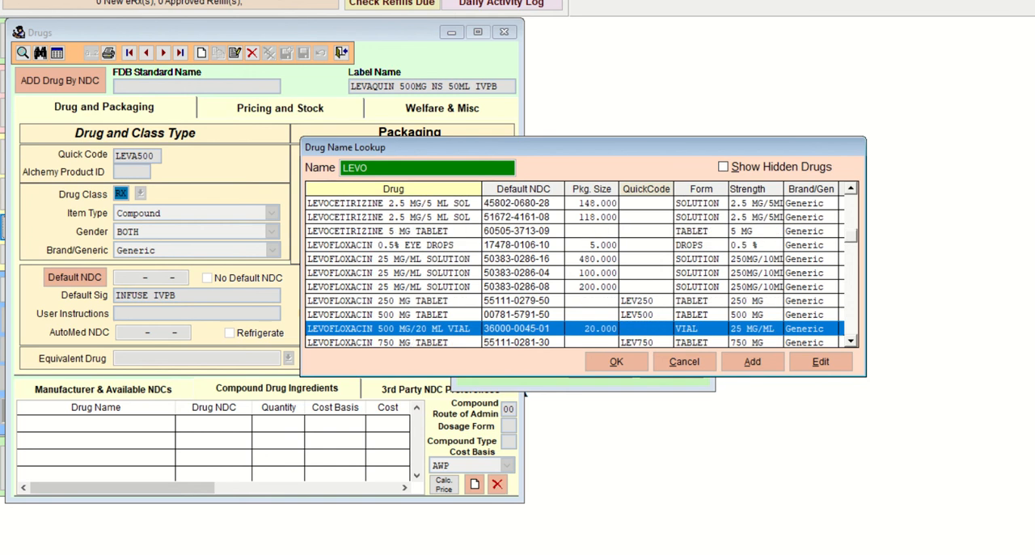
pyautogui.press('Down')
pyautogui.press('Down')
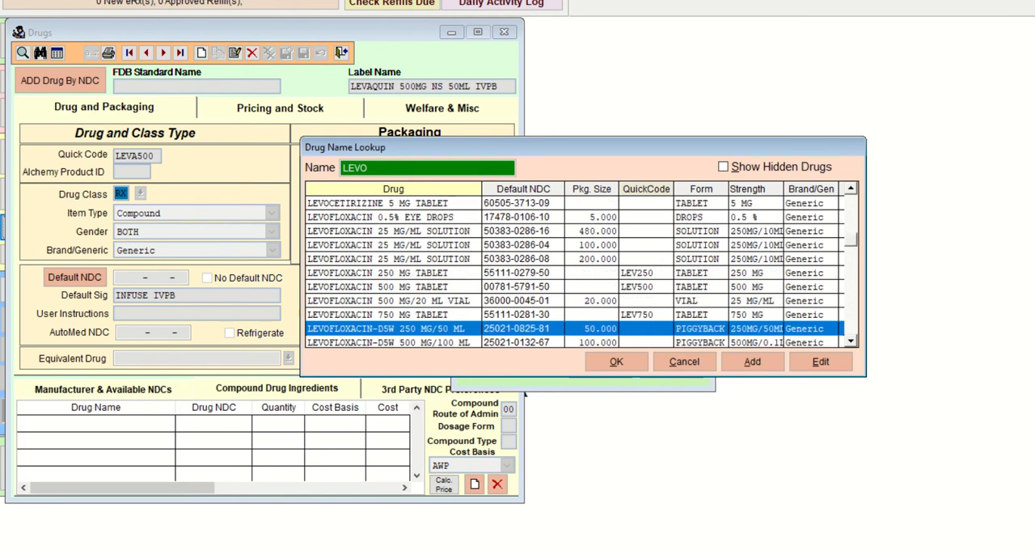
pyautogui.press('Up')
pyautogui.press('Up')
pyautogui.press('Up')
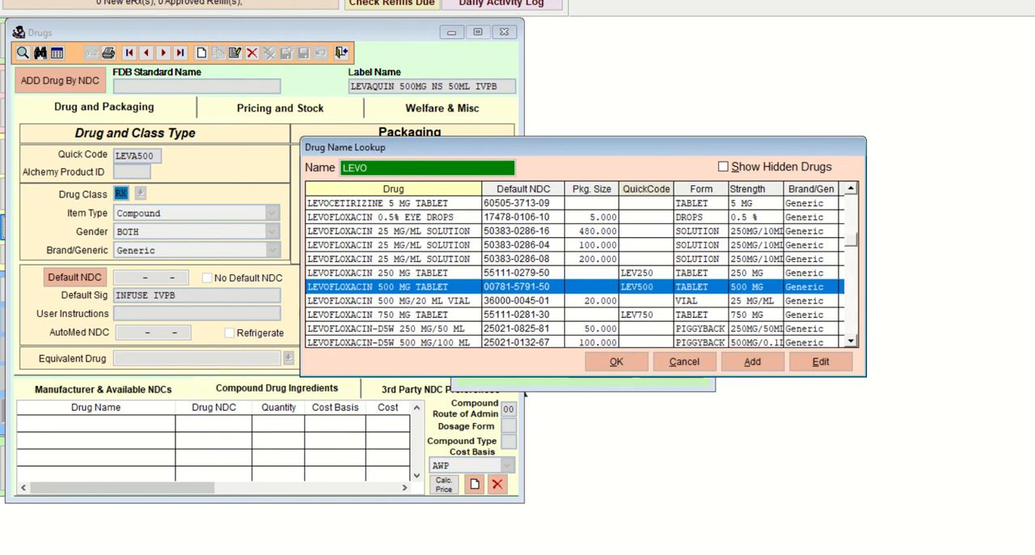
pyautogui.press('Down')
pyautogui.press('Down')
pyautogui.press('Down')
pyautogui.press('Down')
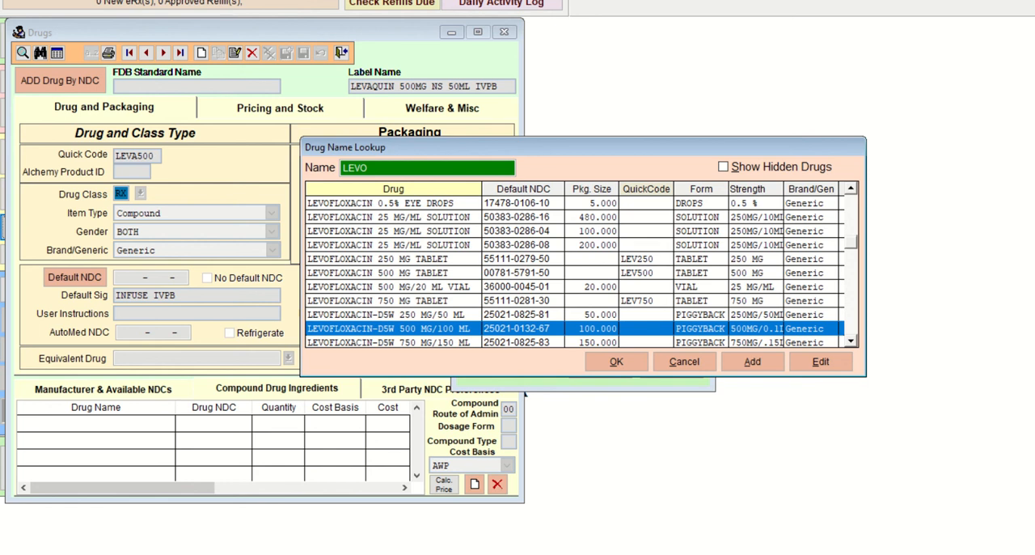
pyautogui.press('Up')
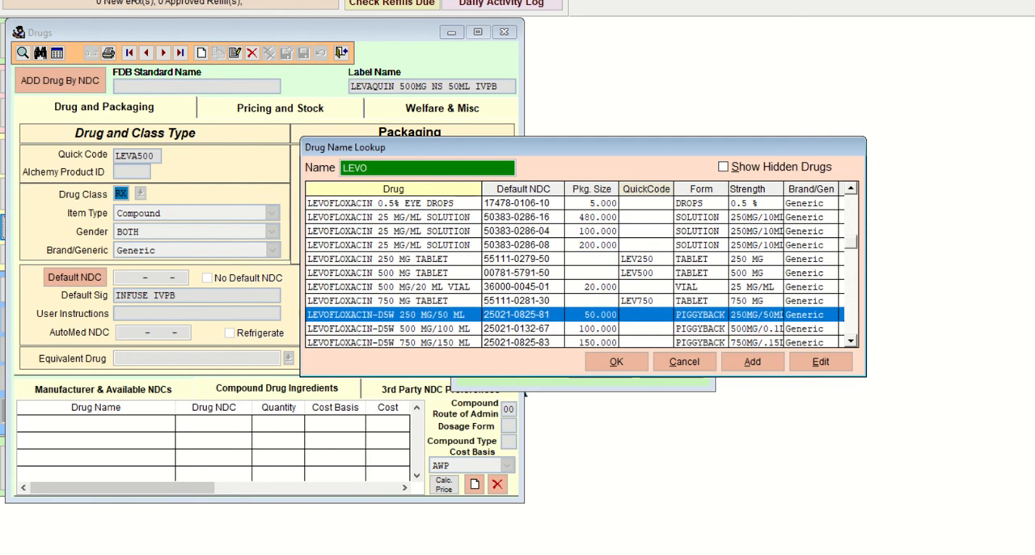
pyautogui.press('Down')
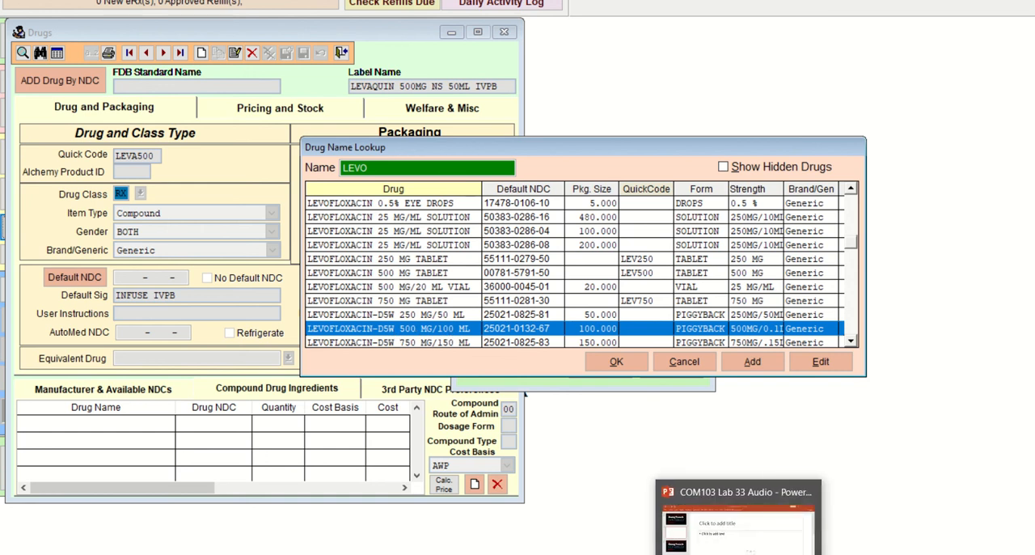
# Step: Switch to the Lab 33 hints document in Word, change Levaquin's sodium chloride volume to 100mL, and highlight it yellow
pyautogui.moveTo(713, 554)
pyautogui.moveTo(585, 554)
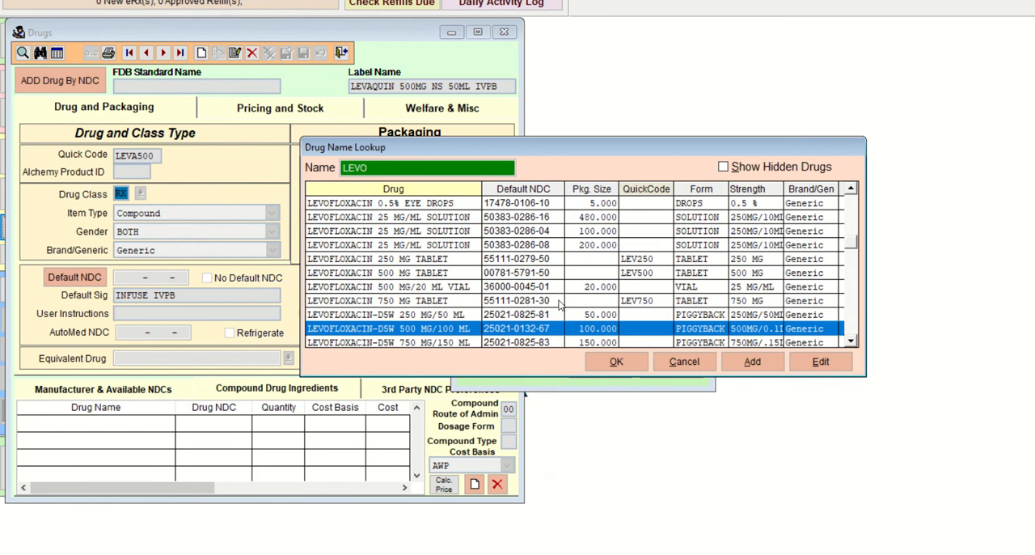
pyautogui.click(585, 554)
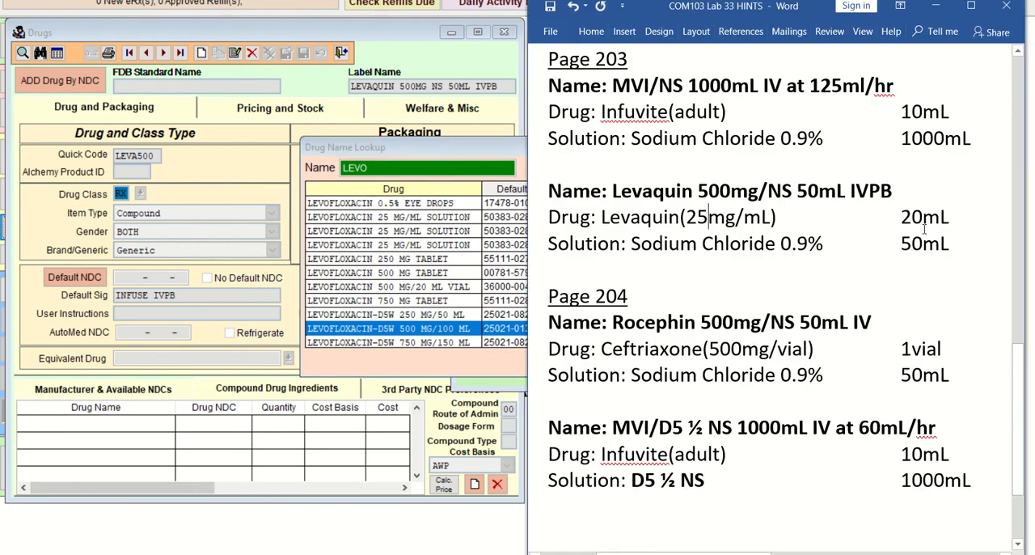
pyautogui.moveTo(913, 243); pyautogui.dragTo(904, 241)
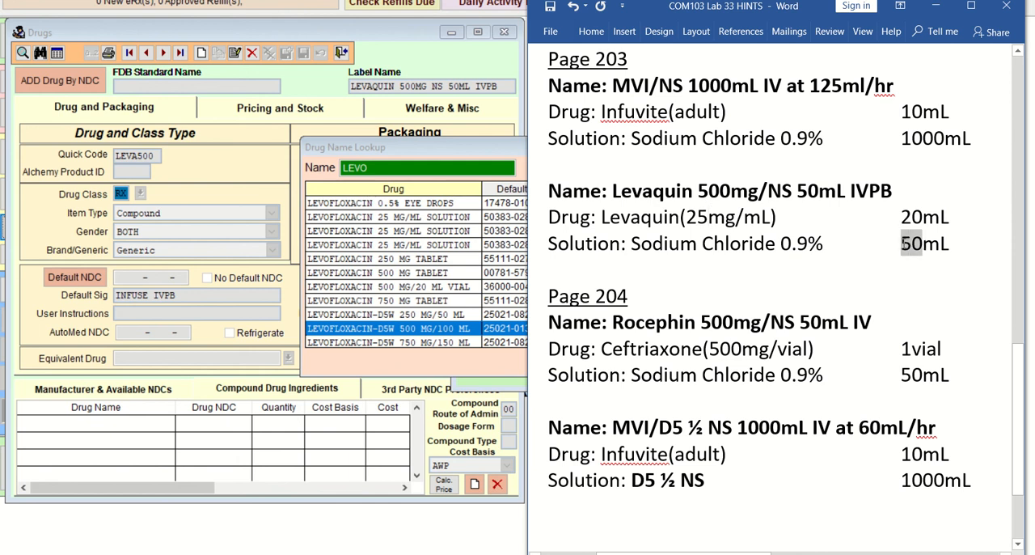
pyautogui.write('100')
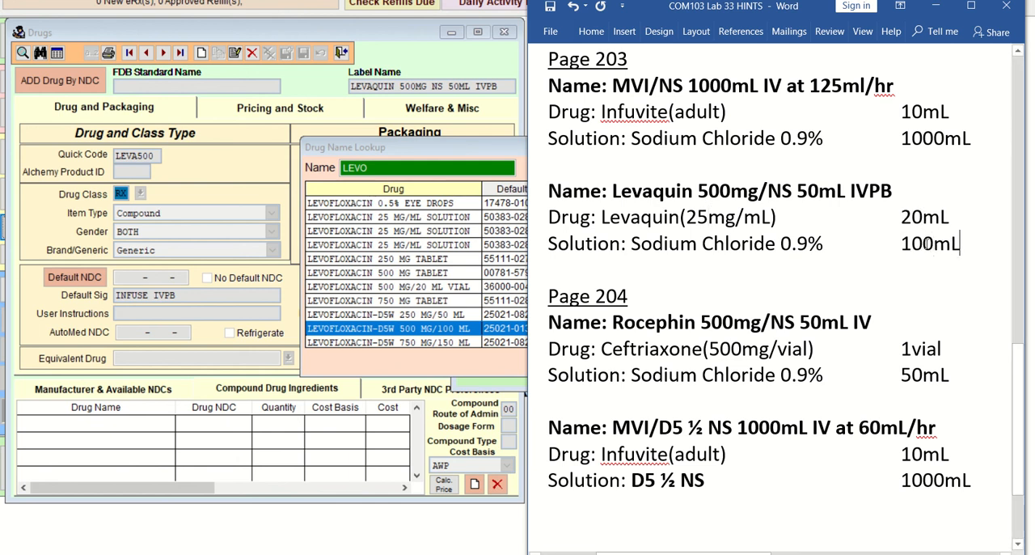
pyautogui.doubleClick(929, 244)
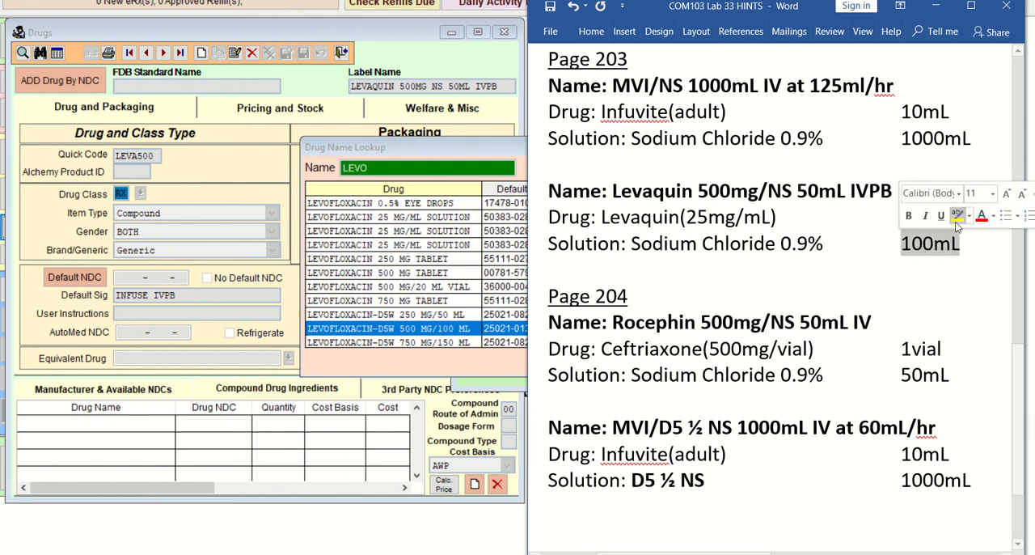
pyautogui.click(957, 217)
# Step: Add the note "(premix)" beneath Levaquin's sodium chloride line, followed by a new line
pyautogui.click(825, 269)
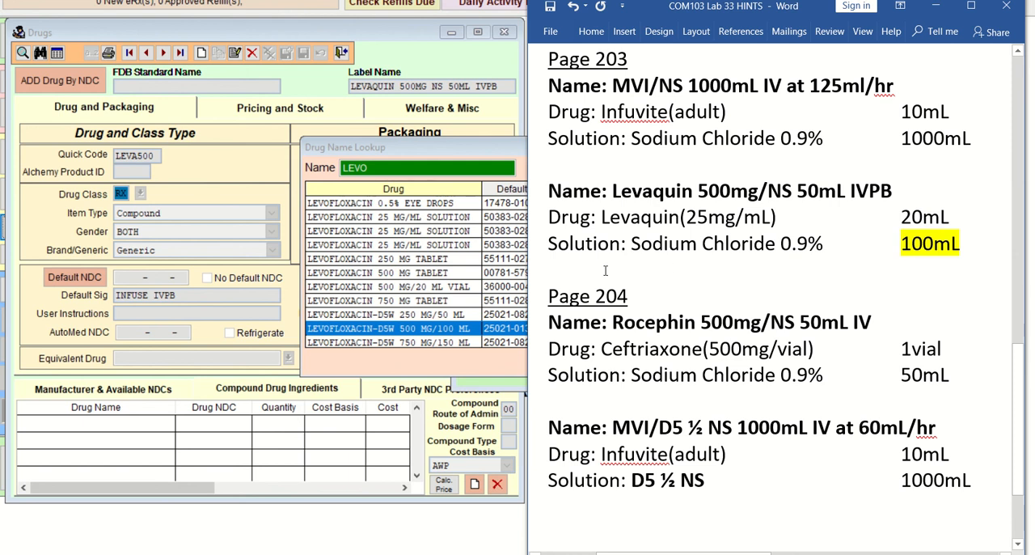
pyautogui.write('(premi')
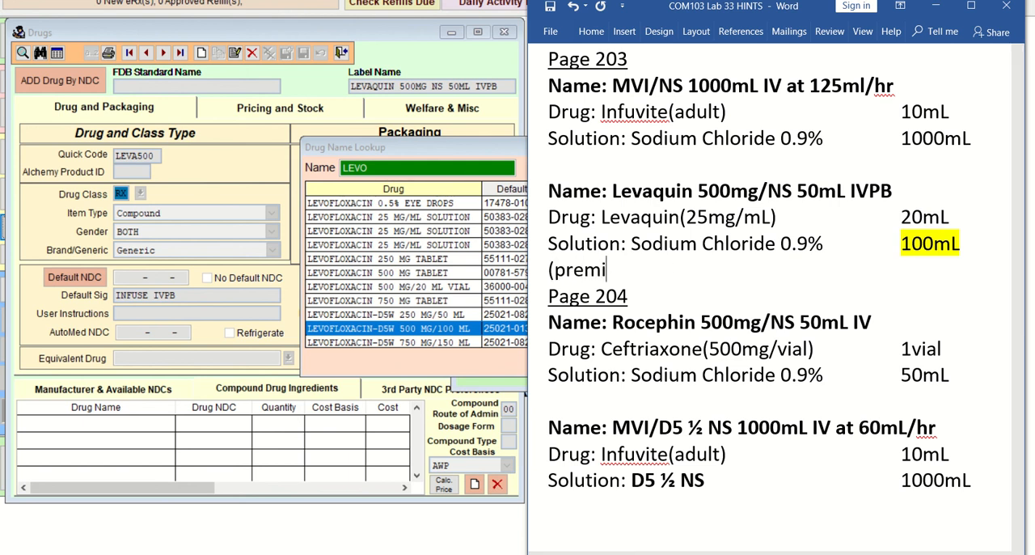
pyautogui.write('x)')
pyautogui.press('Return')
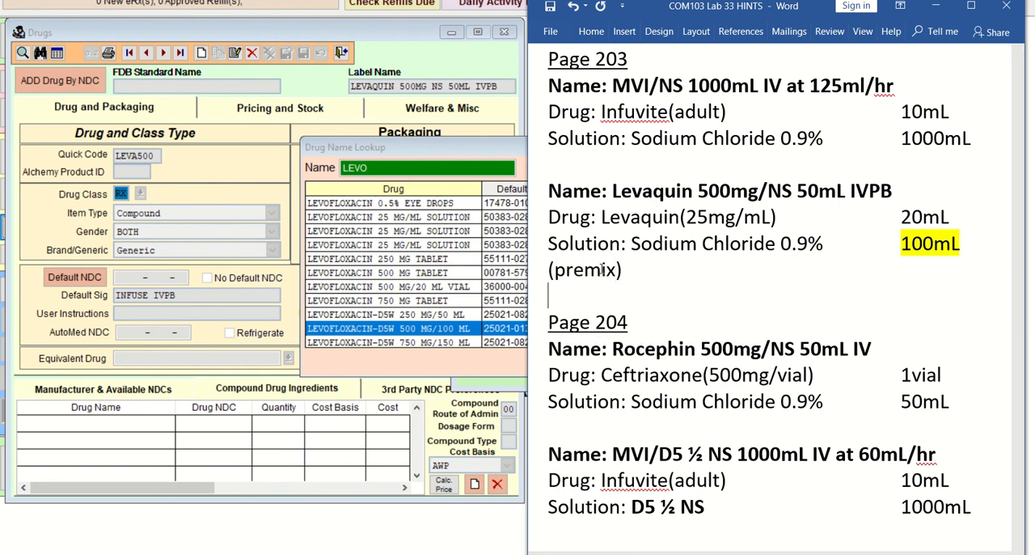
# Step: Replace the Levaquin drug amount with n/a, remove its "(25mg/mL)" strength, and realign the amount with its column
pyautogui.moveTo(951, 216); pyautogui.dragTo(906, 219)
pyautogui.write('n/a')
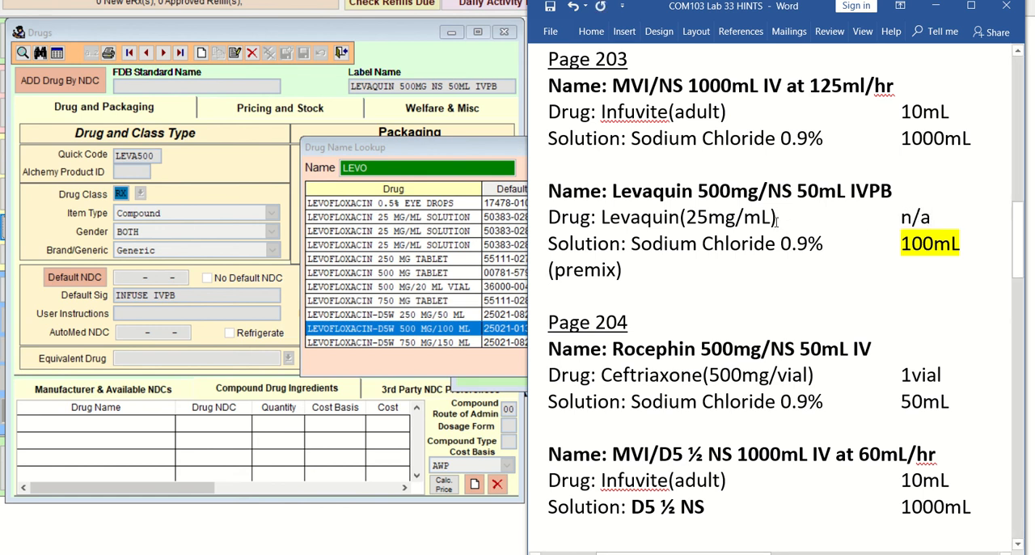
pyautogui.moveTo(776, 217); pyautogui.dragTo(681, 215)
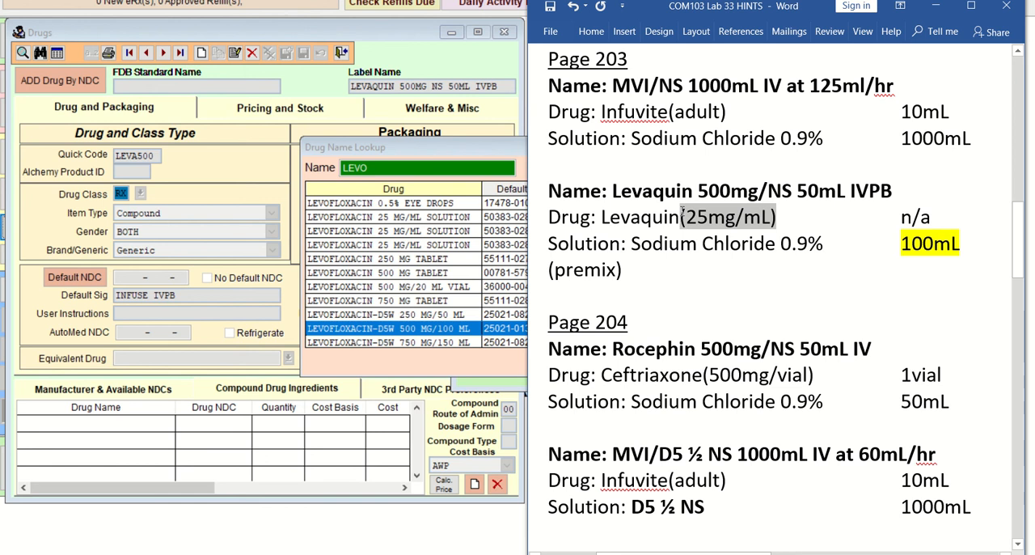
pyautogui.press('Delete')
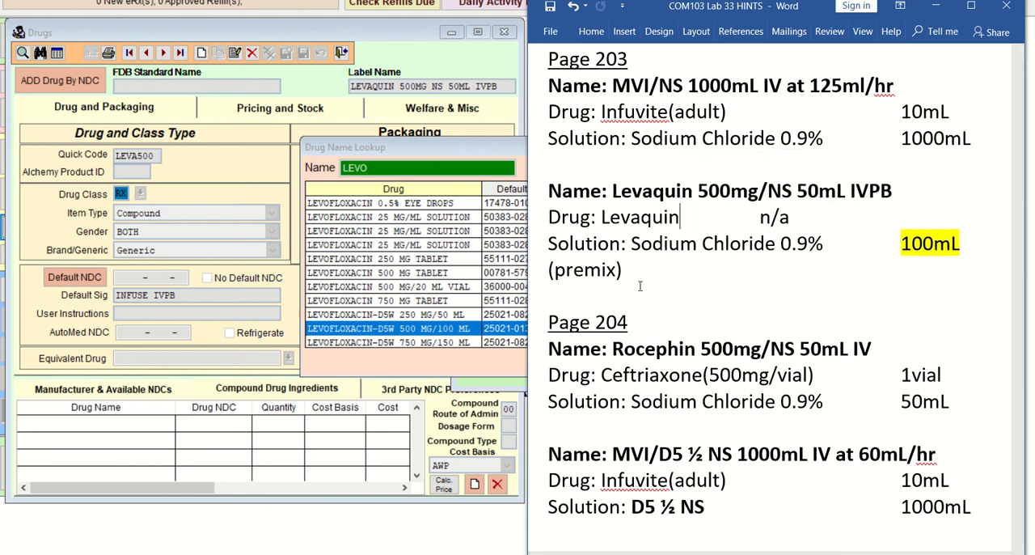
pyautogui.press('Tab')
pyautogui.press('Tab')
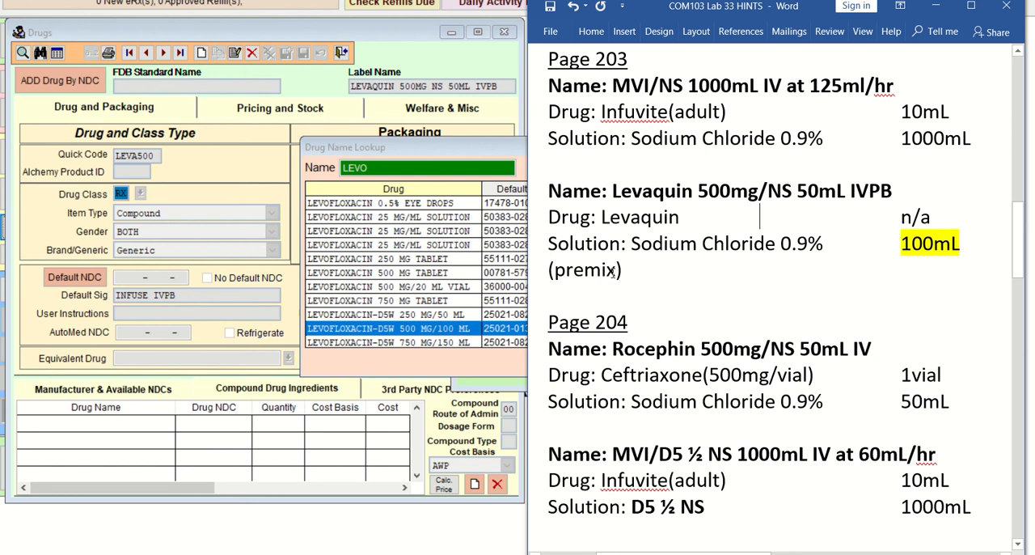
# Step: Return to Visual SuperScript, add the selected LEVOFLOXACIN-D5W 500 MG/100 ML as an ingredient with quantity 100, and save it
pyautogui.click(483, 343)
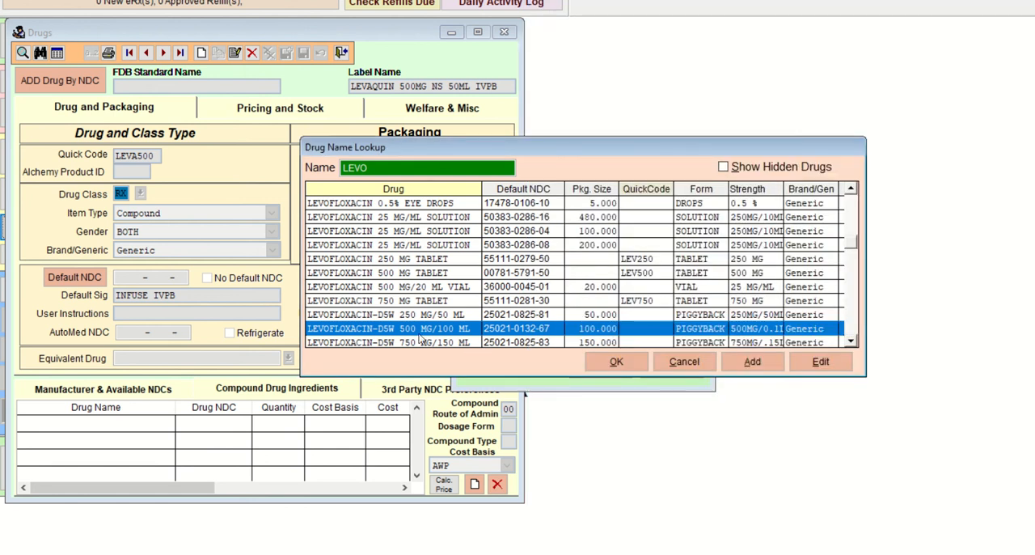
pyautogui.click(616, 362)
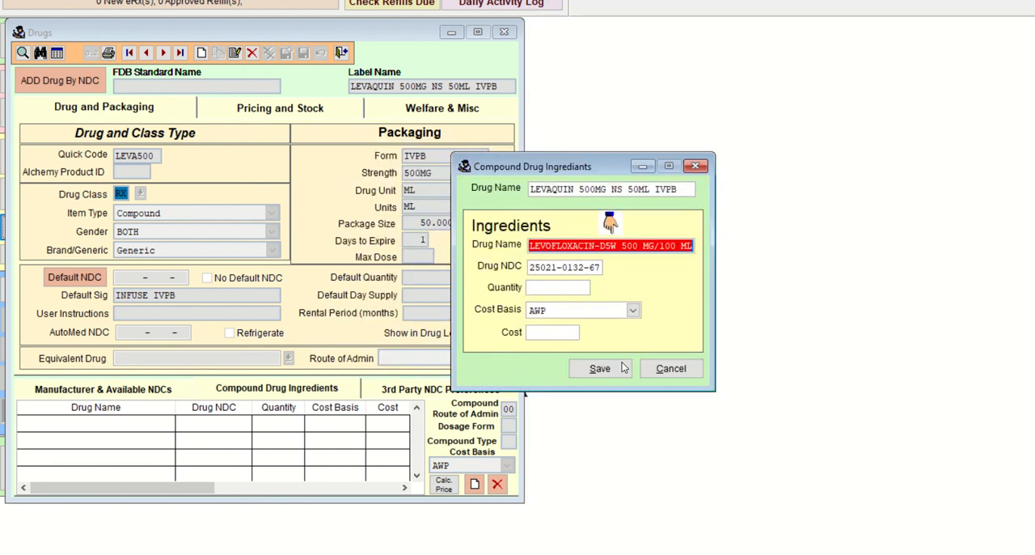
pyautogui.press('Tab')
pyautogui.press('Tab')
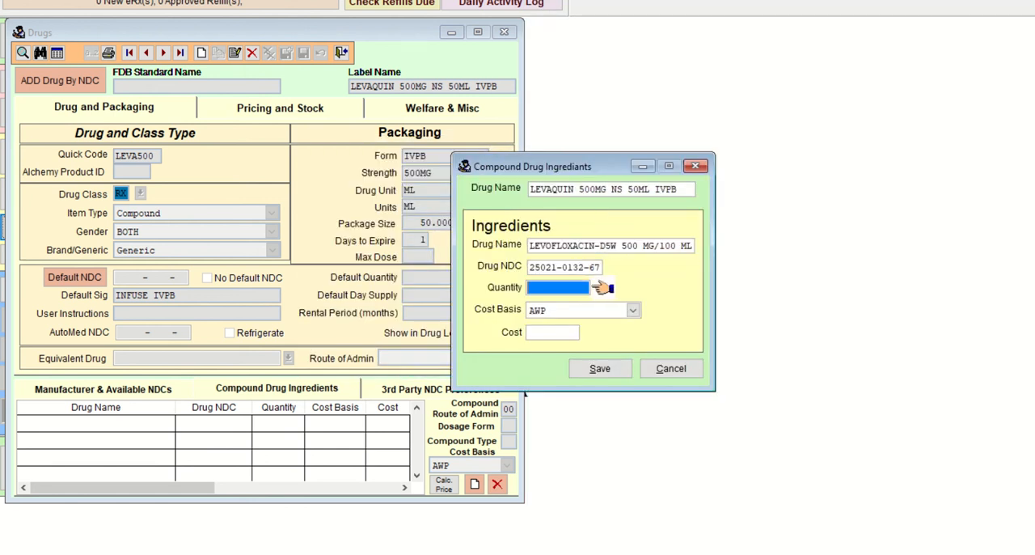
pyautogui.write('100')
pyautogui.press('Tab')
pyautogui.press('Tab')
pyautogui.press('Tab')
pyautogui.press('Return')
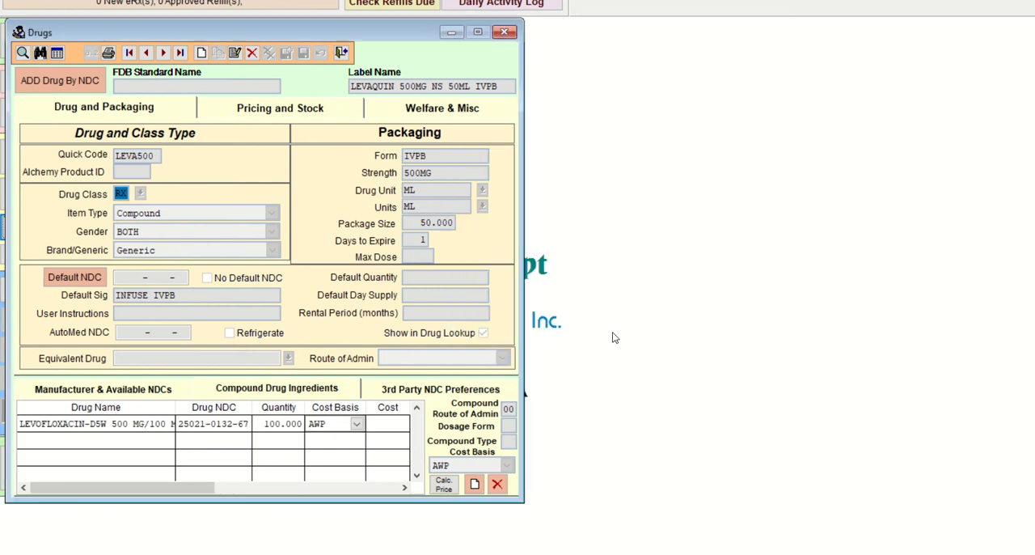
# Step: Open the Levaquin 500mg IVPB record for editing and set its package size to 100
pyautogui.click(235, 53)
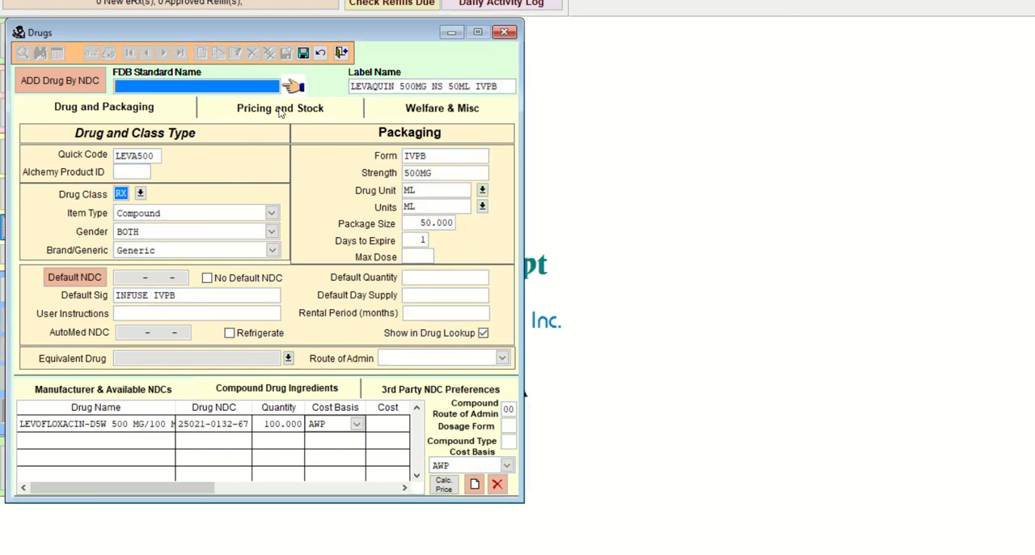
pyautogui.click(429, 222)
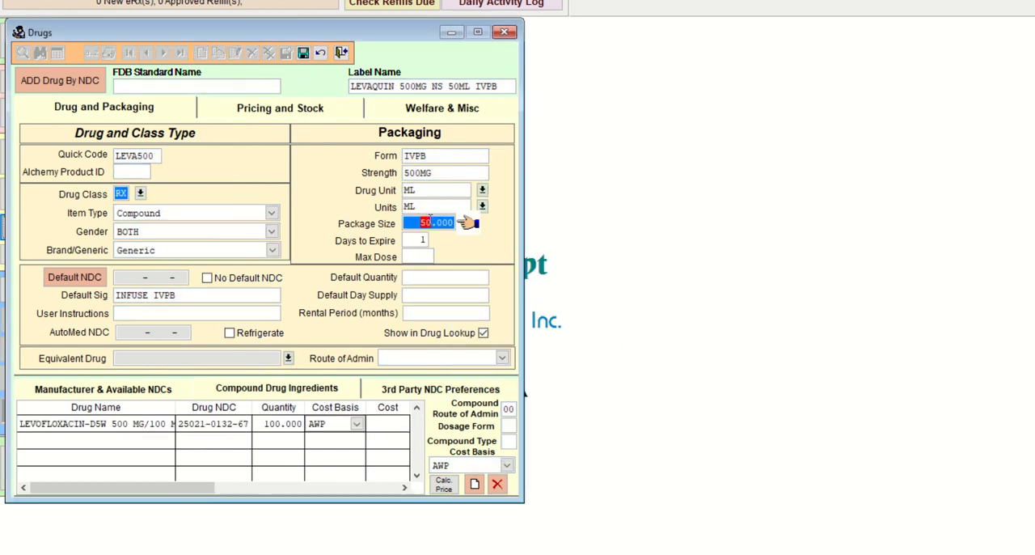
pyautogui.write('10')
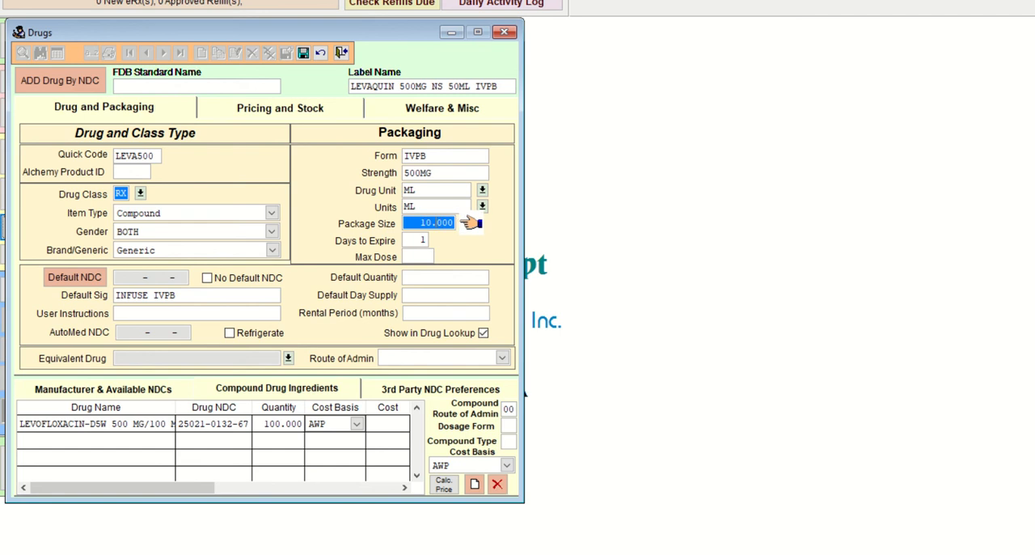
pyautogui.write('0')
pyautogui.press('Tab')
pyautogui.press('Tab')
pyautogui.press('Tab')
pyautogui.press('Tab')
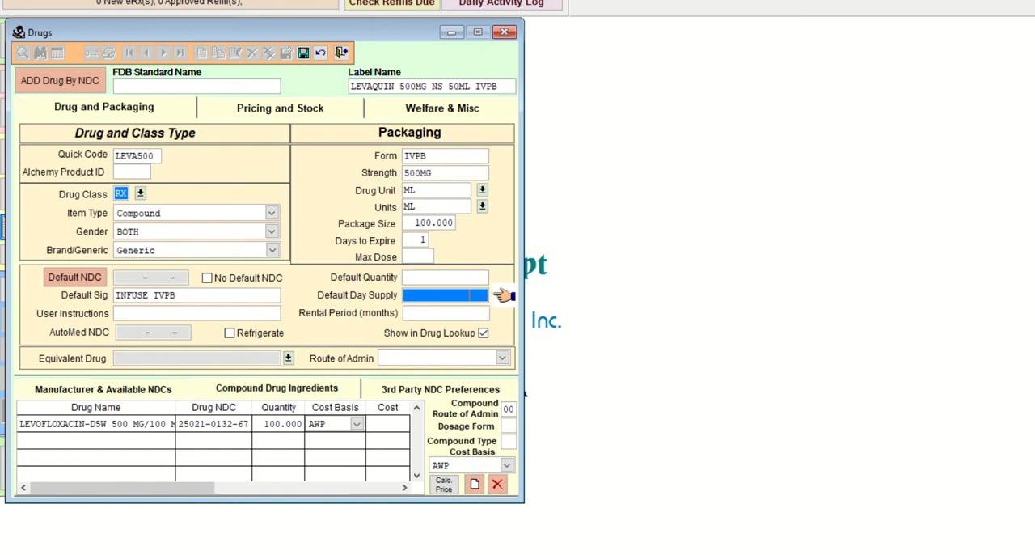
pyautogui.press('Tab')
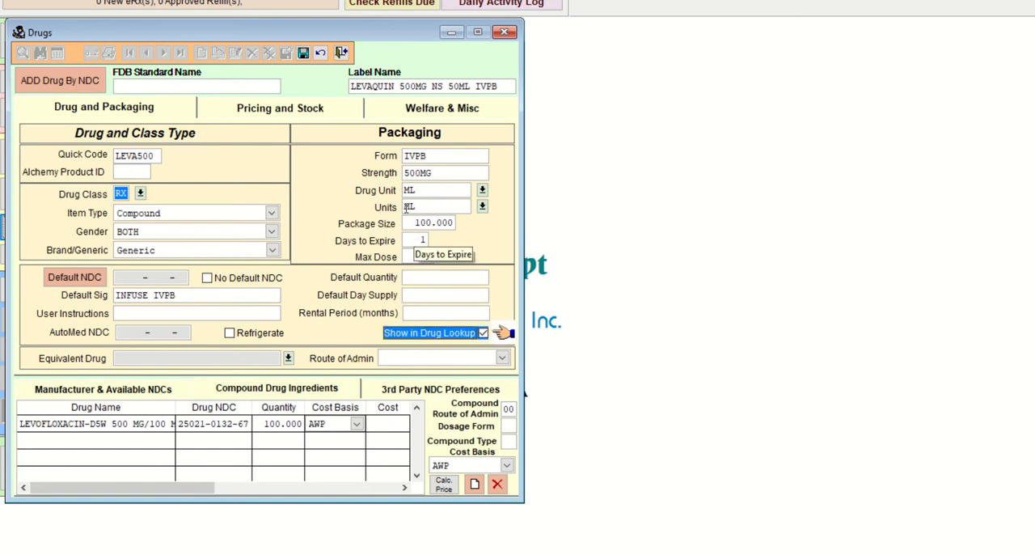
# Step: Change the volume in the record's label name so it reads LEVAQUIN 500MG NS 100ML IVPB
pyautogui.click(458, 87)
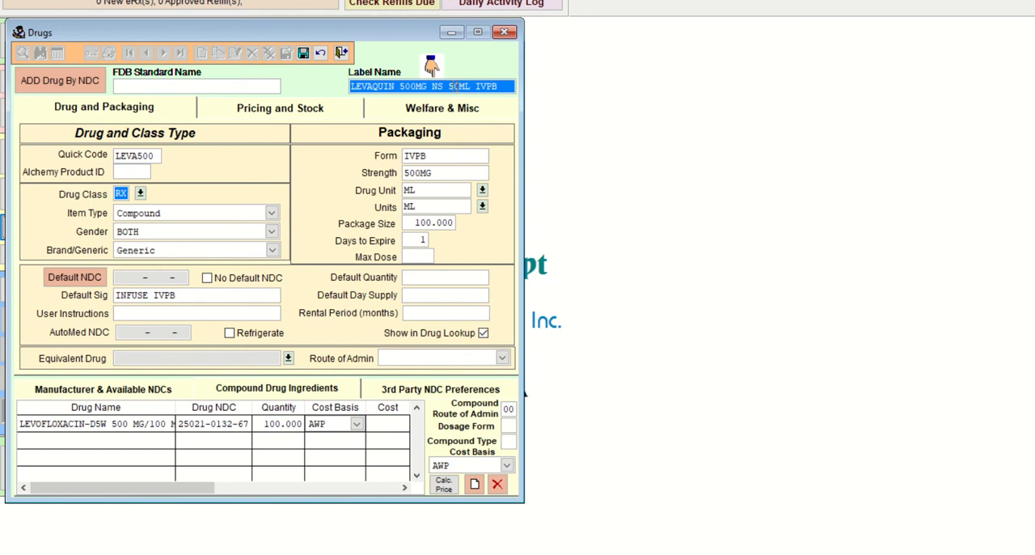
pyautogui.press('BackSpace')
pyautogui.press('BackSpace')
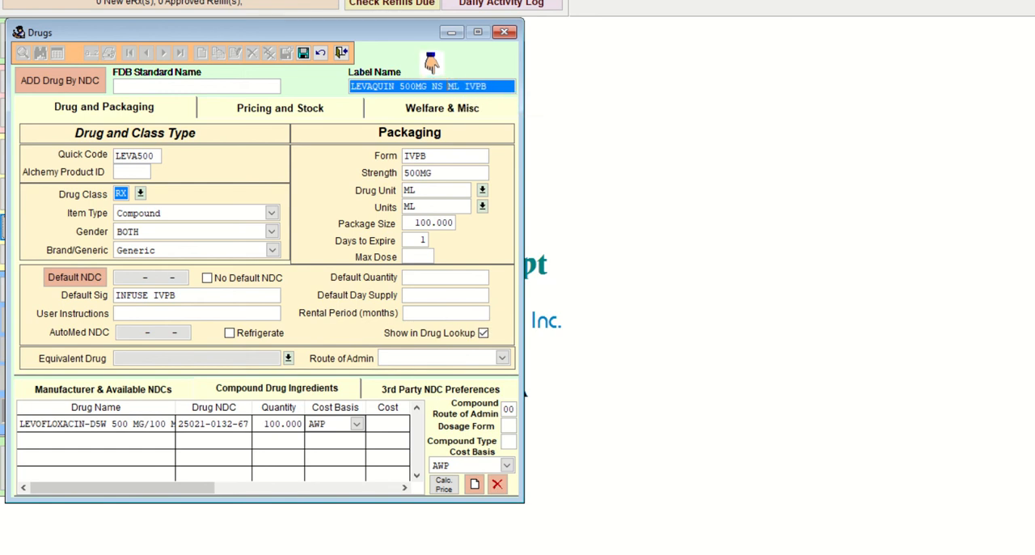
pyautogui.write('100')
# Step: Switch to the Lab 33 hints document in Word and change the volume in the Levaquin name line to 100mL
pyautogui.hotkey('alt', 'Tab')
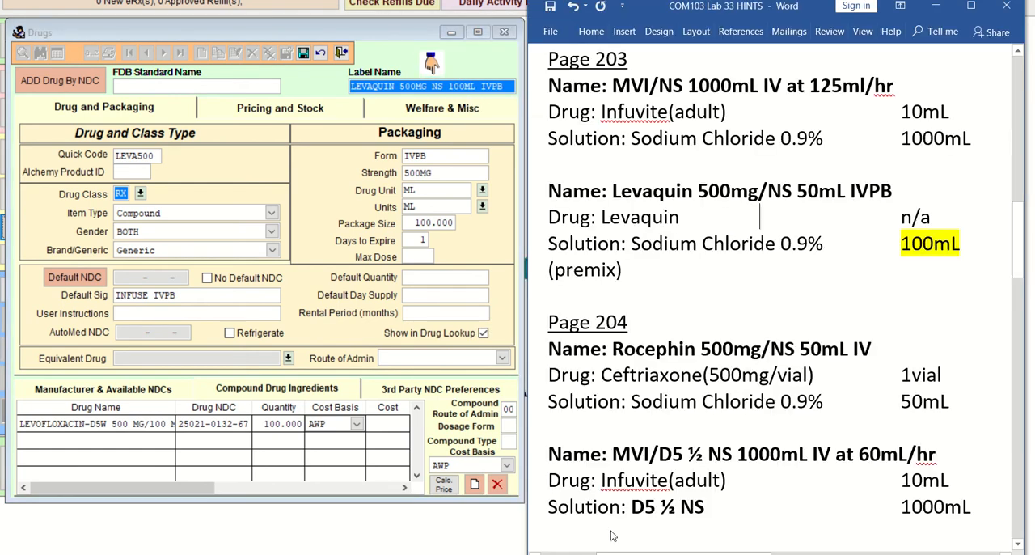
pyautogui.click(820, 191)
pyautogui.press('BackSpace')
pyautogui.press('BackSpace')
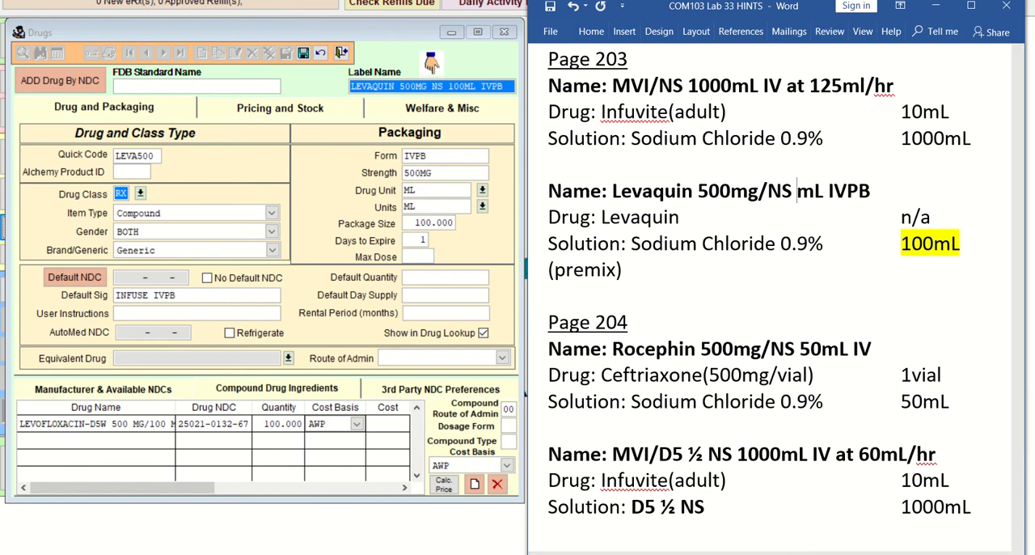
pyautogui.write('100')
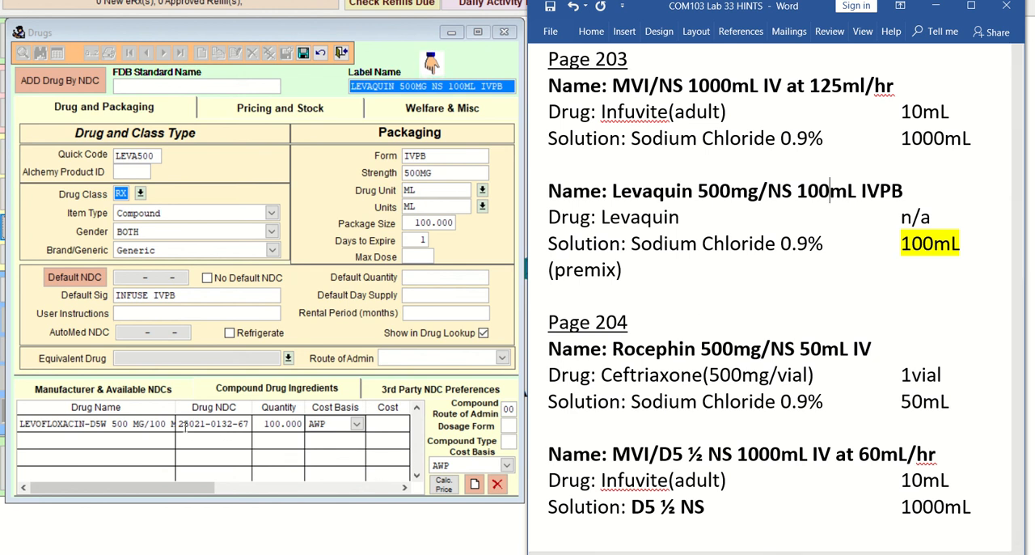
# Step: Return to Visual SuperScript, save the edited Levaquin record, and check the strength in its ingredient name
pyautogui.click(96, 424)
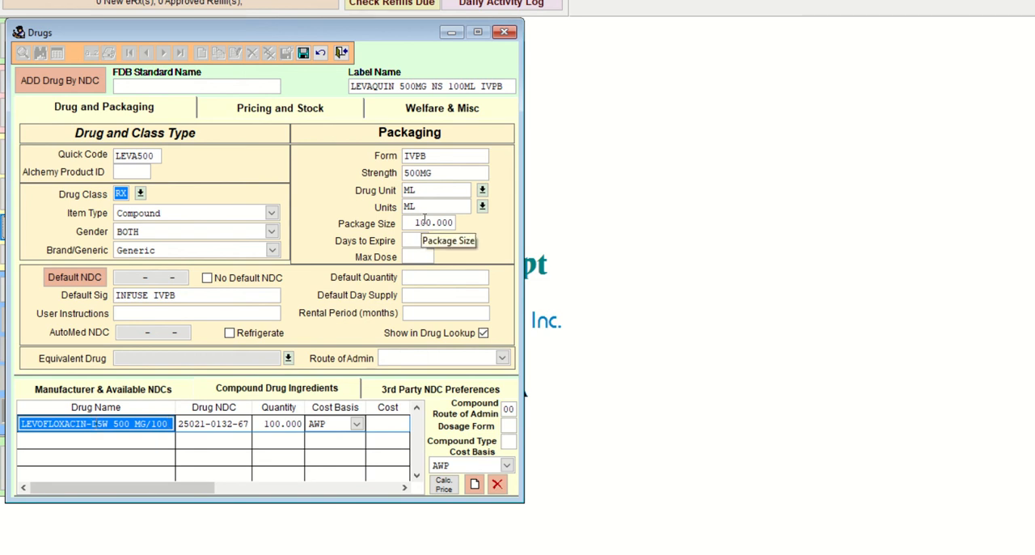
pyautogui.moveTo(450, 87); pyautogui.dragTo(479, 85)
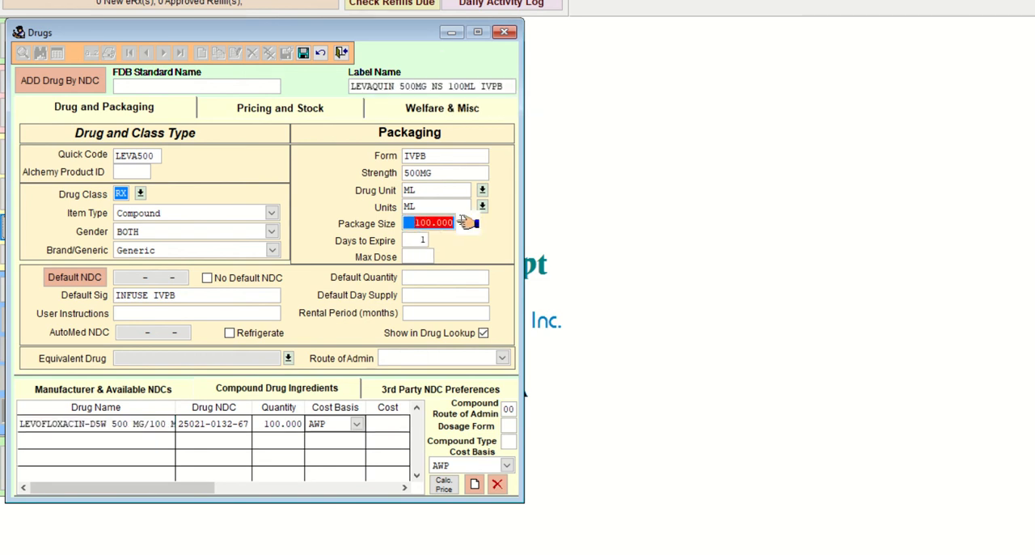
pyautogui.click(434, 223)
pyautogui.click(303, 53)
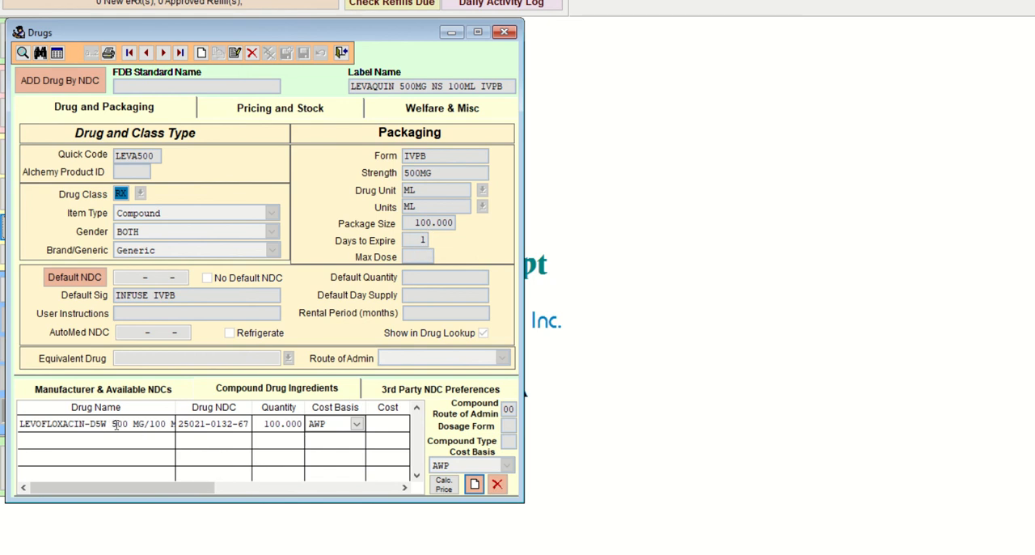
pyautogui.moveTo(114, 424); pyautogui.dragTo(173, 424)
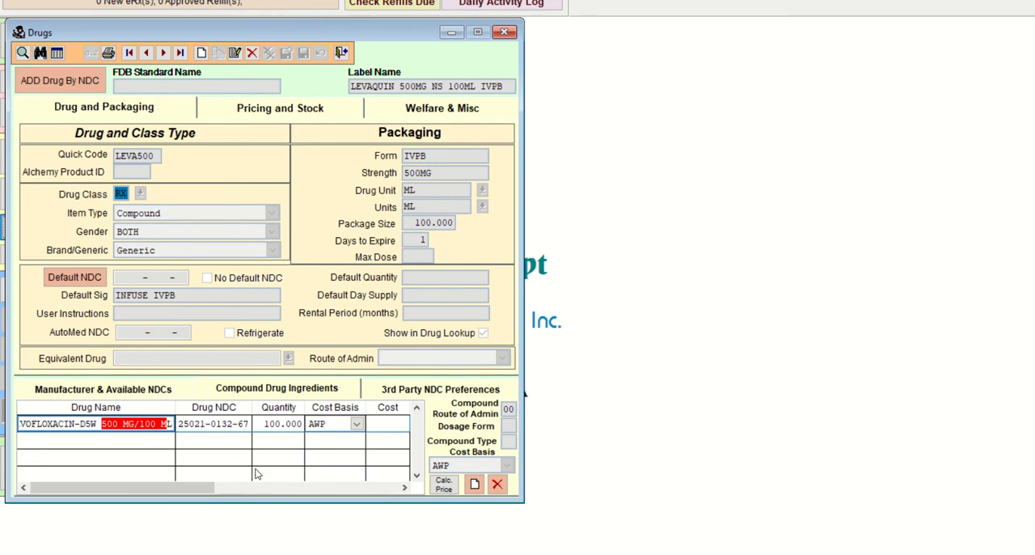
pyautogui.click(209, 424)
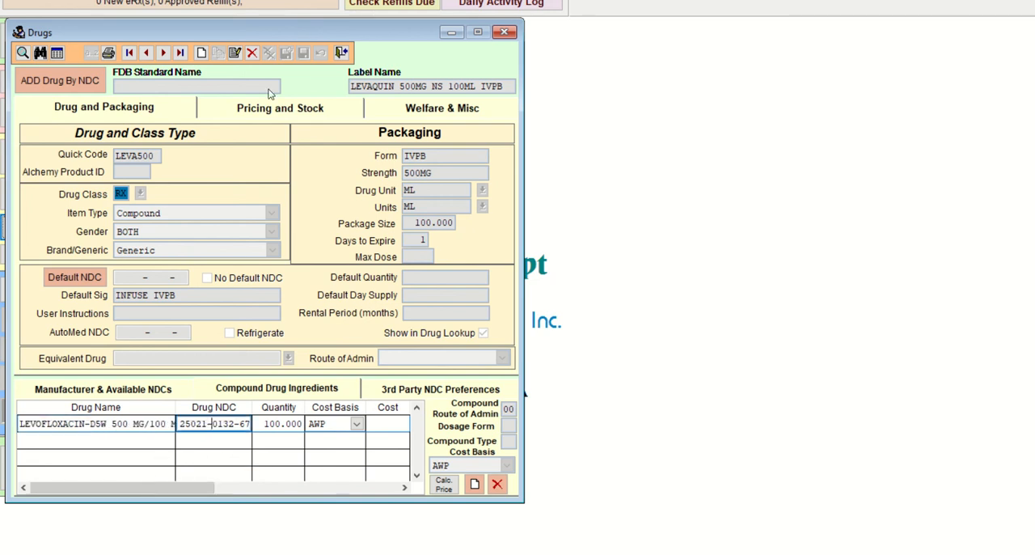
# Step: Switch to the Lab 33 hints document in Word, review the Page 204 entries, and save the document
pyautogui.moveTo(624, 554)
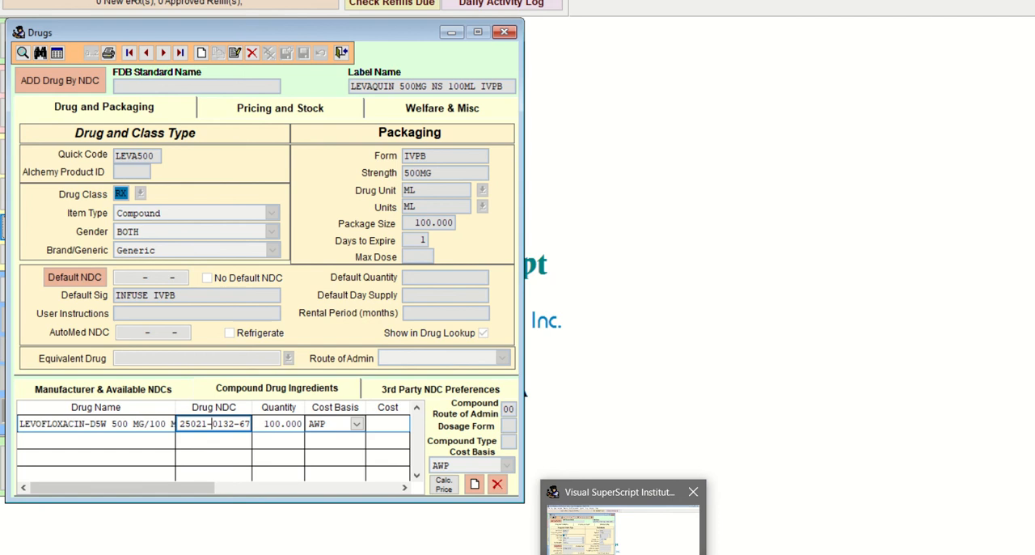
pyautogui.click(589, 554)
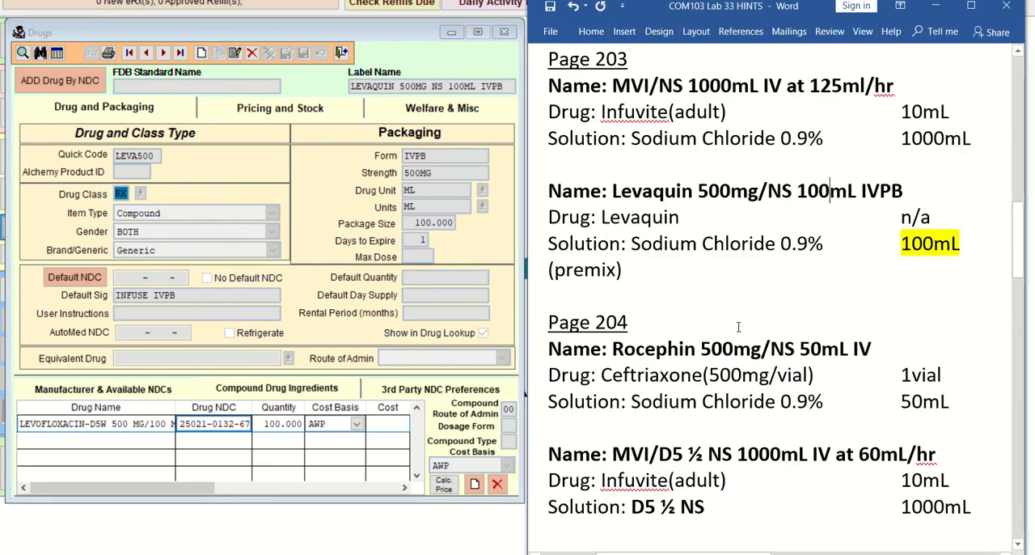
pyautogui.scroll(-3, 739, 328)
pyautogui.scroll(-3, 739, 329)
pyautogui.scroll(2, 739, 329)
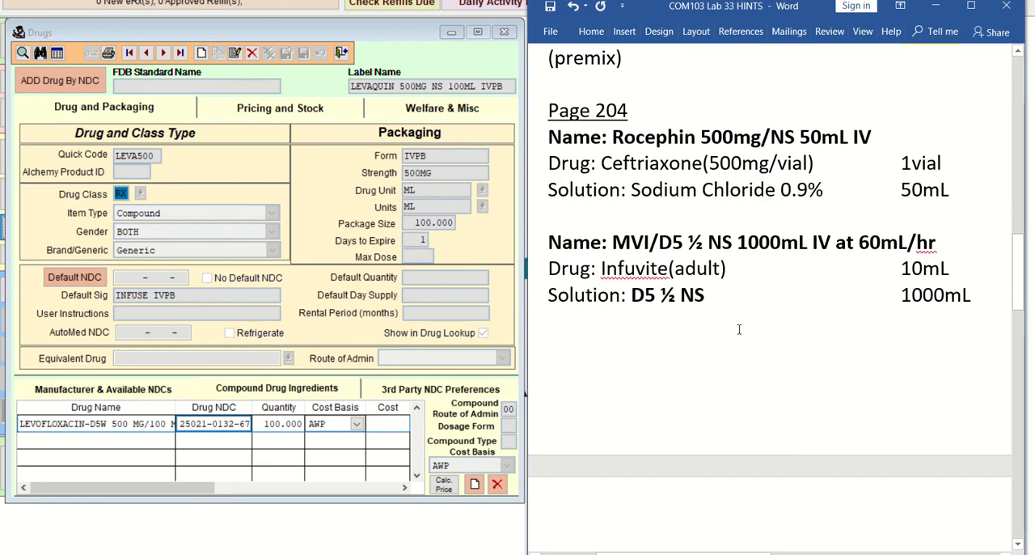
pyautogui.scroll(3, 739, 329)
pyautogui.scroll(-2, 739, 329)
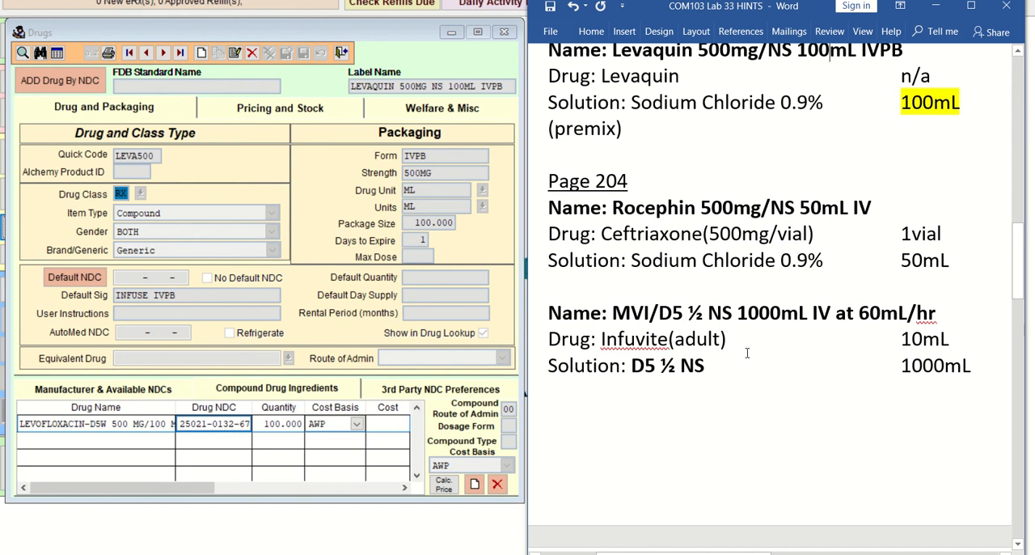
pyautogui.click(550, 9)
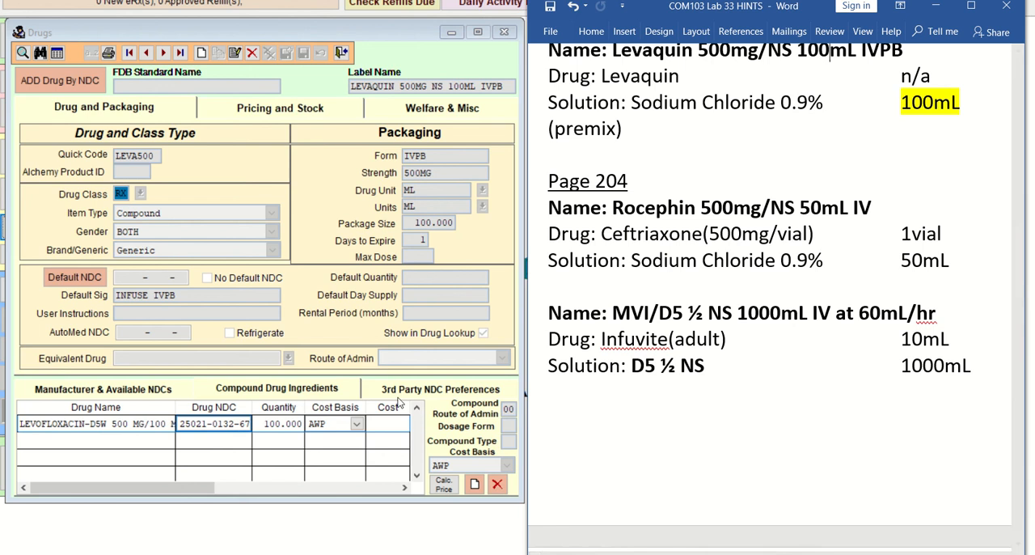
# Step: Return to Visual SuperScript and examine the strength and NDC of the Levaquin record's levofloxacin ingredient
pyautogui.click(113, 426)
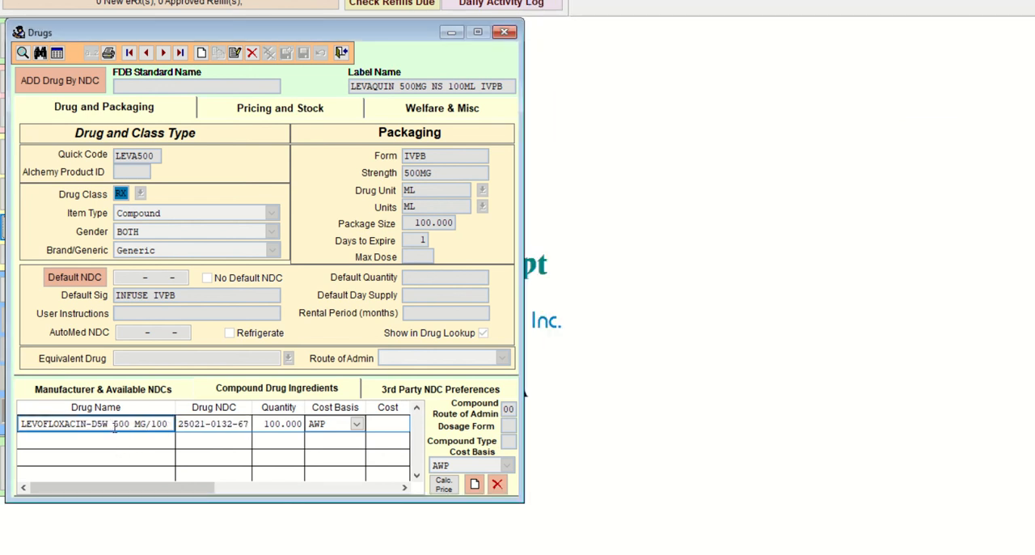
pyautogui.moveTo(114, 427); pyautogui.dragTo(154, 426)
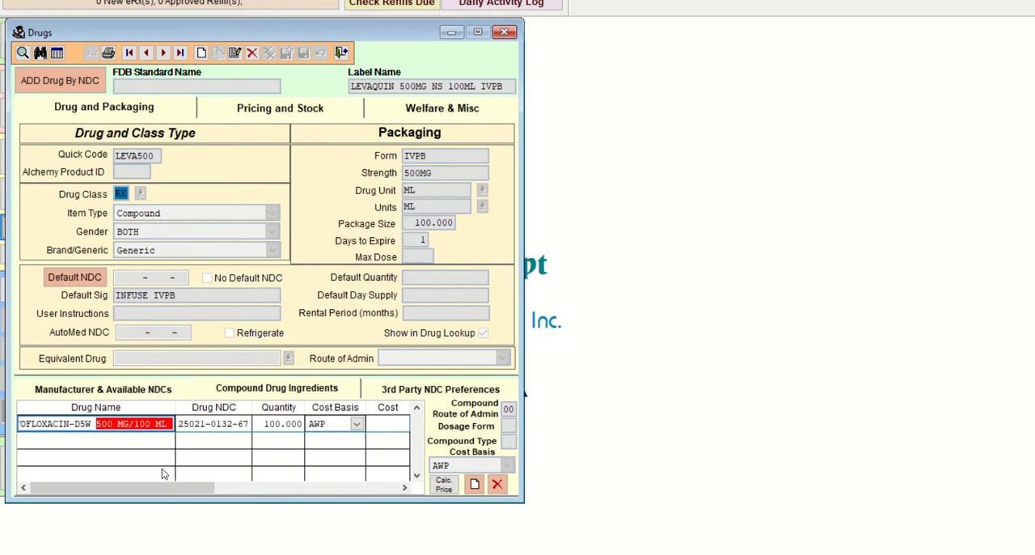
pyautogui.click(182, 427)
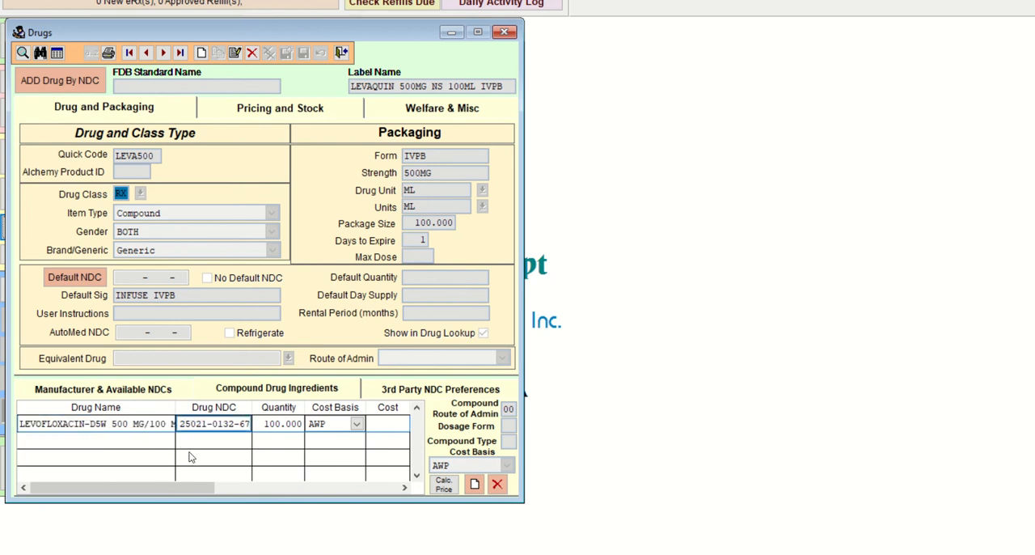
# Step: Create a new drug record in Visual SuperScript with the label name ROCEPHIN 500MG/NS 50ML IV, following the Word hints
pyautogui.hotkey('alt', 'Tab')
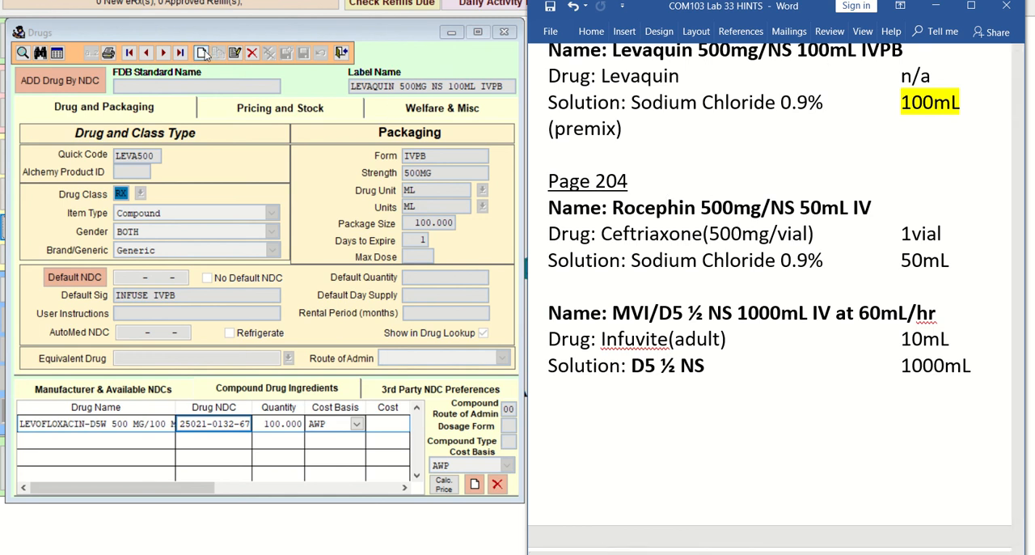
pyautogui.click(203, 54)
pyautogui.click(360, 86)
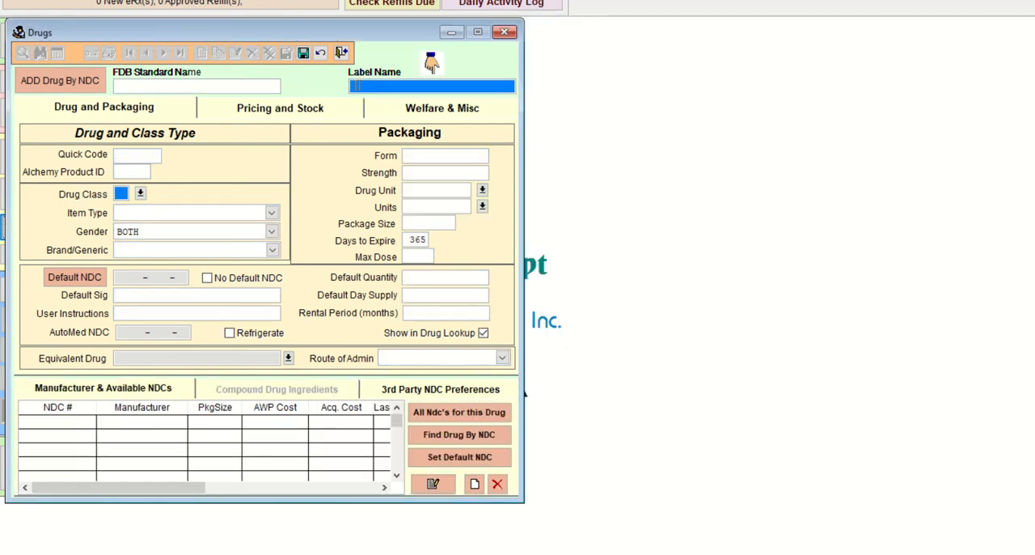
pyautogui.write('ROCEPHIN 500MG/')
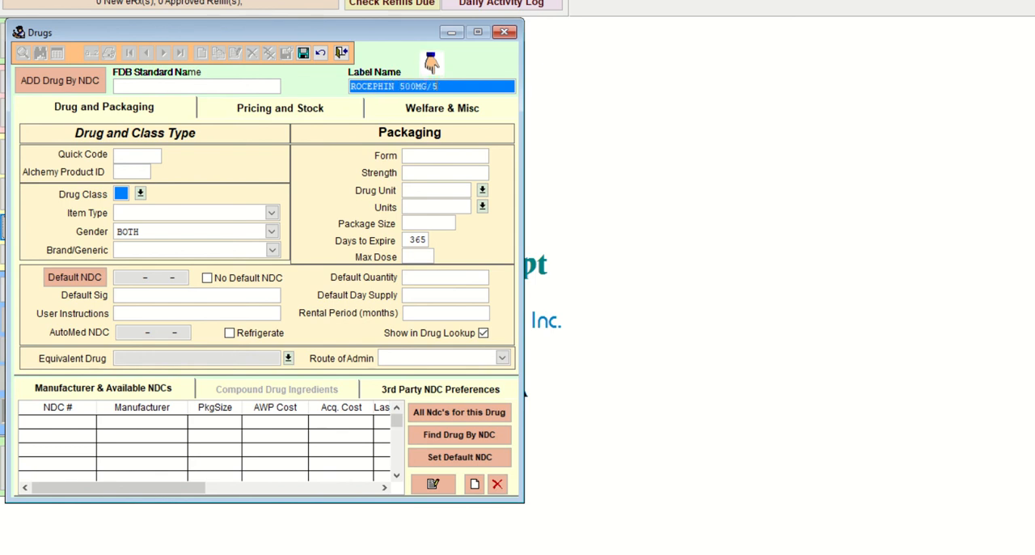
pyautogui.write('NS 50ML')
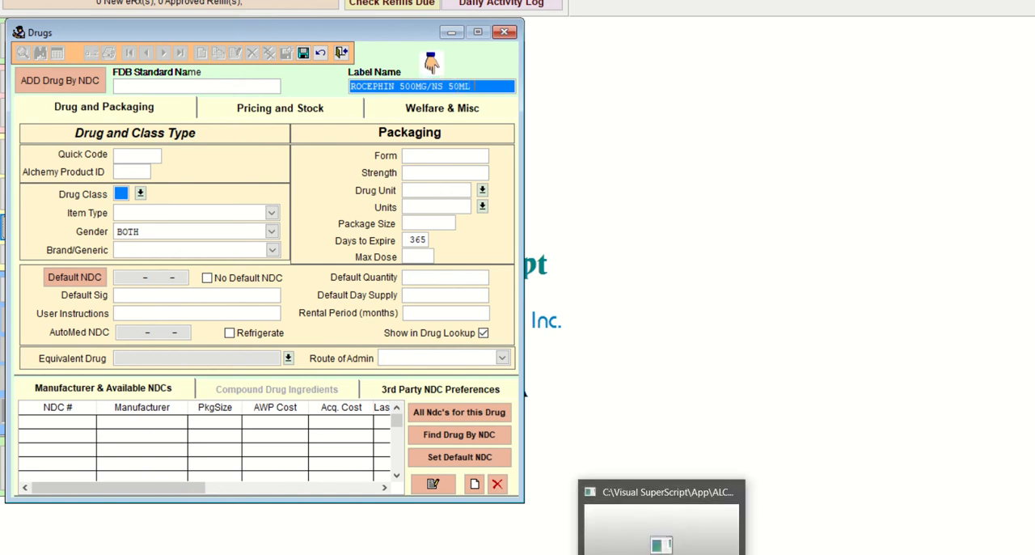
pyautogui.click(662, 554)
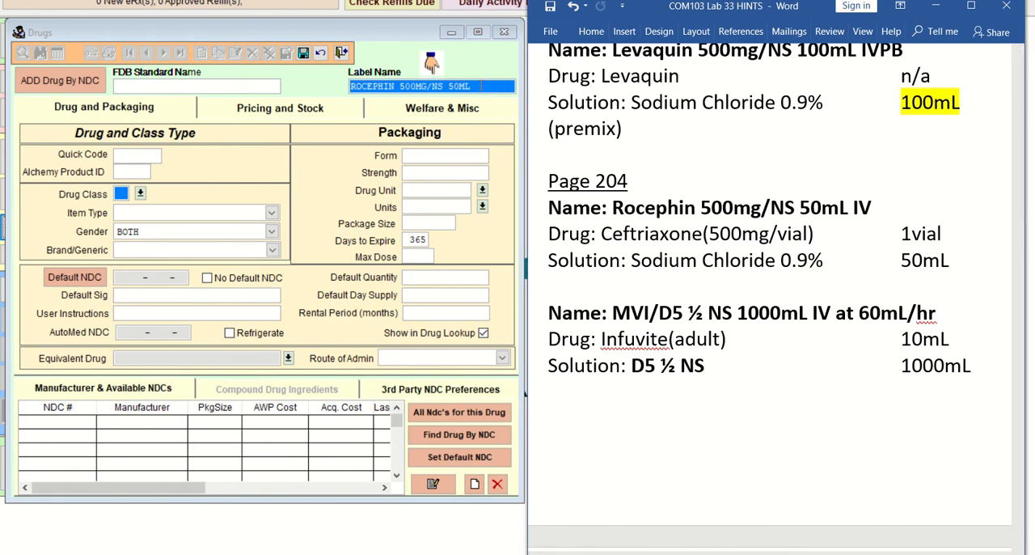
pyautogui.click(431, 64)
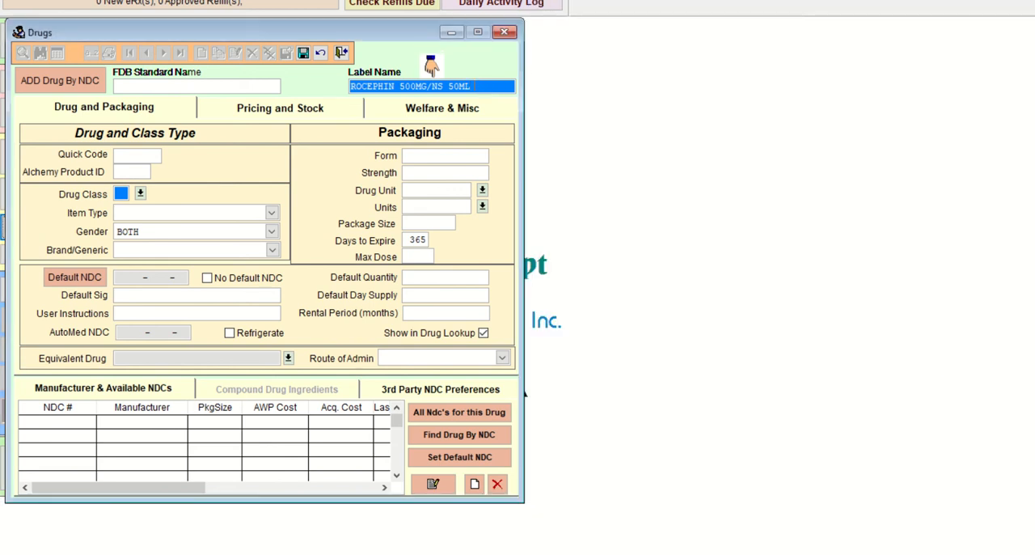
pyautogui.write('IV')
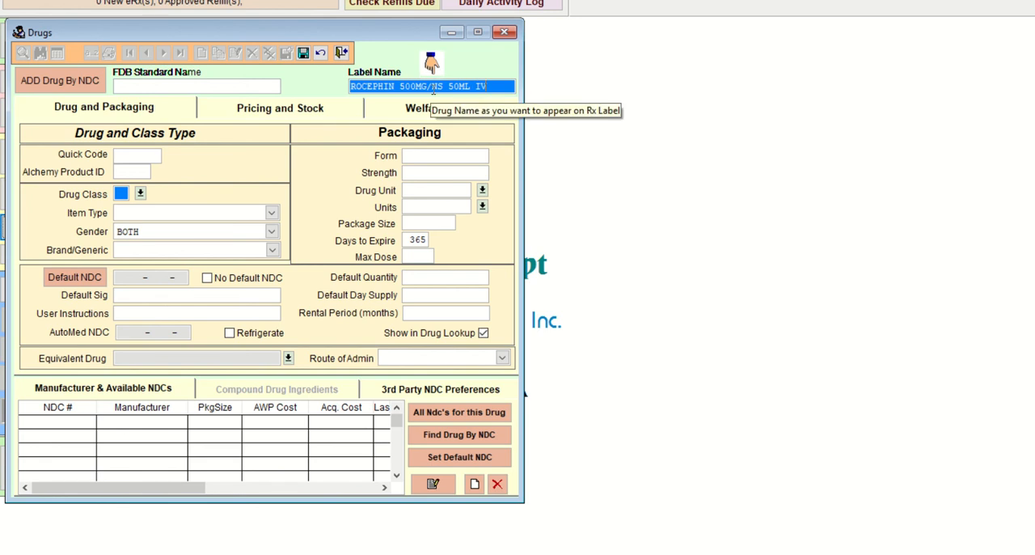
# Step: Enter ROCEP500 as the Rocephin record's quick code
pyautogui.click(166, 156)
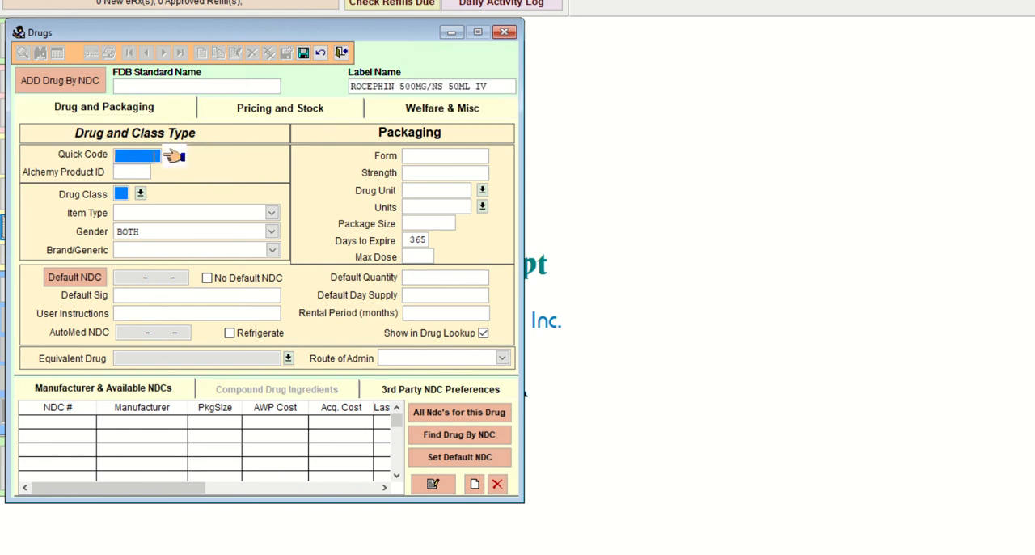
pyautogui.write('ROCEP500')
pyautogui.press('Tab')
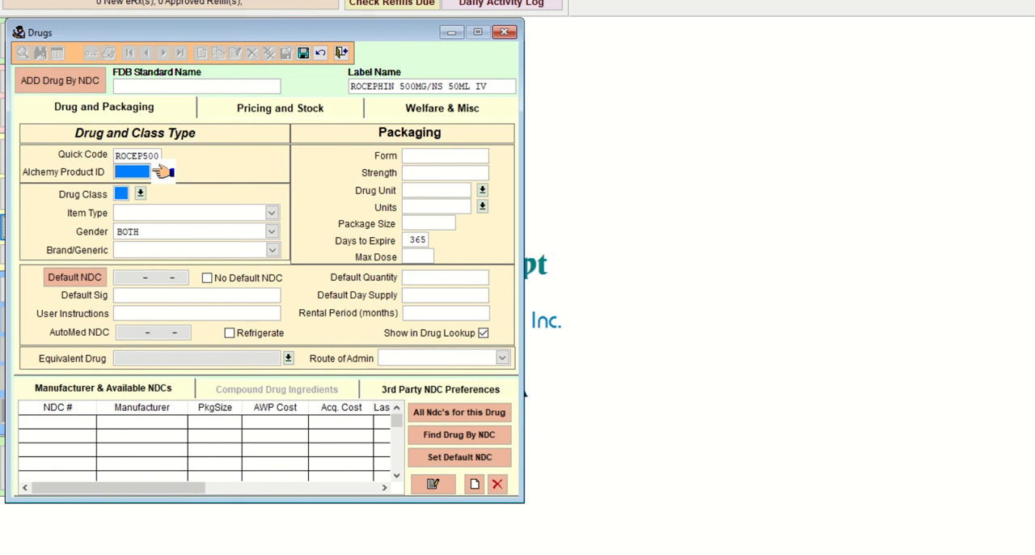
# Step: Leave the Alchemy product ID blank and set the Rocephin record's drug class to RX
pyautogui.click(119, 168)
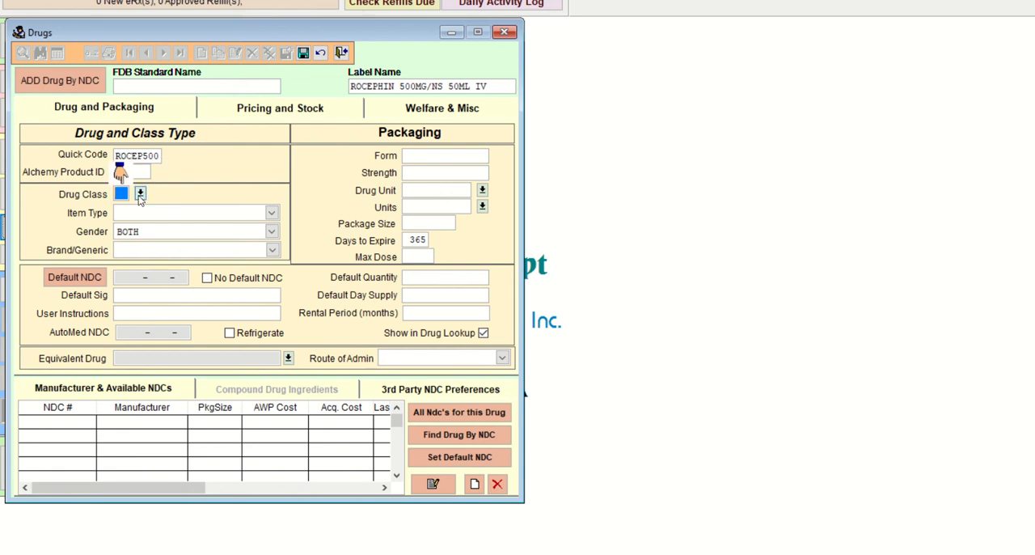
pyautogui.click(141, 193)
pyautogui.scroll(-1, 260, 307)
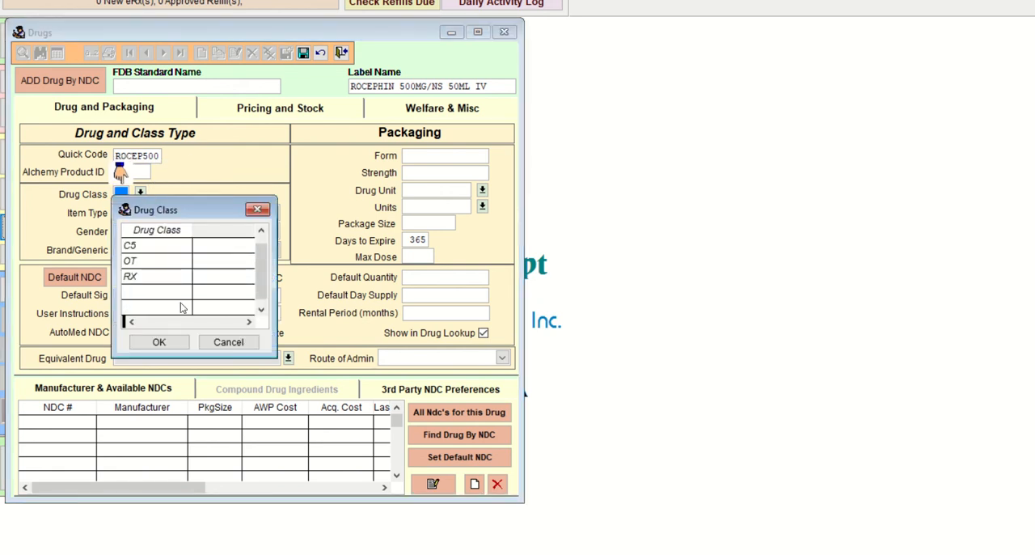
pyautogui.click(146, 276)
pyautogui.click(166, 341)
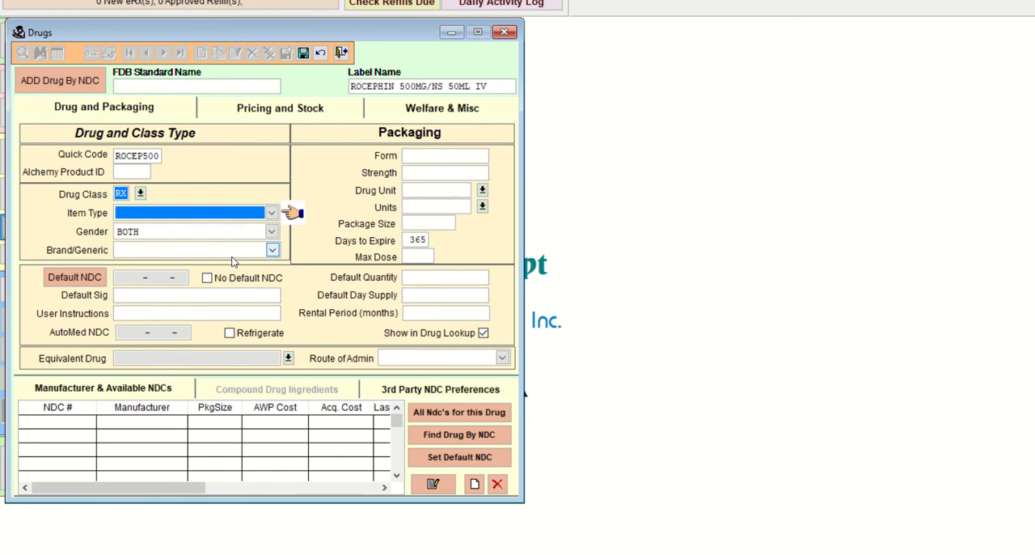
# Step: Mark the Rocephin record as Generic and enter INFUSE IV as its default sig
pyautogui.click(273, 251)
pyautogui.click(226, 278)
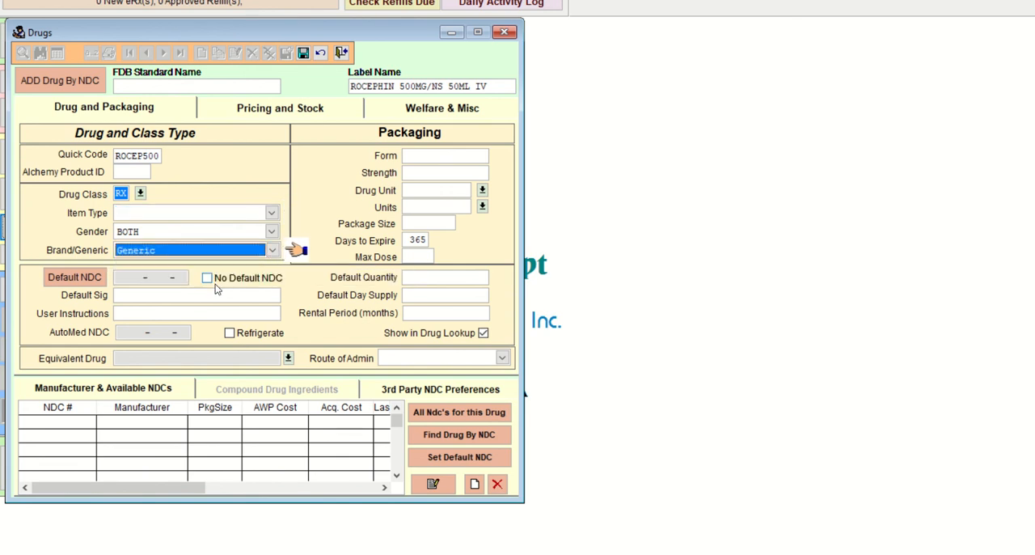
pyautogui.click(161, 296)
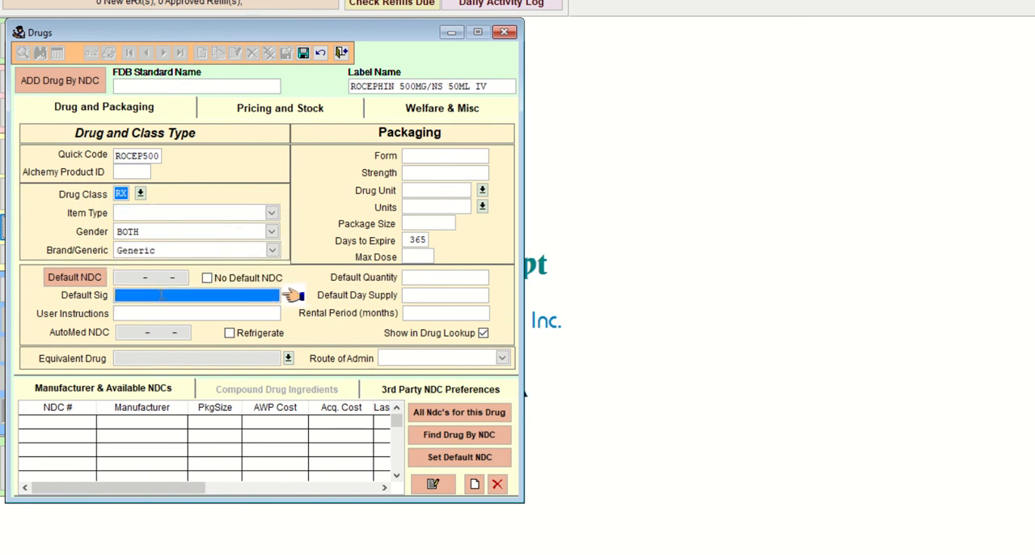
pyautogui.write('INFUSE IV')
pyautogui.press('Tab')
pyautogui.press('Tab')
# Step: Fill in the Rocephin packaging with form IV, strength 500MG, and ML for both drug unit and units
pyautogui.press('Tab')
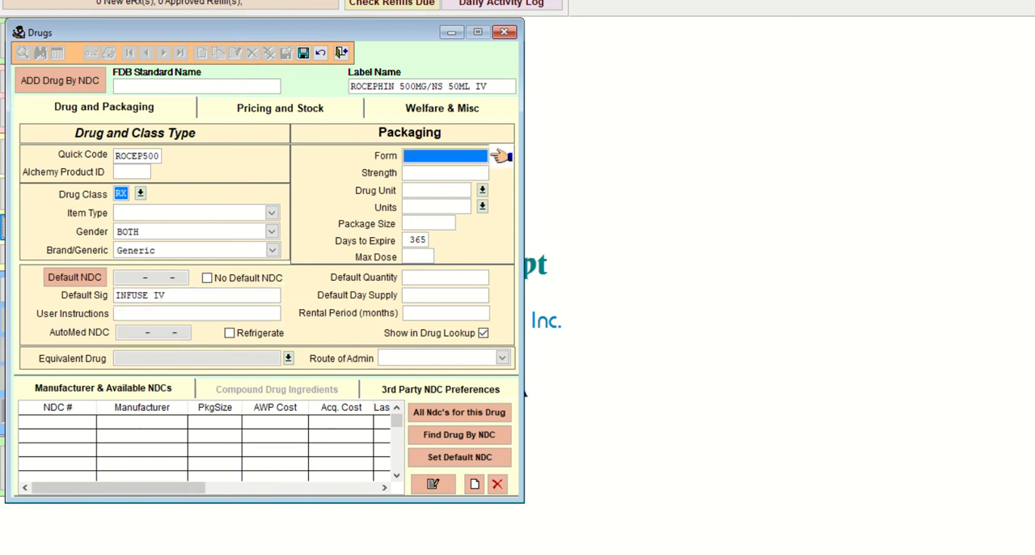
pyautogui.write('IV')
pyautogui.press('Tab')
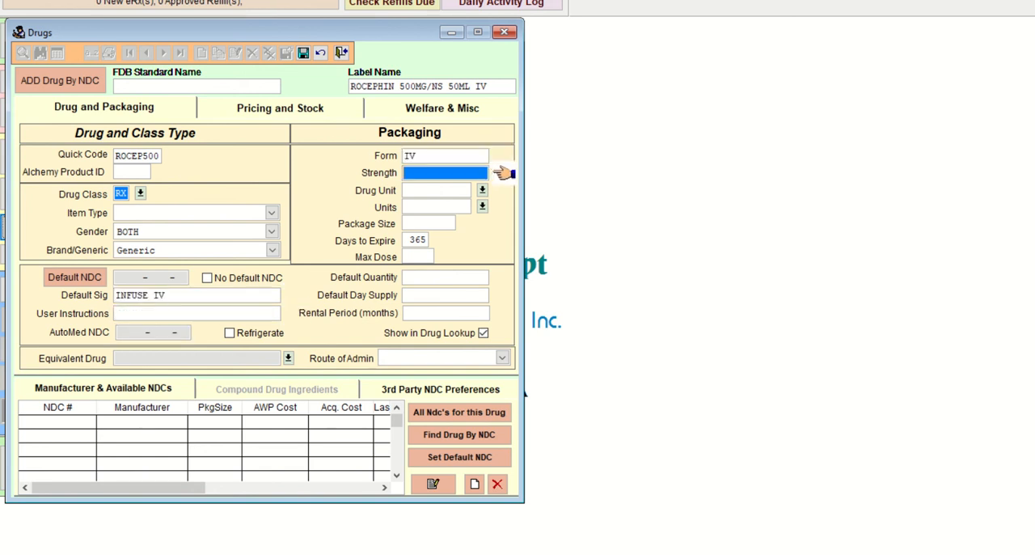
pyautogui.write('500MG')
pyautogui.press('Tab')
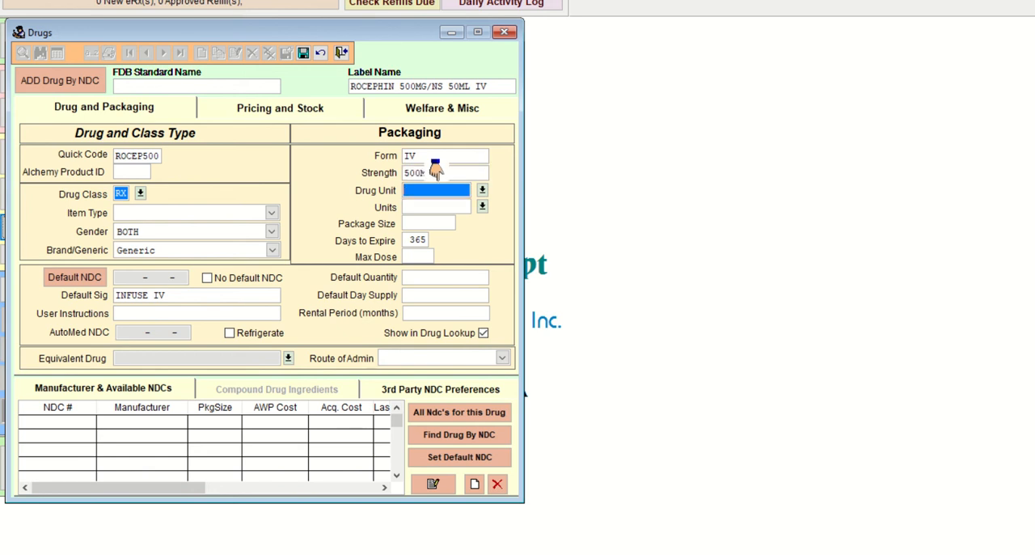
pyautogui.write('ML')
pyautogui.press('Tab')
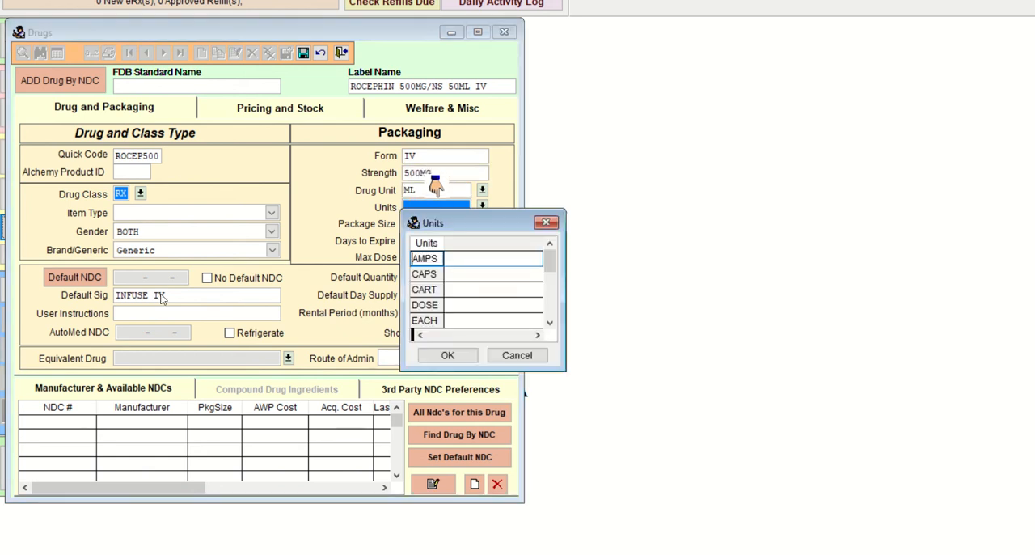
pyautogui.write('ml')
pyautogui.press('Return')
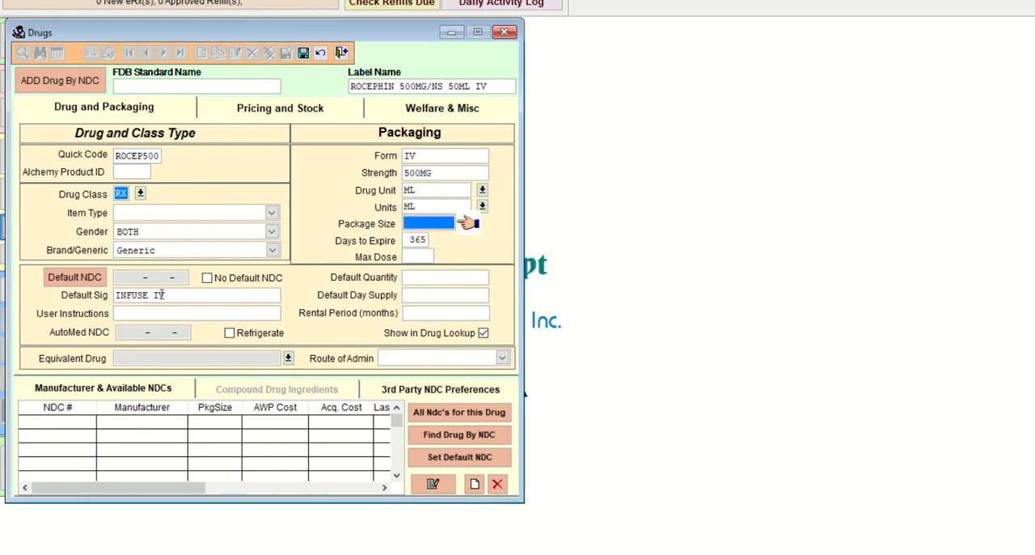
# Step: Set the Rocephin package size to 50 and days to expire to 1, leaving the default quantity and day supply blank
pyautogui.write('50 .000')
pyautogui.press('Tab')
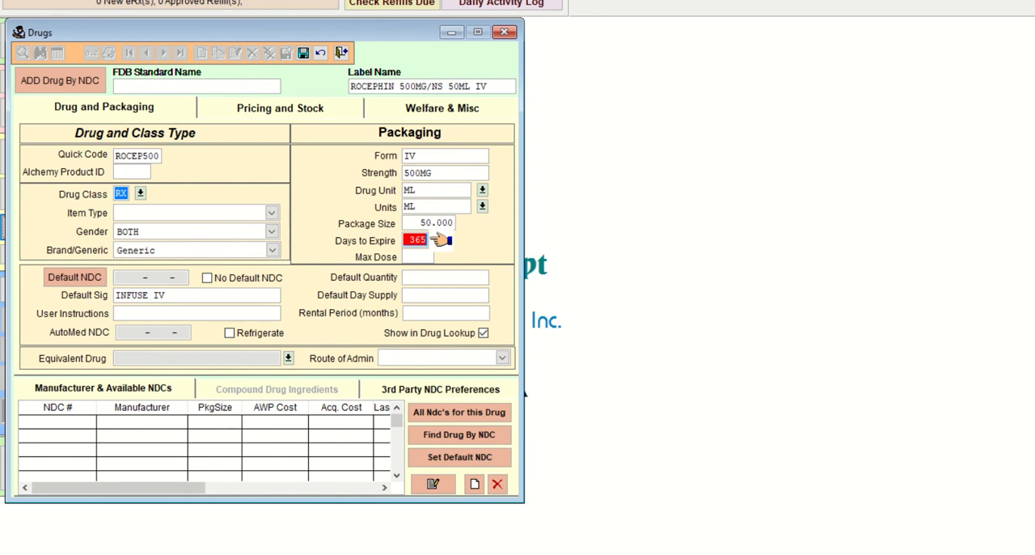
pyautogui.write('1')
pyautogui.press('Tab')
pyautogui.press('Tab')
pyautogui.press('Tab')
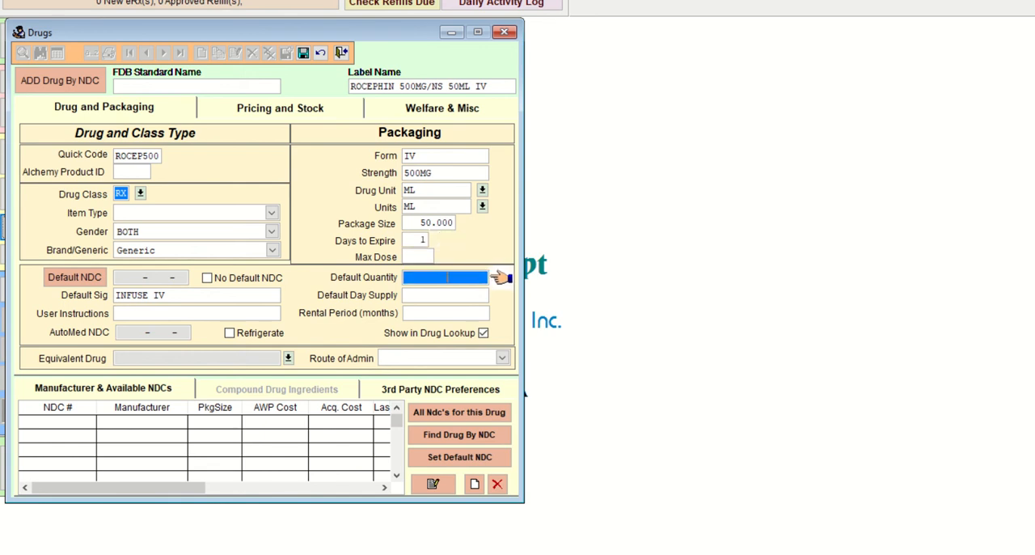
pyautogui.press('Tab')
pyautogui.press('Tab')
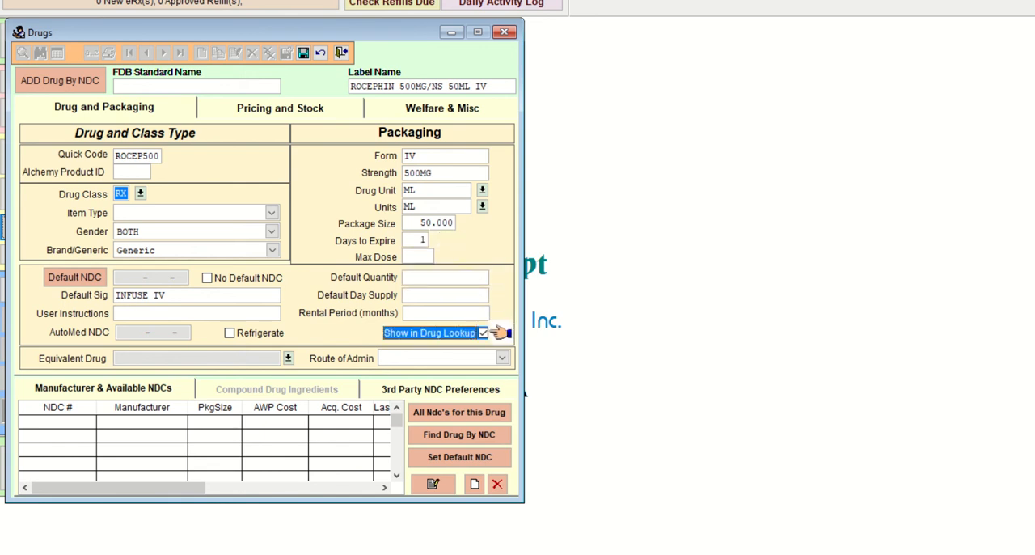
# Step: Set the Rocephin record's item type to Compound and save the record
pyautogui.click(303, 53)
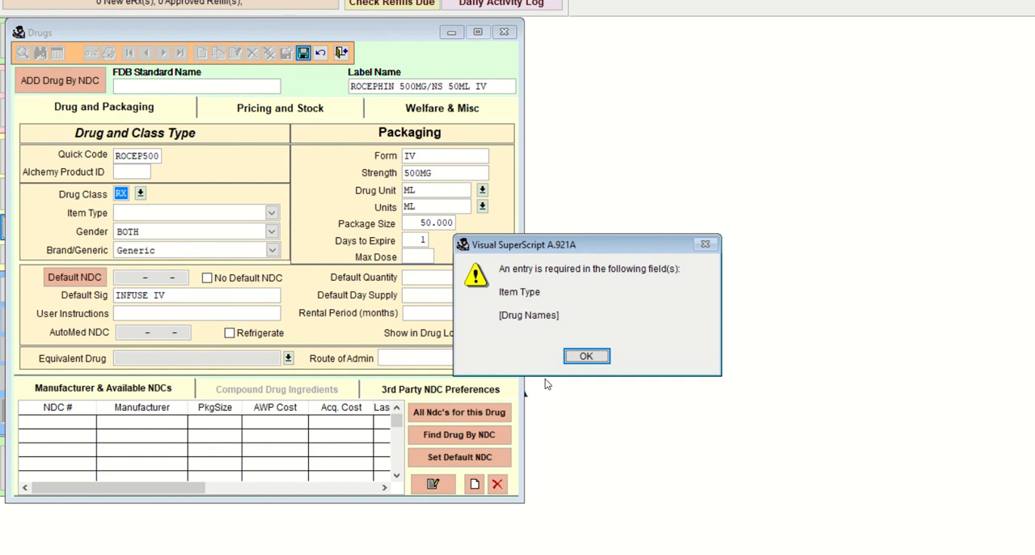
pyautogui.click(586, 357)
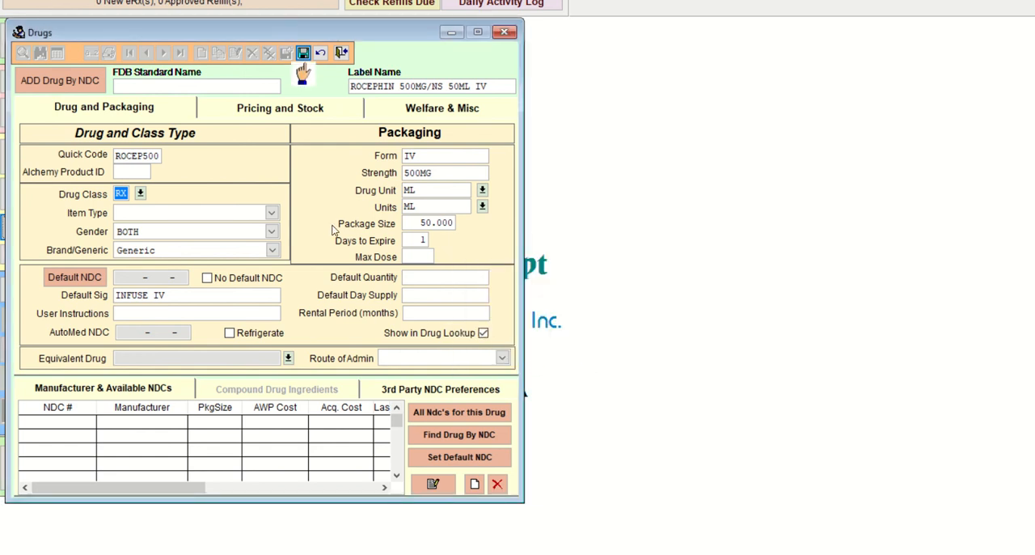
pyautogui.click(272, 214)
pyautogui.click(244, 229)
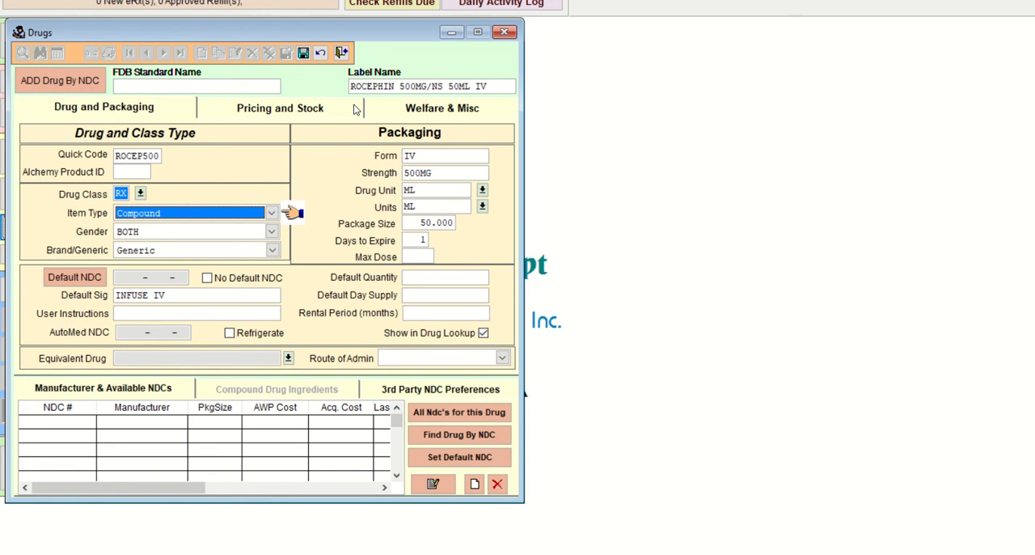
pyautogui.click(304, 55)
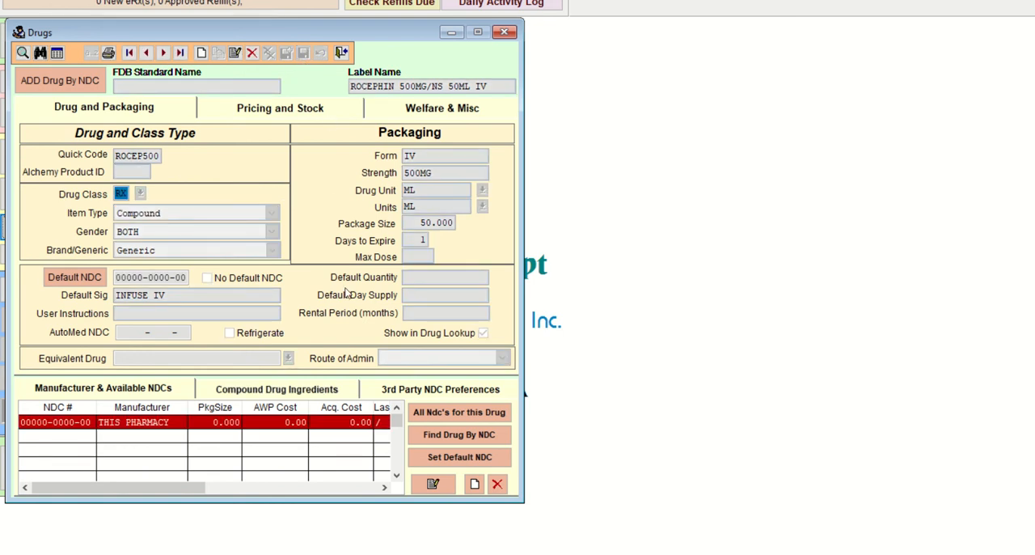
pyautogui.click(306, 390)
pyautogui.hotkey('alt', 'Tab')
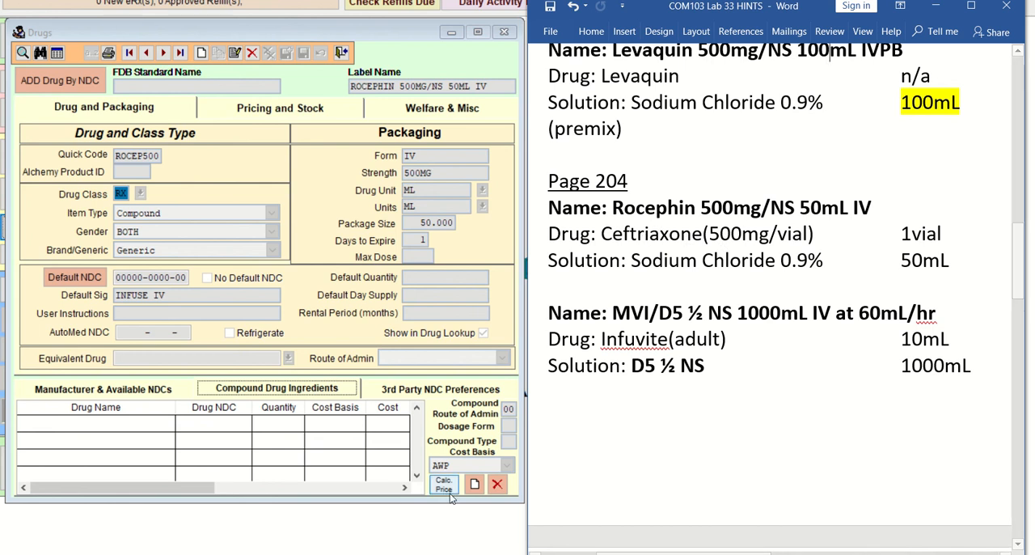
pyautogui.click(472, 484)
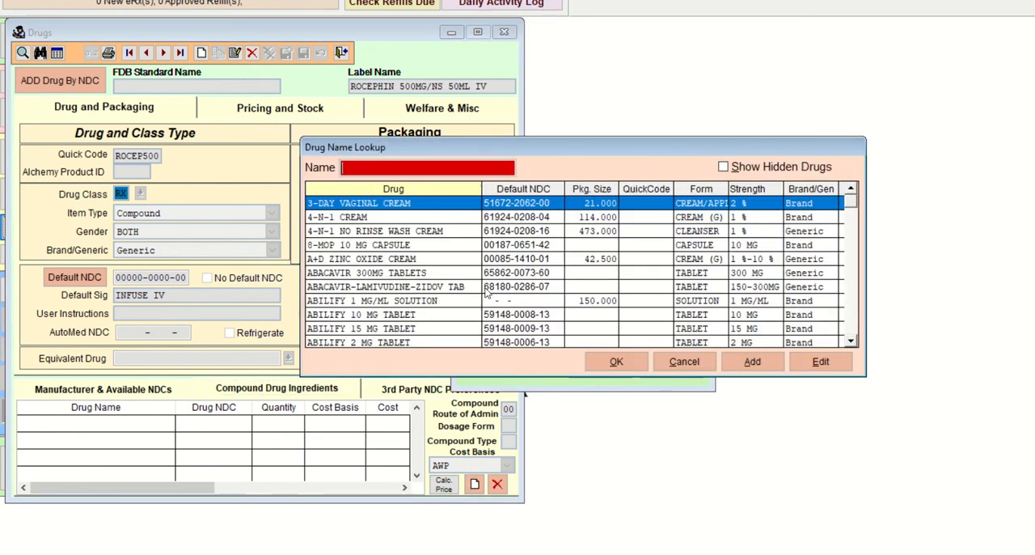
pyautogui.write('ROCE')
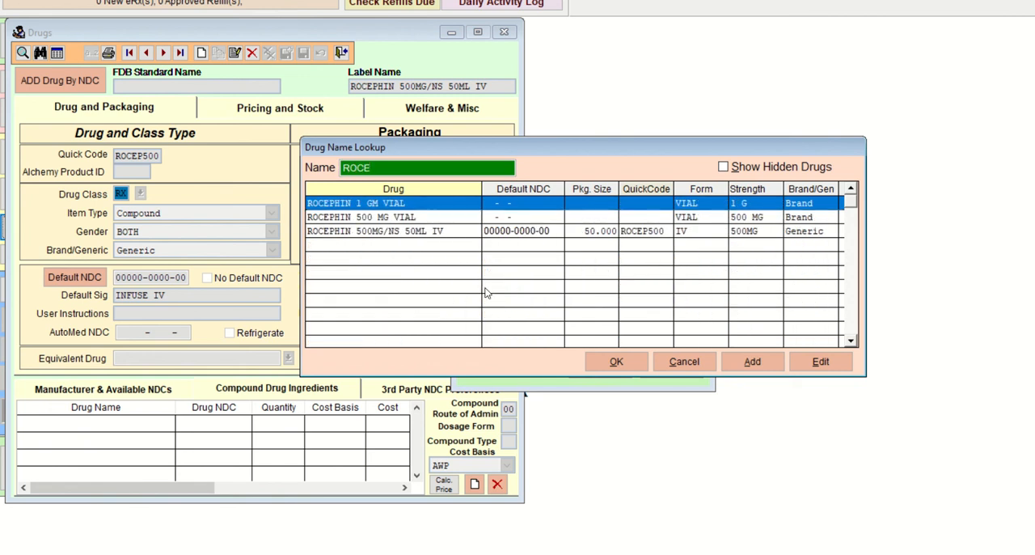
pyautogui.click(426, 222)
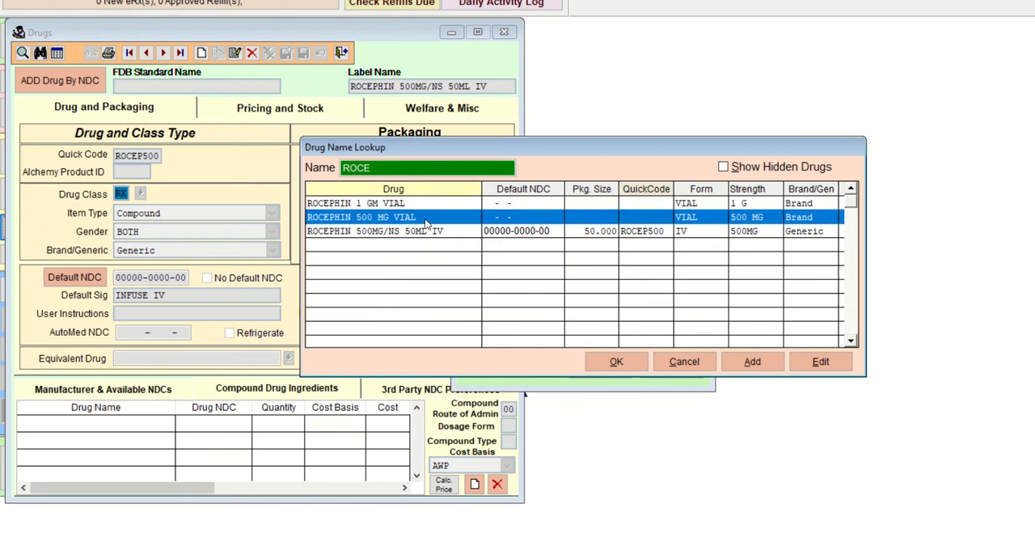
pyautogui.press('Return')
pyautogui.press('Return')
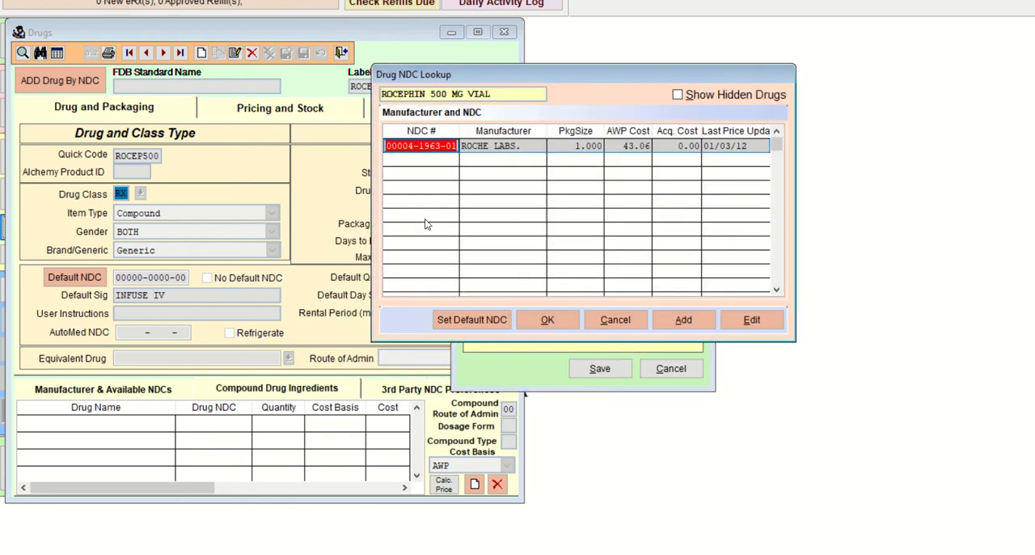
pyautogui.press('Return')
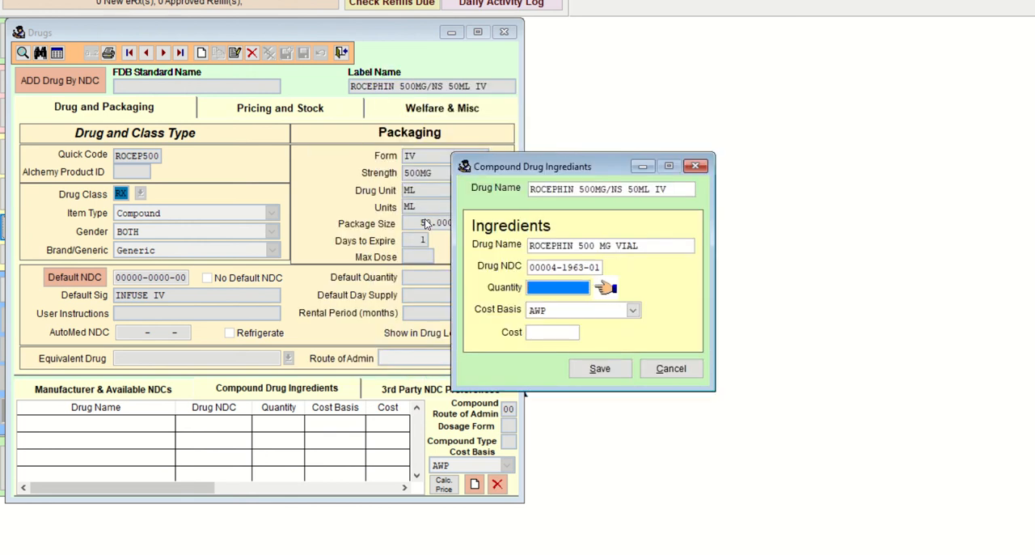
# Step: Set the Rocephin vial ingredient's quantity to 500 with AWP cost basis and save it
pyautogui.write('500')
pyautogui.press('Tab')
pyautogui.press('Tab')
pyautogui.press('Tab')
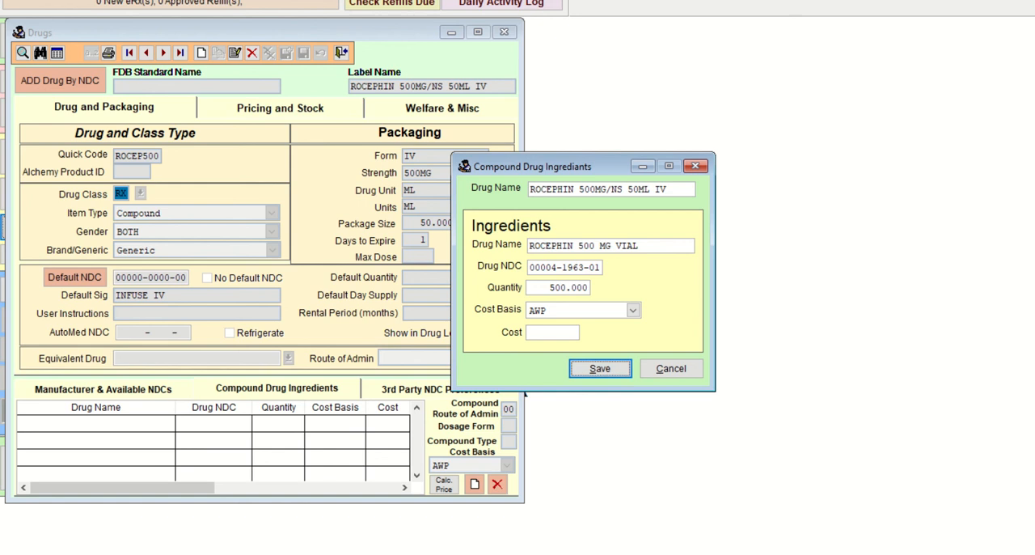
pyautogui.press('Return')
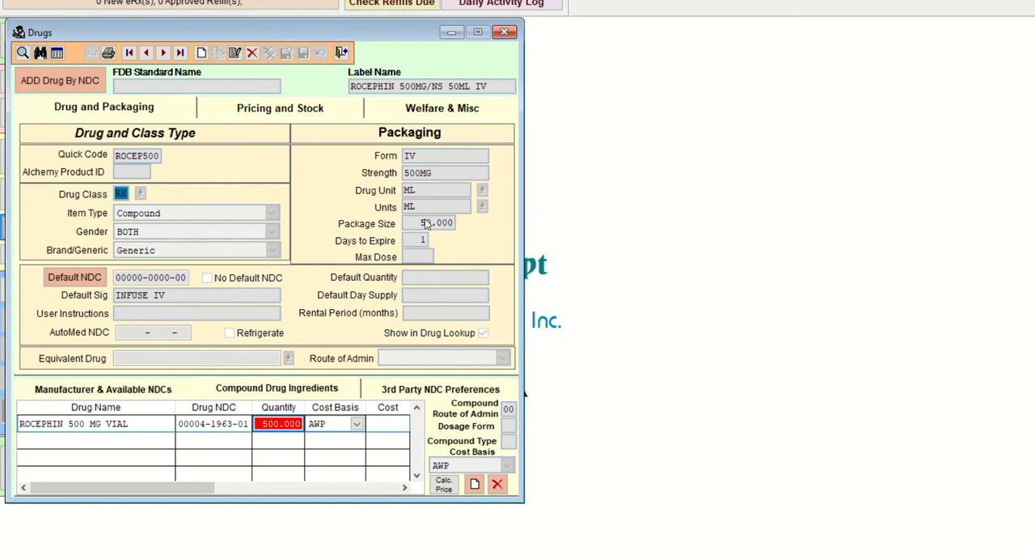
pyautogui.click(217, 423)
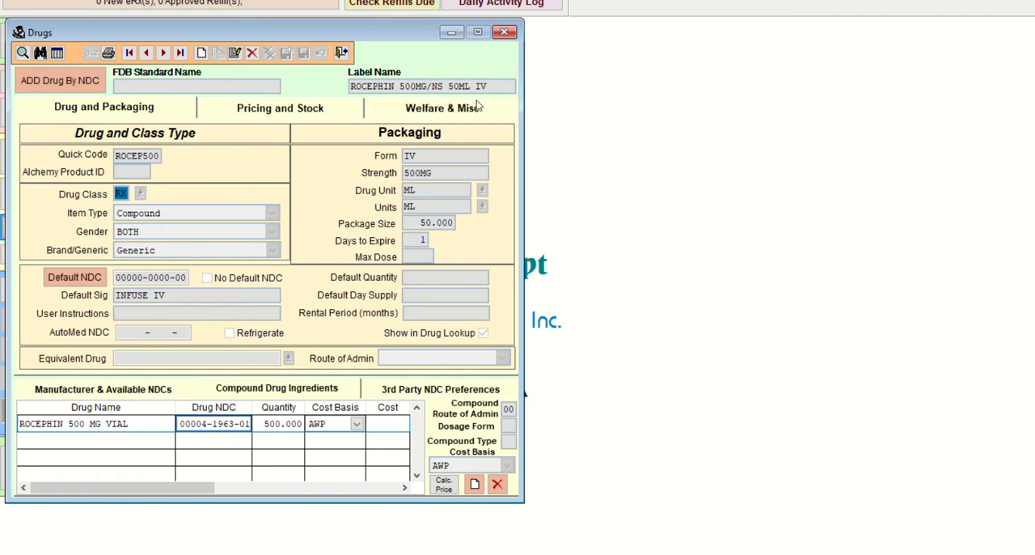
pyautogui.click(474, 484)
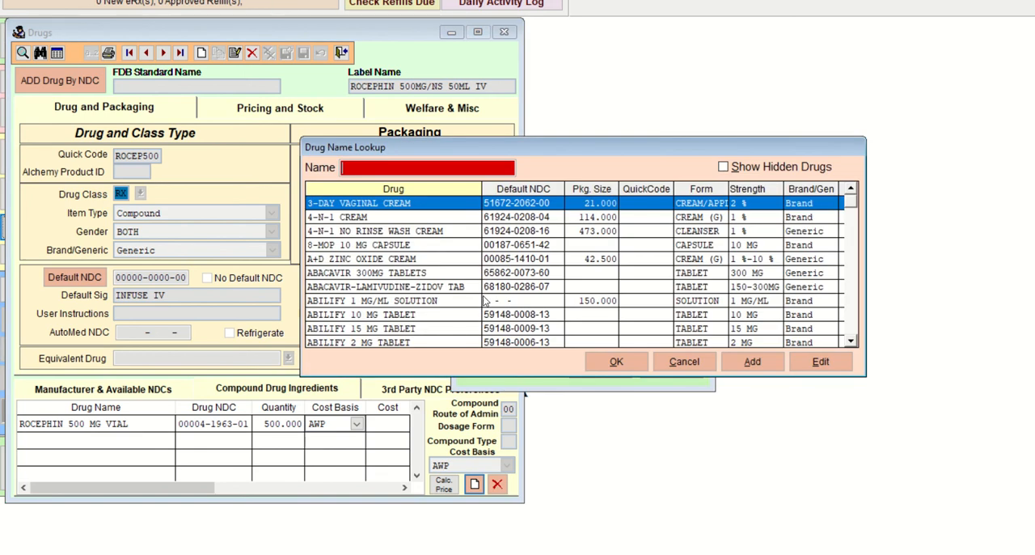
pyautogui.write('SODI')
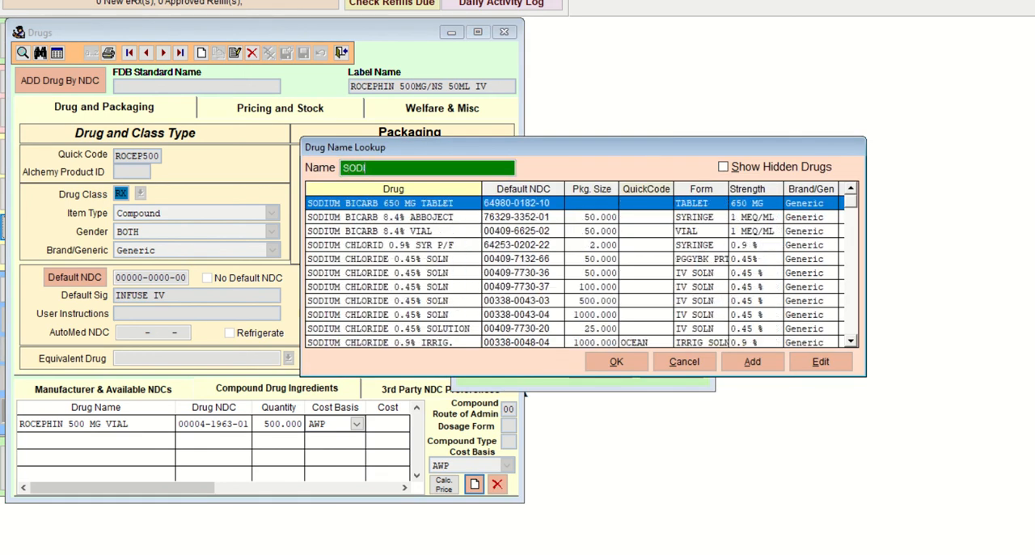
pyautogui.press('Down')
pyautogui.press('Down')
pyautogui.press('Down')
pyautogui.press('Down')
pyautogui.press('Down')
pyautogui.press('Down')
pyautogui.press('Down')
pyautogui.press('Down')
pyautogui.press('Down')
pyautogui.press('Down')
pyautogui.press('Down')
pyautogui.press('Down')
pyautogui.press('Down')
pyautogui.press('Down')
pyautogui.press('Down')
pyautogui.press('Down')
pyautogui.press('Down')
pyautogui.press('Down')
pyautogui.press('Down')
pyautogui.press('Down')
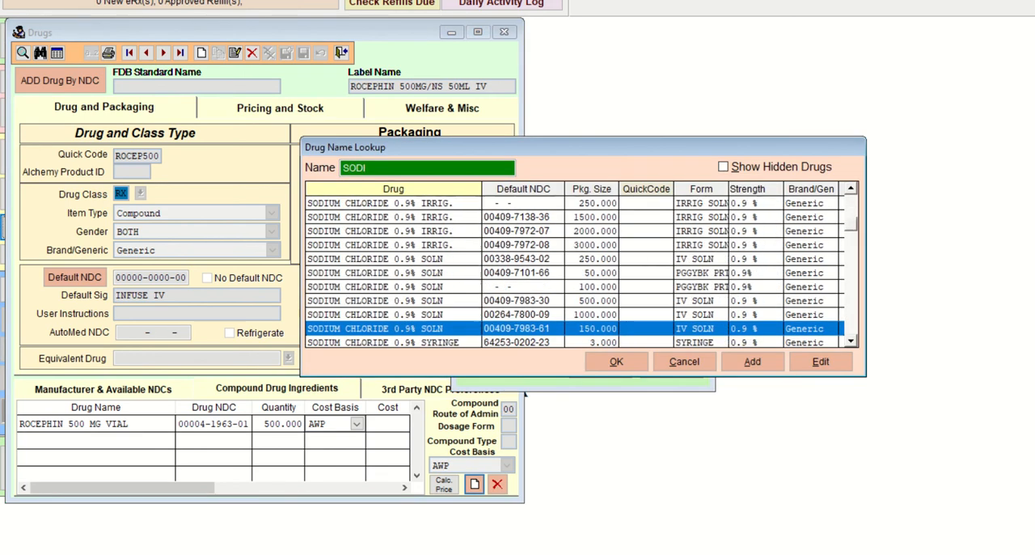
pyautogui.press('Down')
pyautogui.press('Down')
pyautogui.press('Down')
pyautogui.press('Down')
pyautogui.press('Down')
pyautogui.press('Down')
pyautogui.press('Down')
pyautogui.press('Down')
pyautogui.press('Down')
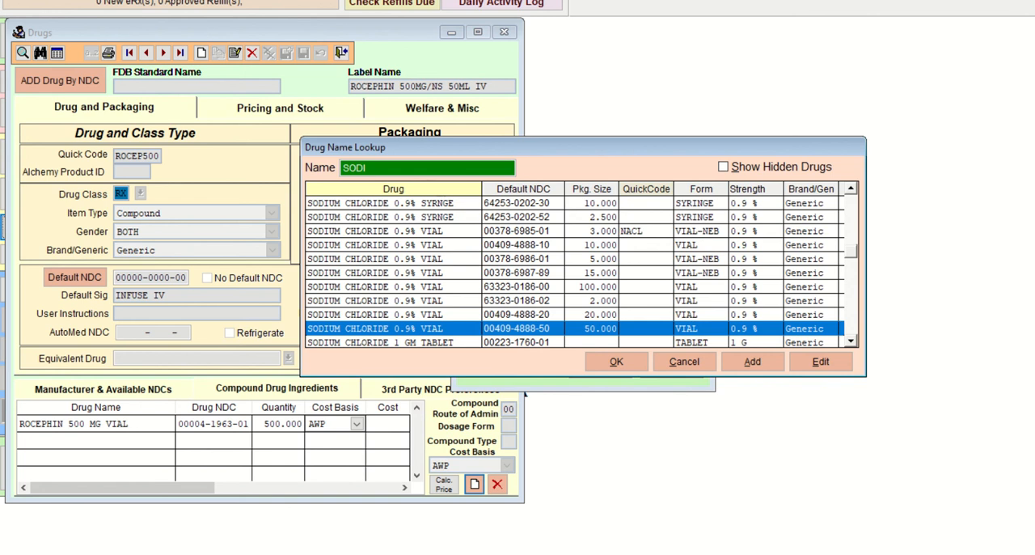
pyautogui.press('Down')
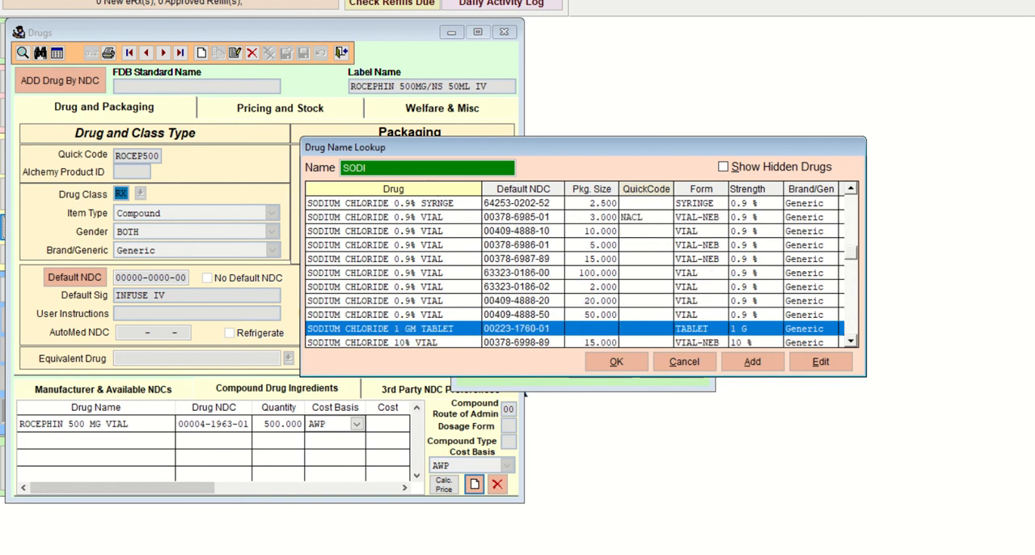
pyautogui.press('Down')
pyautogui.press('Up')
pyautogui.press('Up')
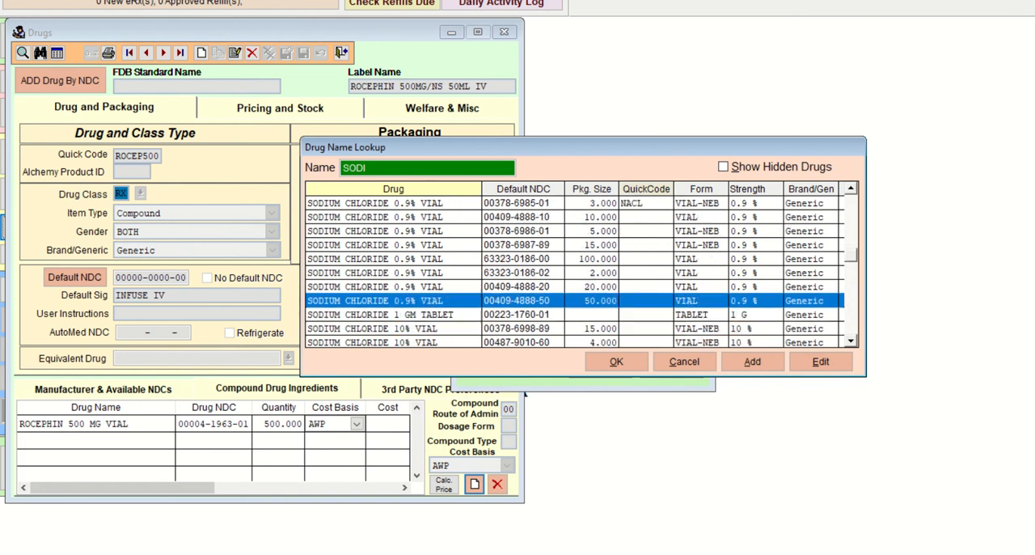
pyautogui.press('Up')
pyautogui.press('Up')
pyautogui.press('Up')
pyautogui.press('Up')
pyautogui.press('Up')
pyautogui.press('Up')
pyautogui.press('Up')
pyautogui.press('Up')
pyautogui.press('Up')
pyautogui.press('Up')
pyautogui.press('Up')
pyautogui.press('Up')
pyautogui.press('Up')
pyautogui.press('Up')
pyautogui.press('Up')
pyautogui.press('Up')
pyautogui.press('Up')
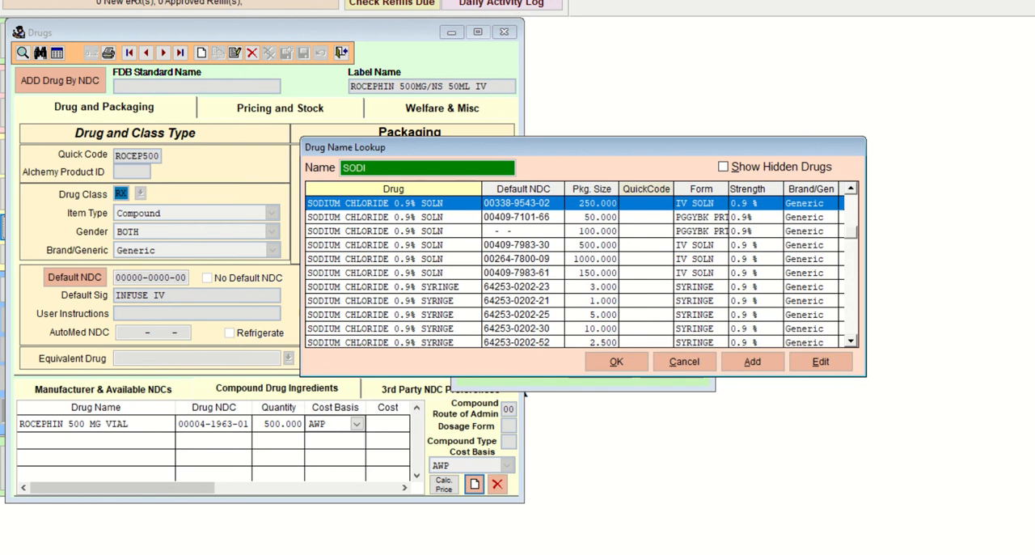
pyautogui.press('Return')
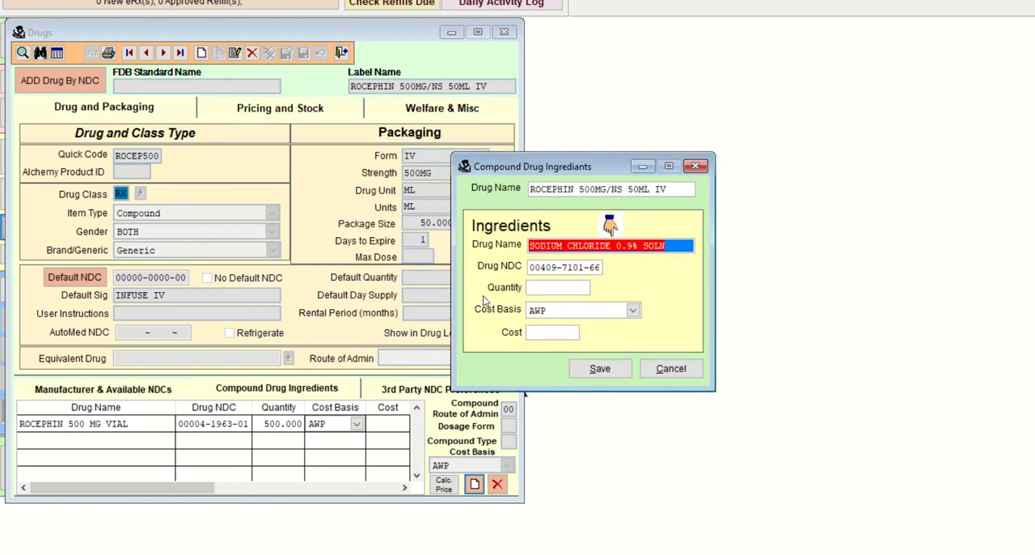
# Step: Set the sodium chloride ingredient's quantity to 50 with AWP cost basis and save it
pyautogui.press('Tab')
pyautogui.press('Tab')
pyautogui.write('50')
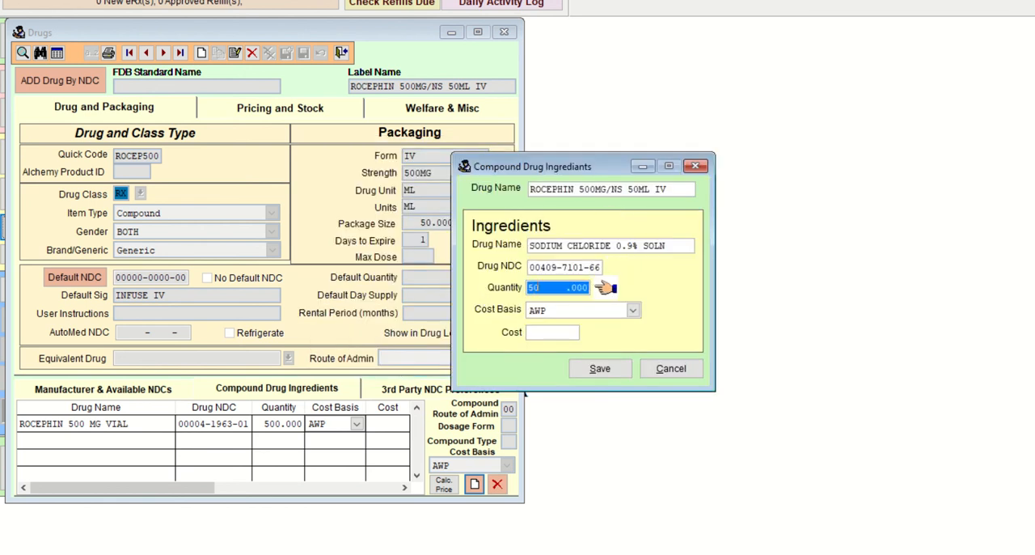
pyautogui.press('Tab')
pyautogui.press('Tab')
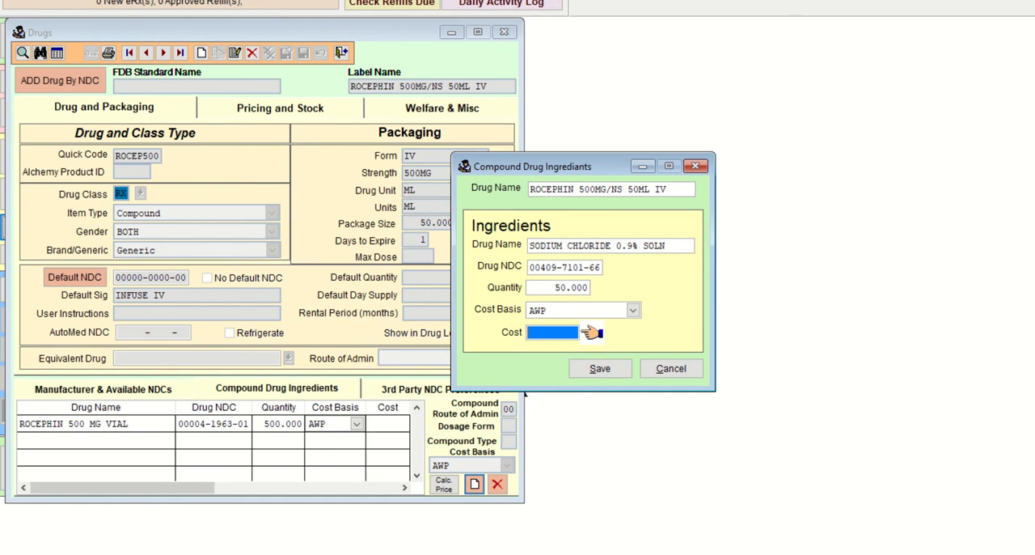
pyautogui.press('Tab')
pyautogui.press('Return')
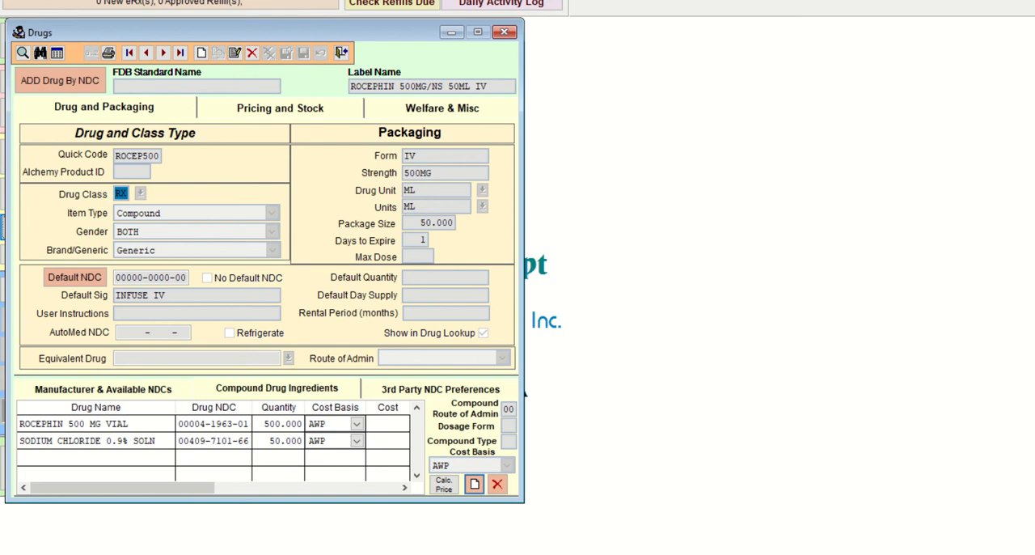
# Step: Review the Word hints for the MVI/D5 ½ NS 1000mL IV compound, examining the D5 ½ NS solution
pyautogui.hotkey('alt', 'Tab')
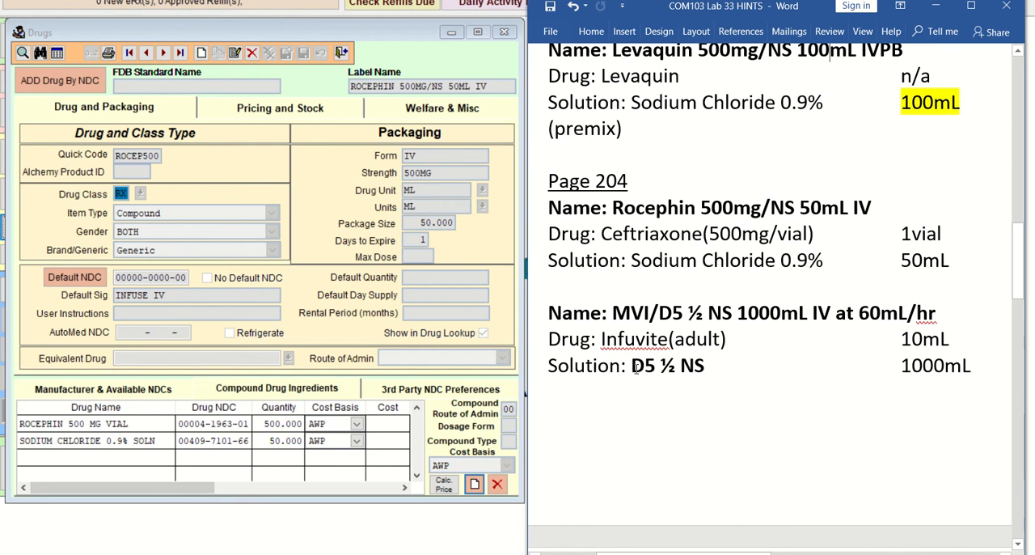
pyautogui.moveTo(633, 368); pyautogui.dragTo(656, 370)
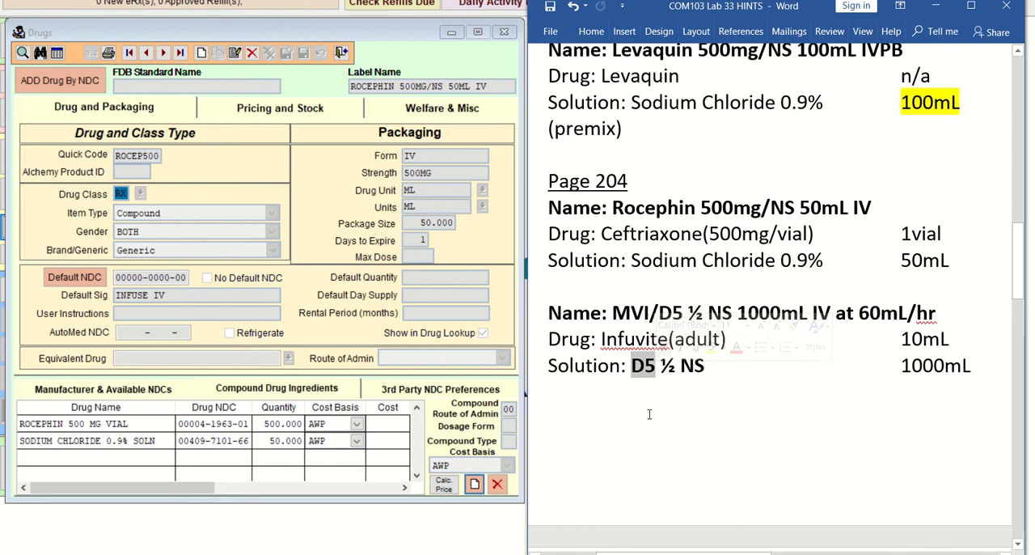
pyautogui.click(670, 397)
pyautogui.moveTo(664, 367); pyautogui.dragTo(701, 370)
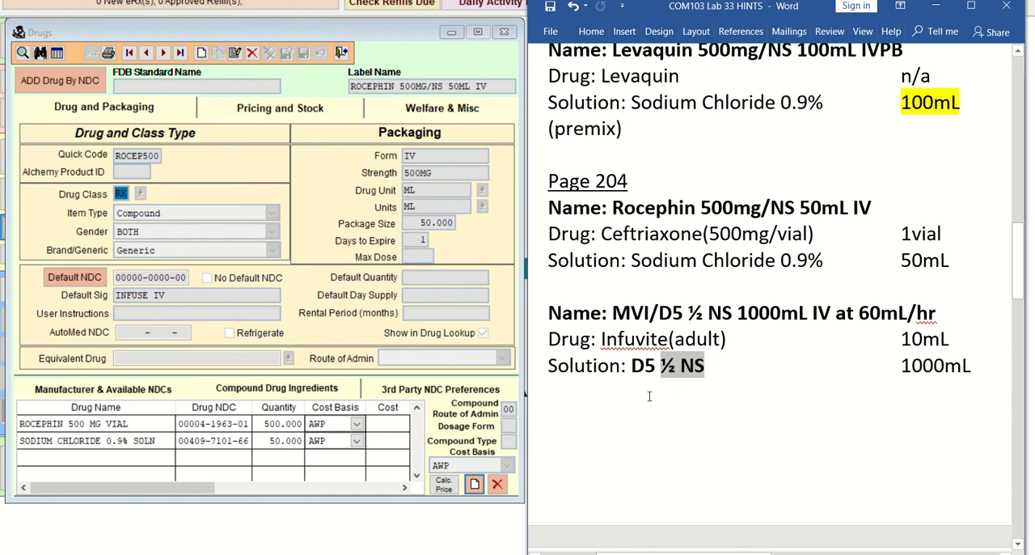
pyautogui.click(718, 370)
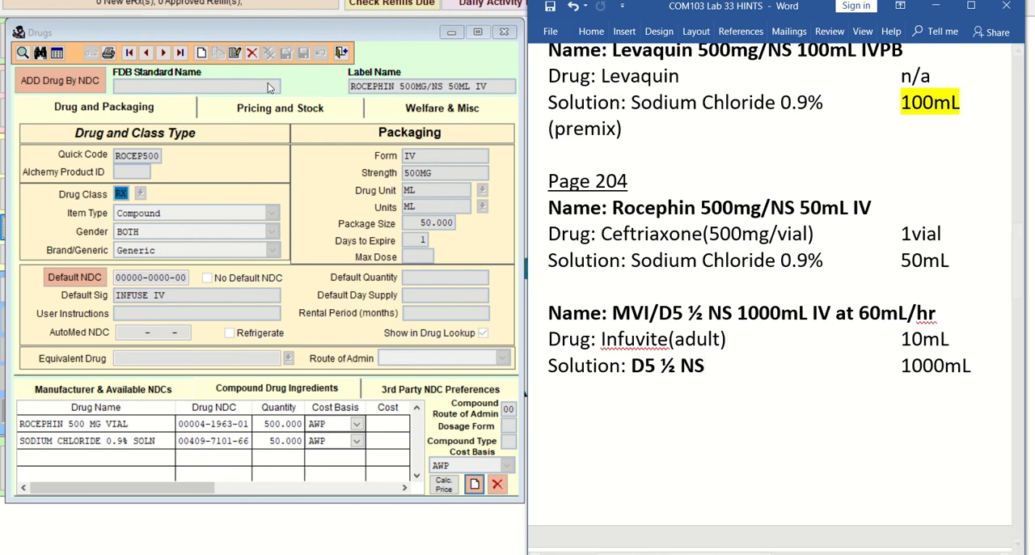
# Step: Create a new drug record with the label name MVI D5 1/2NS 1L IV AT 60ML/HR, checking the Word hints
pyautogui.click(202, 53)
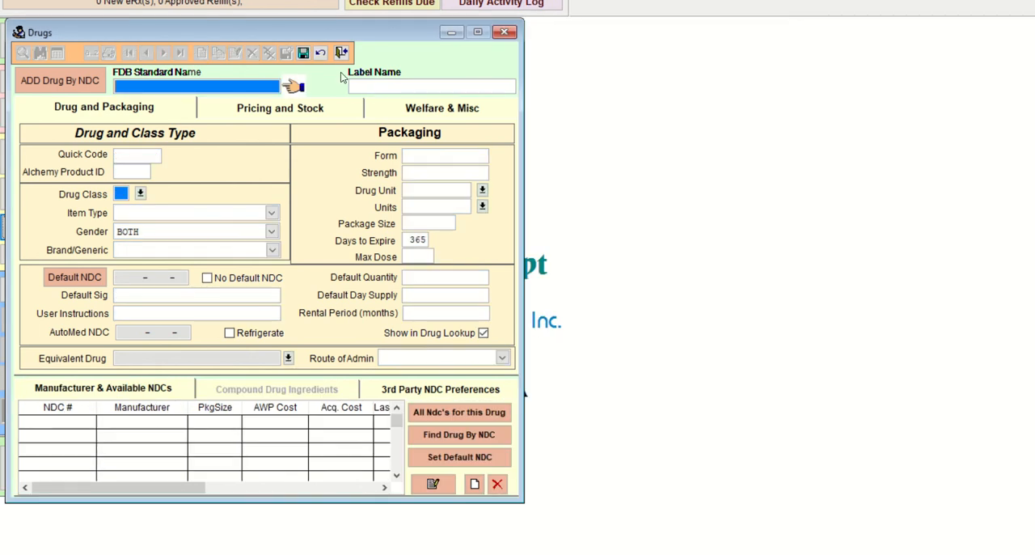
pyautogui.click(365, 83)
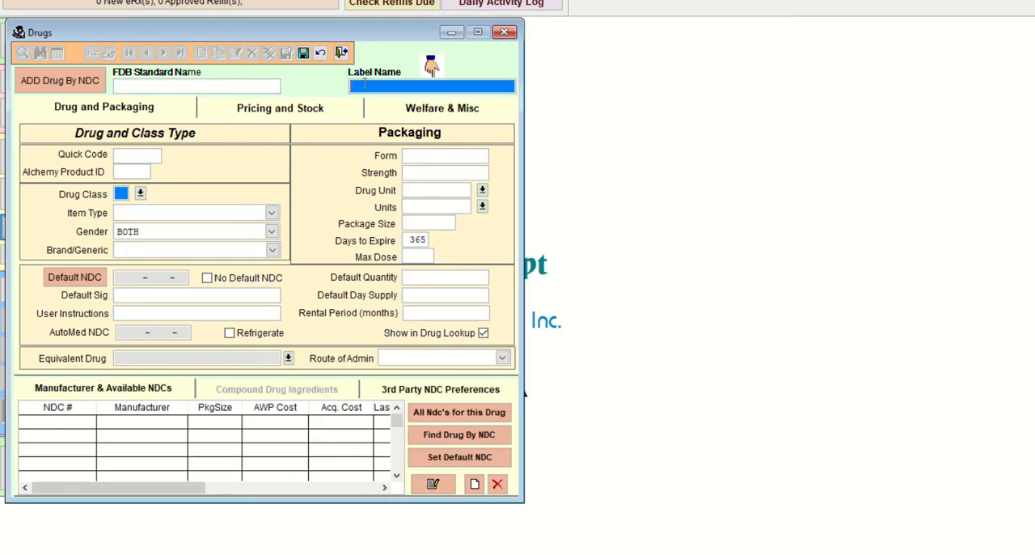
pyautogui.write('MV')
pyautogui.write('I')
pyautogui.write(' I')
pyautogui.write('1/2NS')
pyautogui.write(' 1')
pyautogui.write('L')
pyautogui.hotkey('alt', 'Tab')
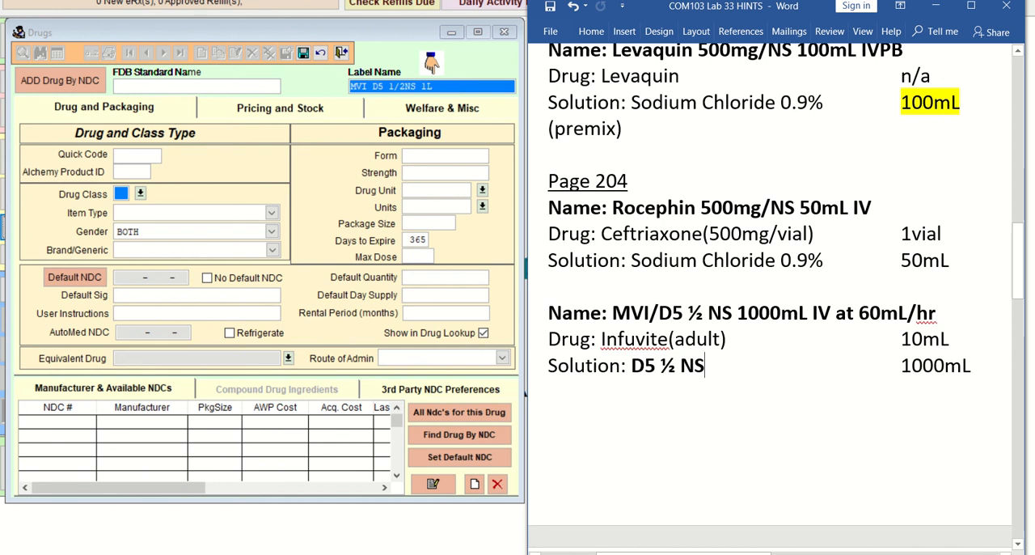
pyautogui.click(474, 535)
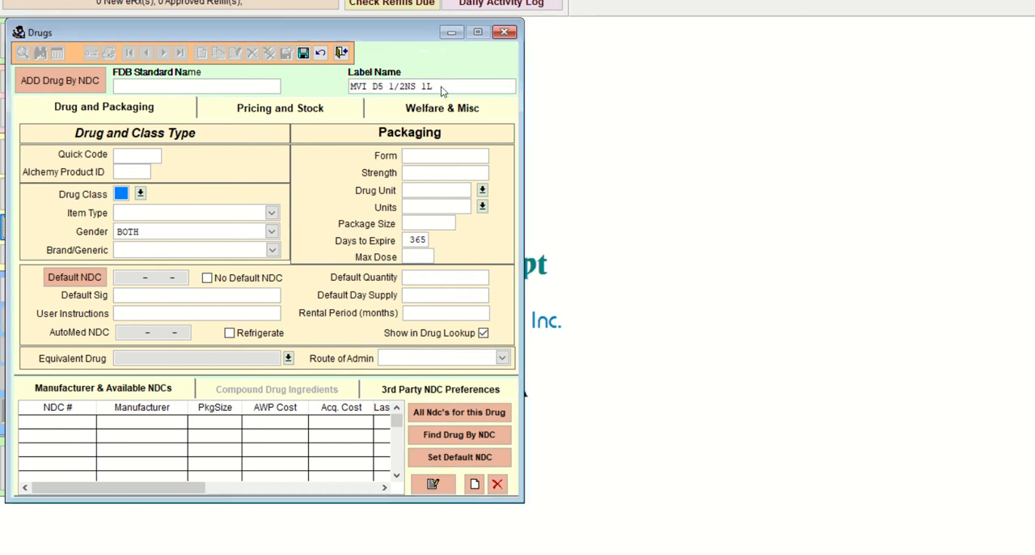
pyautogui.write('IV AT')
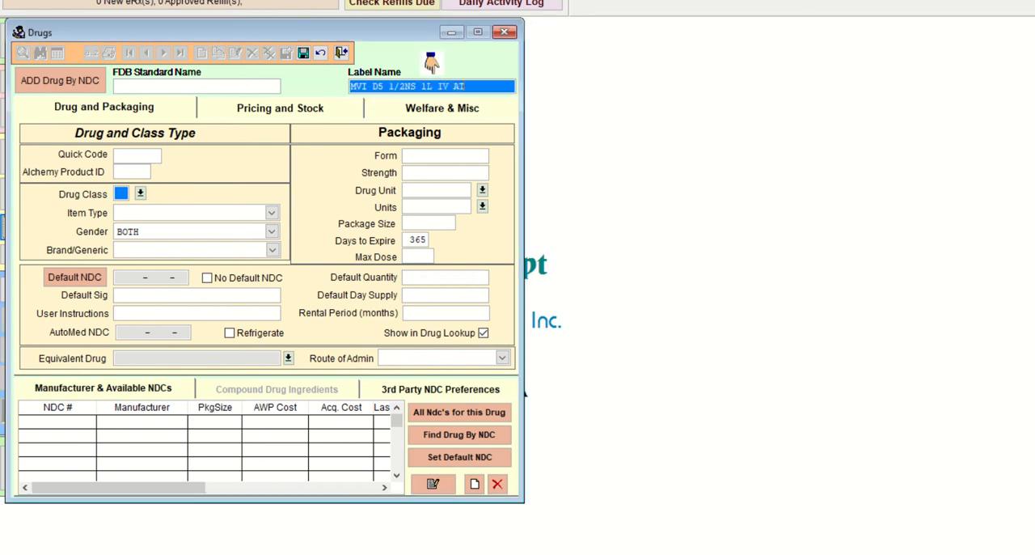
pyautogui.write(' 60ML/HR')
# Step: Enter MVID51/2 as the new record's quick code
pyautogui.click(139, 156)
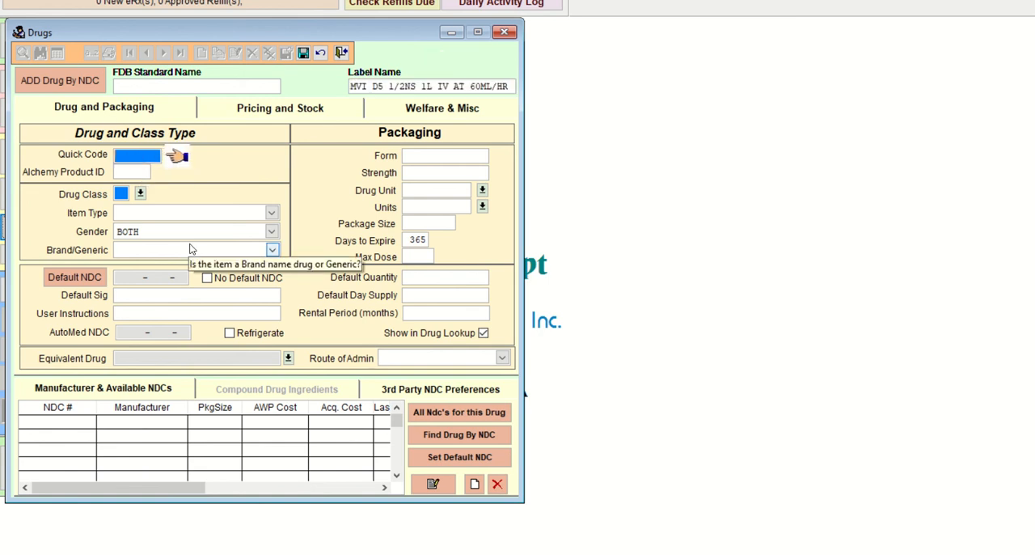
pyautogui.write('MVID5')
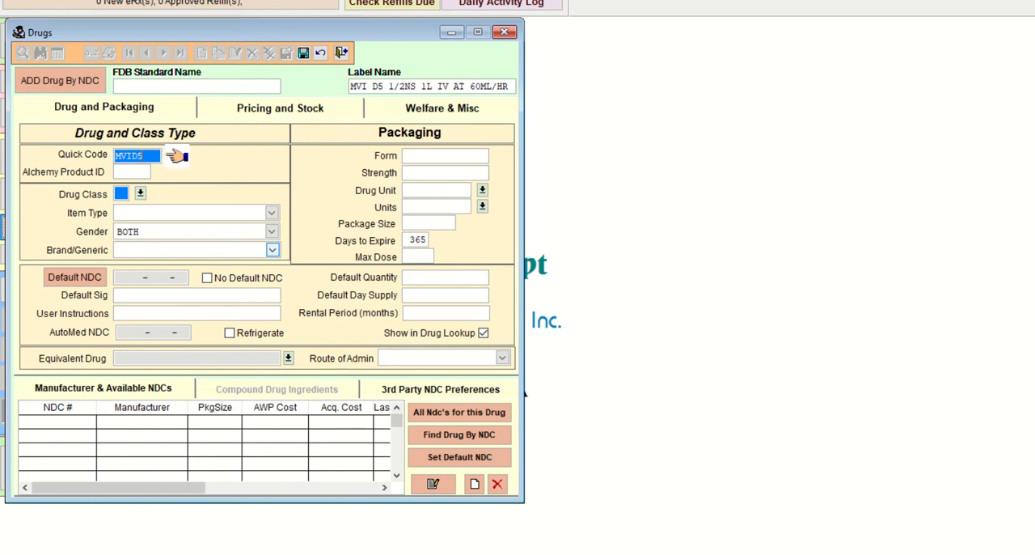
pyautogui.write('1/2')
pyautogui.press('Tab')
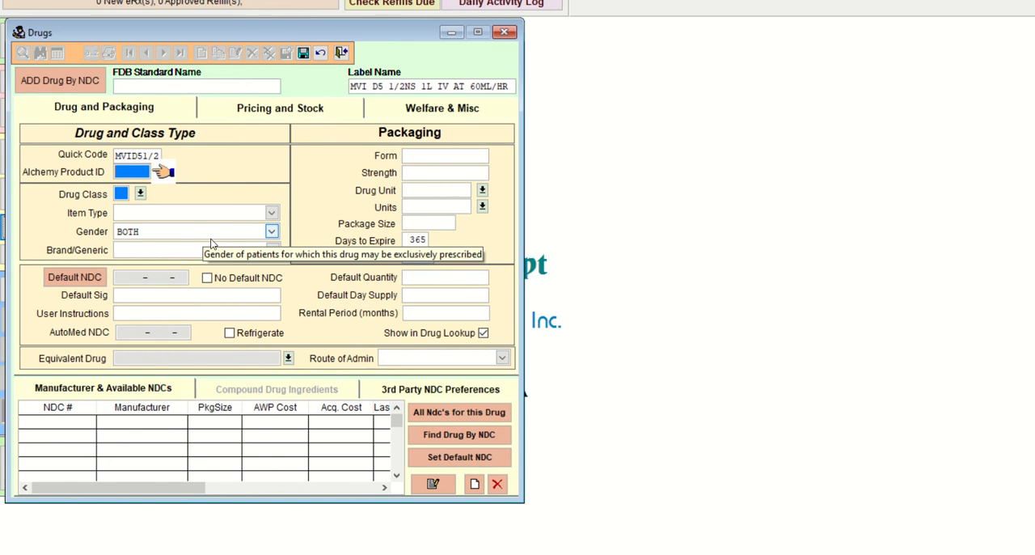
# Step: Classify the MVI record as drug class RX, item type Compound and Generic
pyautogui.click(141, 194)
pyautogui.moveTo(262, 283); pyautogui.dragTo(260, 301)
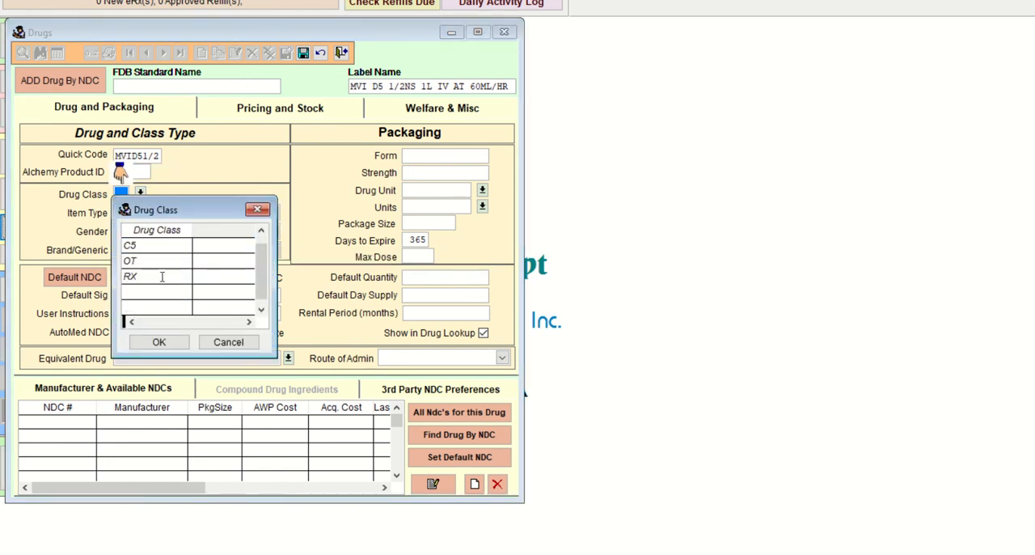
pyautogui.click(163, 277)
pyautogui.click(160, 342)
pyautogui.click(272, 212)
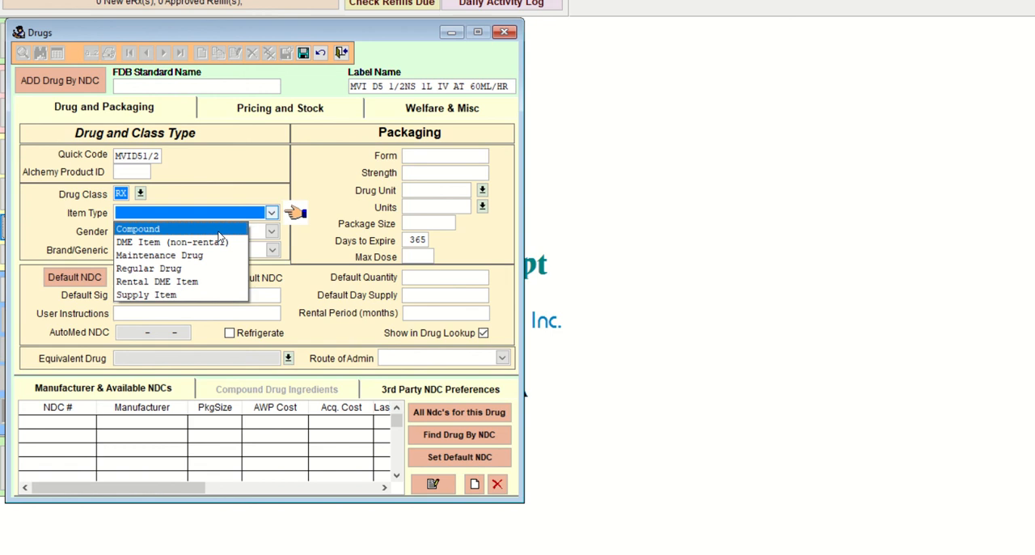
pyautogui.click(219, 232)
pyautogui.click(272, 250)
pyautogui.click(217, 280)
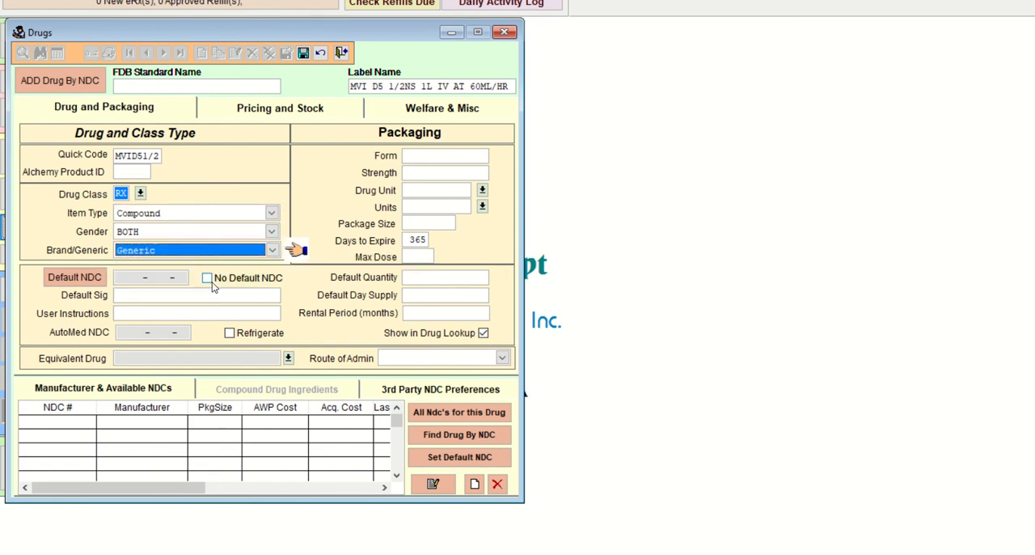
# Step: Enter INFUSE IV AT 60ML/HR as the MVI record's default sig
pyautogui.click(191, 295)
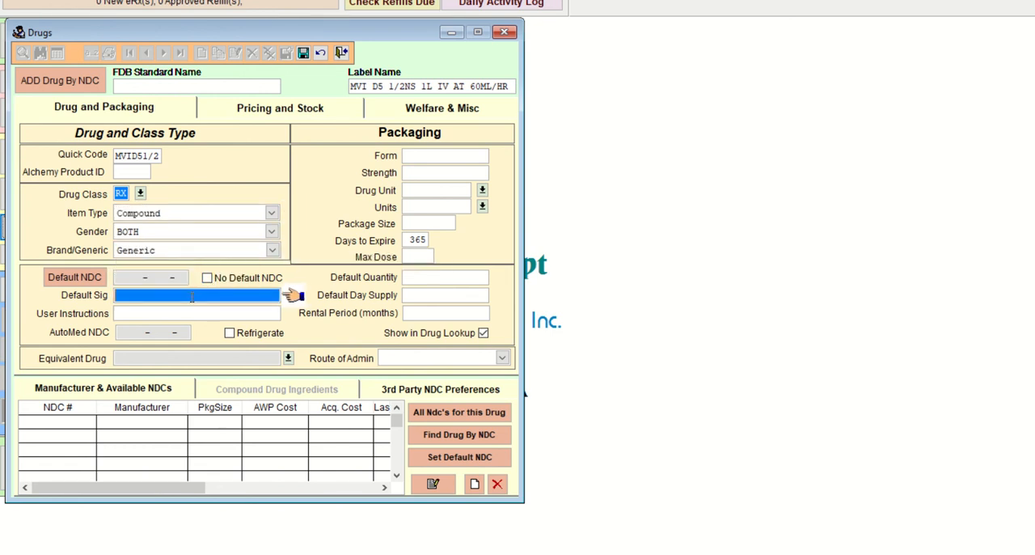
pyautogui.write('INFUSE IV AT 60ML/HR')
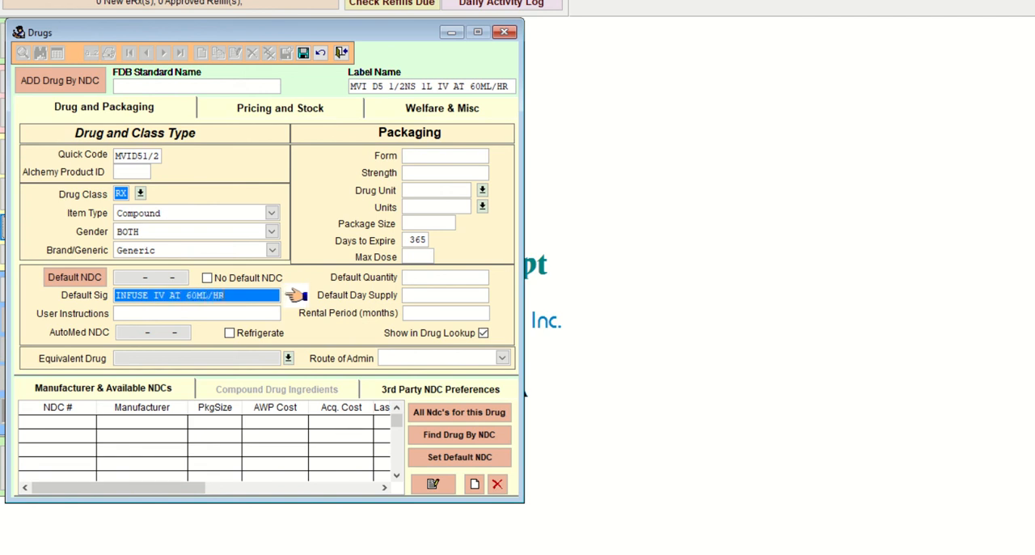
pyautogui.press('Return')
pyautogui.press('Return')
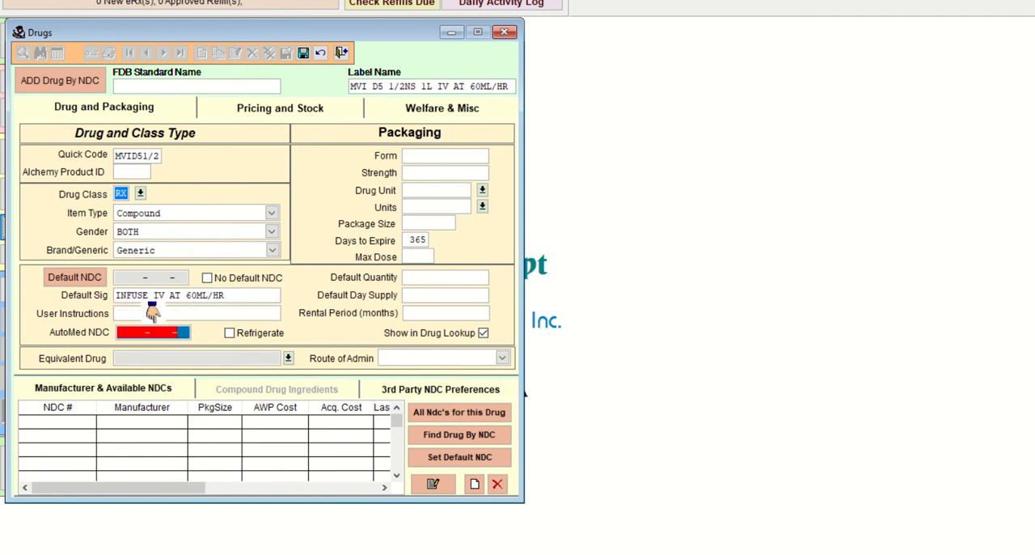
pyautogui.press('Return')
# Step: Set the MVI record's form to IV and both its drug unit and units to ML, leaving strength blank
pyautogui.write('IV')
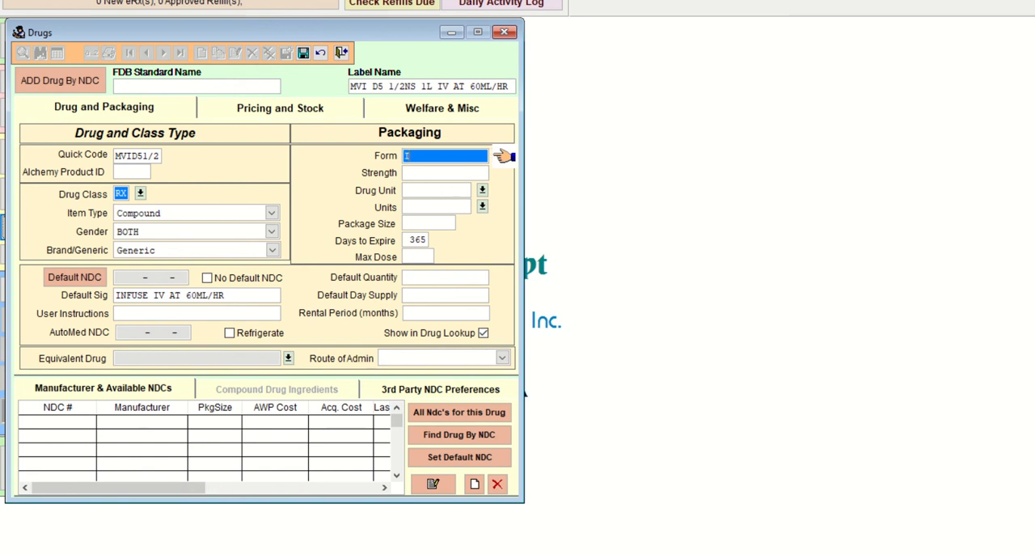
pyautogui.press('Return')
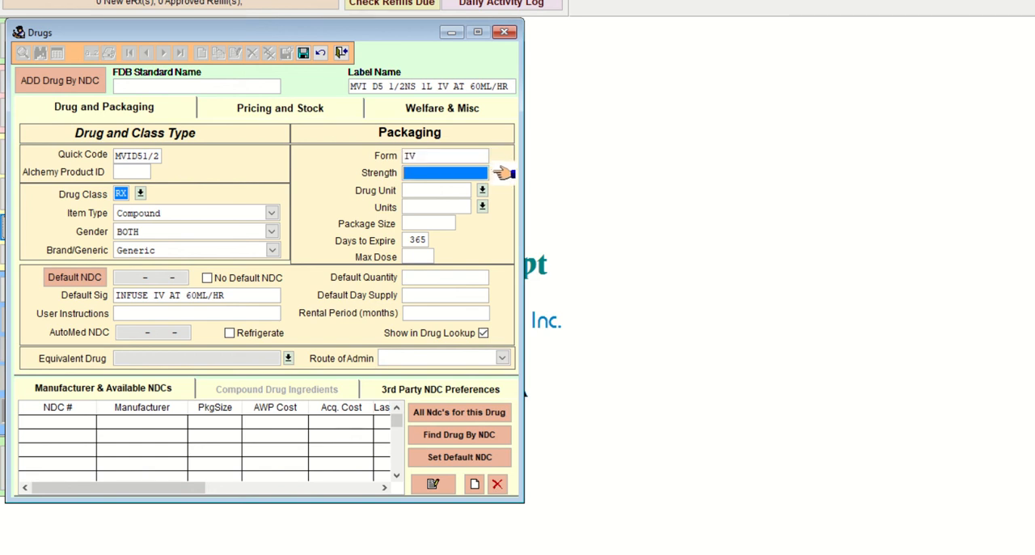
pyautogui.press('Return')
pyautogui.write('ML')
pyautogui.press('Return')
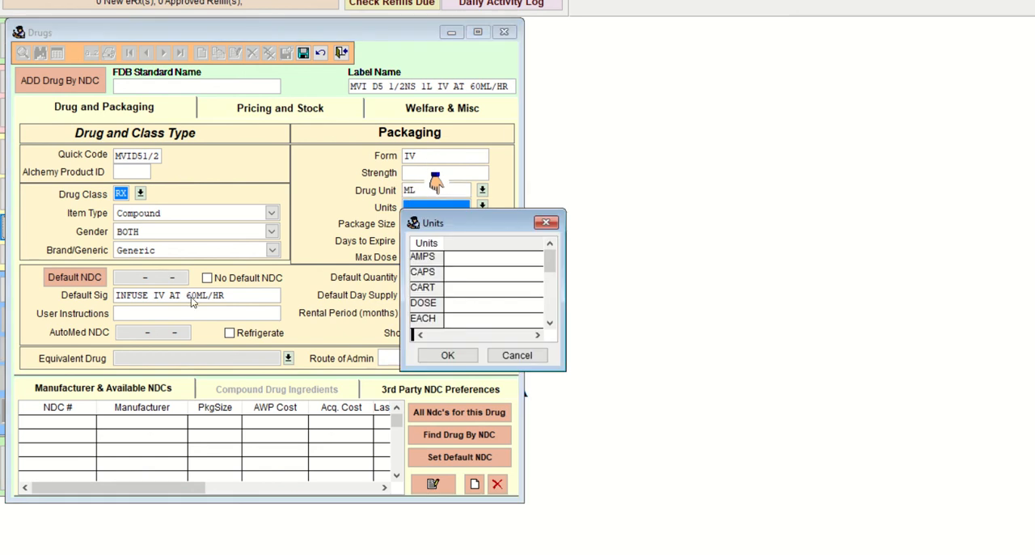
pyautogui.write('ML')
pyautogui.press('Return')
# Step: Set the package size to 1000 and days to expire to 1, and save the MVI record
pyautogui.press('Return')
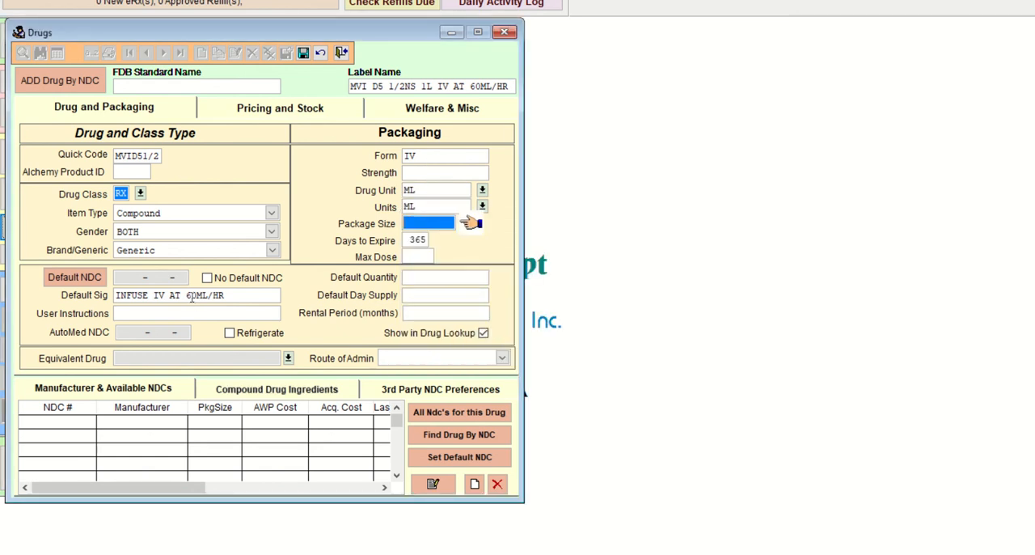
pyautogui.write('1000')
pyautogui.press('Return')
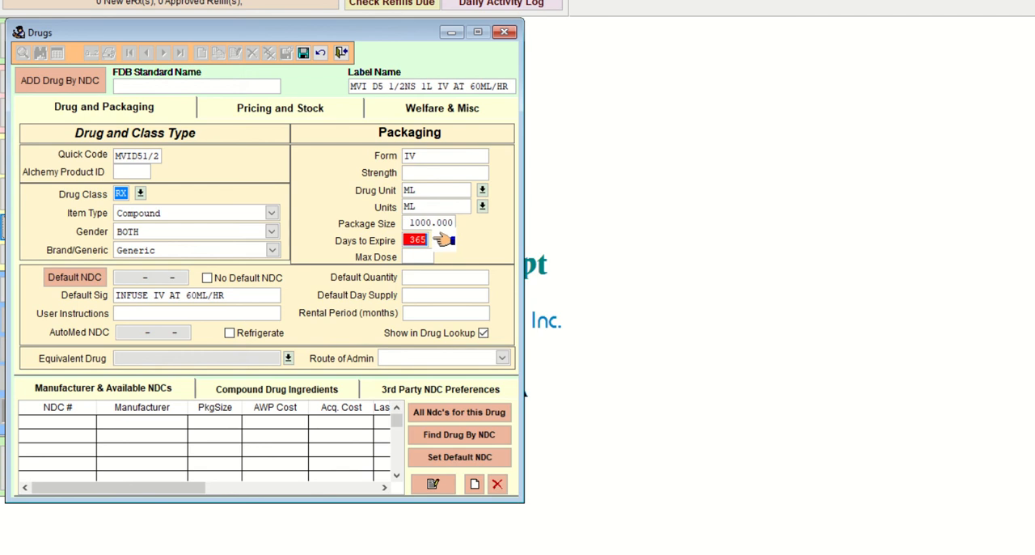
pyautogui.write('1')
pyautogui.press('Return')
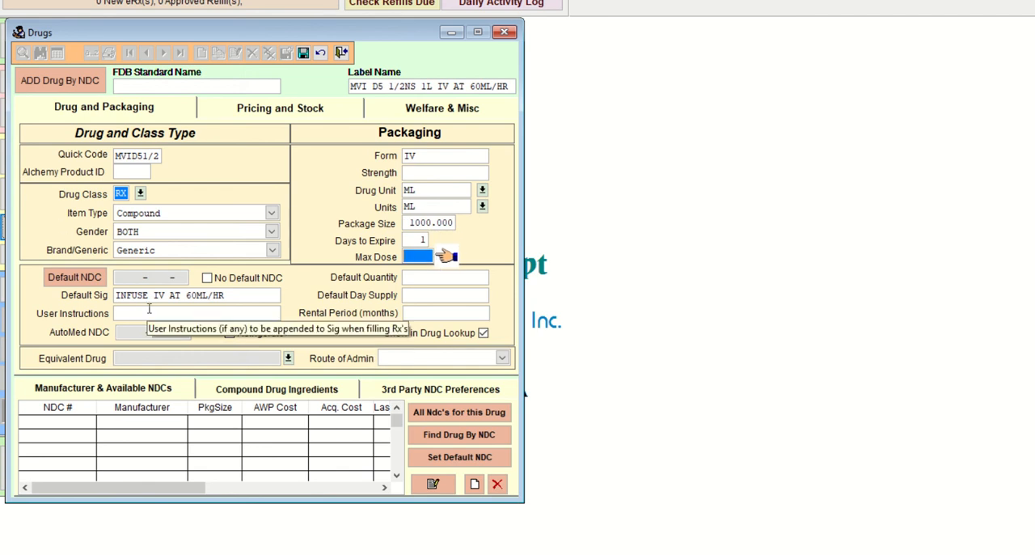
pyautogui.click(304, 53)
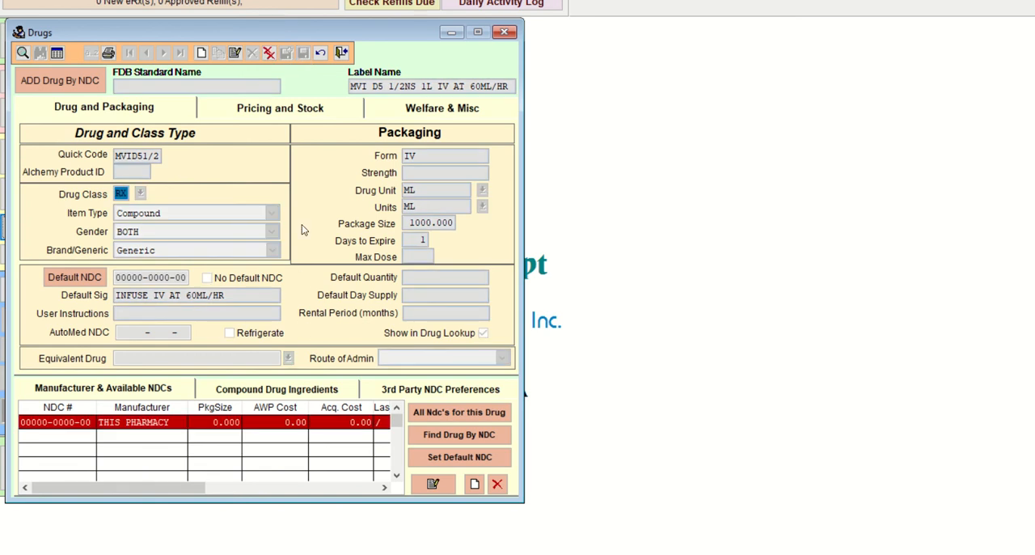
pyautogui.click(287, 391)
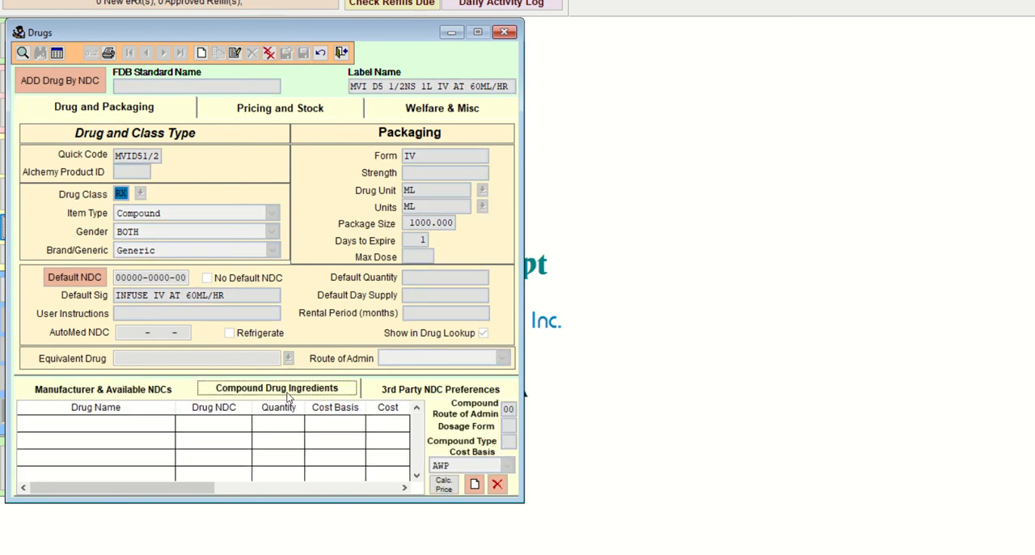
pyautogui.click(475, 485)
pyautogui.click(530, 554)
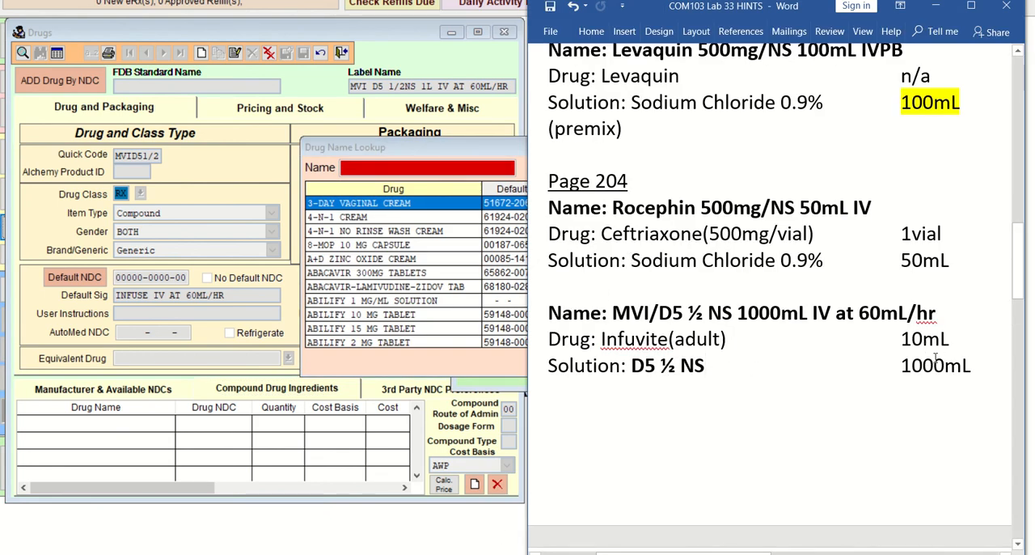
pyautogui.click(390, 168)
pyautogui.write('INFU')
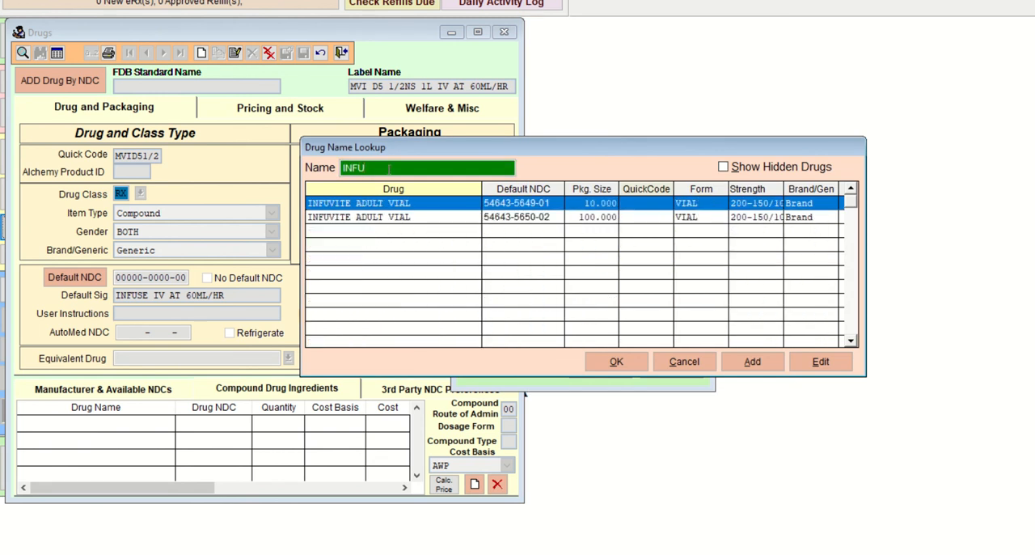
pyautogui.click(617, 361)
# Step: Set the Infuvite ingredient's quantity to 10 and save it
pyautogui.press('Tab')
pyautogui.write('10')
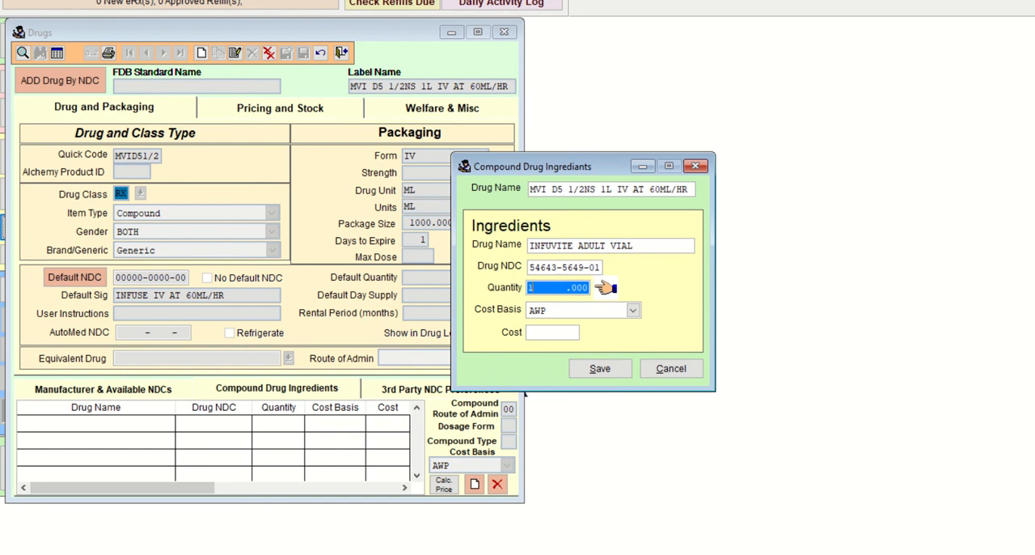
pyautogui.press('Tab')
pyautogui.click(618, 363)
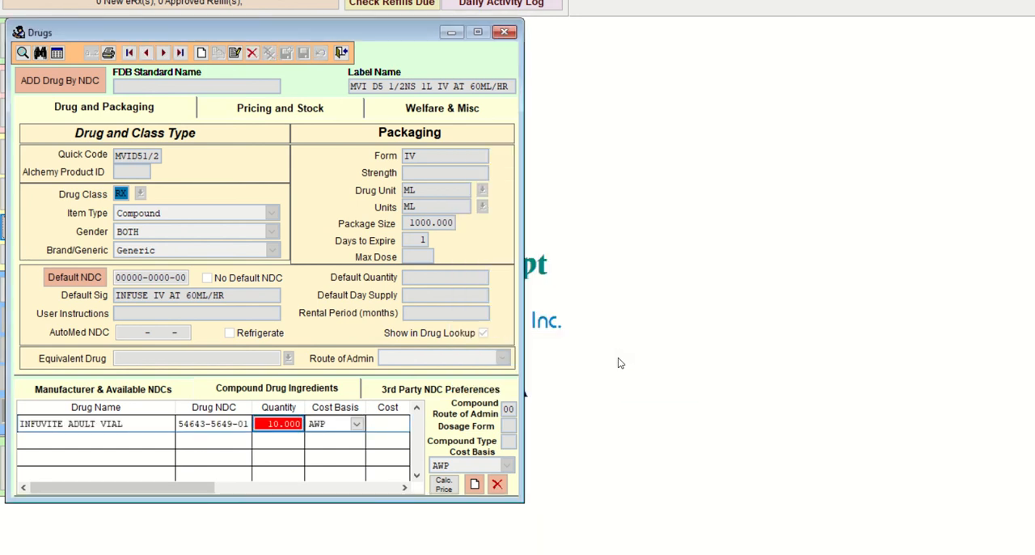
pyautogui.click(475, 485)
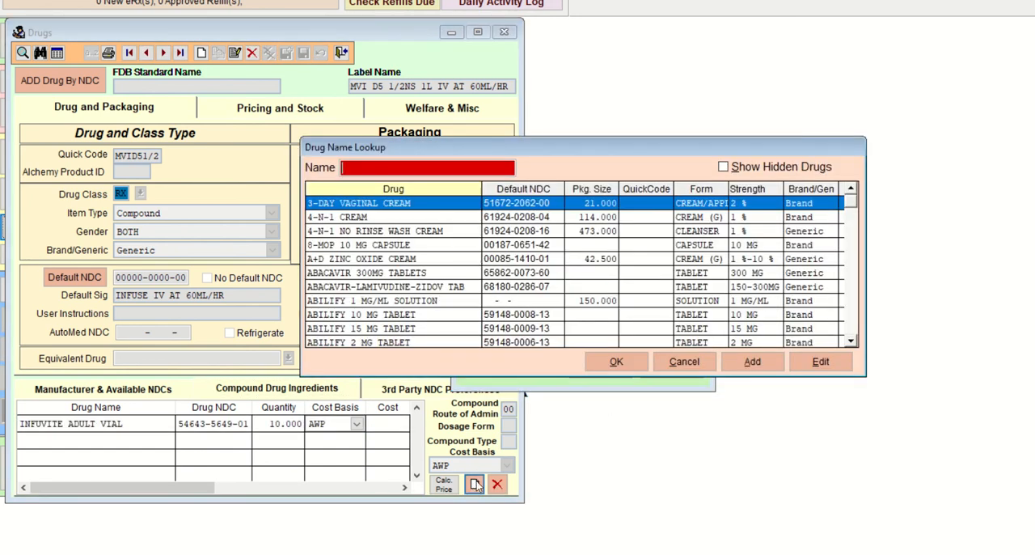
pyautogui.write('DEX')
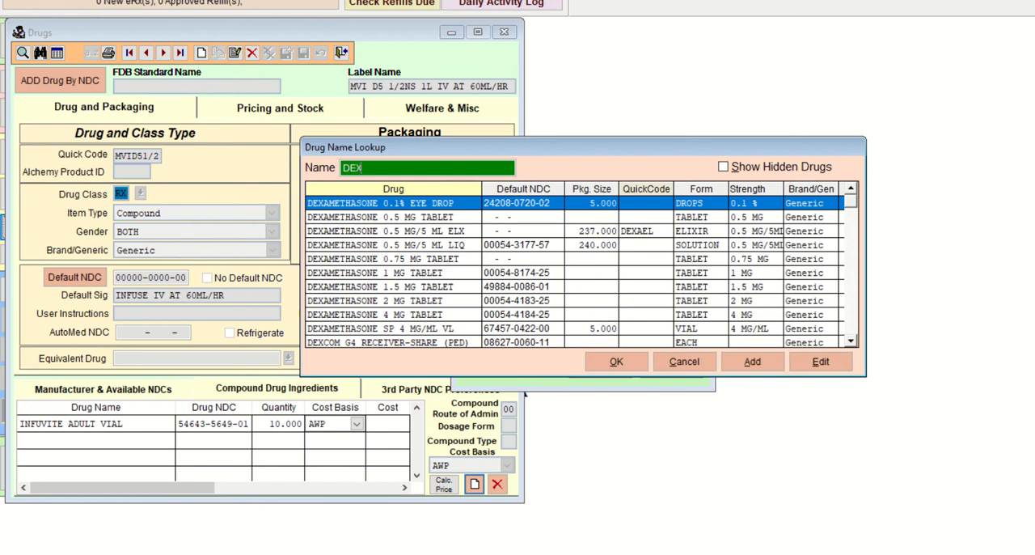
pyautogui.write('T')
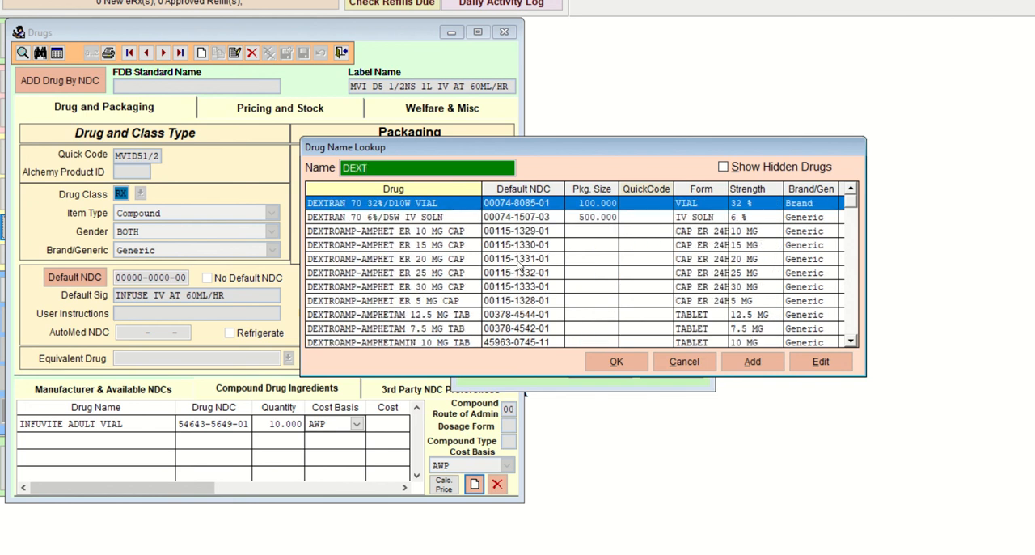
pyautogui.press('Down')
pyautogui.press('Down')
pyautogui.press('Down')
pyautogui.press('Down')
pyautogui.press('Down')
pyautogui.press('Down')
pyautogui.press('Down')
pyautogui.press('Down')
pyautogui.press('Down')
pyautogui.press('Down')
pyautogui.press('Down')
pyautogui.press('Down')
pyautogui.press('Down')
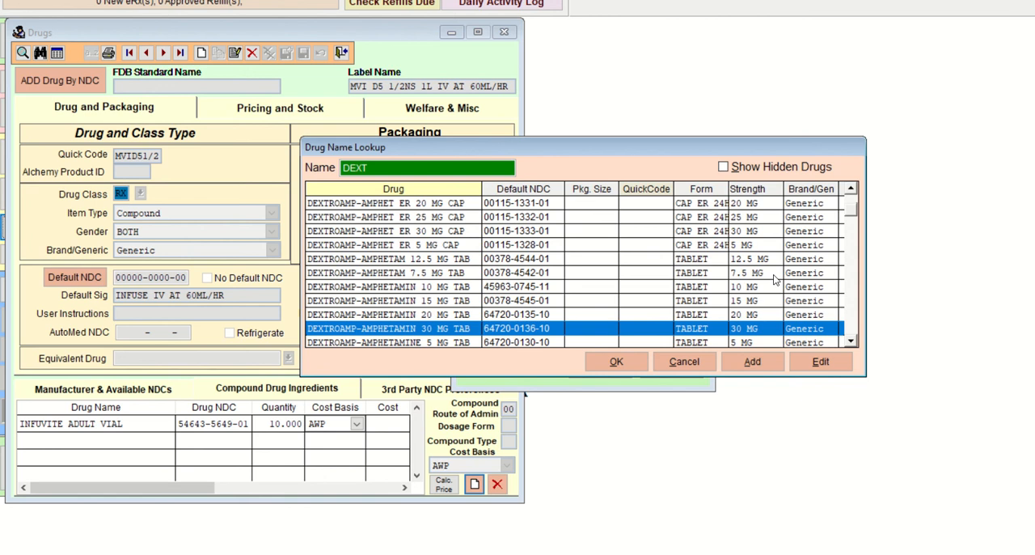
pyautogui.press('Down')
pyautogui.press('Down')
pyautogui.press('Down')
pyautogui.press('Down')
pyautogui.press('Down')
pyautogui.press('Down')
pyautogui.press('Down')
pyautogui.press('Down')
pyautogui.press('Down')
pyautogui.press('Down')
pyautogui.press('Down')
pyautogui.press('Down')
pyautogui.press('Down')
pyautogui.press('Down')
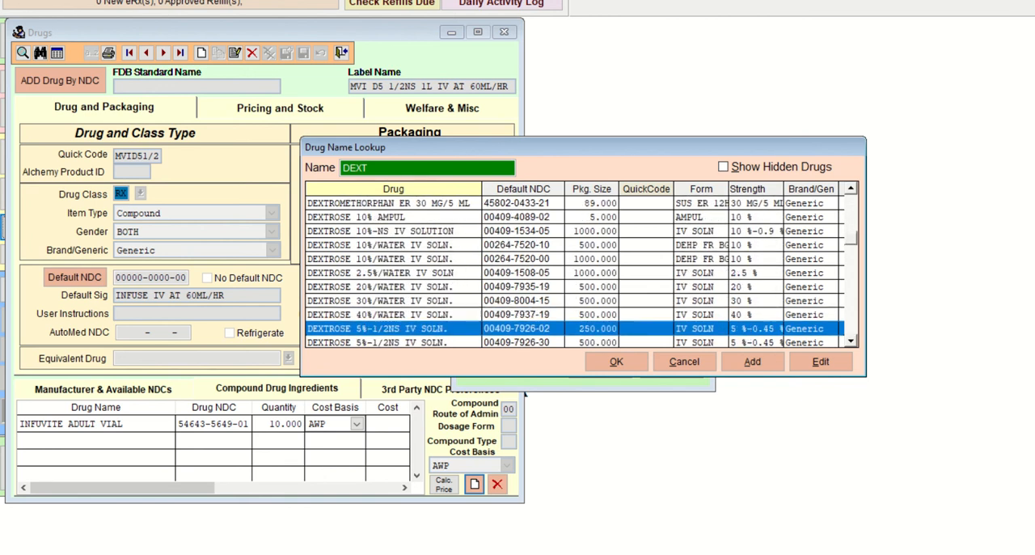
pyautogui.press('Down')
pyautogui.press('Down')
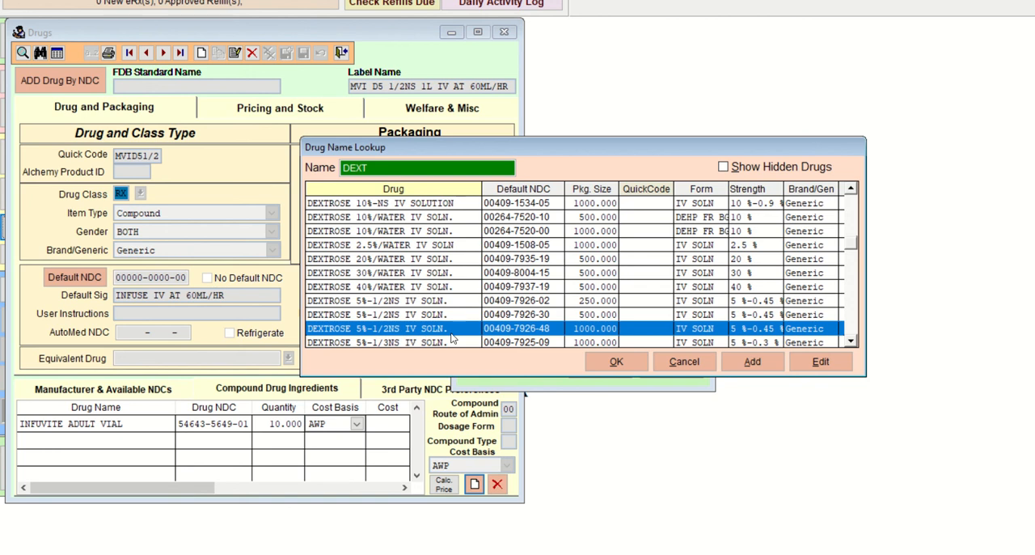
pyautogui.click(616, 362)
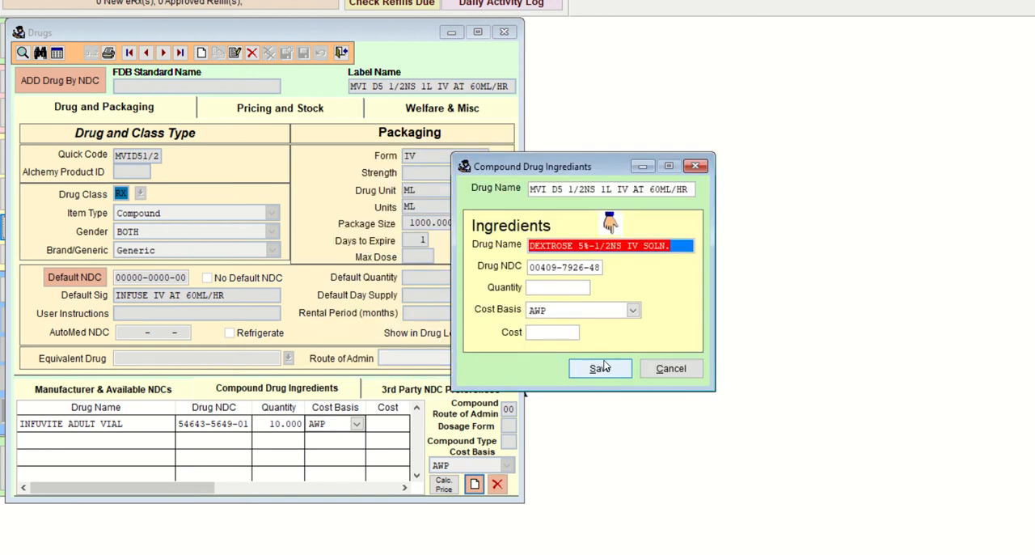
# Step: Set the dextrose ingredient's quantity to 1000 and save it
pyautogui.press('Tab')
pyautogui.write('1000')
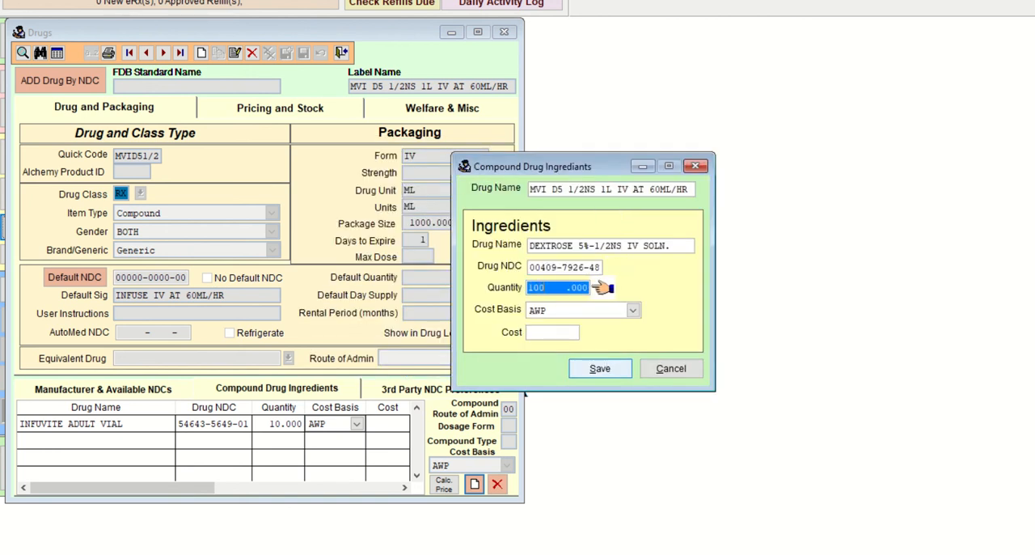
pyautogui.press('Tab')
pyautogui.press('Tab')
pyautogui.click(603, 368)
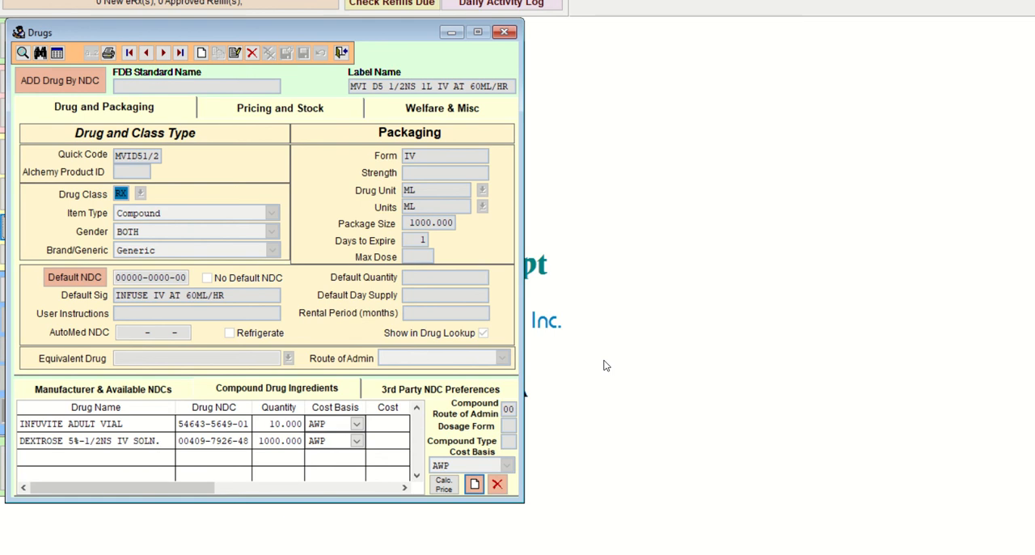